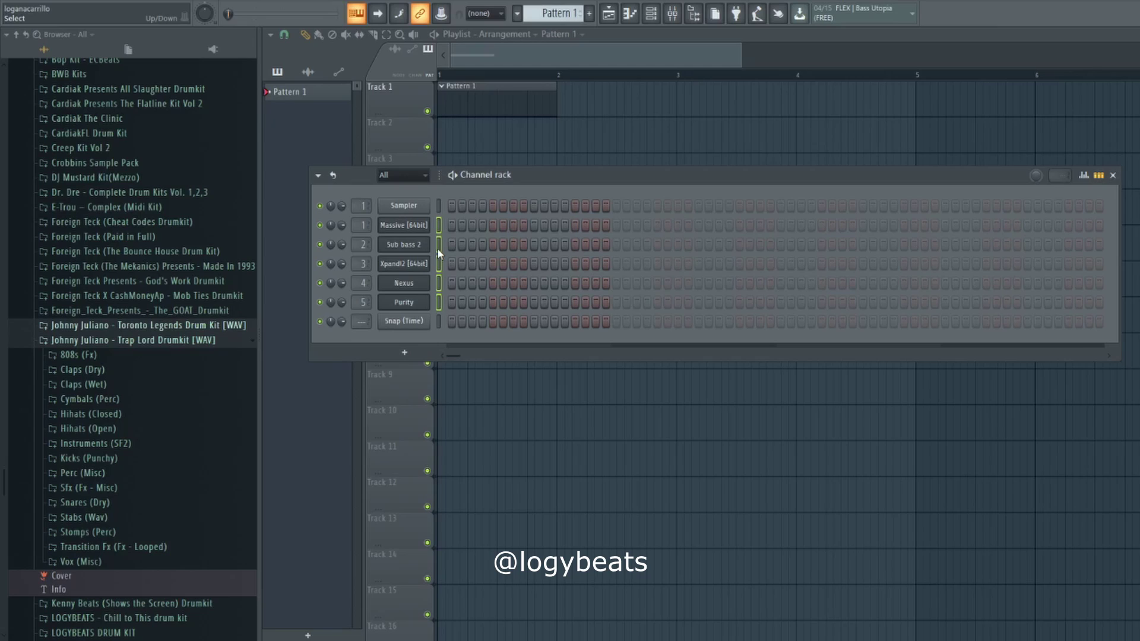
# - Open the piano roll of the Massive channel
pyautogui.rightClick(424, 219)
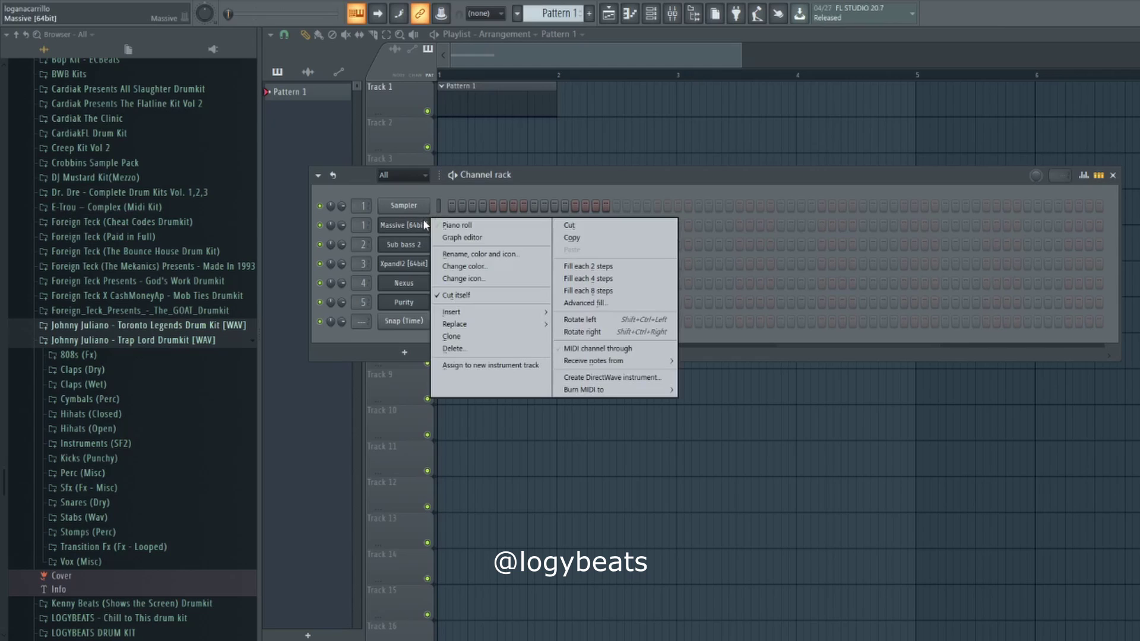
pyautogui.click(457, 226)
pyautogui.scroll(3, 370, 59)
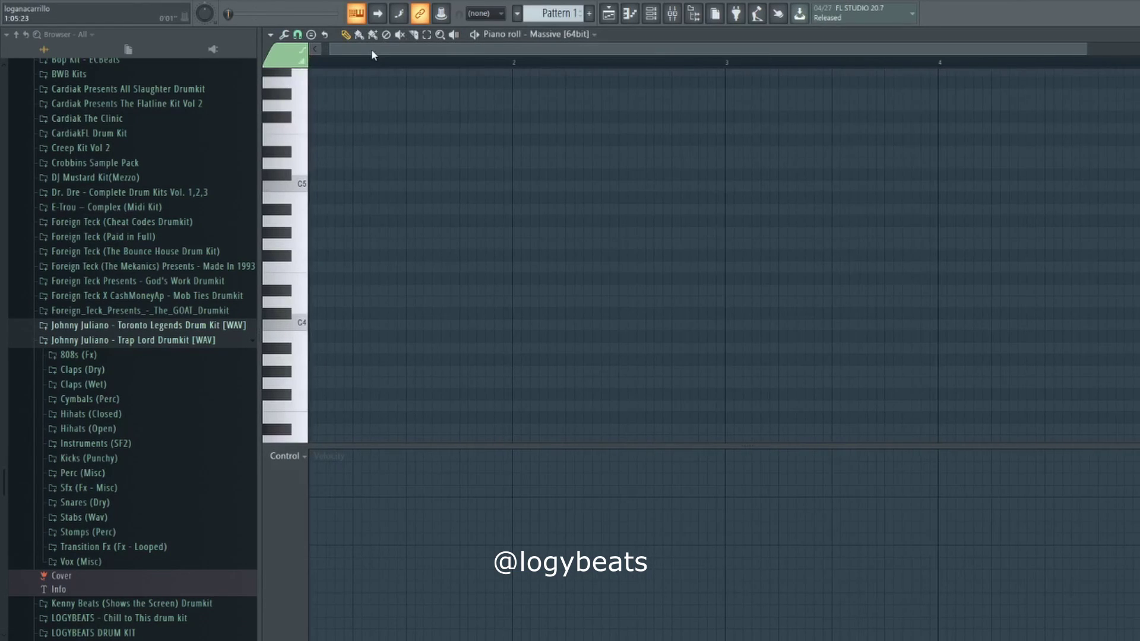
pyautogui.scroll(2, 346, 113)
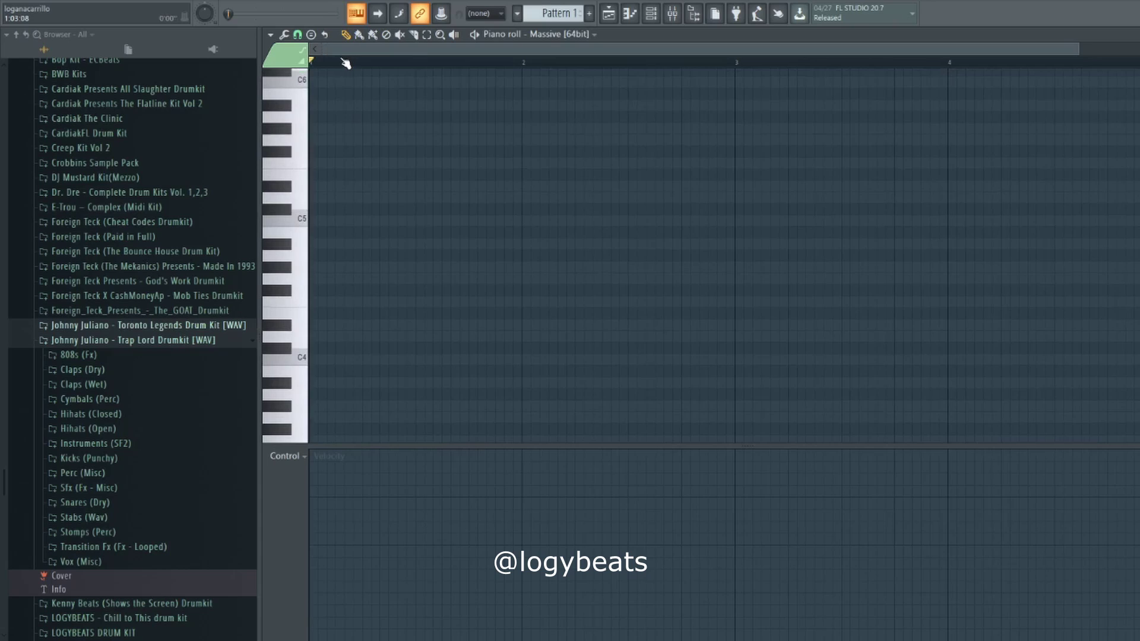
pyautogui.click(651, 13)
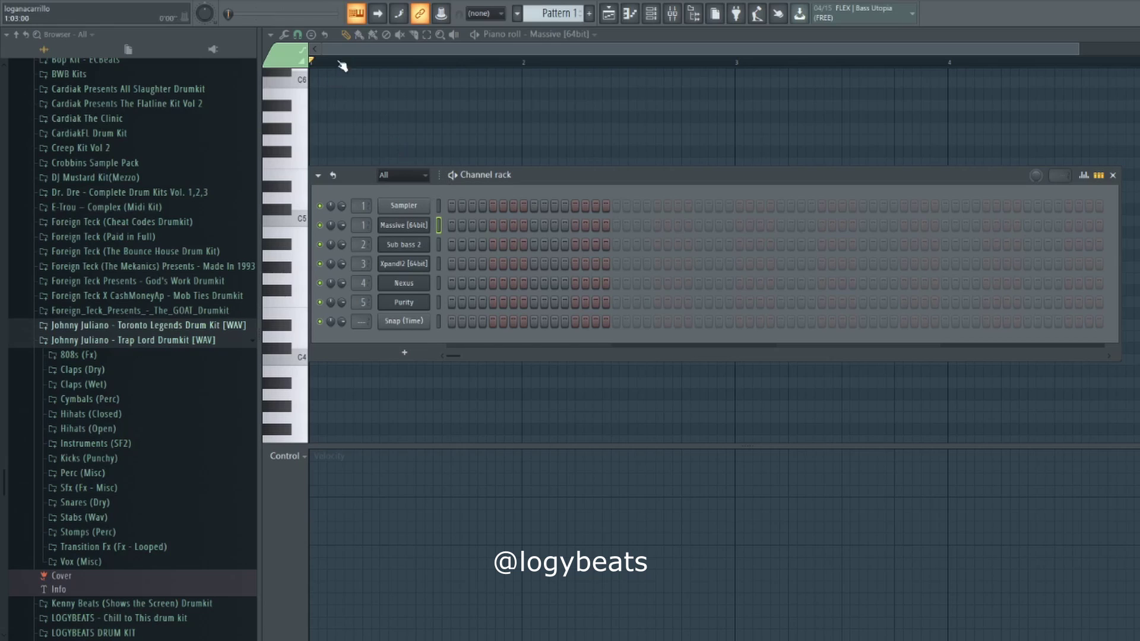
pyautogui.press('F6')
pyautogui.scroll(2, 334, 64)
pyautogui.scroll(-1, 335, 65)
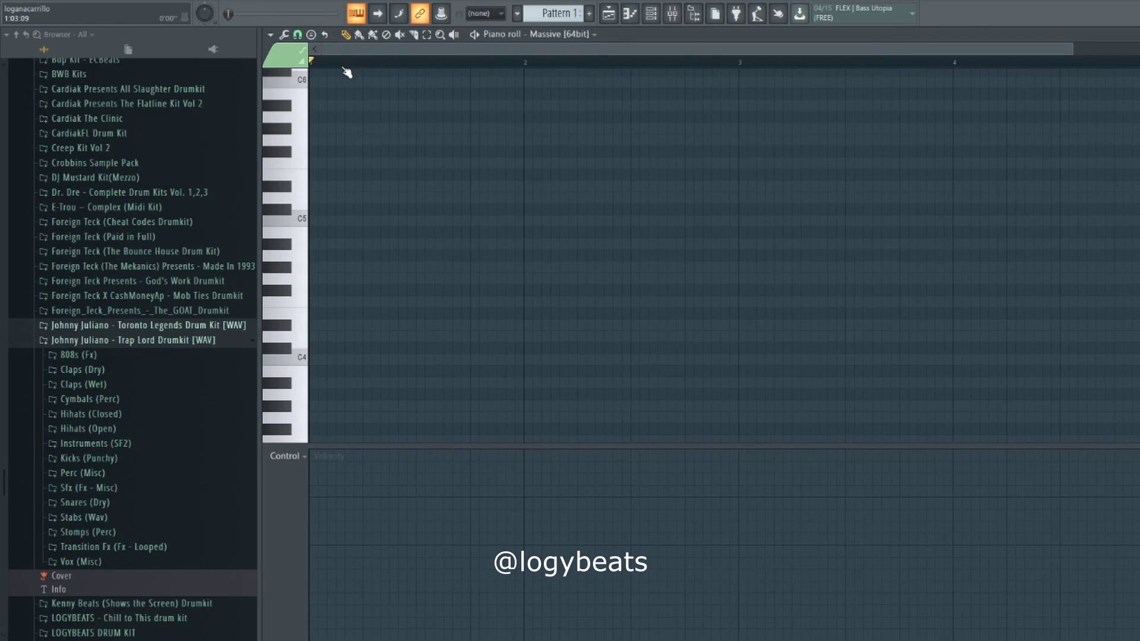
# - Open the Massive synth from the channel rack and filter its preset browser to the Electric Piano subtype
pyautogui.click(651, 13)
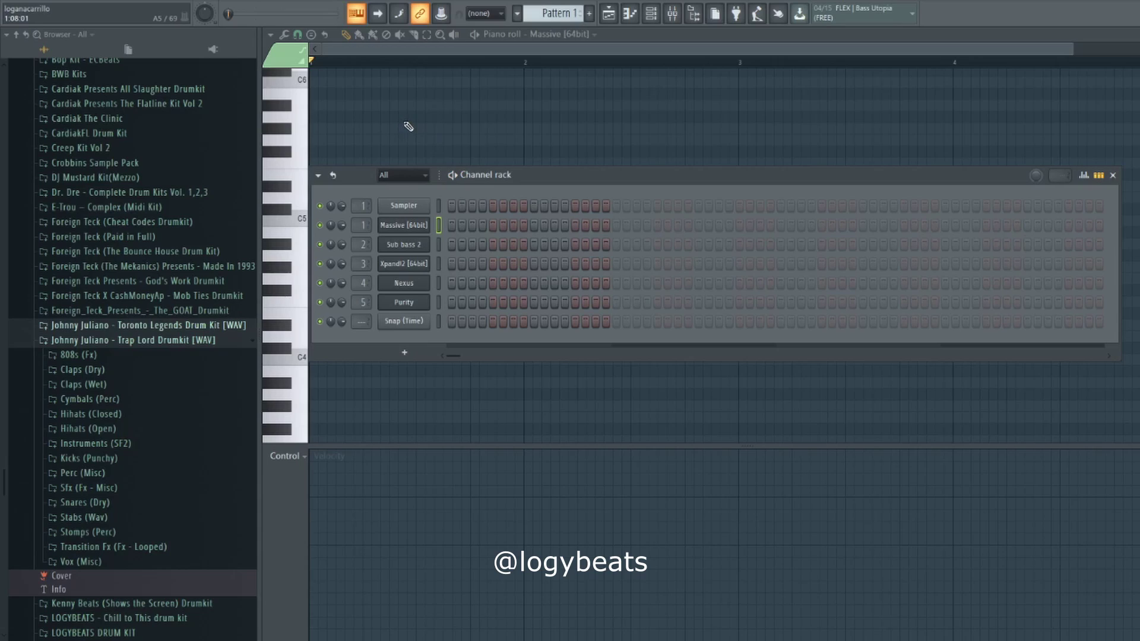
pyautogui.click(404, 230)
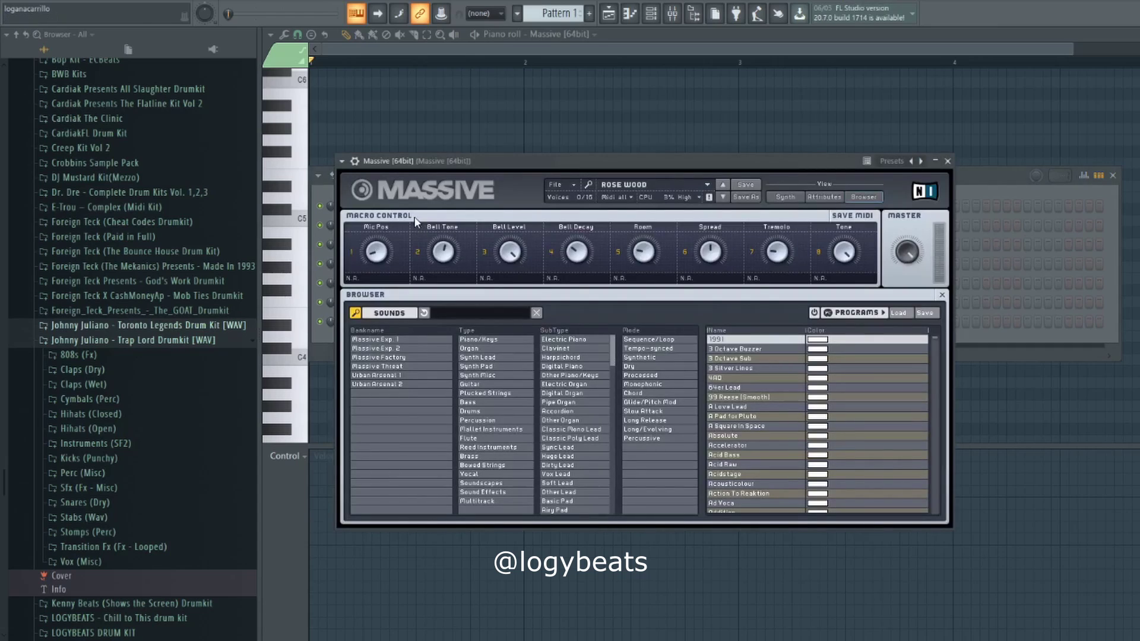
pyautogui.click(561, 339)
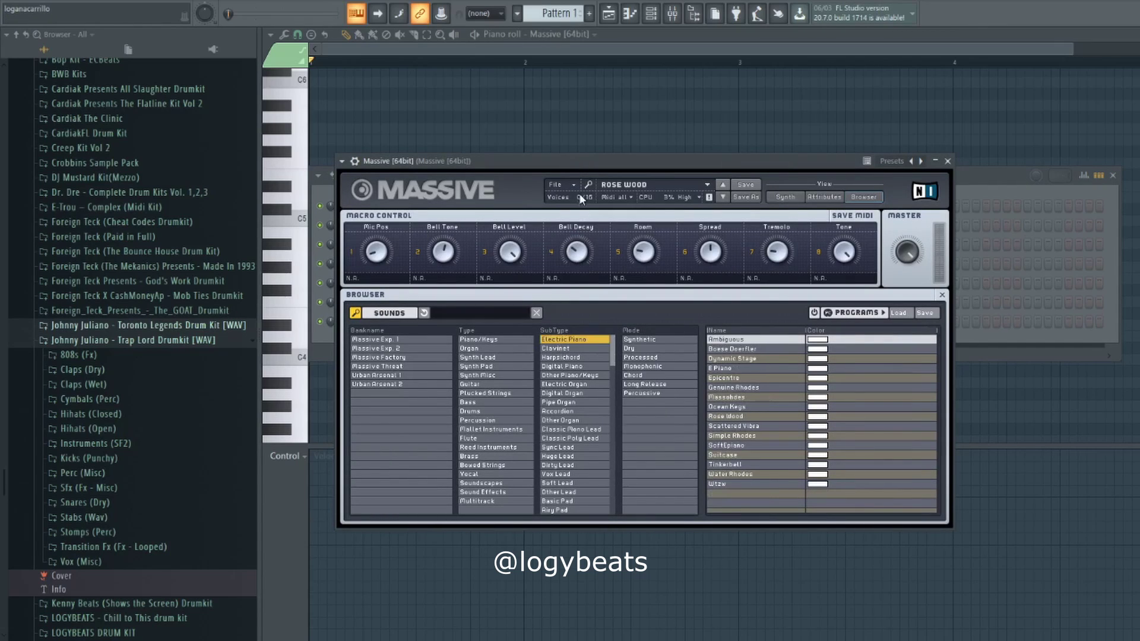
pyautogui.moveTo(579, 163); pyautogui.dragTo(560, 149)
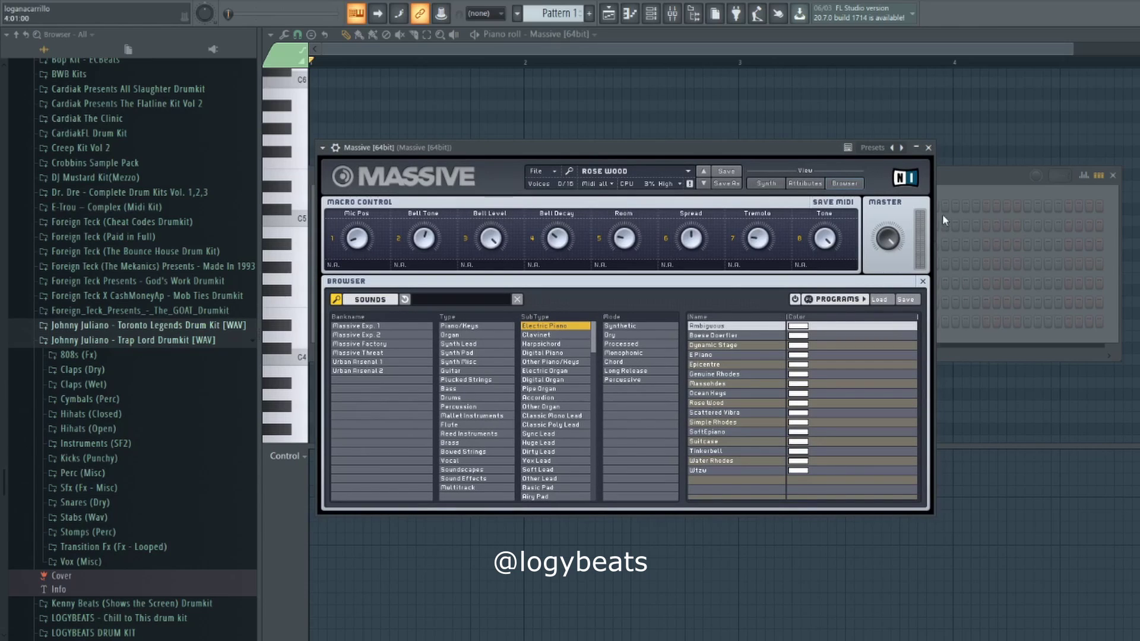
# - Bring the channel rack forward and go back to the Massive channel's piano roll
pyautogui.click(960, 188)
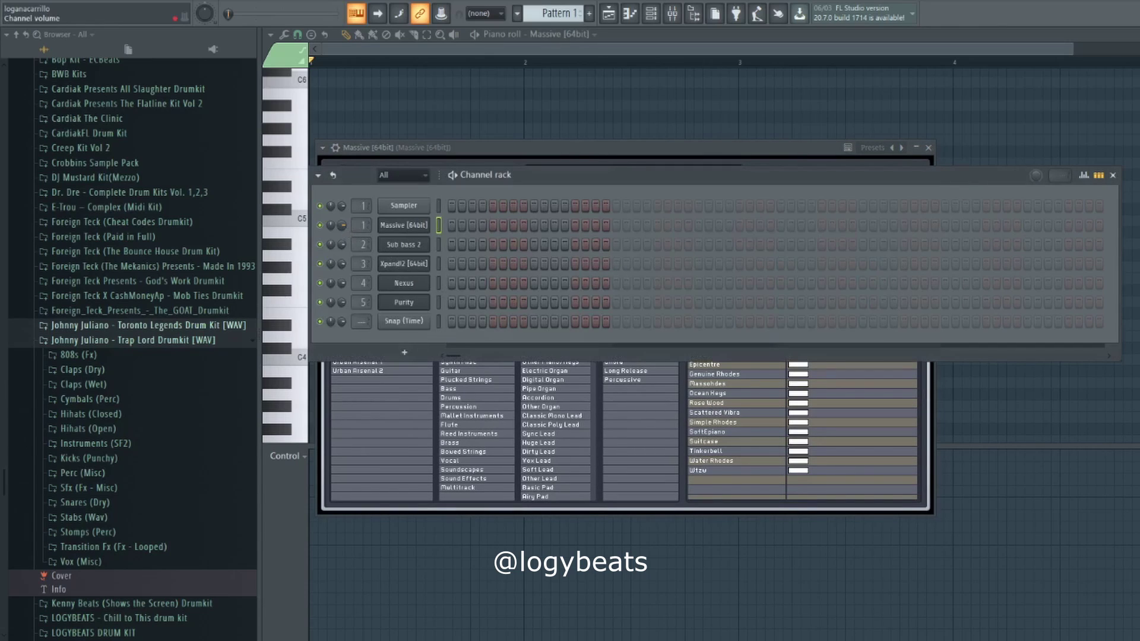
pyautogui.rightClick(428, 226)
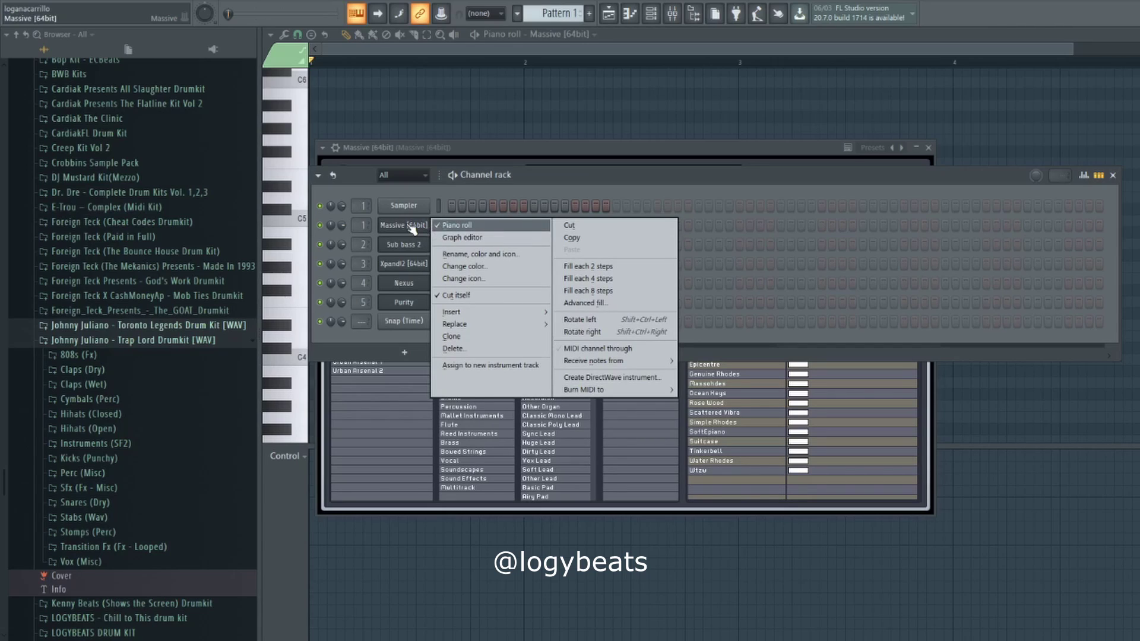
pyautogui.click(411, 230)
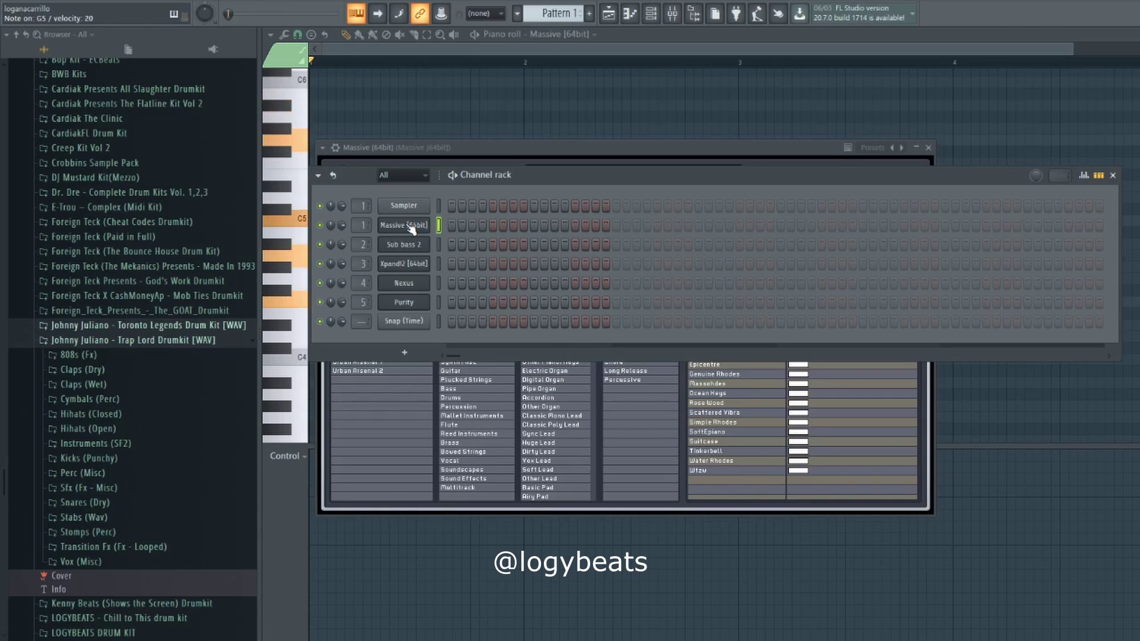
pyautogui.rightClick(409, 226)
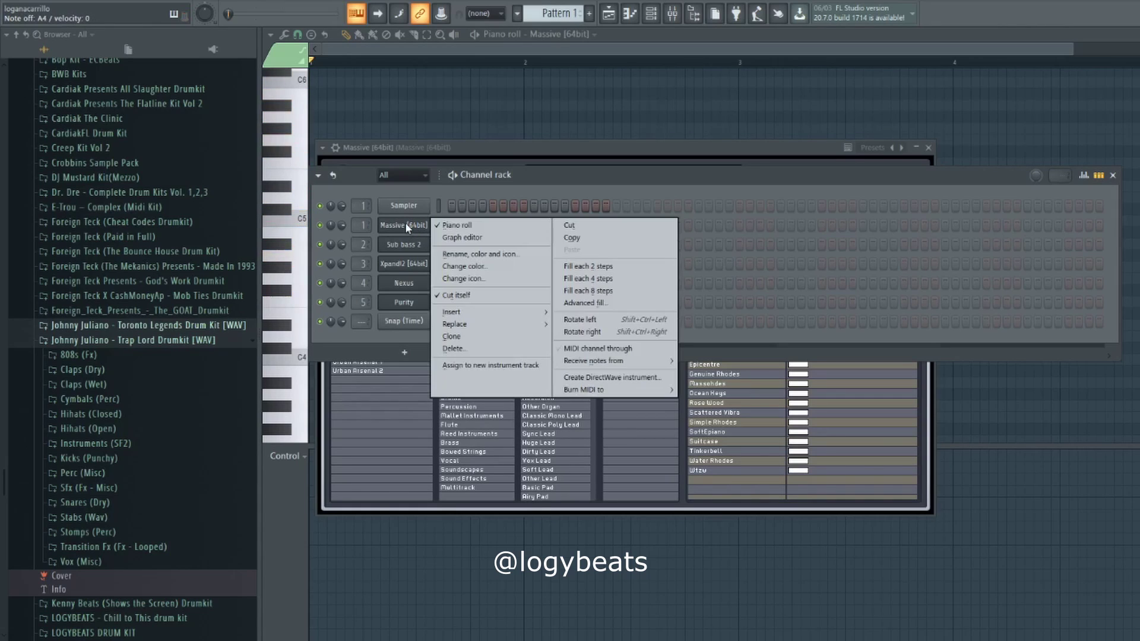
pyautogui.click(448, 226)
pyautogui.rightClick(419, 228)
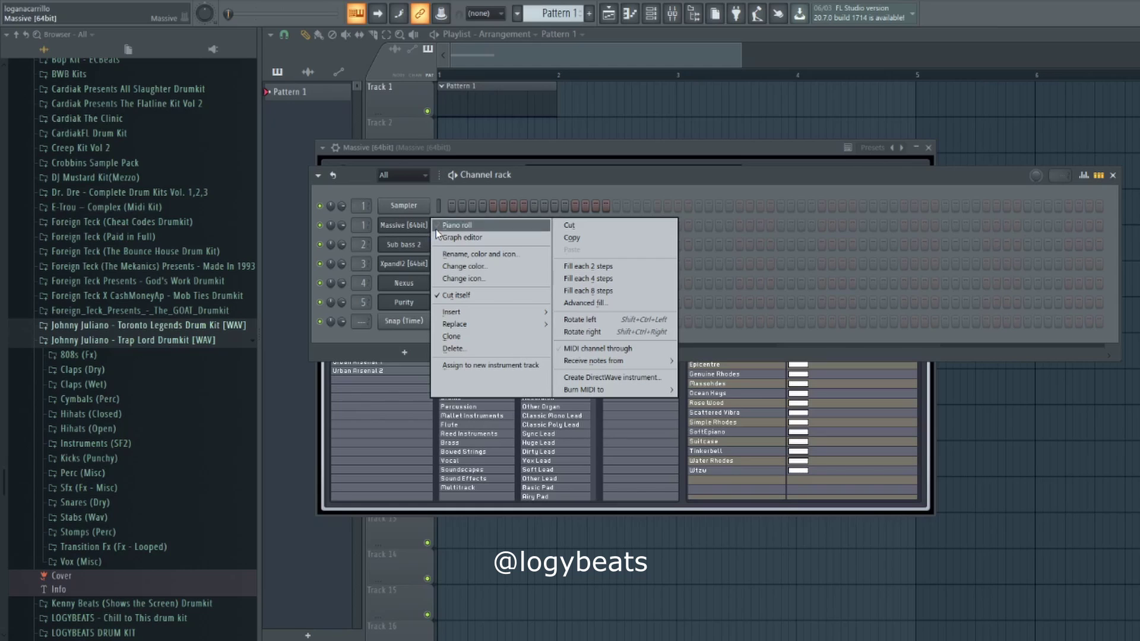
pyautogui.click(436, 228)
pyautogui.scroll(4, 348, 52)
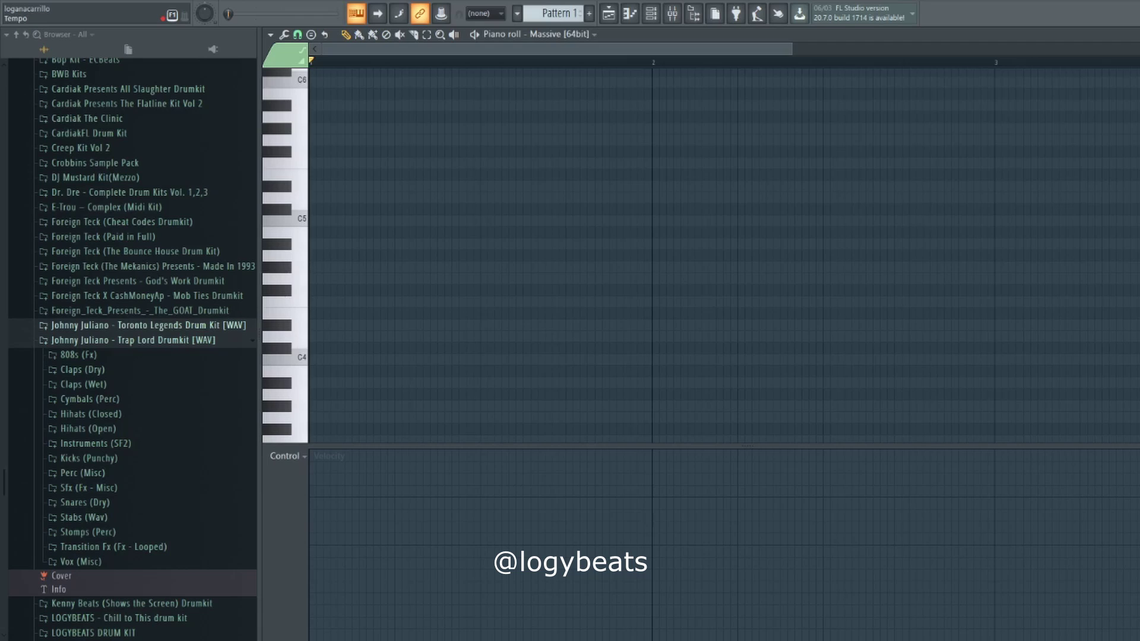
# - Enter a chord of C5, D#5 and G5 at the start of bar 1 and stretch it to one beat
pyautogui.scroll(2, 366, 152)
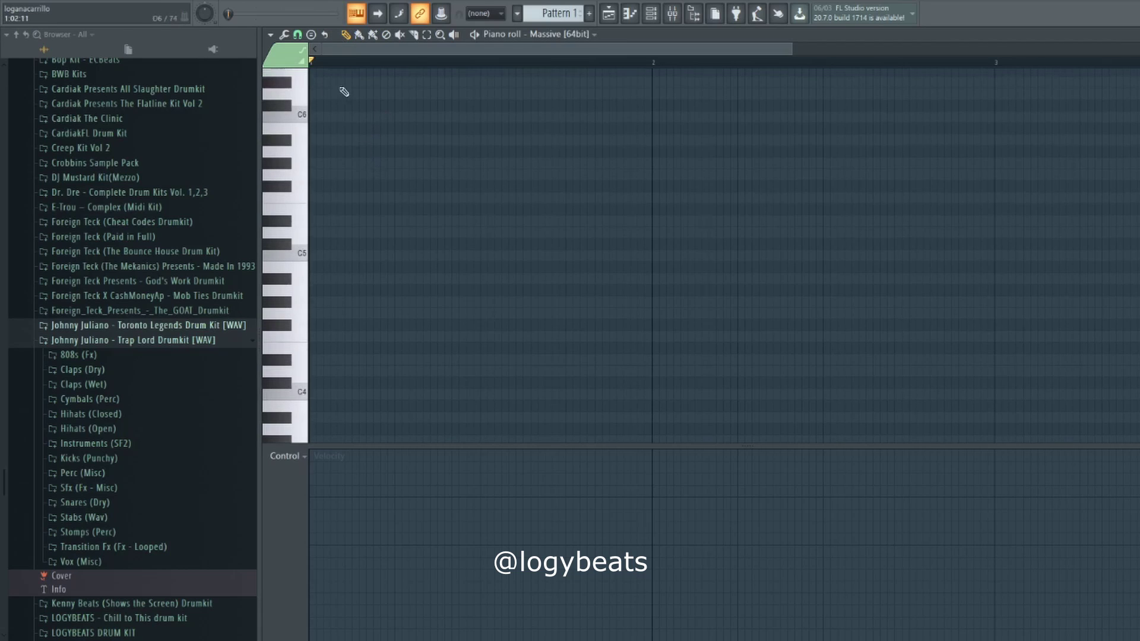
pyautogui.scroll(2, 339, 51)
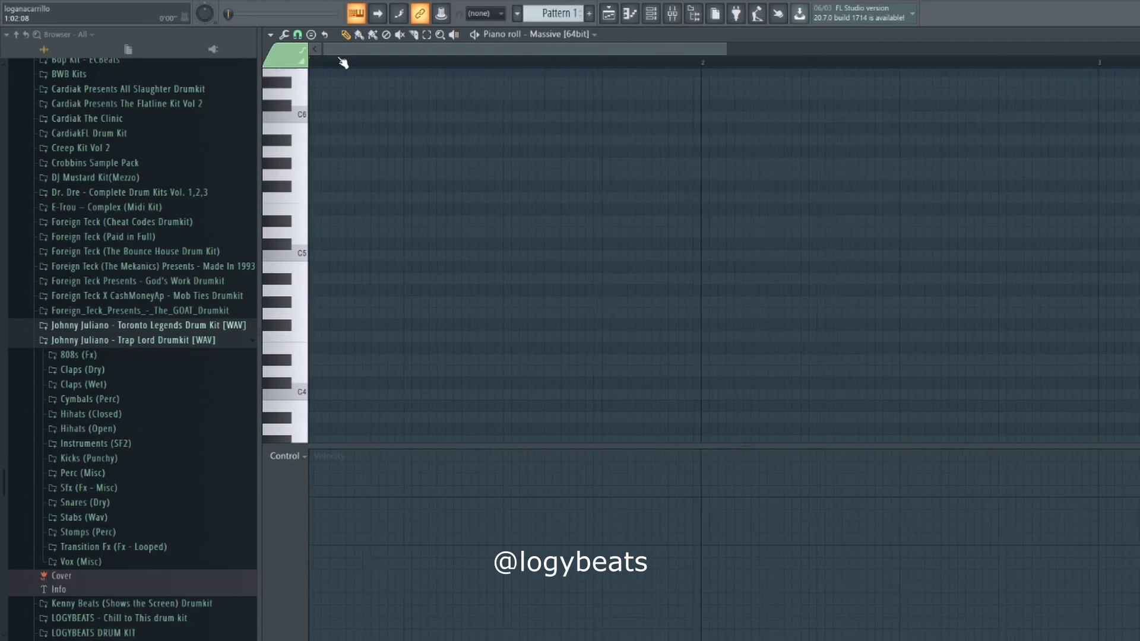
pyautogui.click(303, 254)
pyautogui.click(294, 221)
pyautogui.click(295, 173)
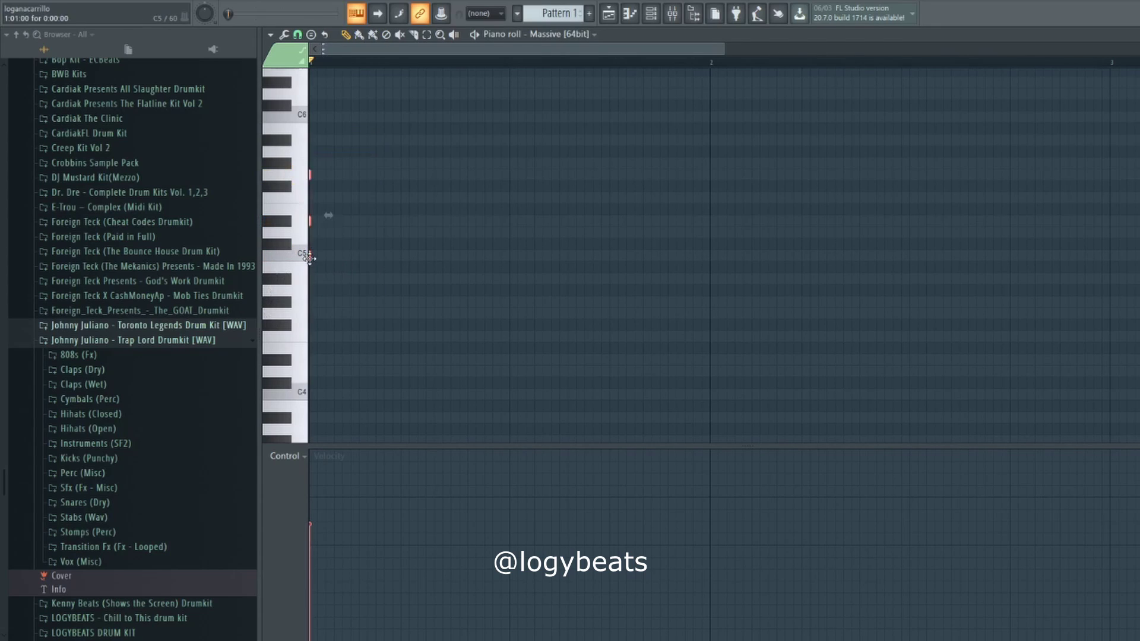
pyautogui.moveTo(315, 258); pyautogui.dragTo(409, 257)
# - Change the piano roll's note snap to a coarser grid
pyautogui.scroll(-2, 401, 65)
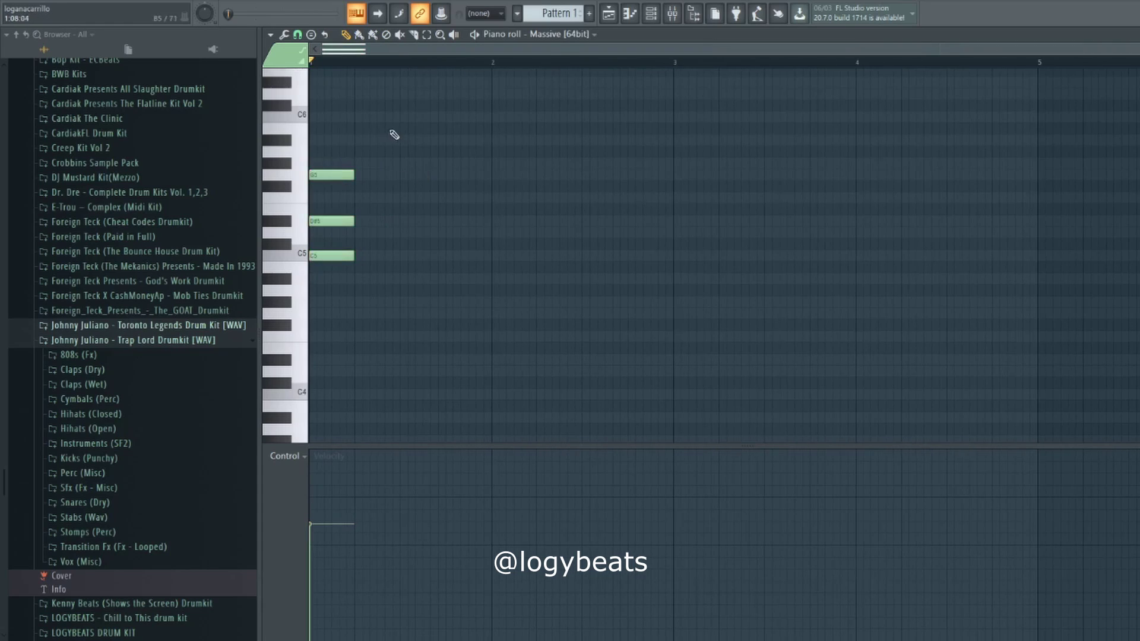
pyautogui.click(297, 34)
pyautogui.click(306, 67)
pyautogui.scroll(2, 321, 52)
pyautogui.scroll(1, 349, 65)
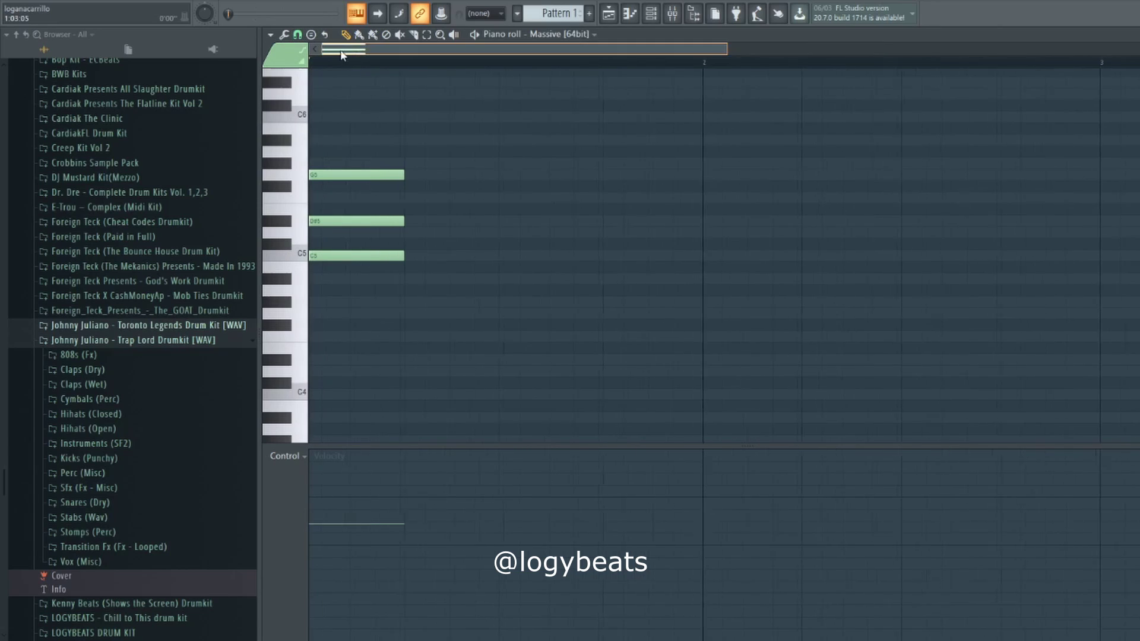
pyautogui.scroll(1, 360, 126)
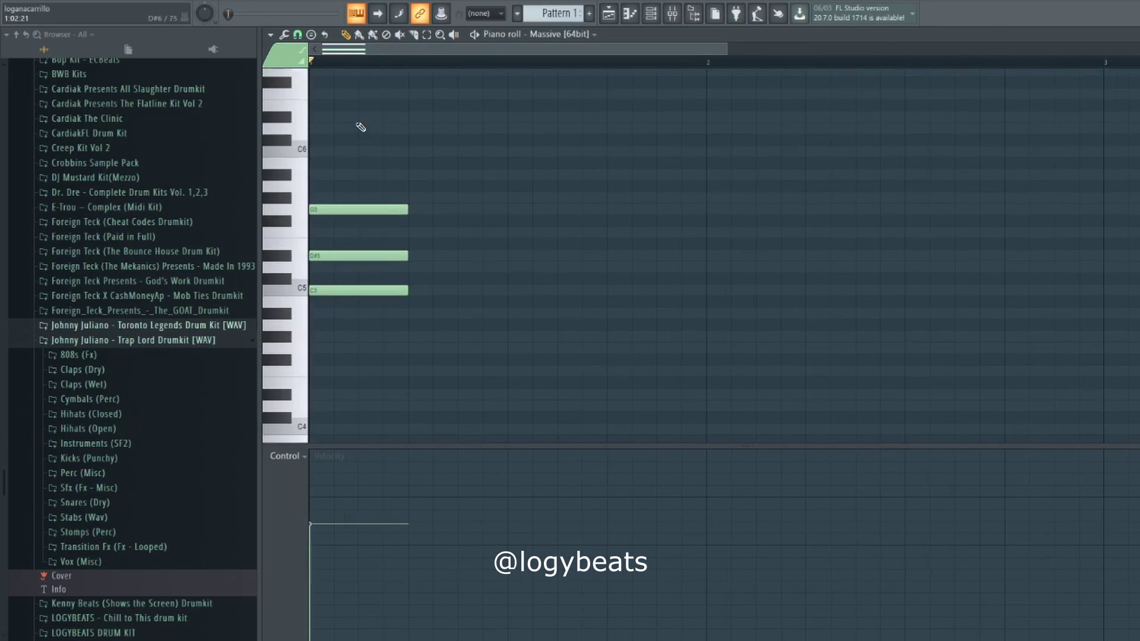
pyautogui.scroll(-2, 371, 65)
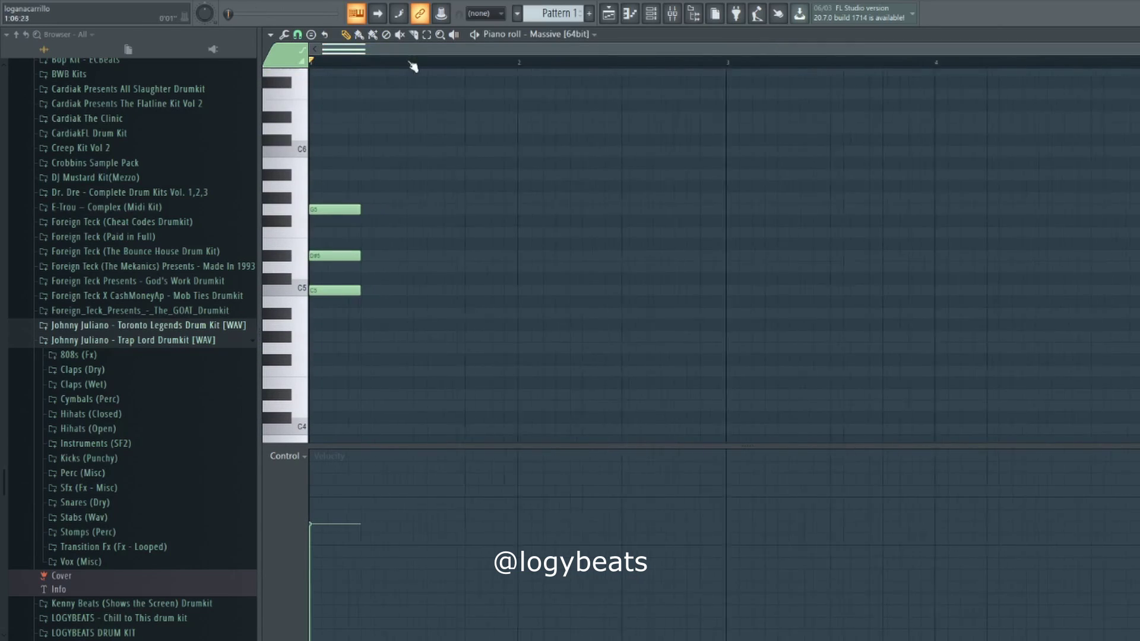
# - Program Snap (Time) hits in the channel rack on every eighth step from step 5 through step 61
pyautogui.click(652, 14)
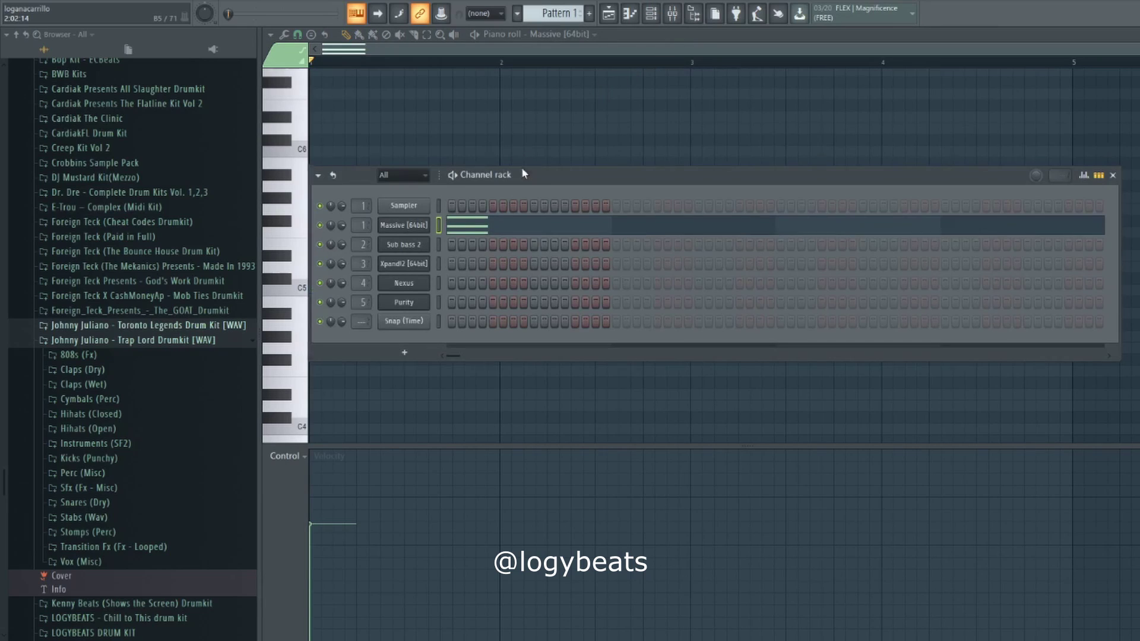
pyautogui.moveTo(522, 171); pyautogui.dragTo(508, 136)
pyautogui.click(481, 286)
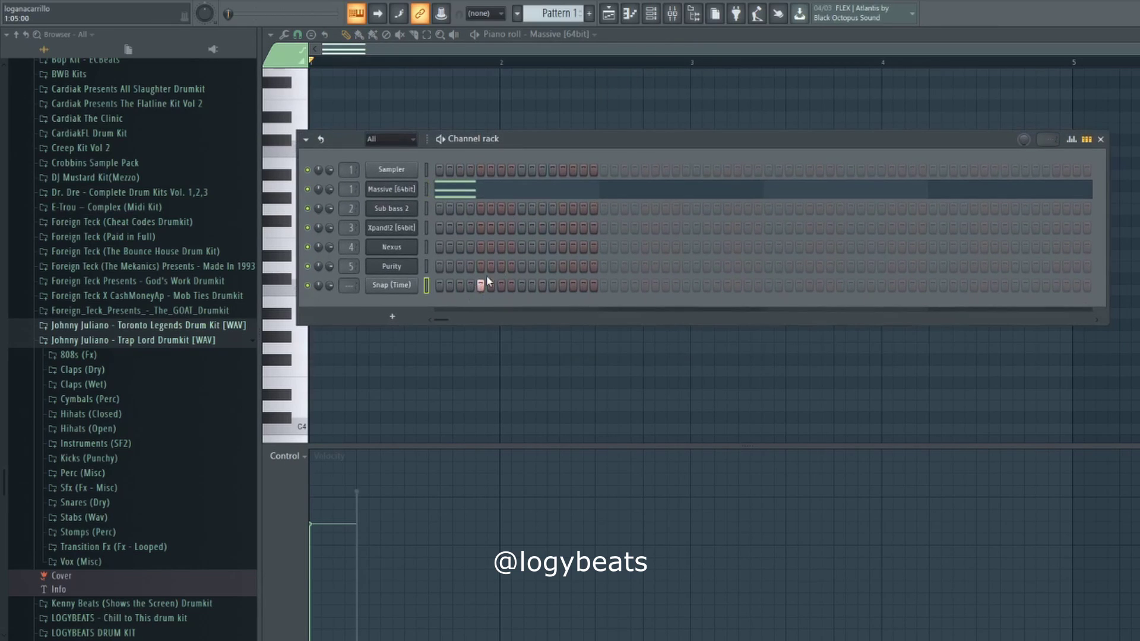
pyautogui.click(564, 286)
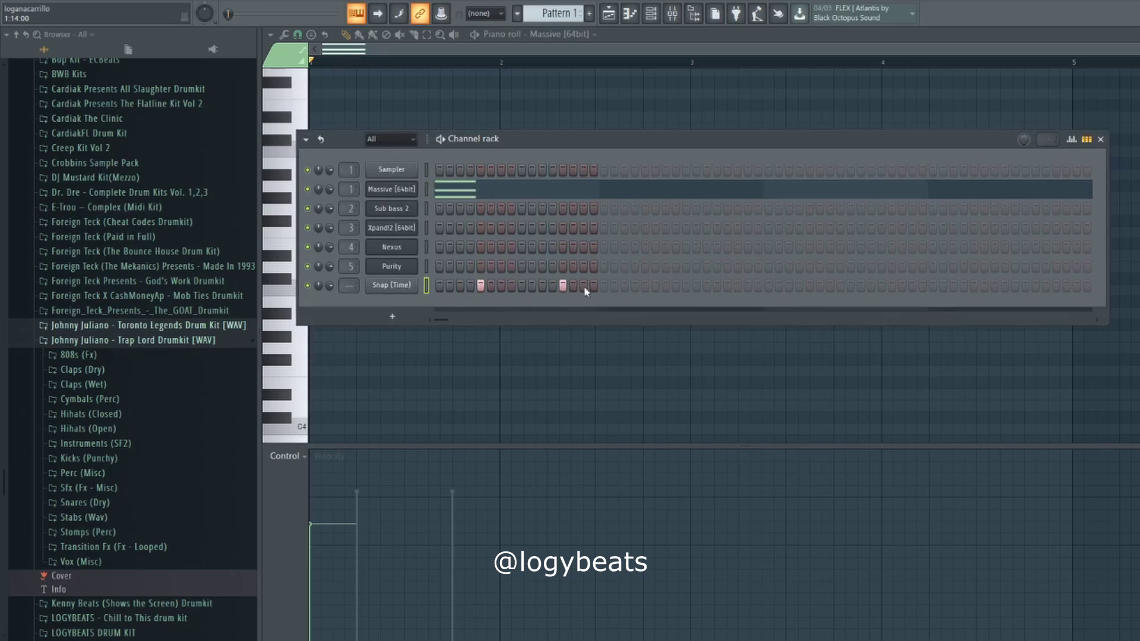
pyautogui.click(645, 286)
pyautogui.click(727, 286)
pyautogui.click(810, 286)
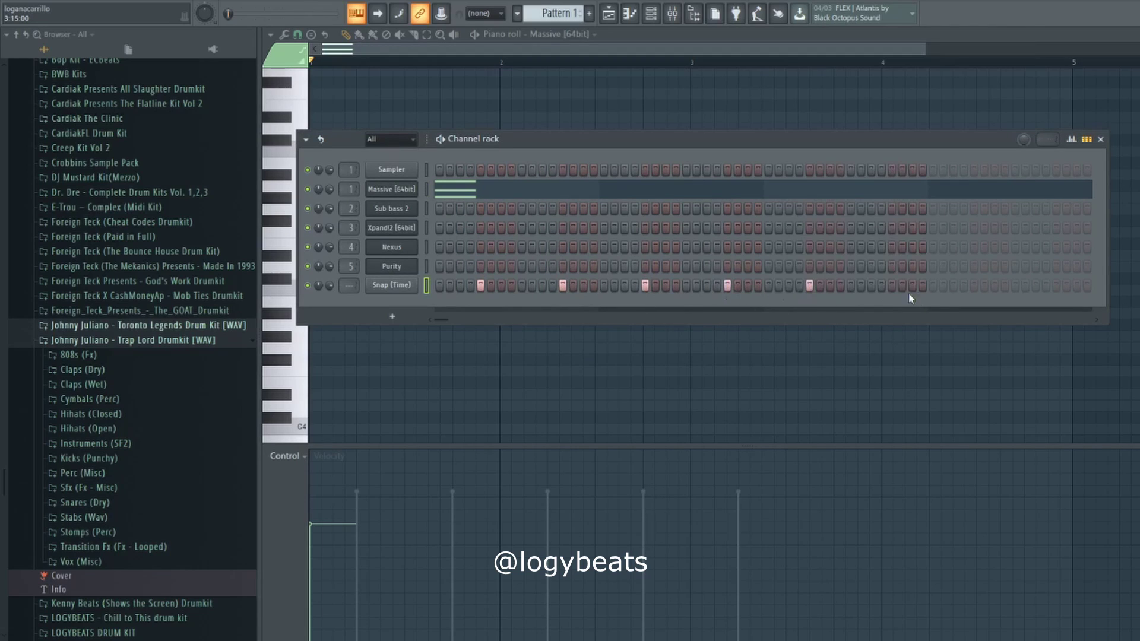
pyautogui.click(892, 286)
pyautogui.click(974, 286)
pyautogui.click(1057, 286)
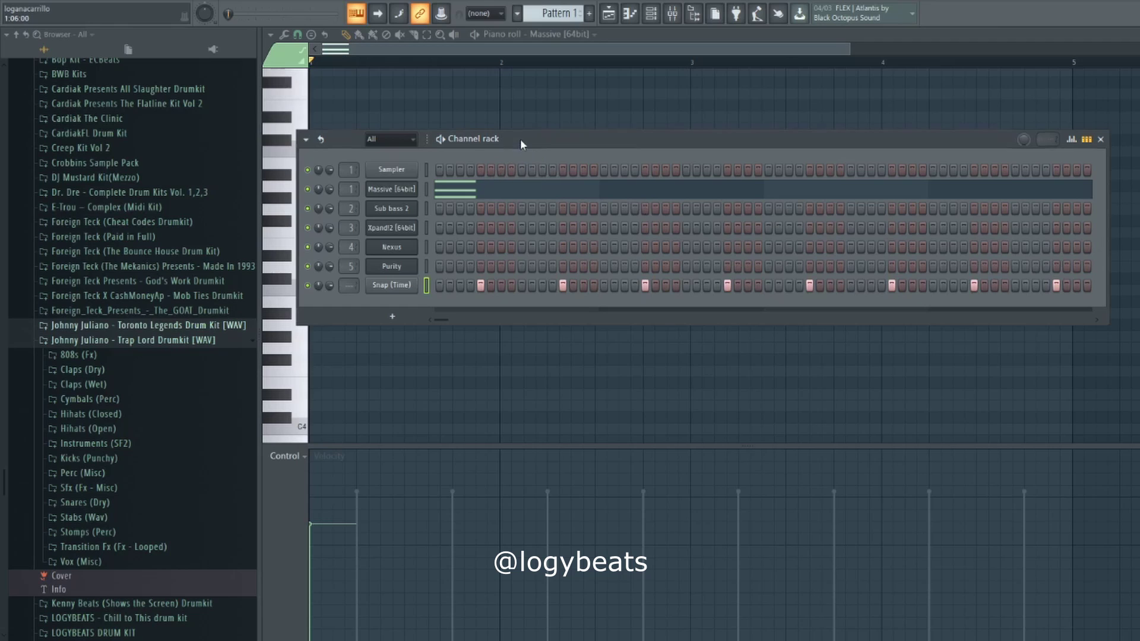
# - Return to the Massive piano roll and lengthen the C5, D#5 and G5 chord to six steps
pyautogui.moveTo(520, 140); pyautogui.dragTo(551, 141)
pyautogui.click(525, 188)
pyautogui.click(525, 189)
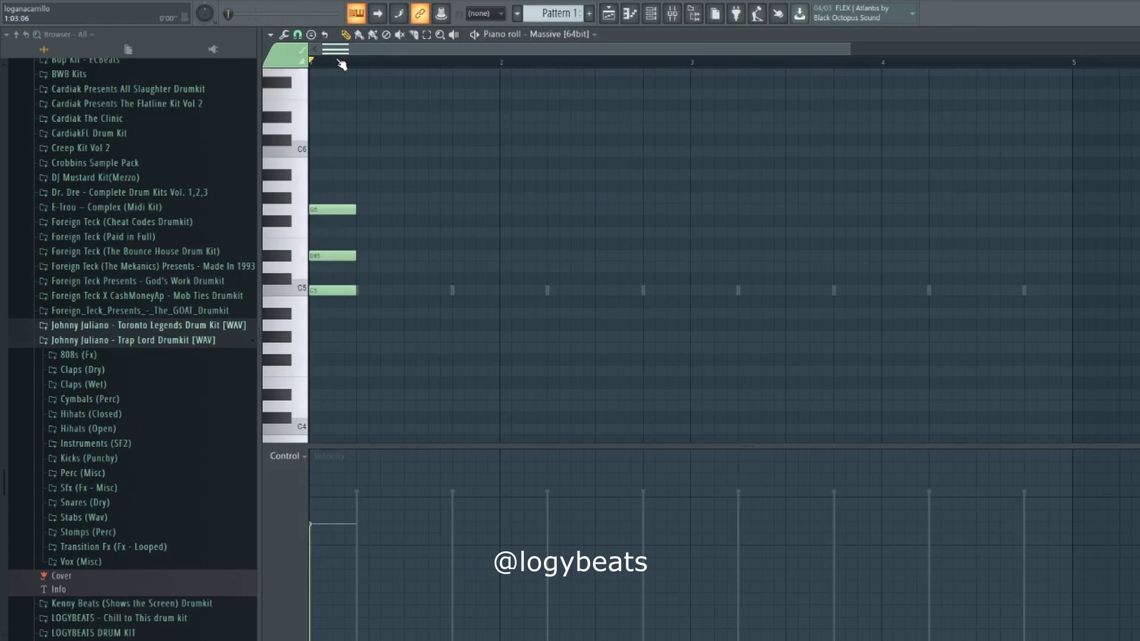
pyautogui.scroll(-3, 343, 63)
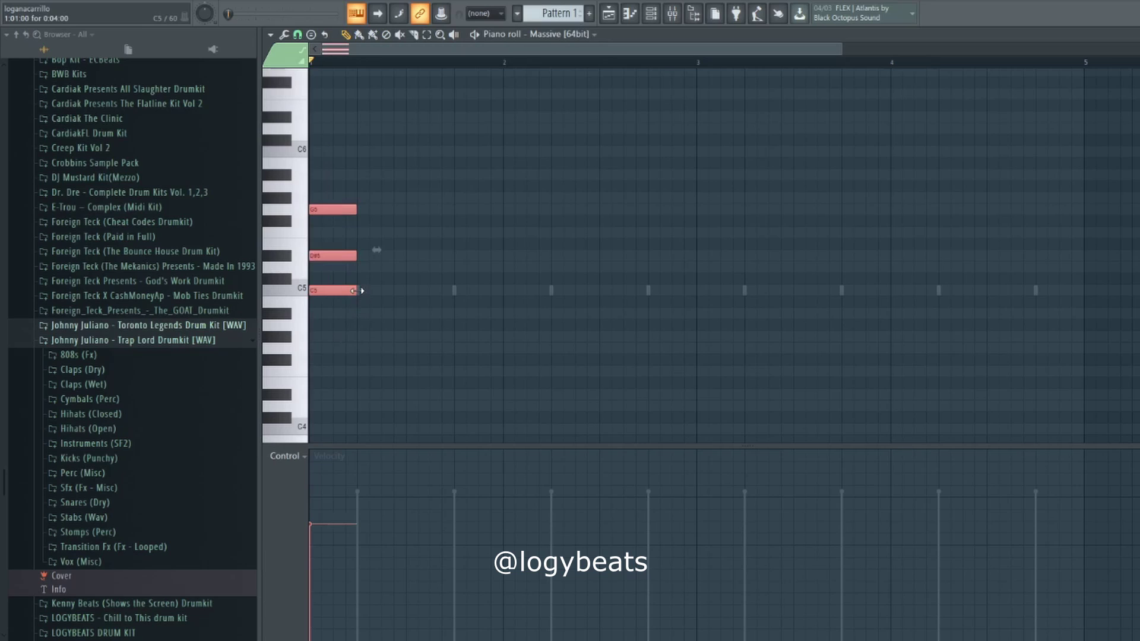
pyautogui.moveTo(360, 290); pyautogui.dragTo(381, 290)
pyautogui.click(407, 305)
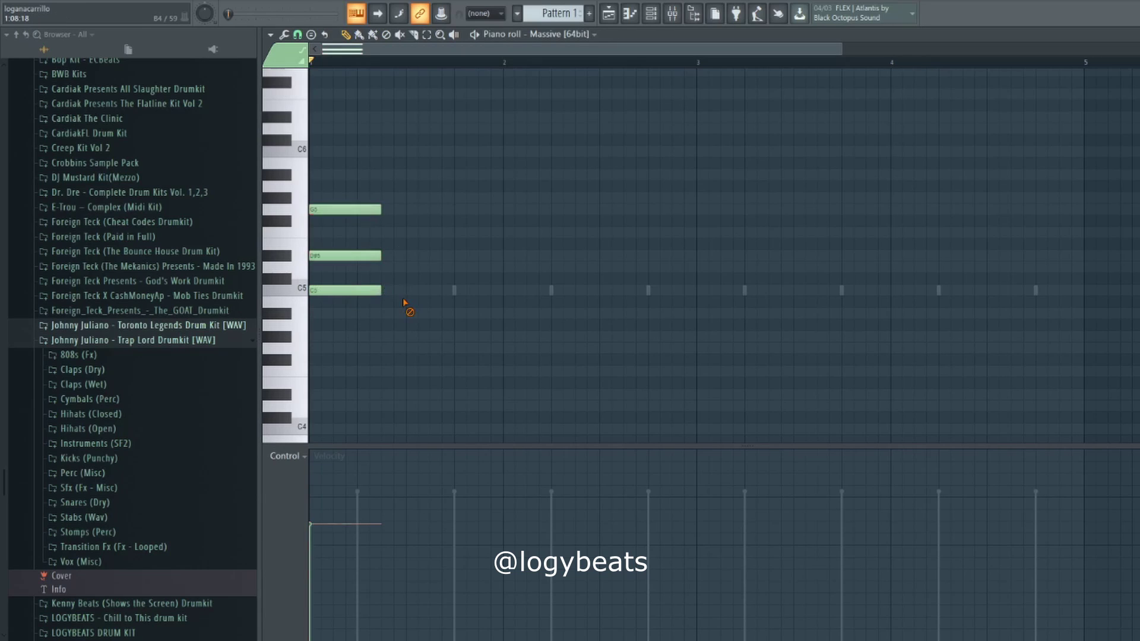
# - Add a second six-step chord of G4, A#4 and D5 directly after the first chord
pyautogui.scroll(2, 350, 59)
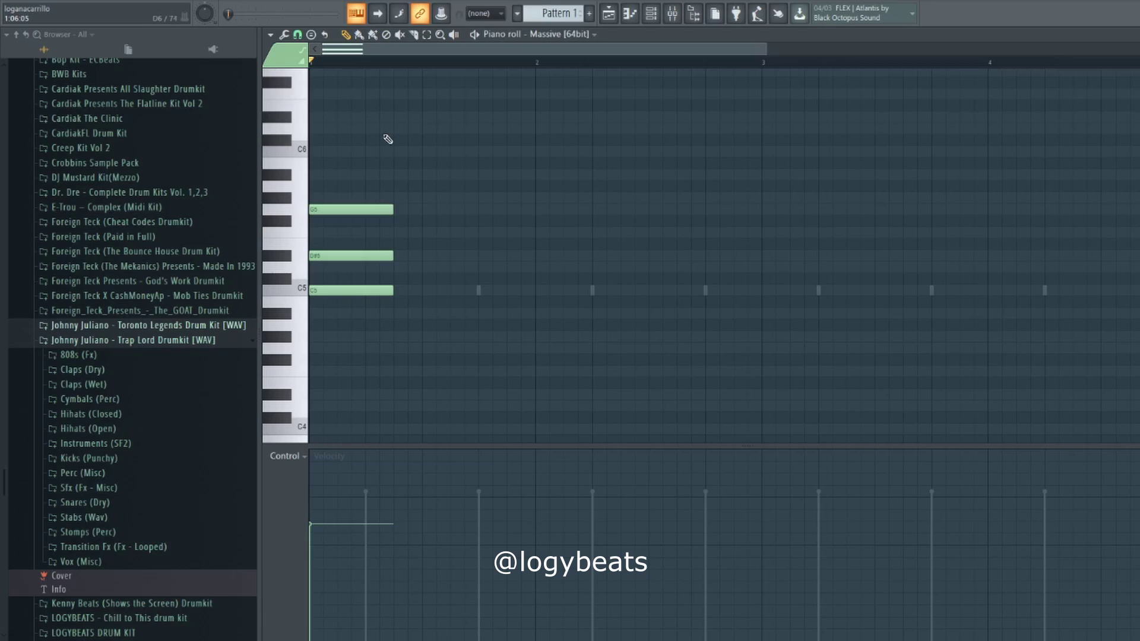
pyautogui.scroll(-2, 379, 62)
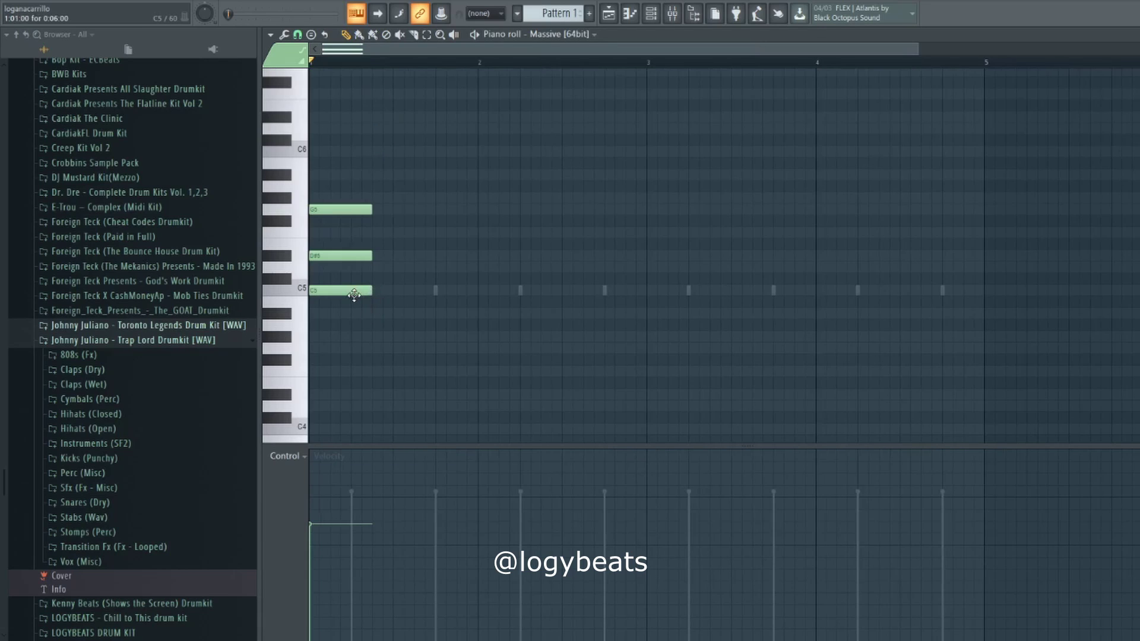
pyautogui.click(354, 295)
pyautogui.click(382, 348)
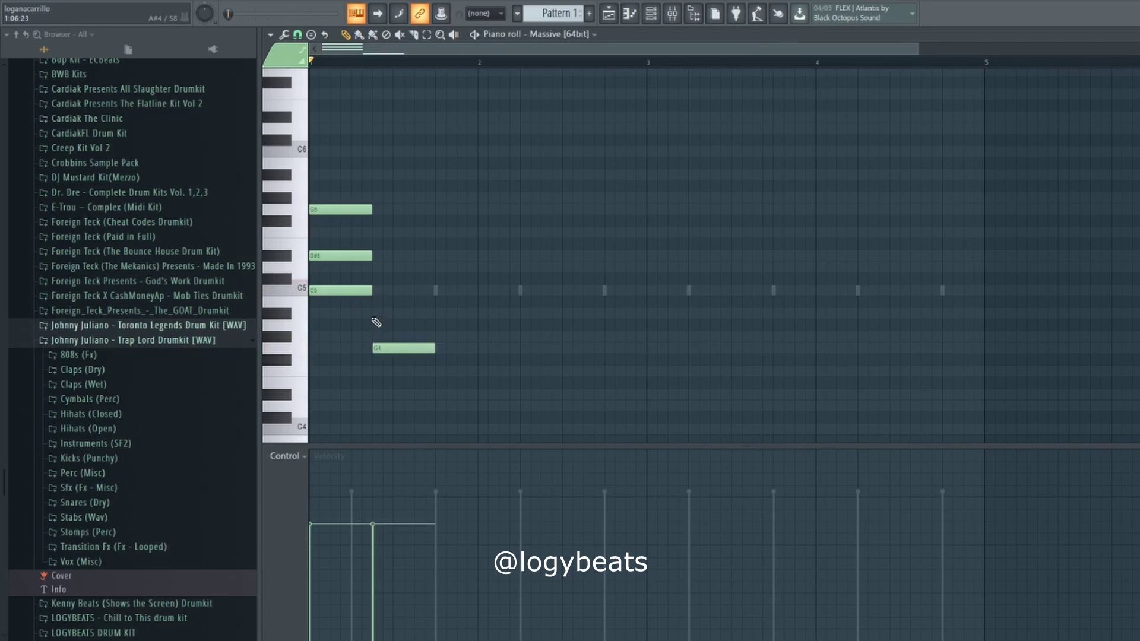
pyautogui.click(377, 315)
pyautogui.click(377, 267)
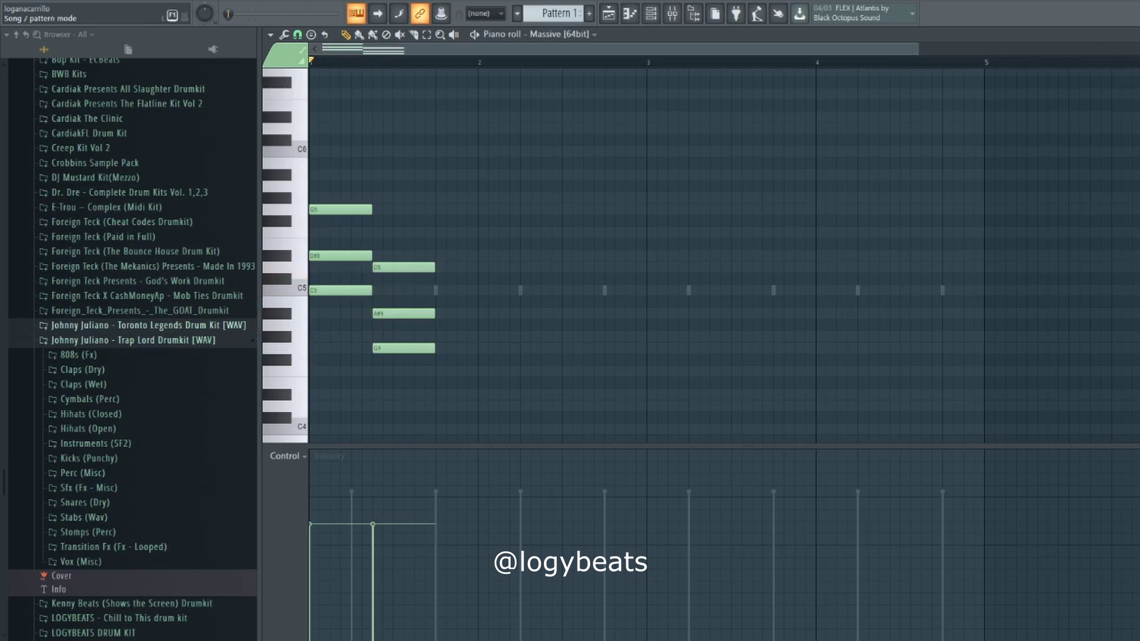
# - Play back the pattern and extend the second chord to the start of bar 3
pyautogui.press('space')
pyautogui.press('space')
pyautogui.moveTo(434, 235); pyautogui.dragTo(647, 348)
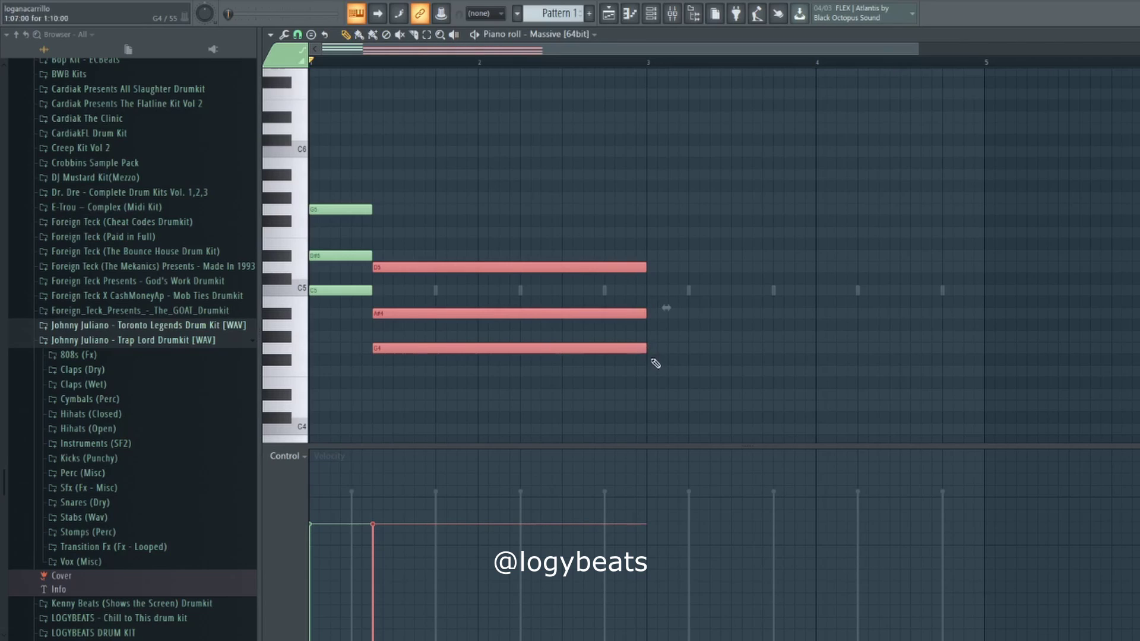
# - Duplicate the two-chord progression so that the copy fills bars 3 and 4
pyautogui.click(656, 364)
pyautogui.scroll(-2, 386, 115)
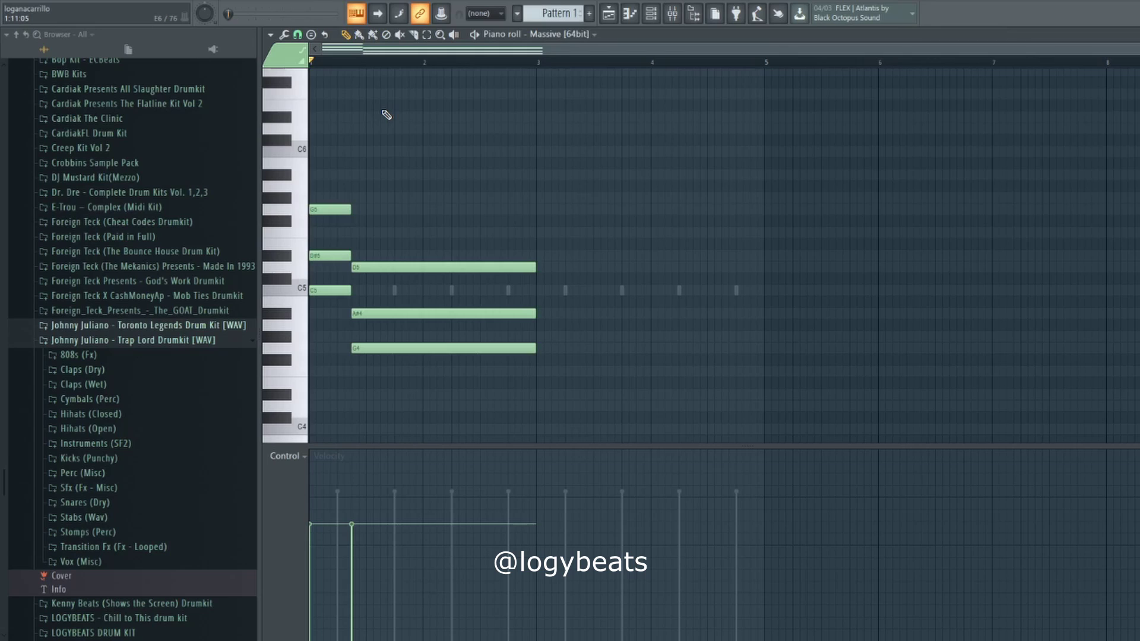
pyautogui.moveTo(526, 154); pyautogui.dragTo(331, 441)
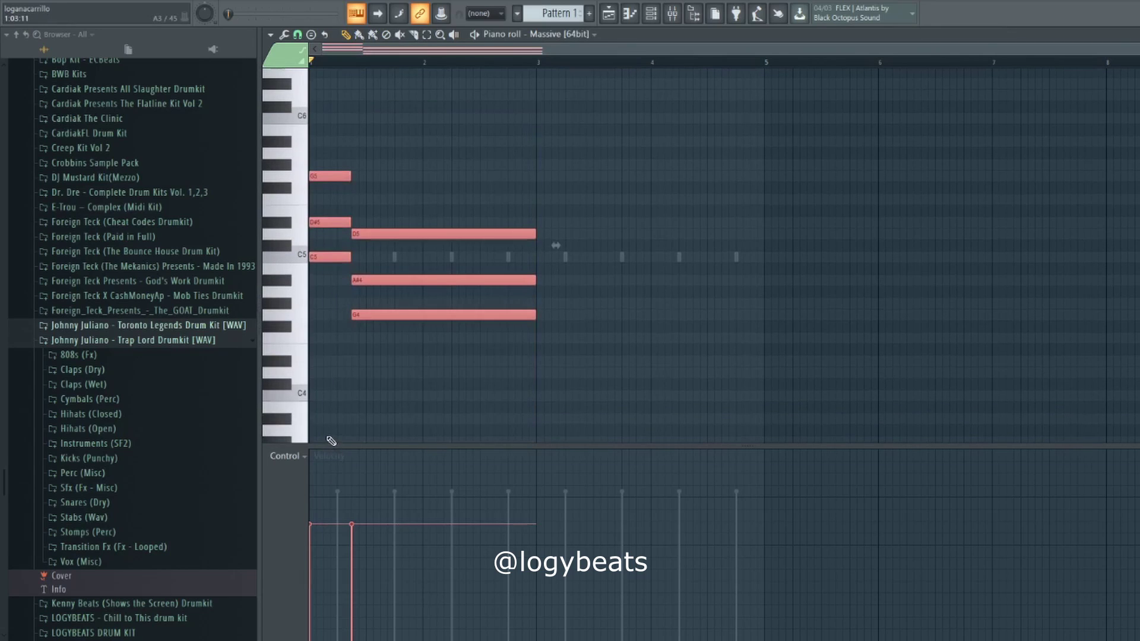
pyautogui.hotkey('ctrl', 'b')
pyautogui.click(441, 180)
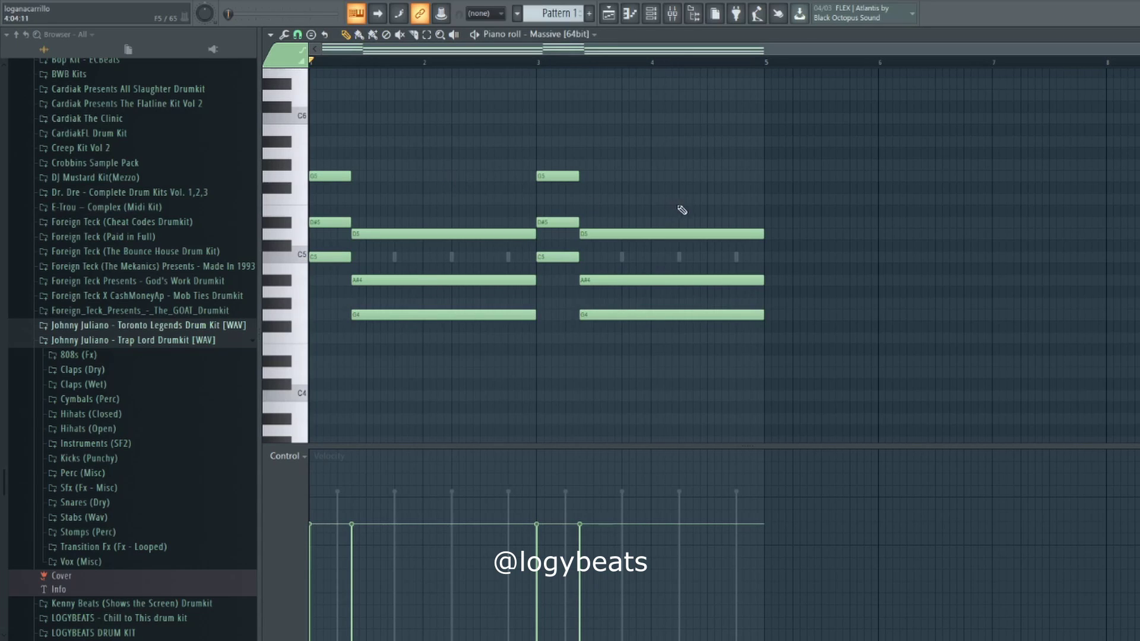
# - Shorten the last chord to end one beat before bar 5 and play back the pattern
pyautogui.moveTo(725, 216); pyautogui.dragTo(738, 329)
pyautogui.rightClick(738, 330)
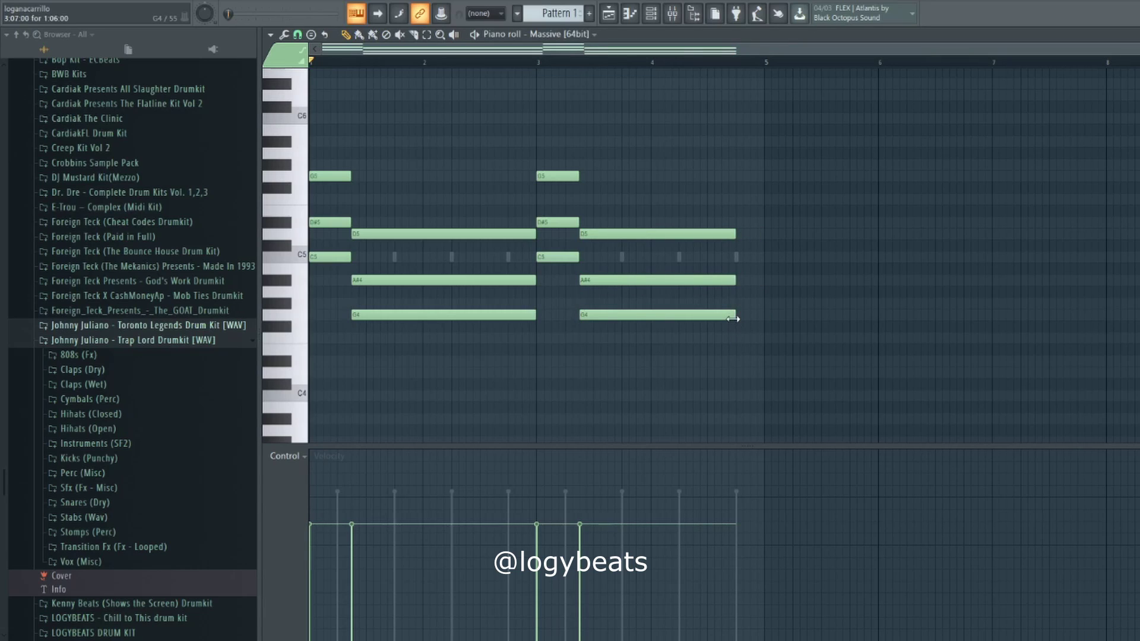
pyautogui.press('space')
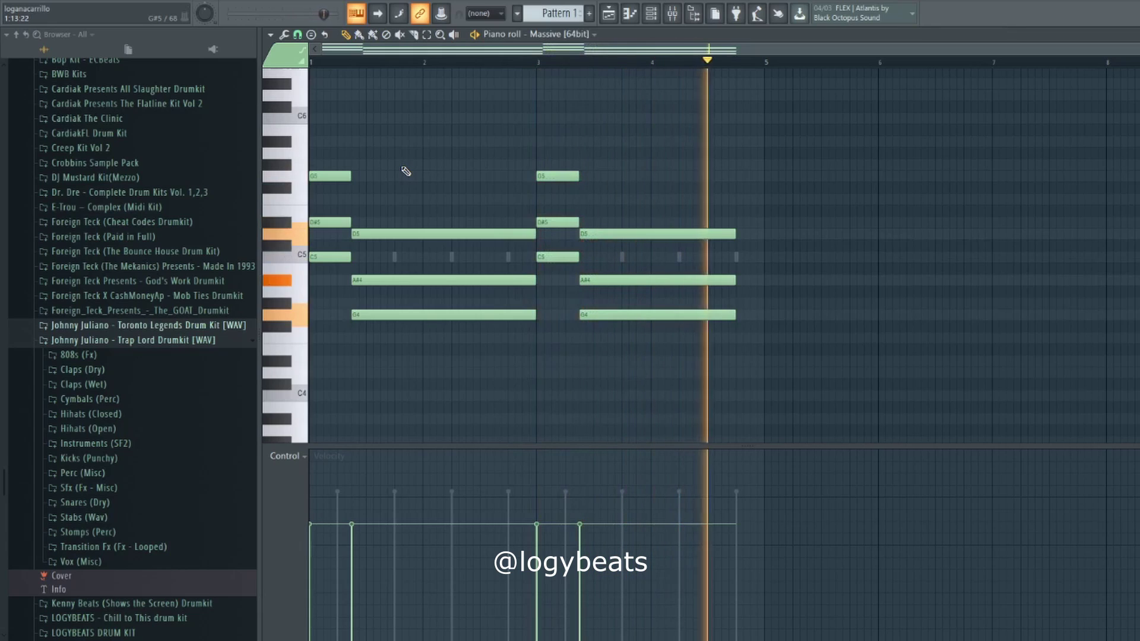
pyautogui.press('space')
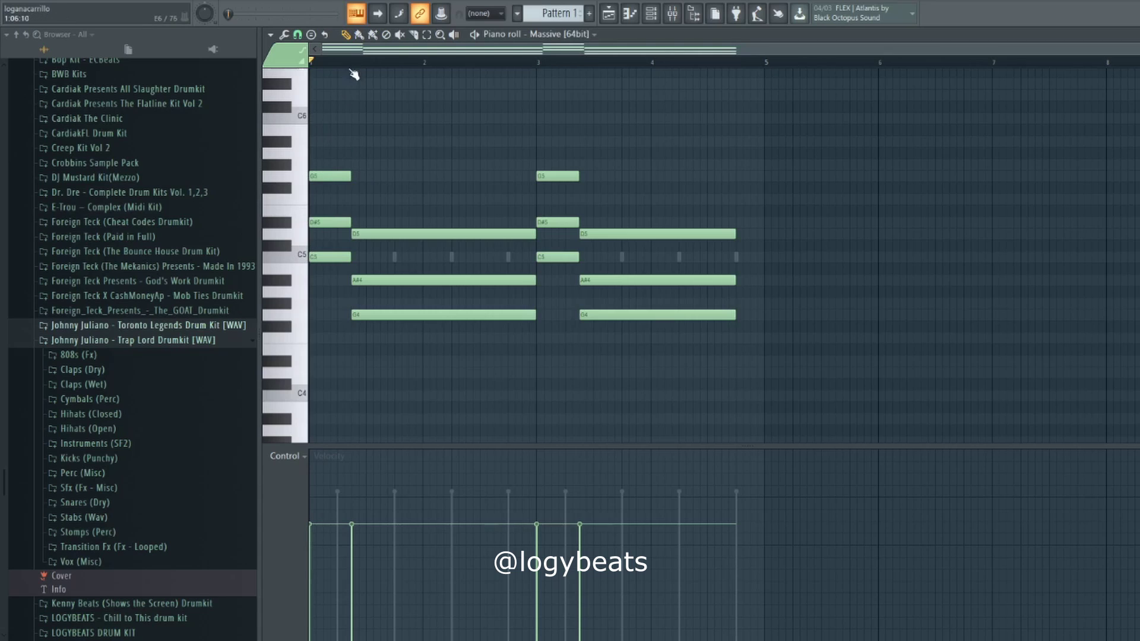
# - Try a long B5 and an A#5 above the first chord, removing each again
pyautogui.scroll(2, 363, 57)
pyautogui.moveTo(363, 52); pyautogui.dragTo(312, 64)
pyautogui.click(319, 131)
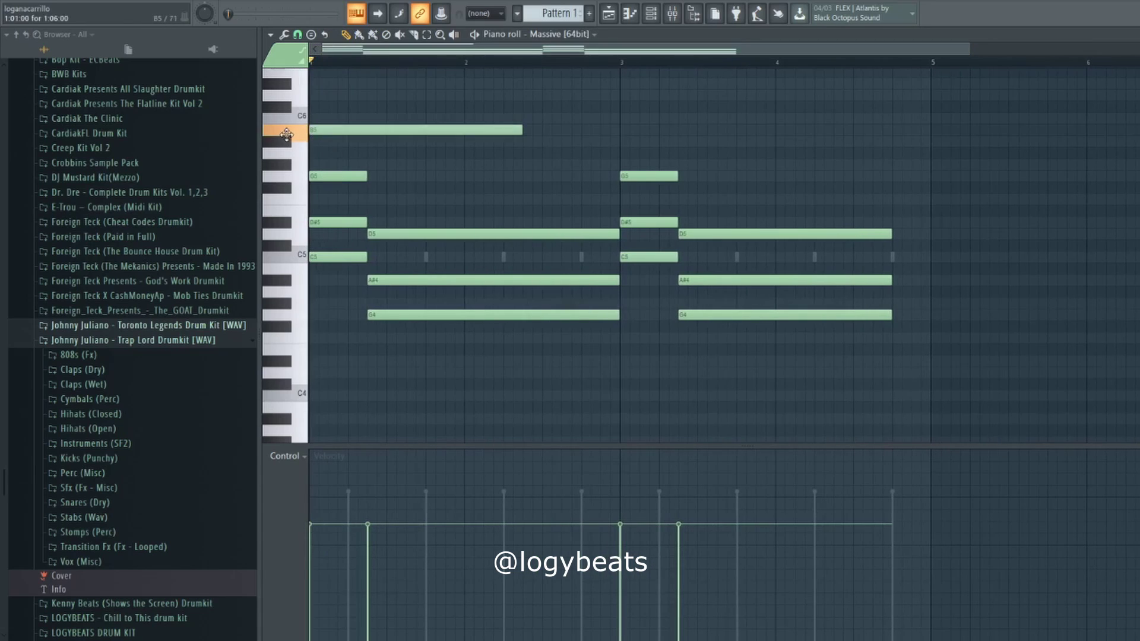
pyautogui.rightClick(319, 132)
pyautogui.click(319, 144)
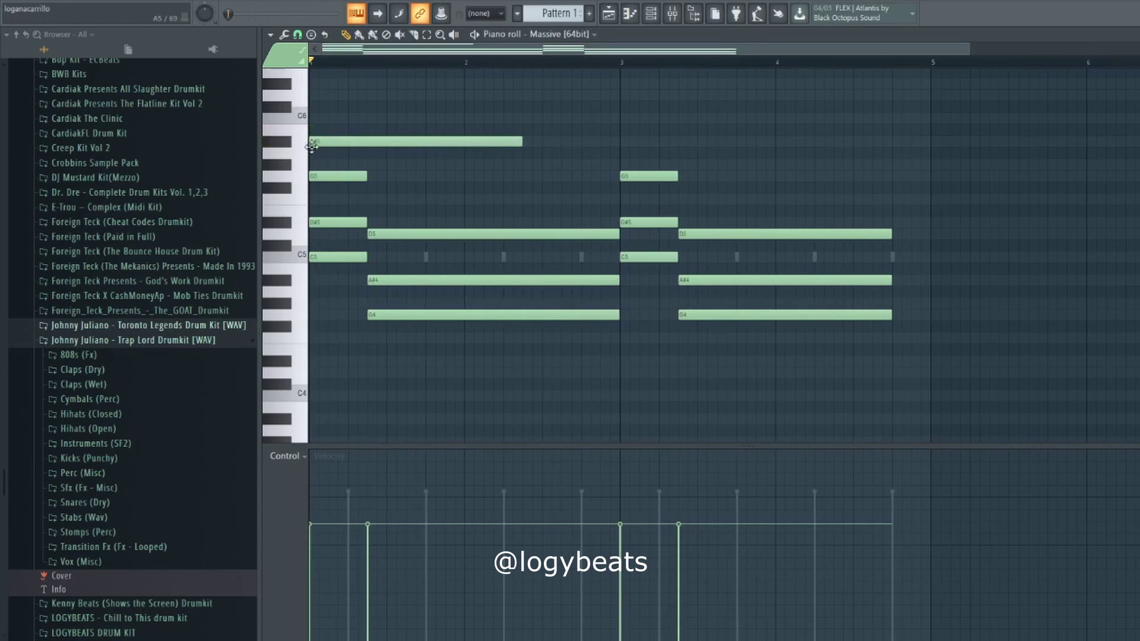
pyautogui.moveTo(302, 144); pyautogui.dragTo(564, 142)
pyautogui.rightClick(550, 143)
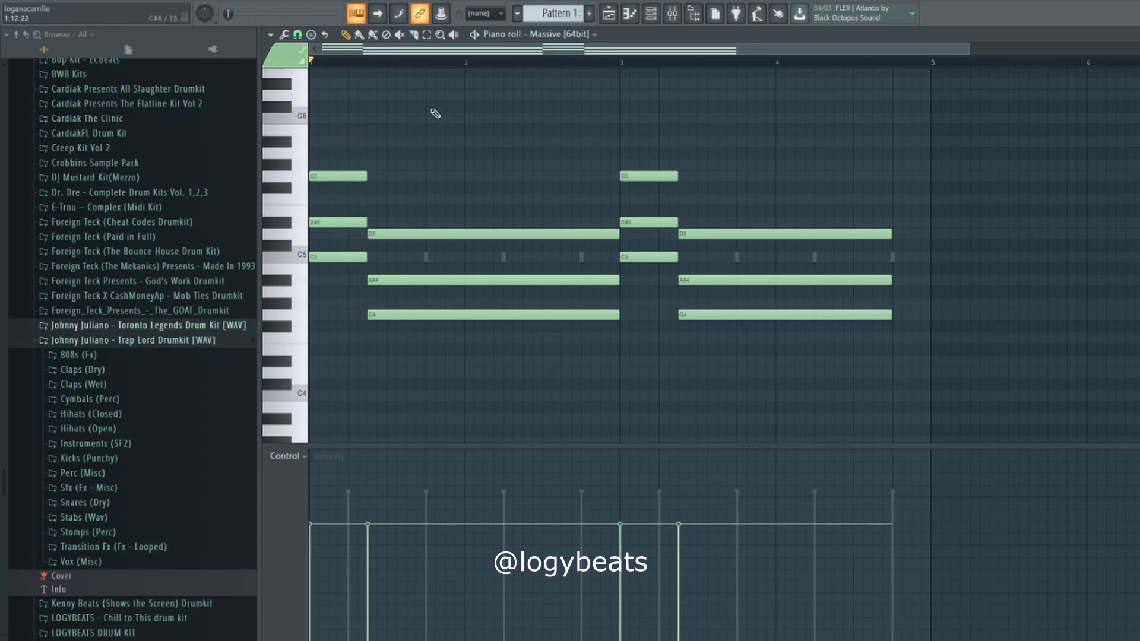
# - Play back the opening chords of the pattern from the start
pyautogui.scroll(1, 390, 68)
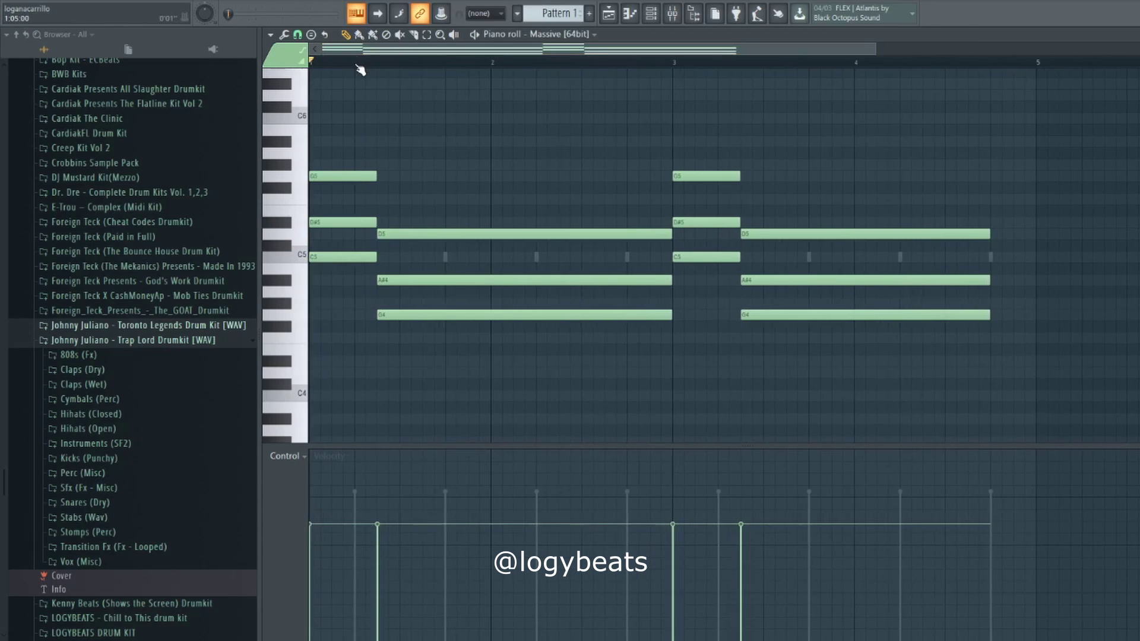
pyautogui.scroll(2, 356, 70)
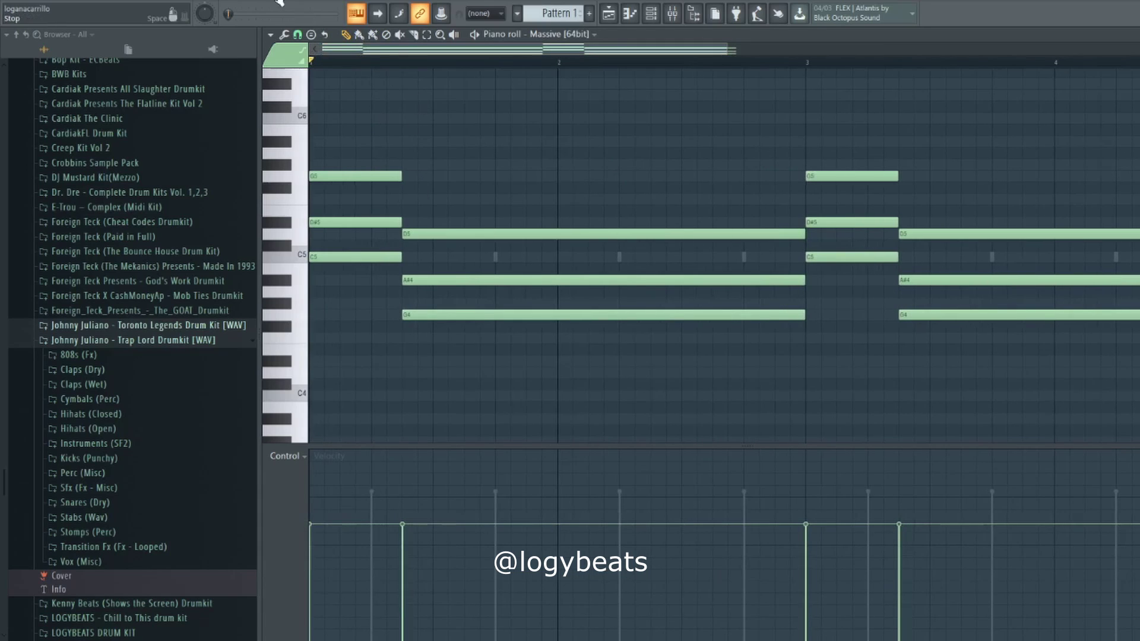
pyautogui.press('space')
pyautogui.scroll(-3, 394, 64)
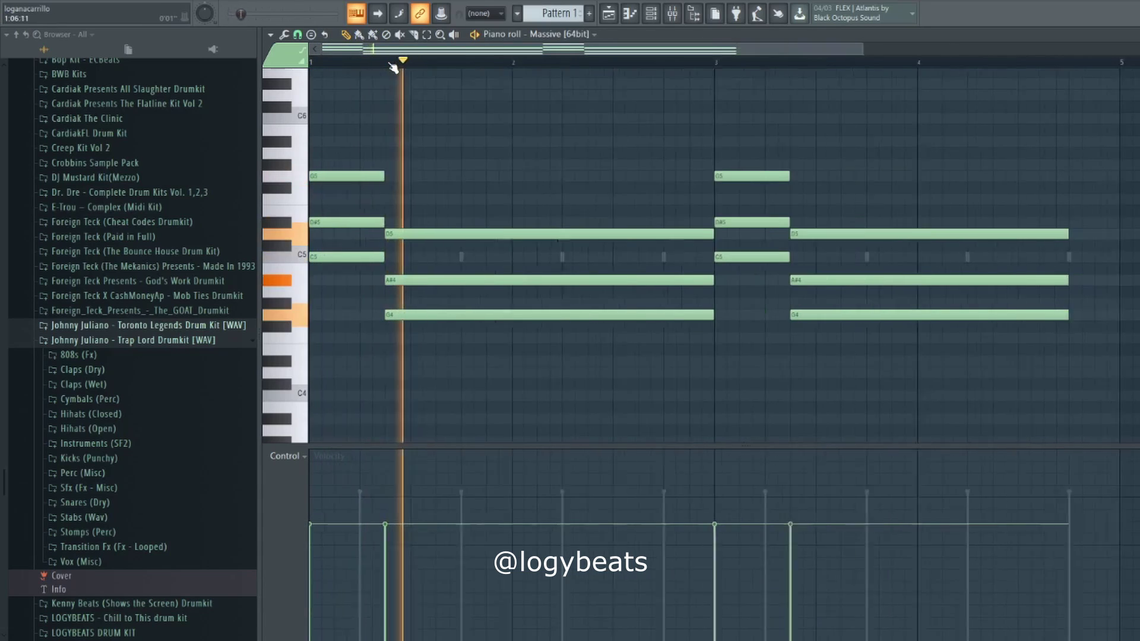
pyautogui.press('space')
# - Try a 14-step first chord with the second chord filling the rest up to bar 3, and play it back
pyautogui.moveTo(425, 155); pyautogui.dragTo(428, 353)
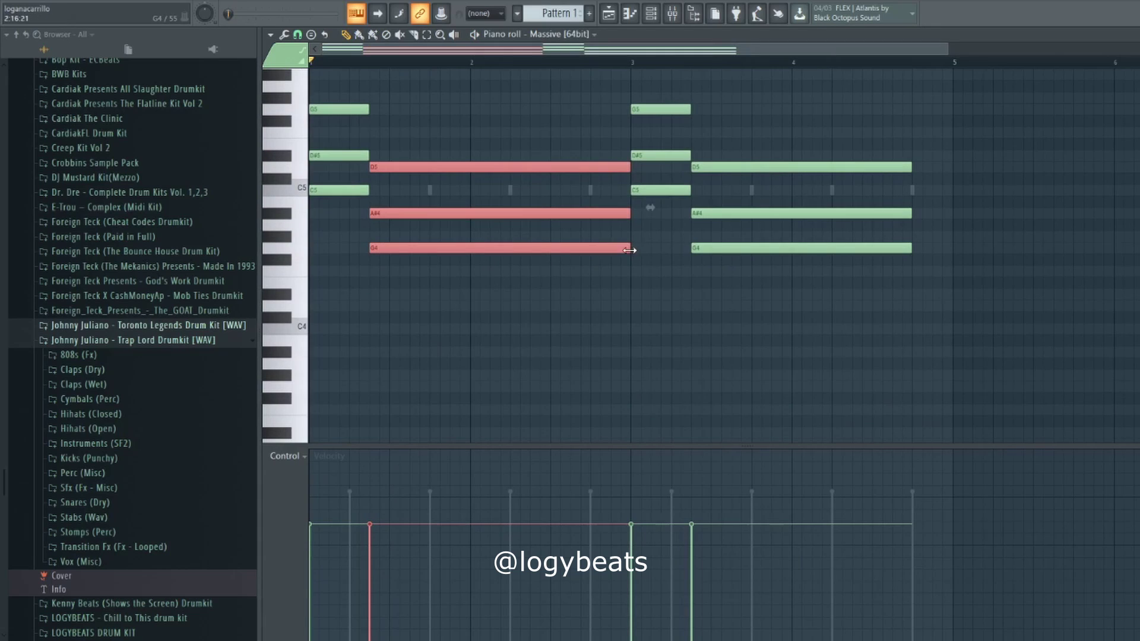
pyautogui.moveTo(630, 248); pyautogui.dragTo(525, 250)
pyautogui.moveTo(348, 273); pyautogui.dragTo(350, 66)
pyautogui.moveTo(369, 140); pyautogui.dragTo(449, 143)
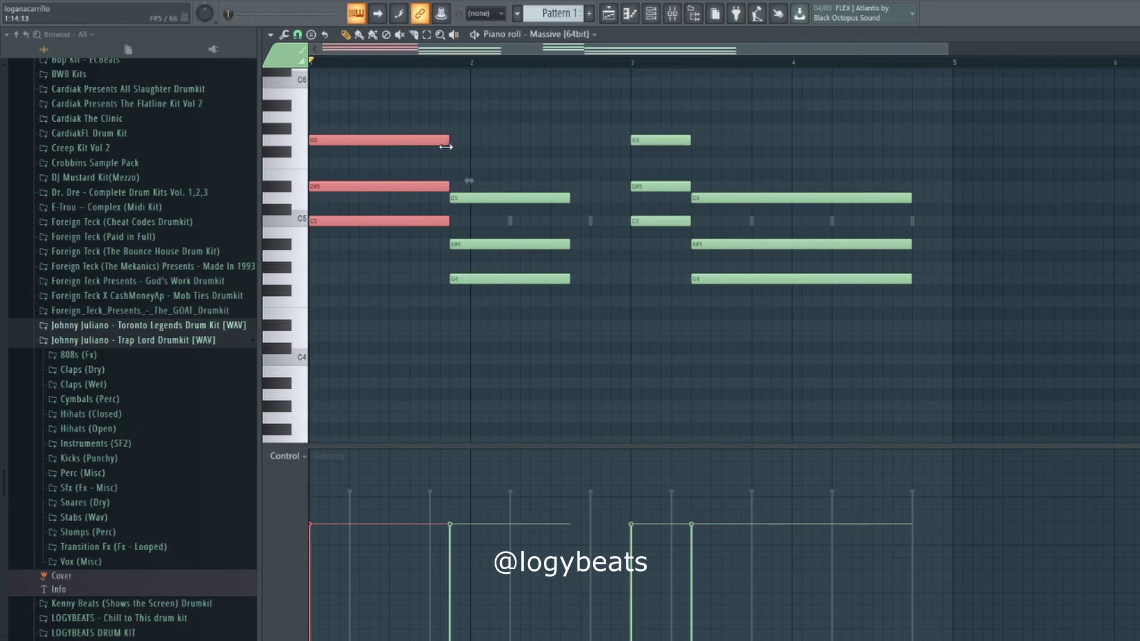
pyautogui.moveTo(512, 122); pyautogui.dragTo(517, 351)
pyautogui.moveTo(564, 281); pyautogui.dragTo(630, 281)
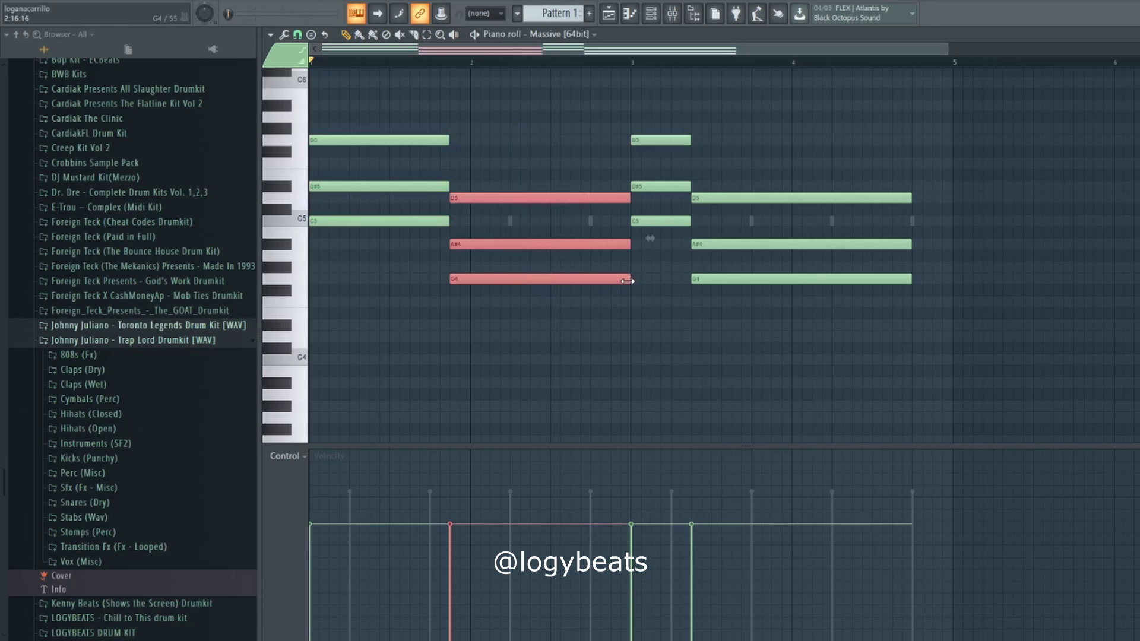
pyautogui.press('space')
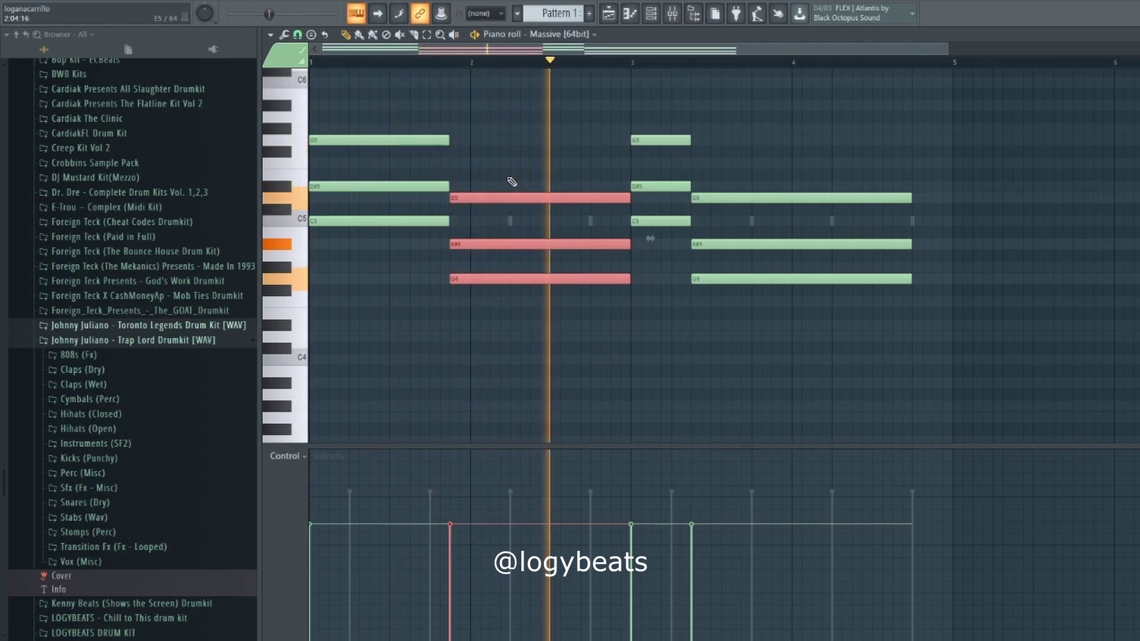
pyautogui.press('space')
# - Return the first chord to six steps and let the second chord run from its end to bar 3
pyautogui.moveTo(403, 124); pyautogui.dragTo(408, 252)
pyautogui.moveTo(448, 223); pyautogui.dragTo(367, 233)
pyautogui.moveTo(452, 198); pyautogui.dragTo(394, 275)
pyautogui.moveTo(548, 279); pyautogui.dragTo(630, 279)
pyautogui.click(765, 373)
# - Add a four-step chord of G#4, C5 and D#5 ending at bar 5, and play back from bar 4
pyautogui.scroll(3, 674, 415)
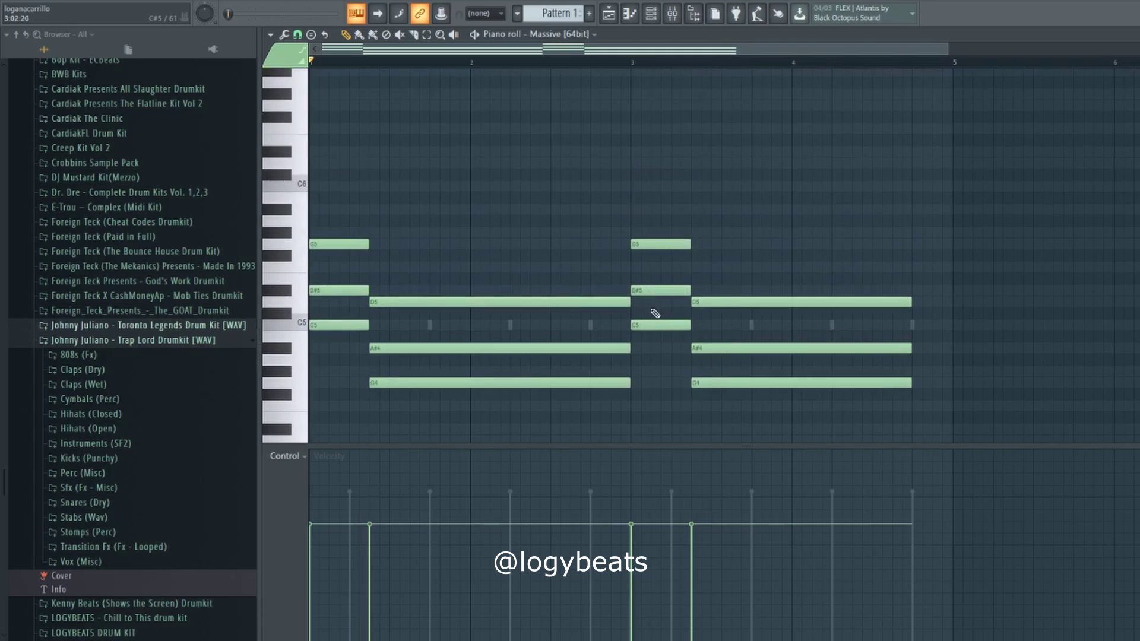
pyautogui.scroll(-2, 792, 256)
pyautogui.click(920, 302)
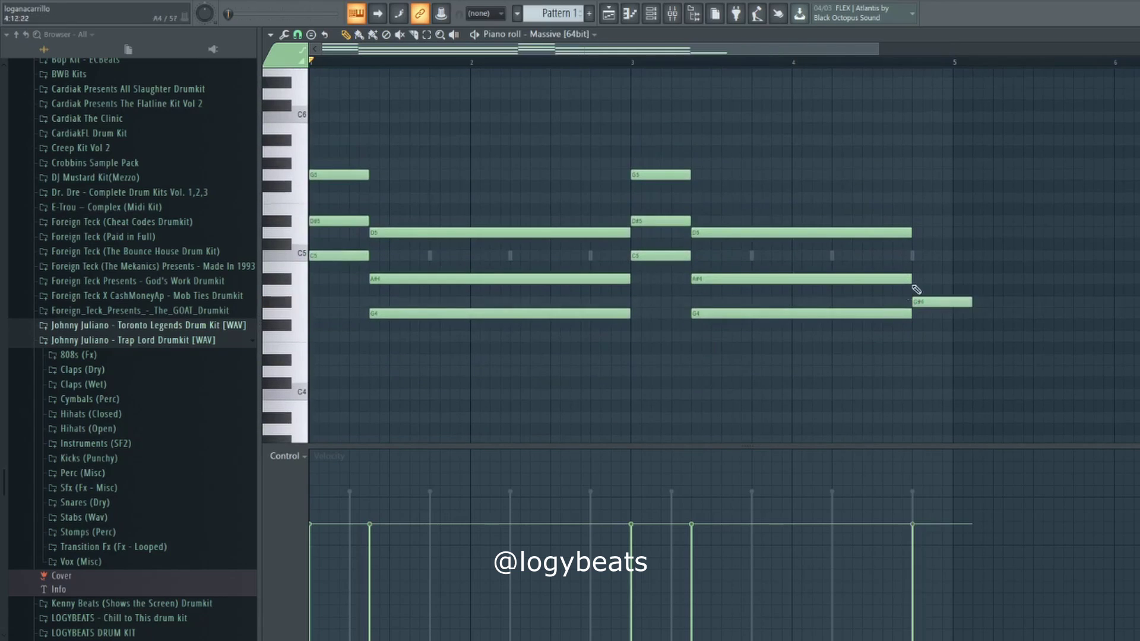
pyautogui.click(921, 256)
pyautogui.click(922, 221)
pyautogui.moveTo(943, 146); pyautogui.dragTo(952, 302)
pyautogui.keyDown('ctrl'); pyautogui.click(1036, 308); pyautogui.keyUp('ctrl')
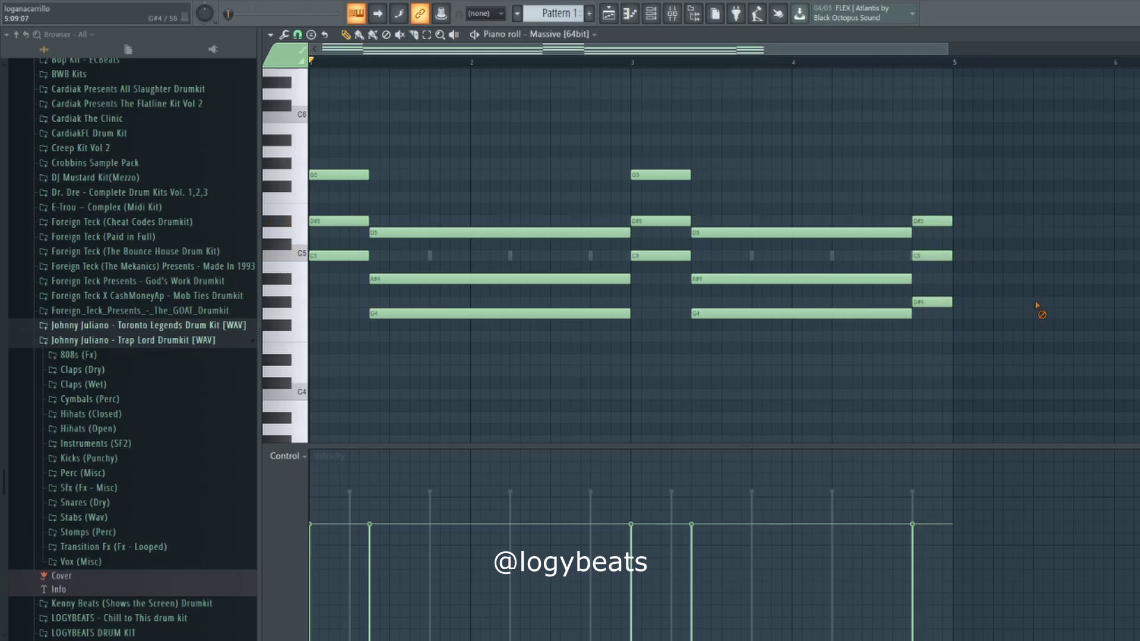
pyautogui.click(796, 63)
pyautogui.press('space')
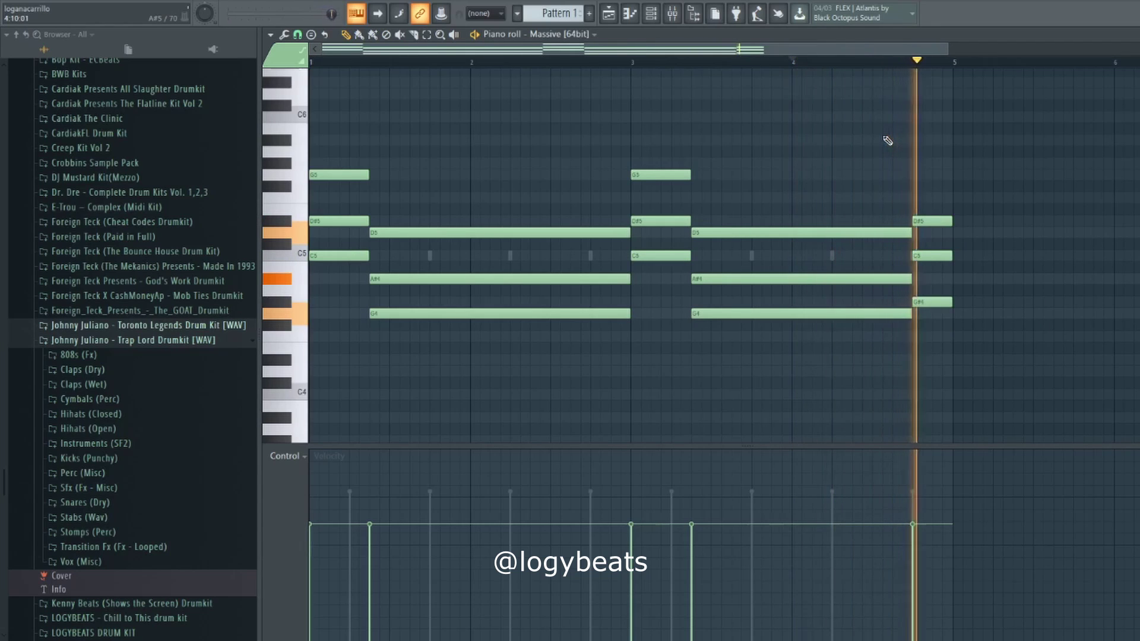
pyautogui.scroll(-2, 471, 124)
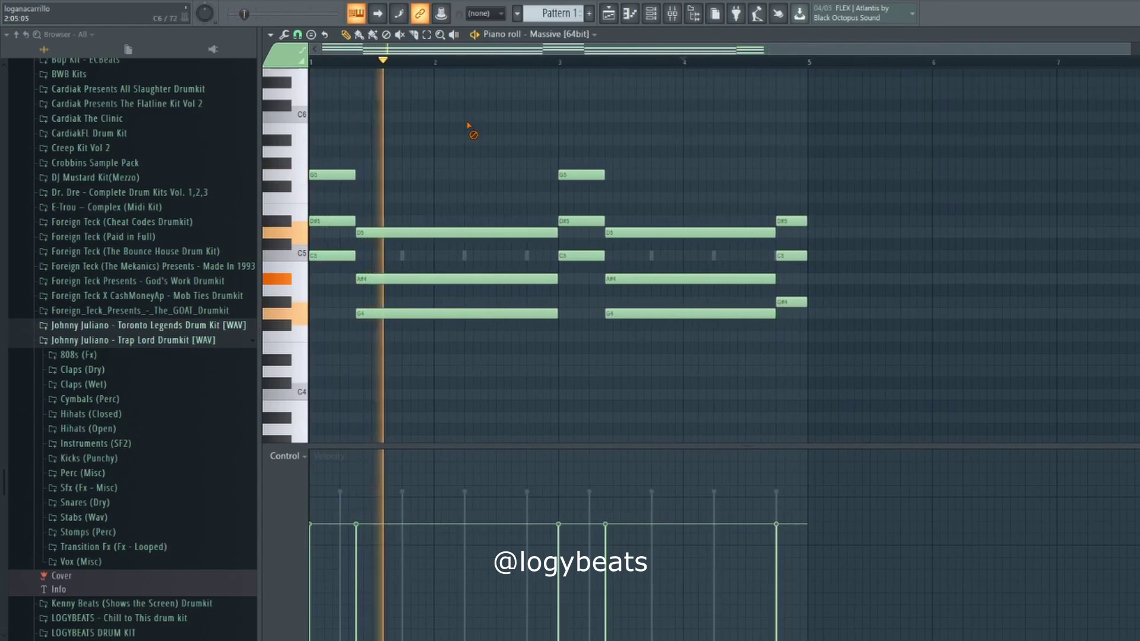
pyautogui.scroll(-1, 484, 145)
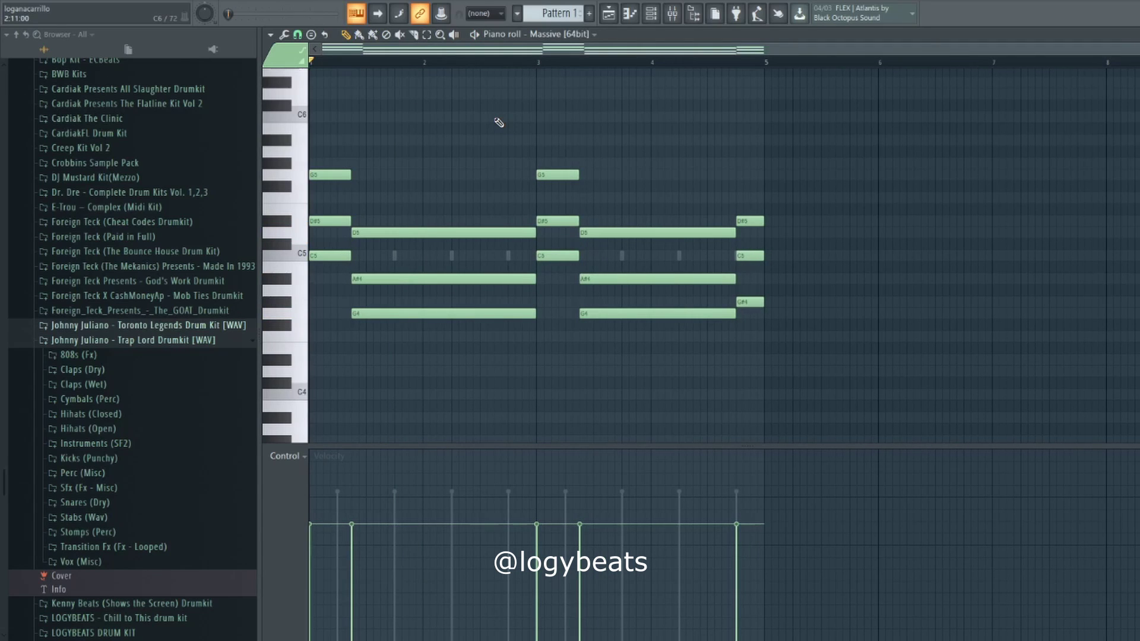
# - Add a six-step G#4 beneath the chords at the start of bars 1 and 3, and briefly play back
pyautogui.scroll(4, 407, 64)
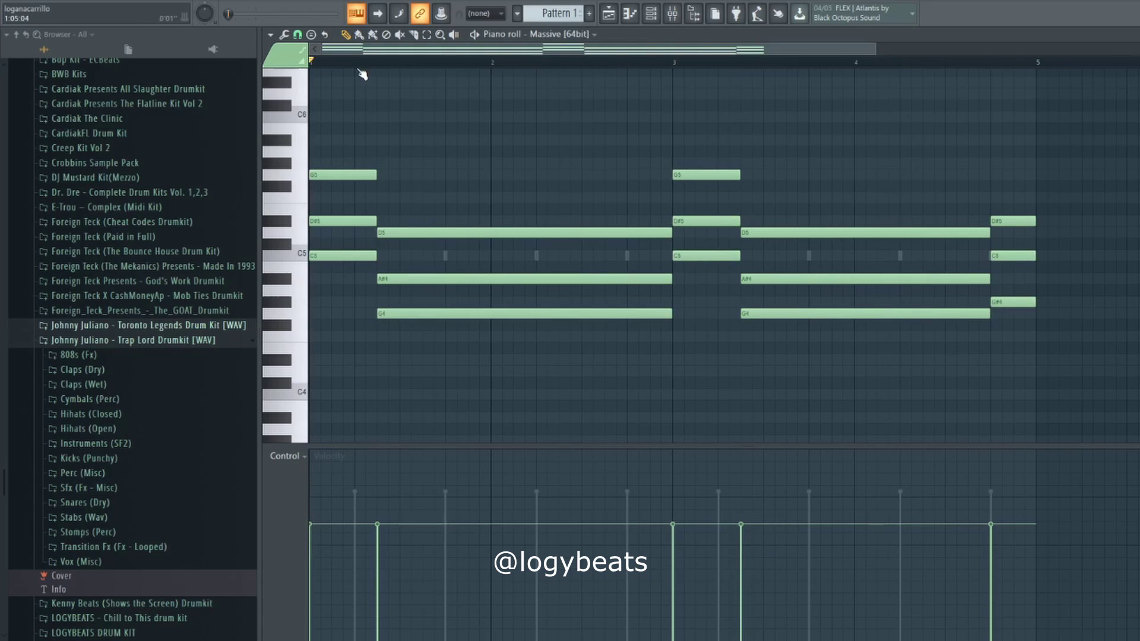
pyautogui.scroll(-2, 350, 66)
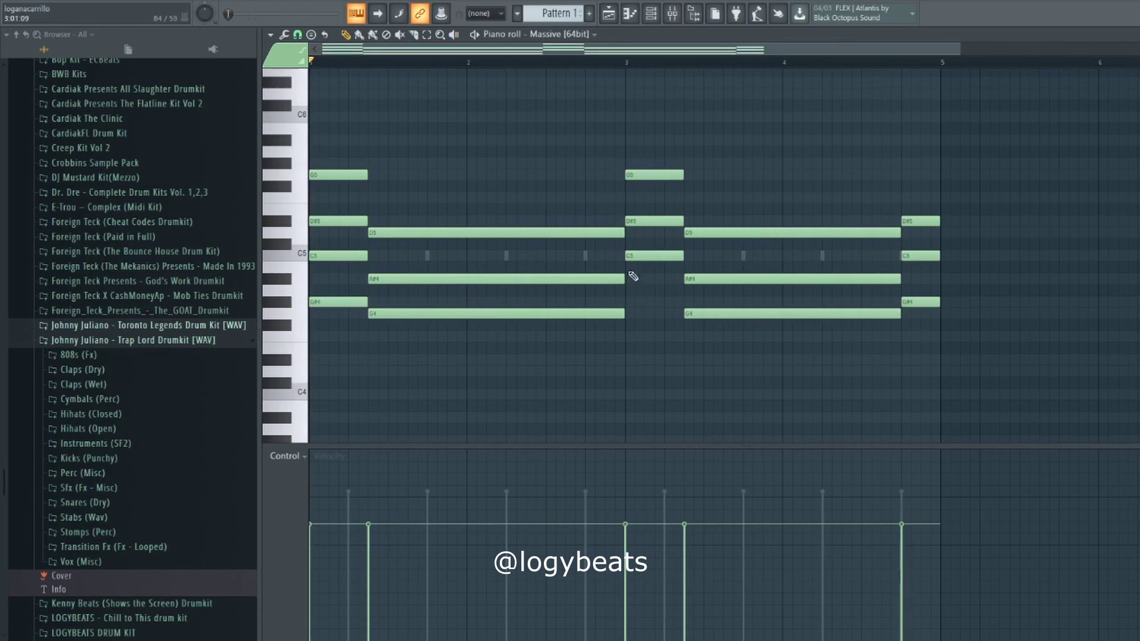
pyautogui.click(630, 302)
pyautogui.press('space')
pyautogui.press('space')
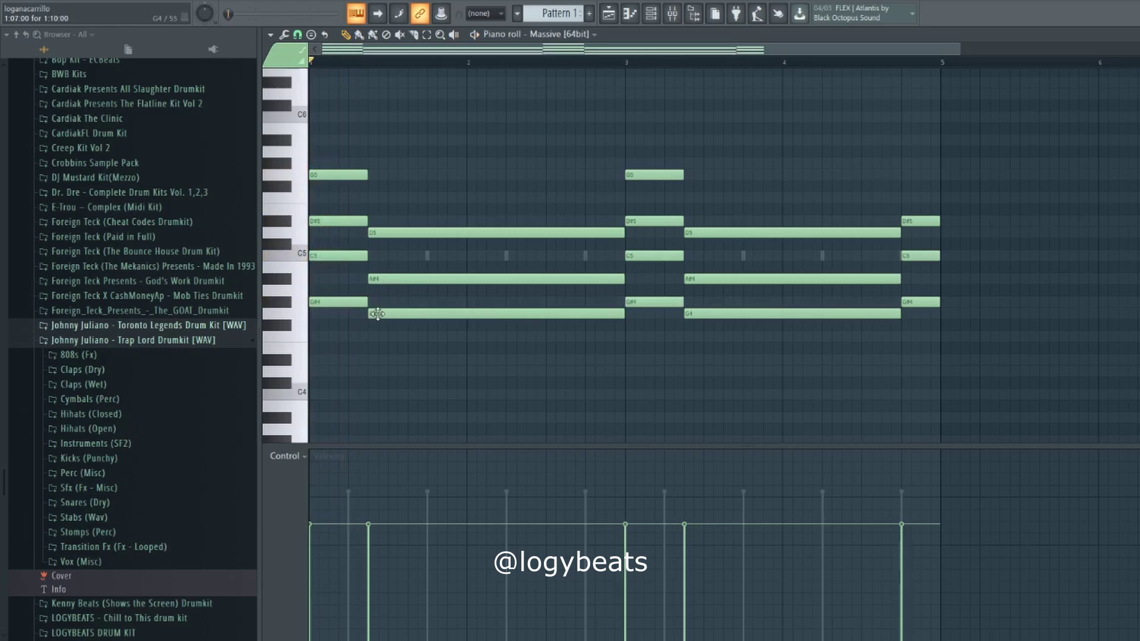
# - Try the second chord's G4 an octave higher, play it back, and lower the note again
pyautogui.hotkey('ctrl', 'Up')
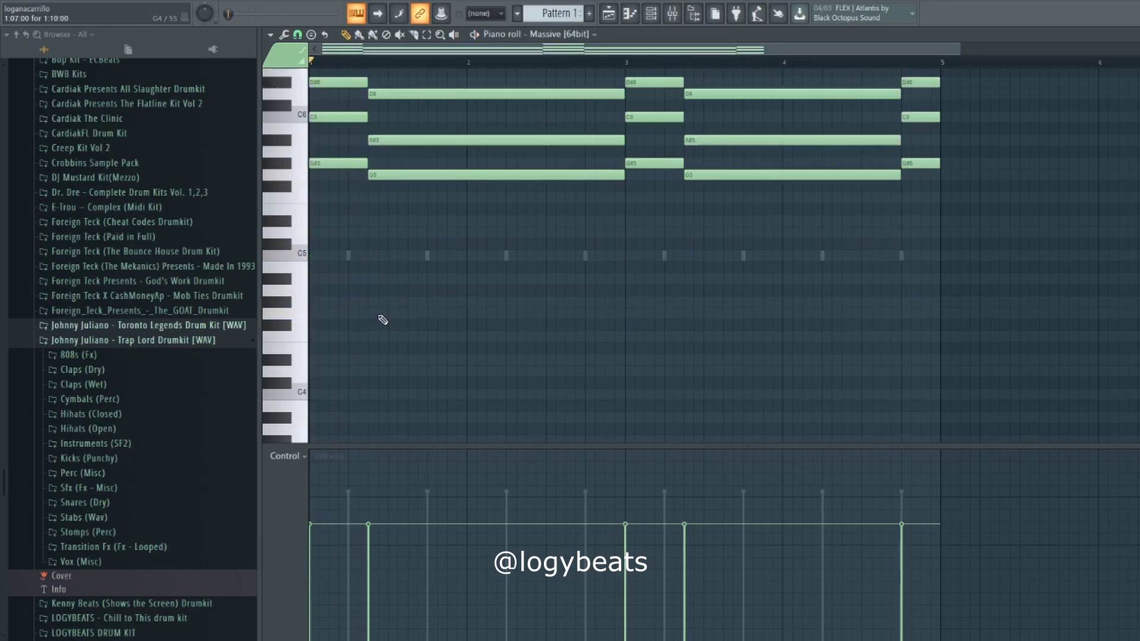
pyautogui.hotkey('ctrl', 'Down')
pyautogui.click(449, 313)
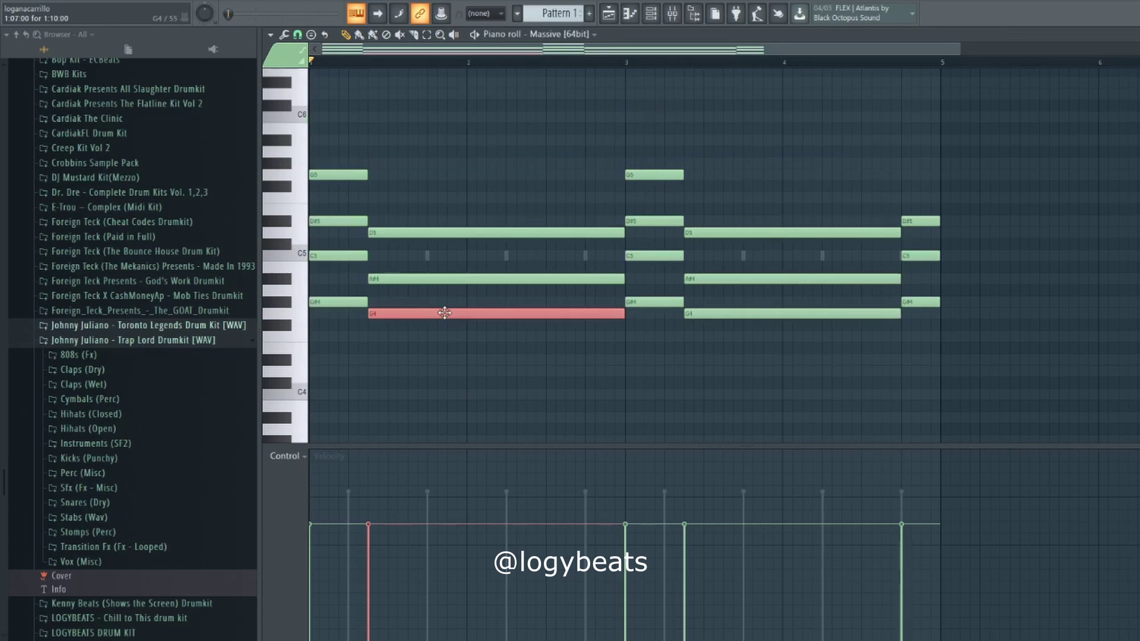
pyautogui.hotkey('ctrl', 'Up')
pyautogui.press('space')
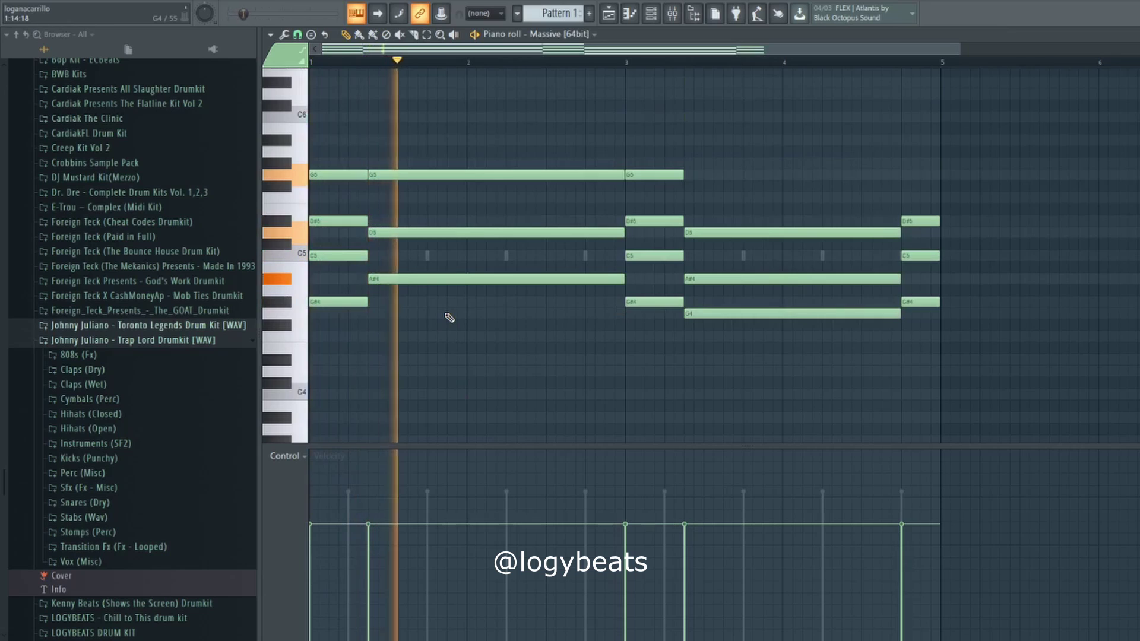
pyautogui.press('space')
pyautogui.click(430, 177)
pyautogui.hotkey('ctrl', 'Down')
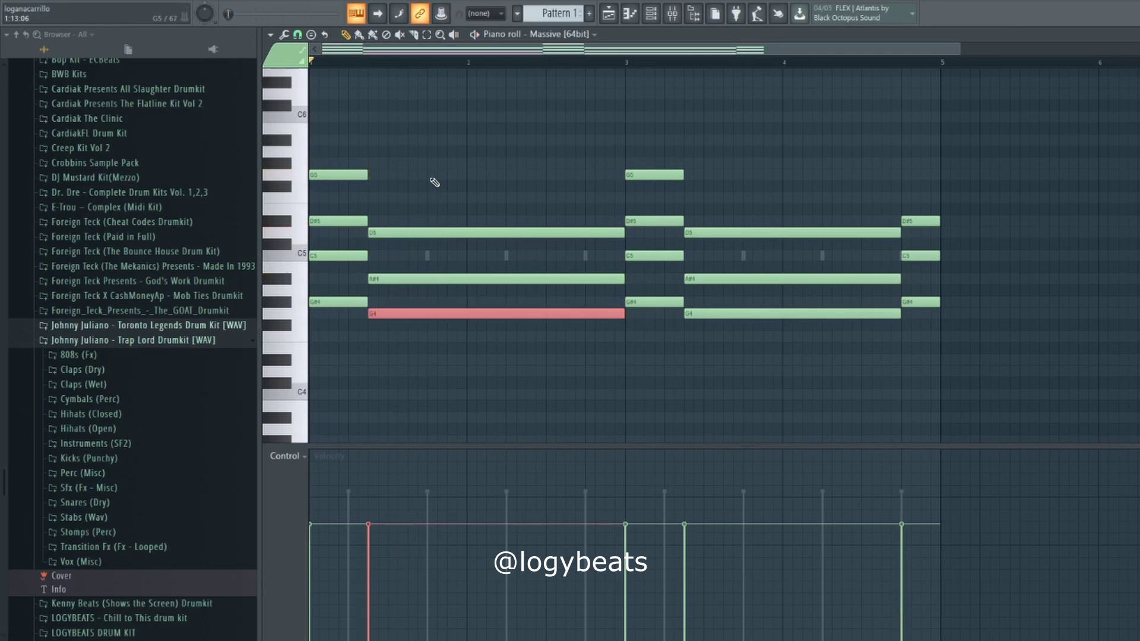
# - Add an F5 of full chord length on top of the second and fourth chords while checking by playback
pyautogui.click(390, 232)
pyautogui.click(370, 201)
pyautogui.press('space')
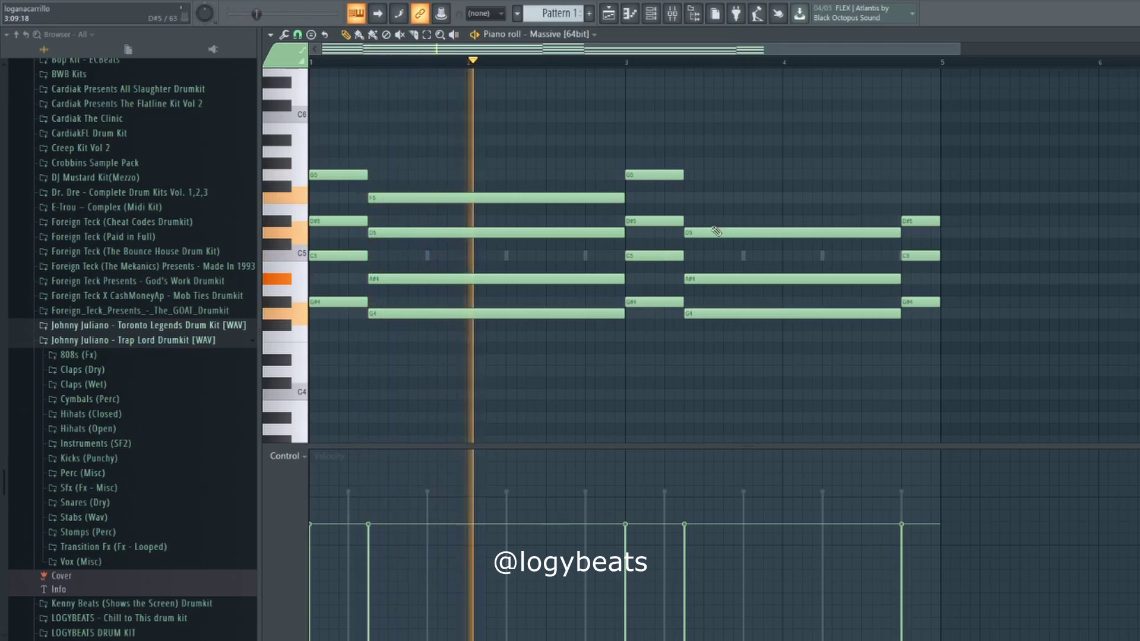
pyautogui.click(688, 199)
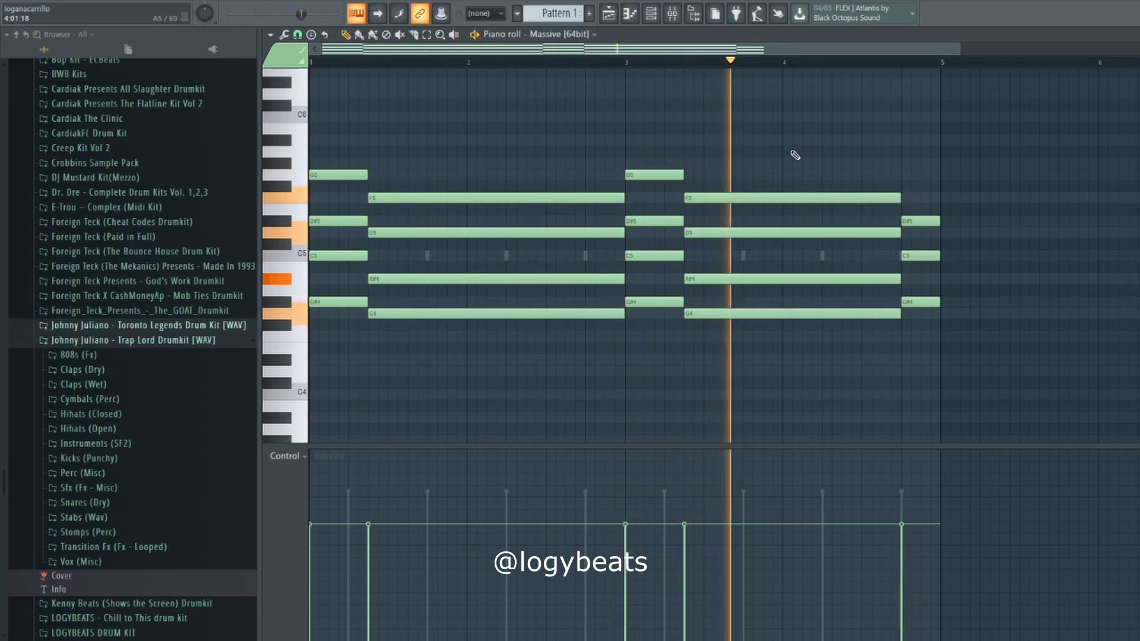
pyautogui.press('space')
# - Shorten the fourth chord to six steps and make the final chord start right after it, still ending at bar 5
pyautogui.moveTo(806, 111); pyautogui.dragTo(808, 362)
pyautogui.moveTo(902, 310); pyautogui.dragTo(743, 314)
pyautogui.moveTo(944, 367); pyautogui.dragTo(894, 136)
pyautogui.moveTo(906, 220); pyautogui.dragTo(942, 221)
# - Try a G5 on top of the final chord, play back from bar 3, and remove the note
pyautogui.click(747, 176)
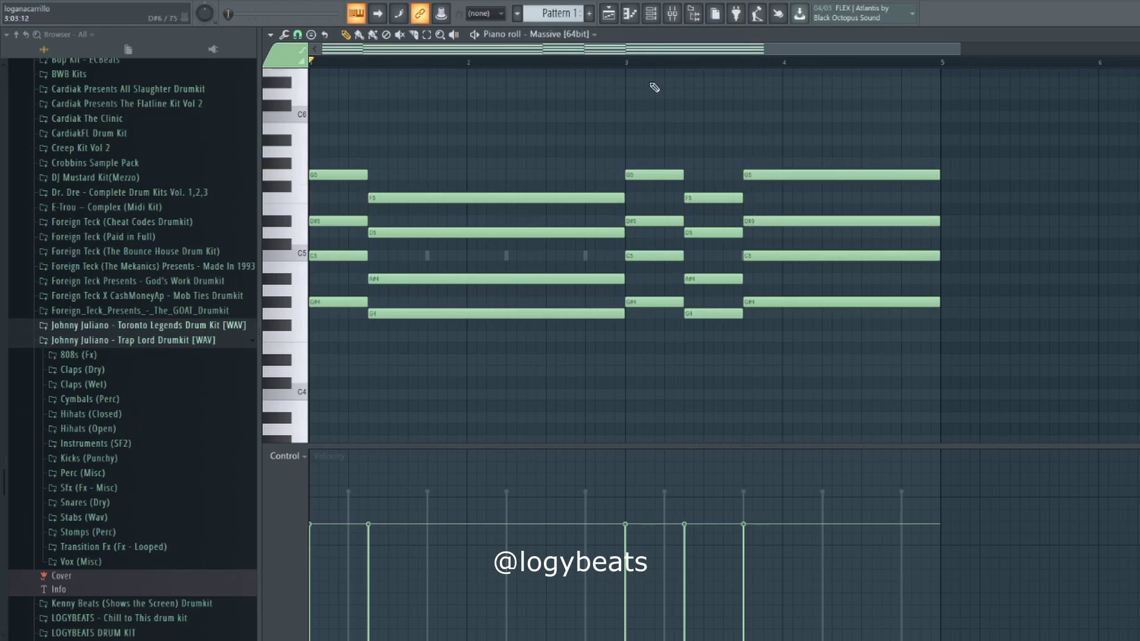
pyautogui.click(627, 60)
pyautogui.press('space')
pyautogui.press('space')
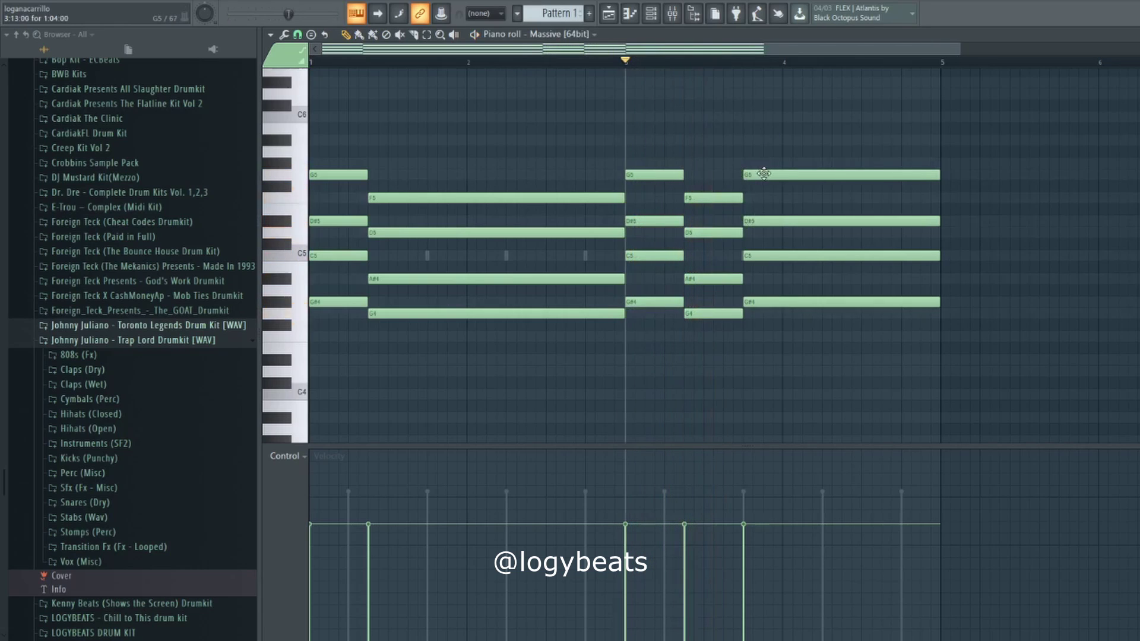
pyautogui.rightClick(755, 175)
# - Add an F4 beneath the final chord, matching its length, and play back from bar 3
pyautogui.click(746, 338)
pyautogui.press('space')
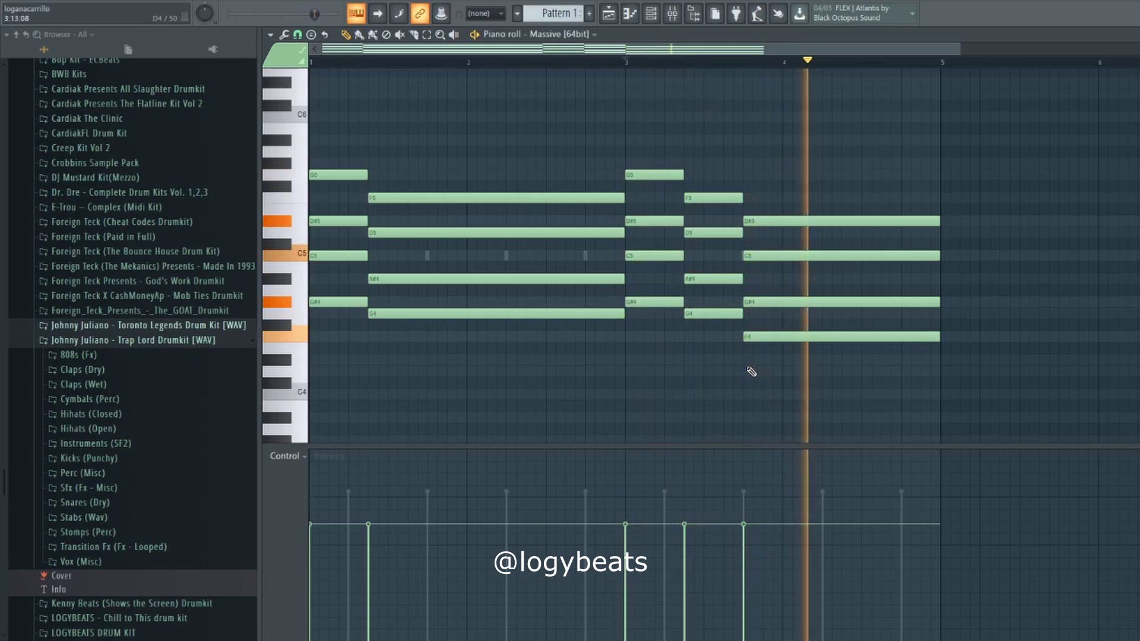
pyautogui.press('space')
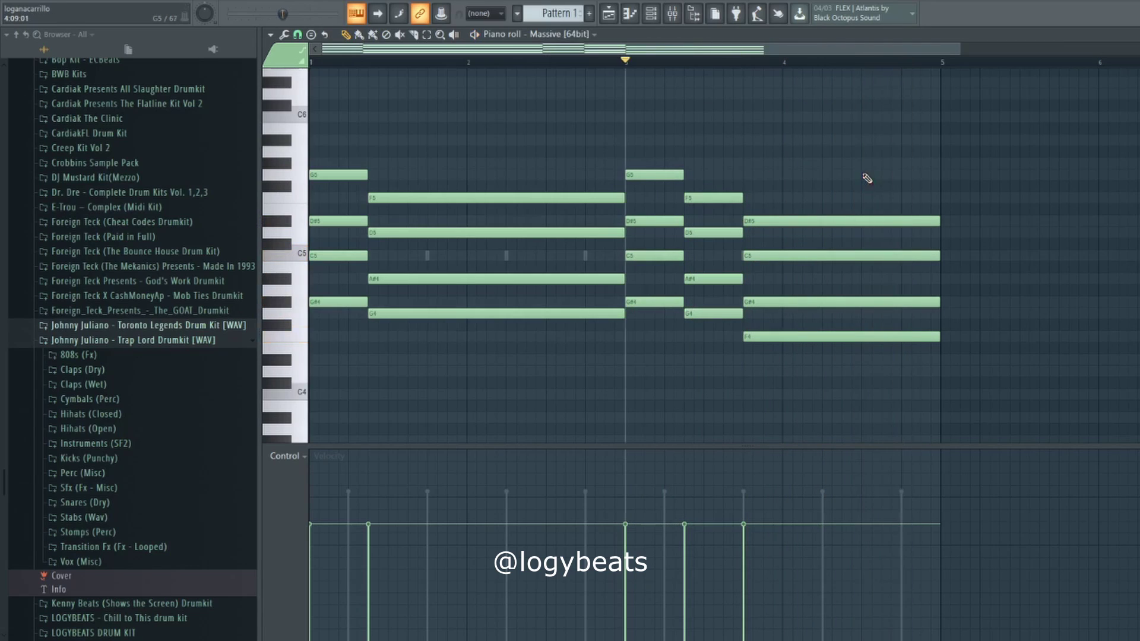
# - Add a four-step F5 and a two-step G5 above the end of the final chord, both ending at bar 5, and play back
pyautogui.click(899, 199)
pyautogui.moveTo(1095, 200); pyautogui.dragTo(931, 172)
pyautogui.click(937, 174)
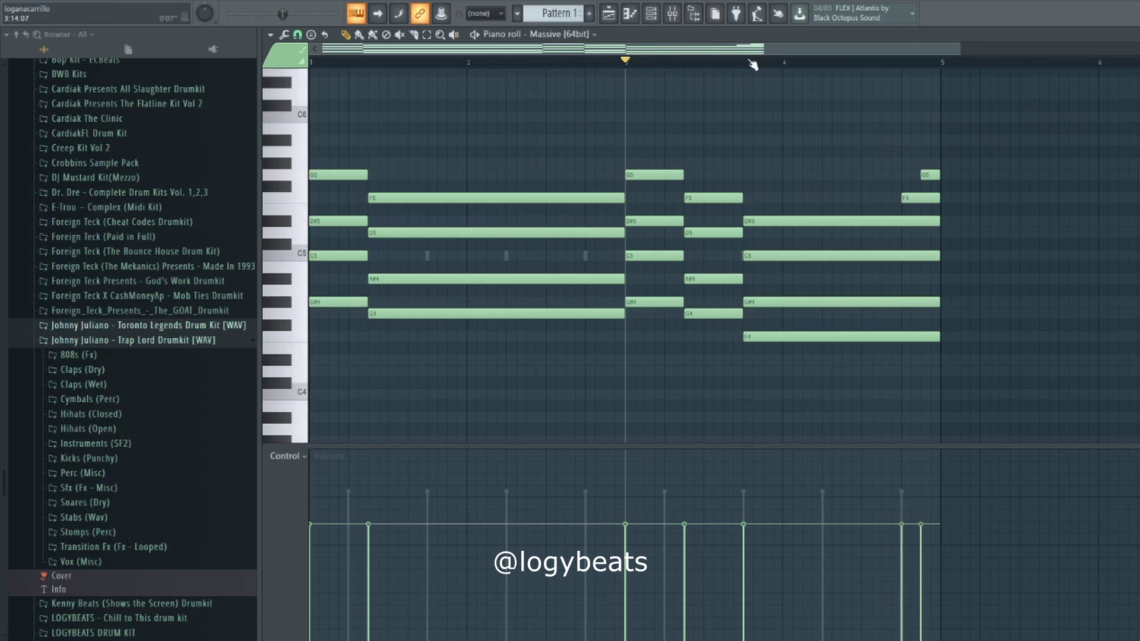
pyautogui.press('space')
pyautogui.moveTo(634, 50); pyautogui.dragTo(666, 50)
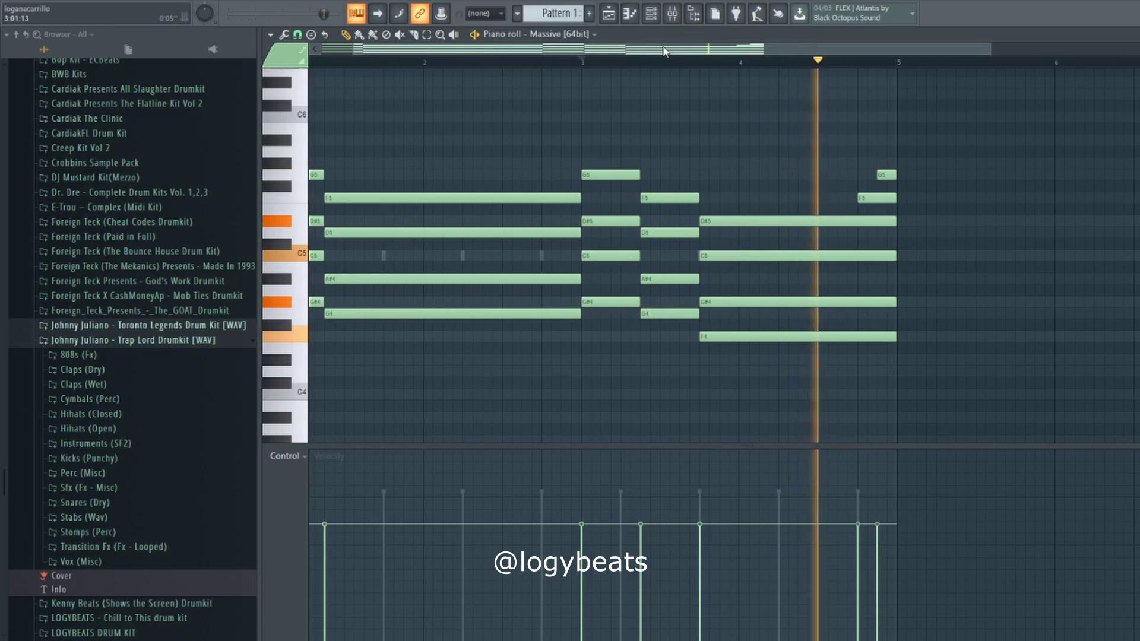
pyautogui.scroll(-2, 664, 52)
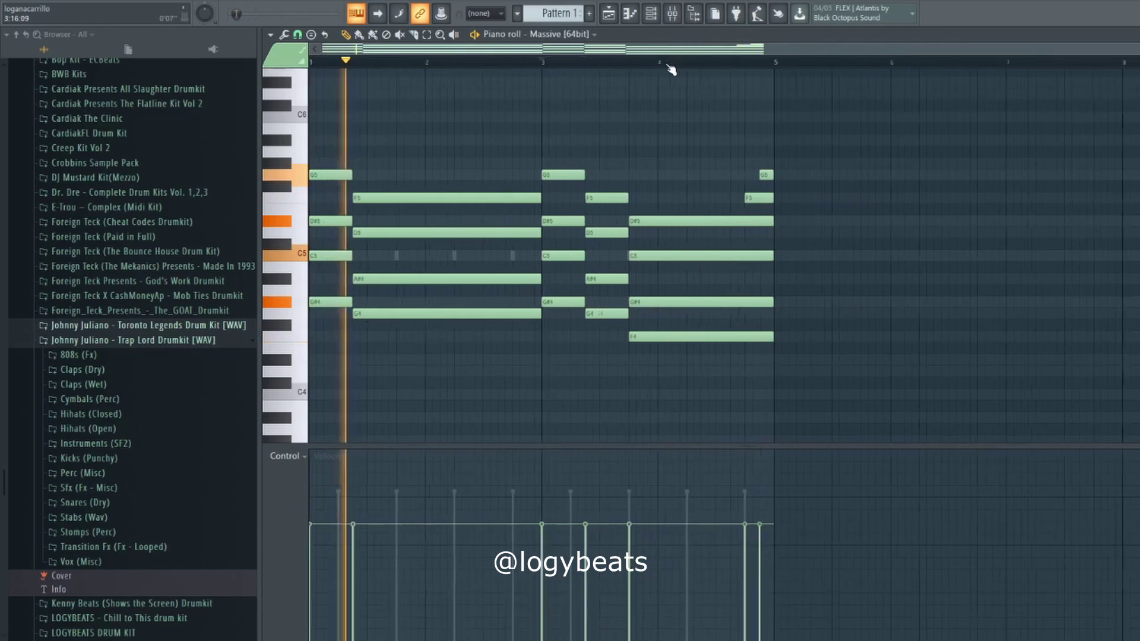
pyautogui.press('space')
# - Move the short F5 up to A#5 and the short G5 up to G#5 above the final chord, checking by playback
pyautogui.click(739, 151)
pyautogui.moveTo(739, 151)
pyautogui.mouseDown()
pyautogui.moveTo(740, 139)
pyautogui.moveTo(756, 163)
pyautogui.mouseUp()
pyautogui.press('space')
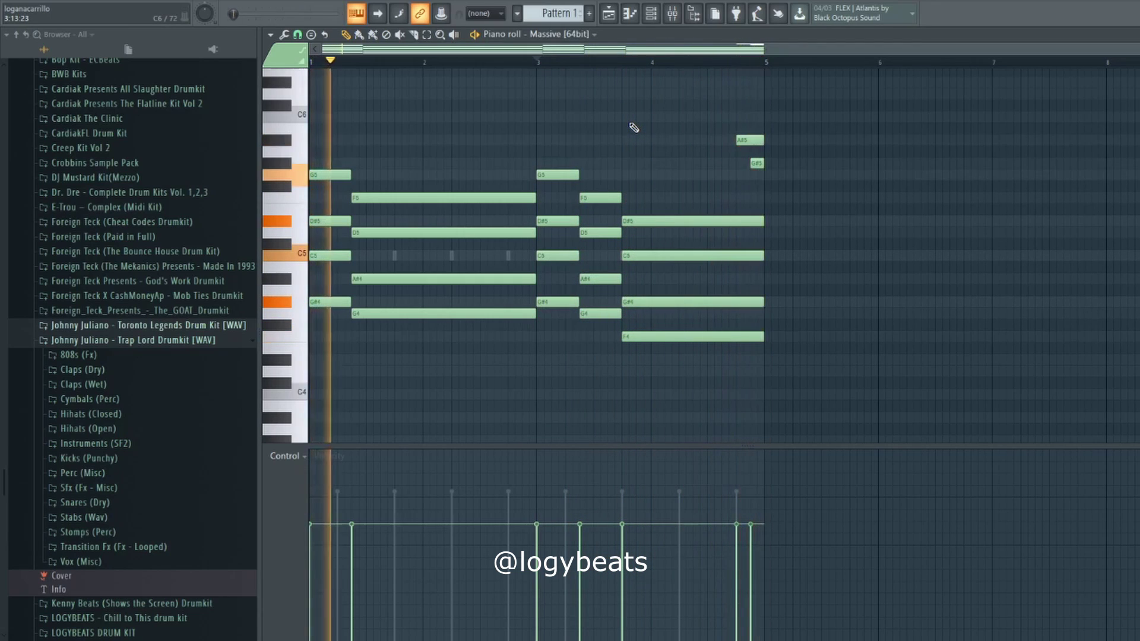
pyautogui.press('space')
# - Show the channel rack and open the Sub bass 2 instrument to view its Sytrus settings
pyautogui.click(650, 22)
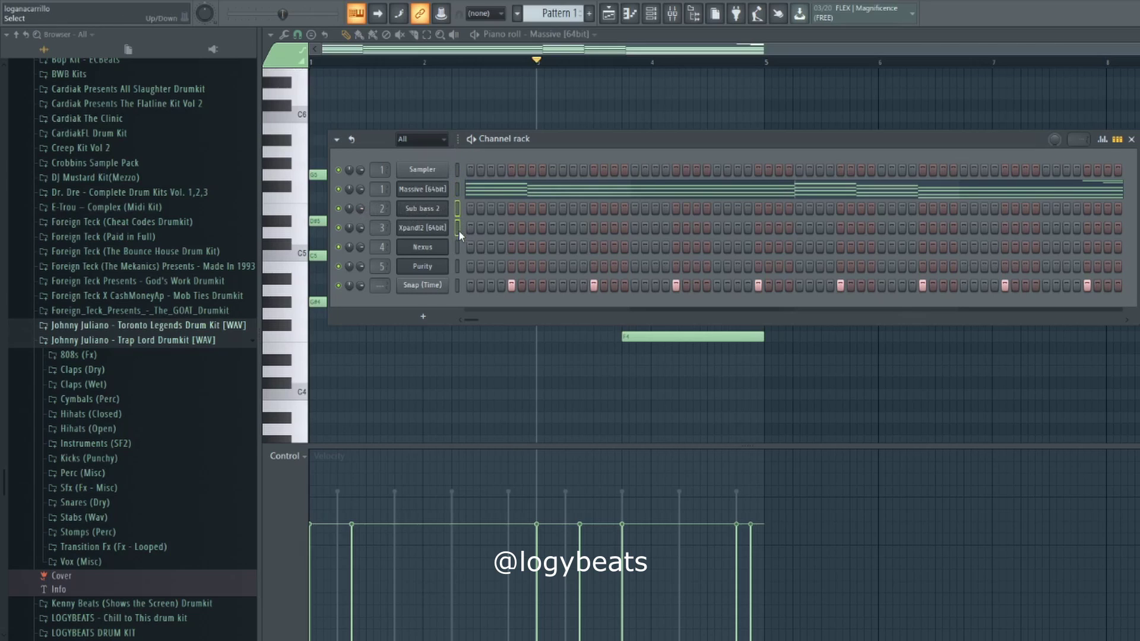
pyautogui.click(429, 213)
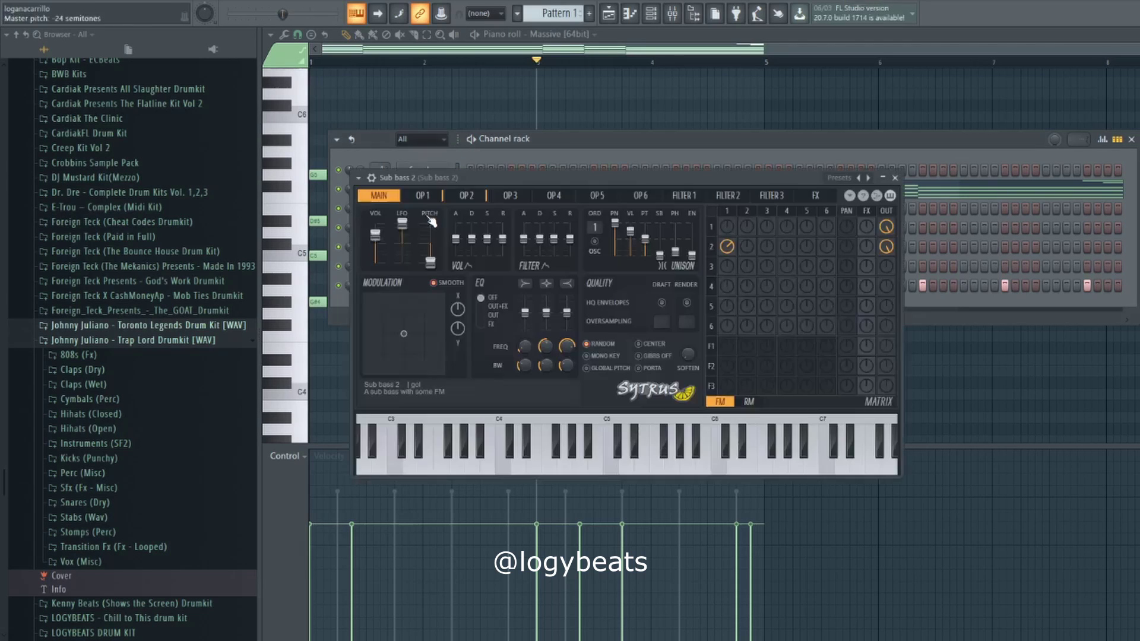
pyautogui.moveTo(440, 126); pyautogui.dragTo(652, 86)
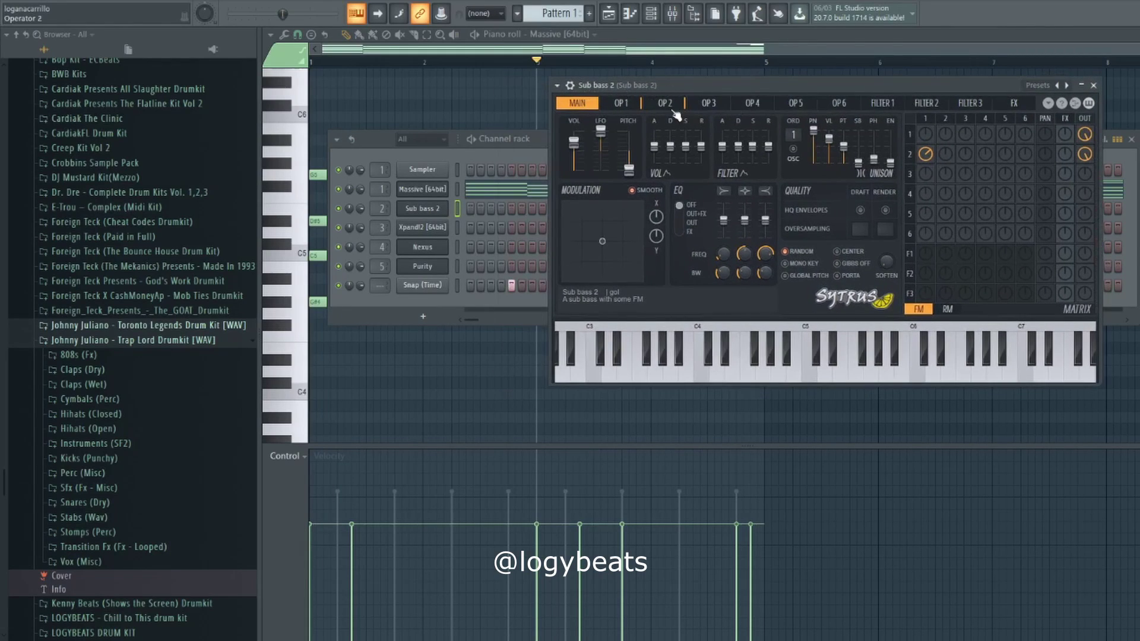
pyautogui.moveTo(650, 85); pyautogui.dragTo(666, 104)
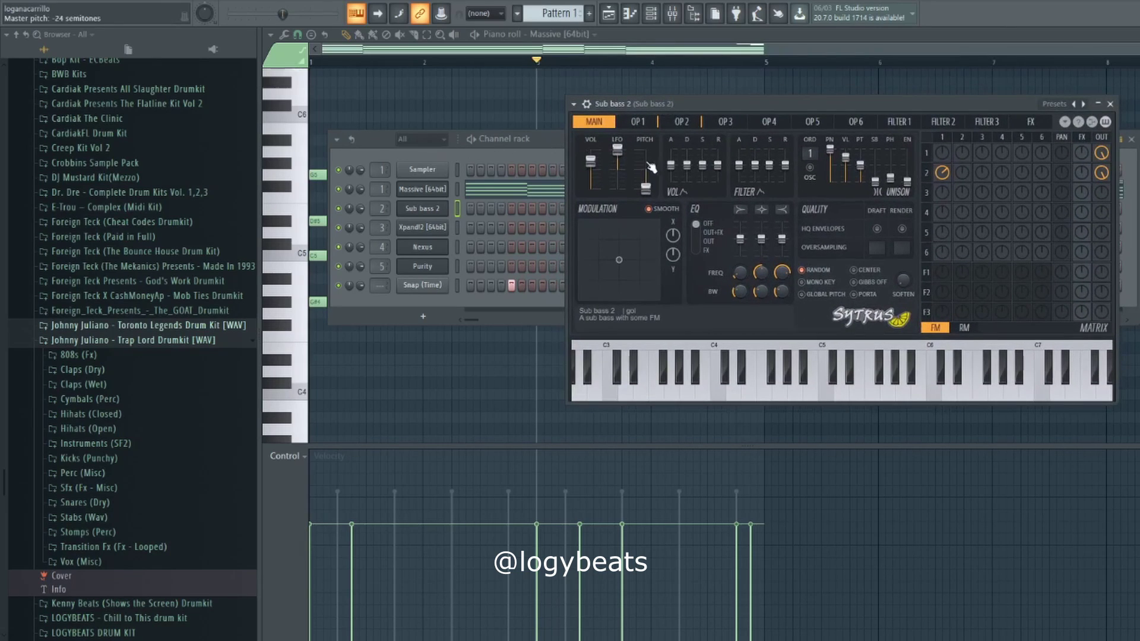
pyautogui.click(468, 151)
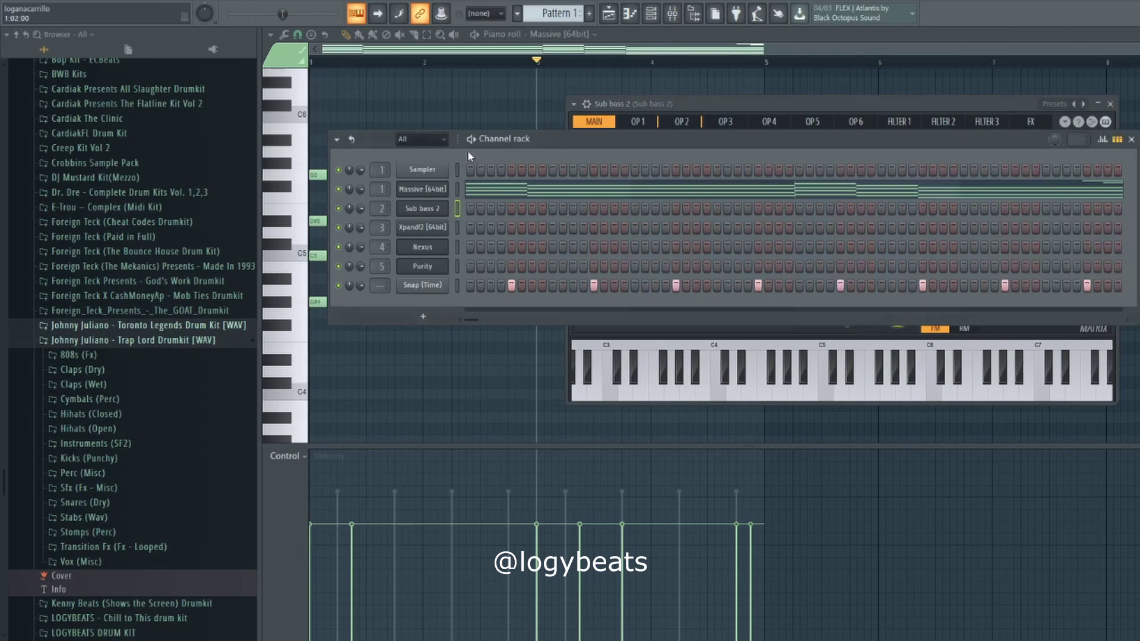
pyautogui.moveTo(702, 106); pyautogui.dragTo(766, 106)
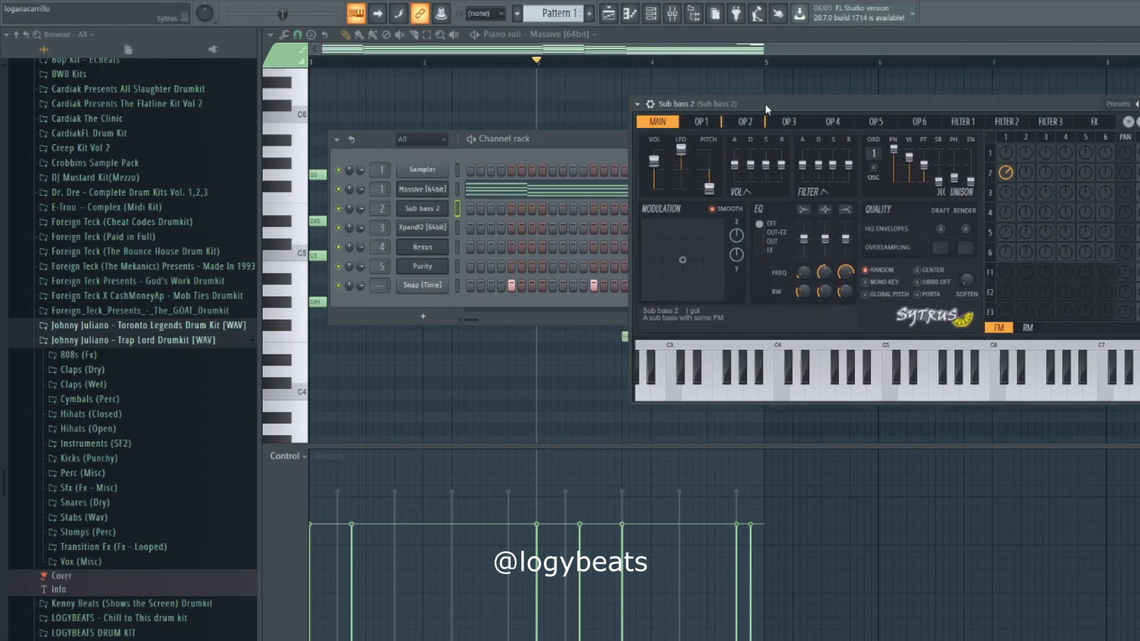
pyautogui.click(582, 140)
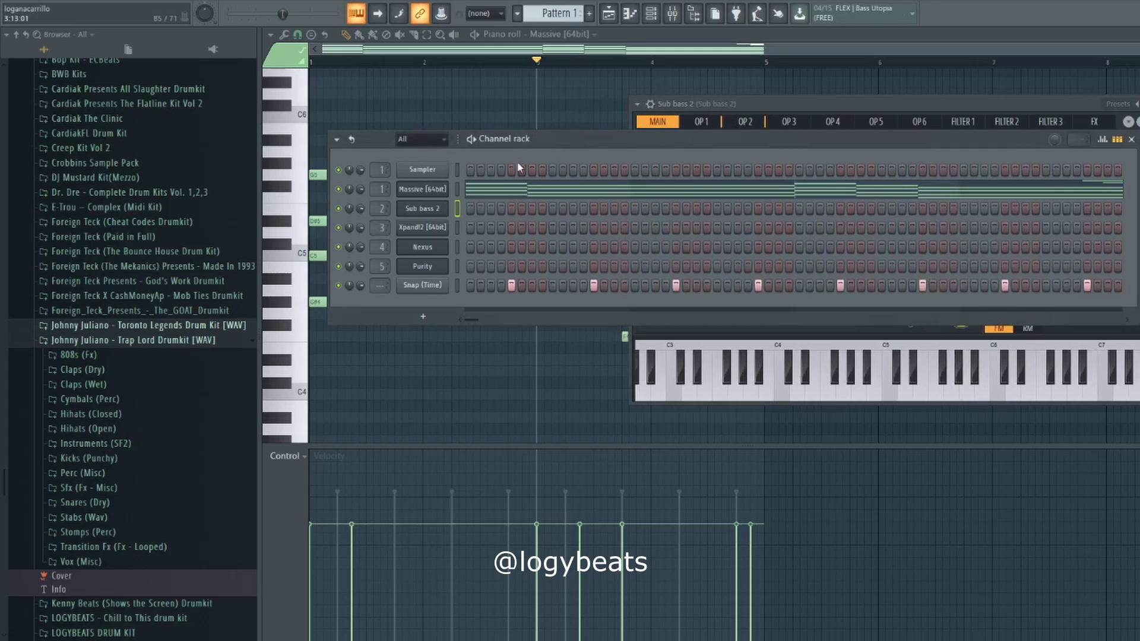
# - Open the Xpand!2 channel's instrument to view its bass patch and return to the channel rack
pyautogui.click(438, 233)
pyautogui.moveTo(508, 188); pyautogui.dragTo(551, 170)
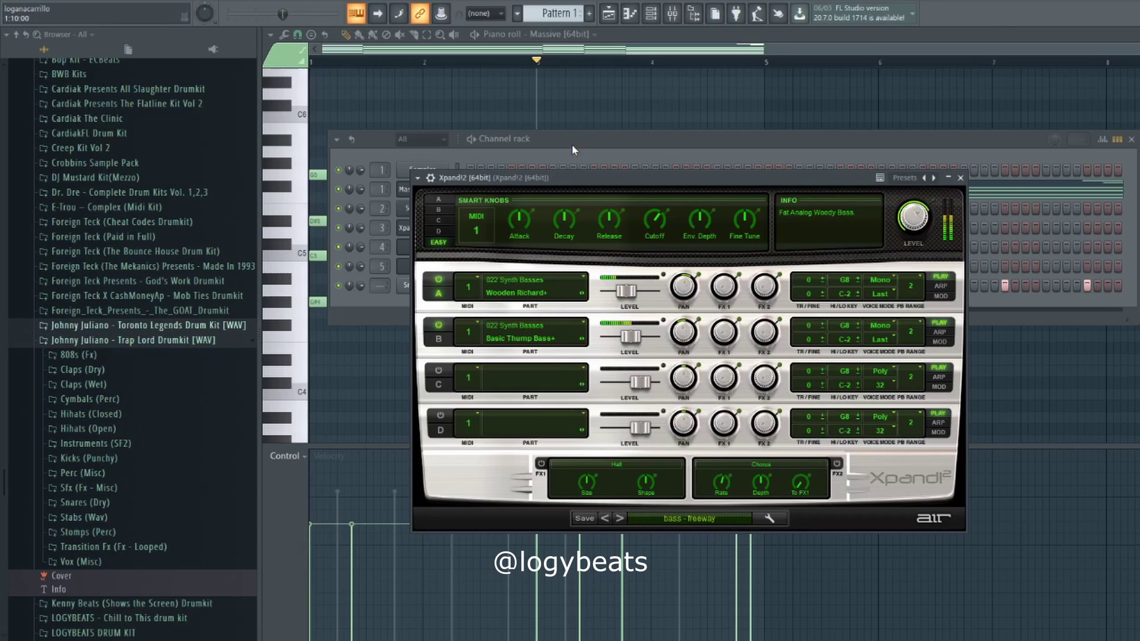
pyautogui.click(572, 149)
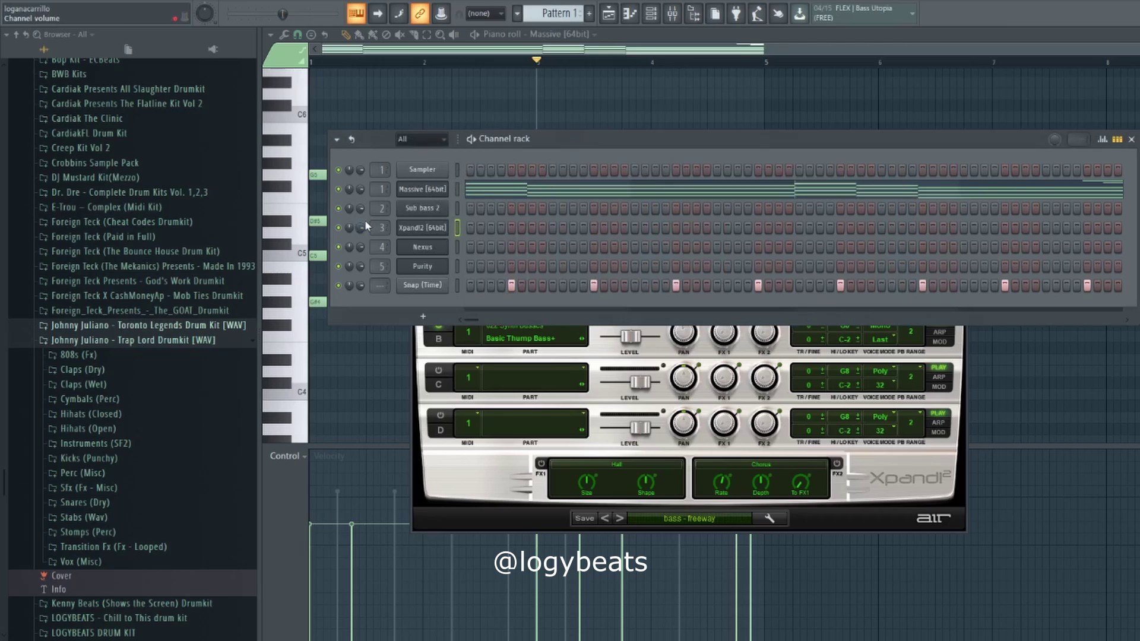
# - Open the piano roll of the Sub bass 2 channel
pyautogui.rightClick(436, 208)
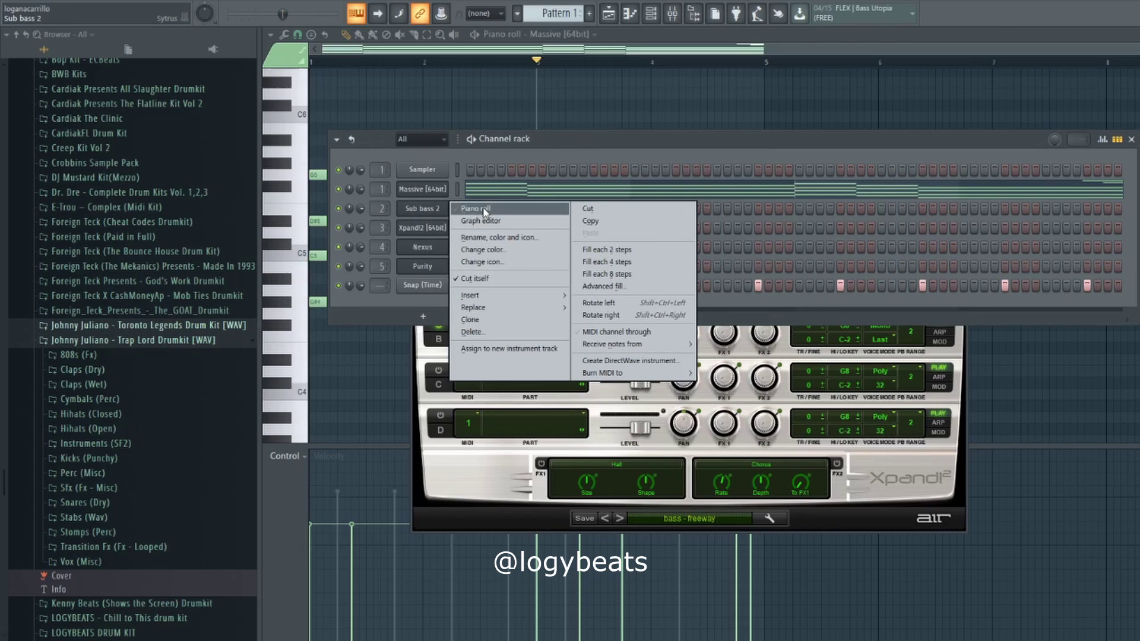
pyautogui.click(469, 210)
pyautogui.scroll(3, 313, 68)
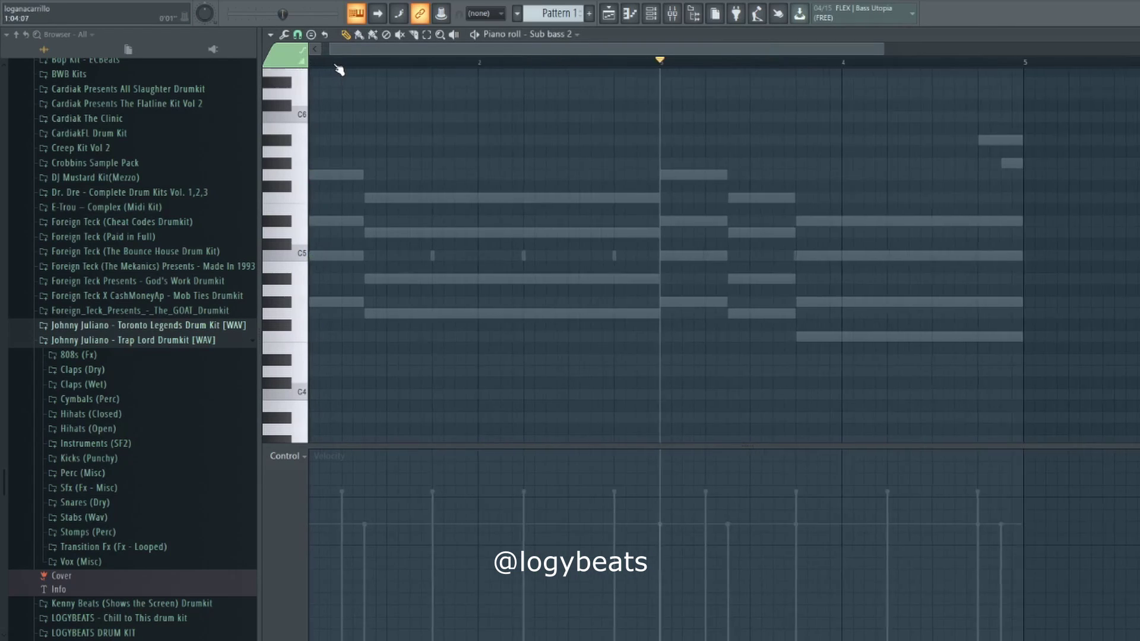
pyautogui.click(658, 15)
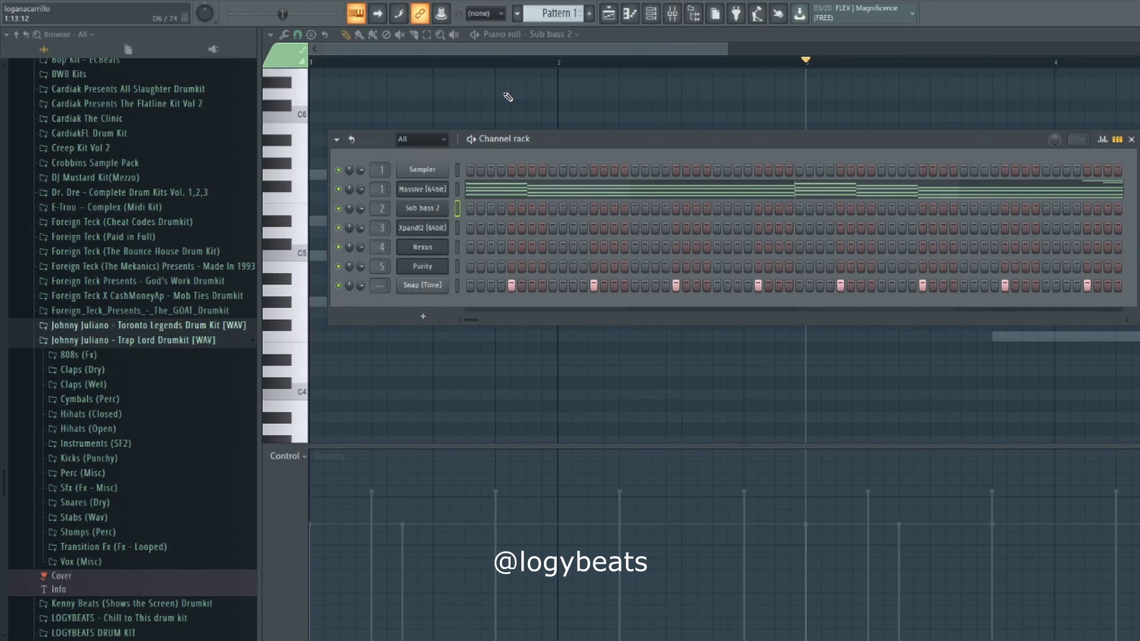
pyautogui.rightClick(450, 209)
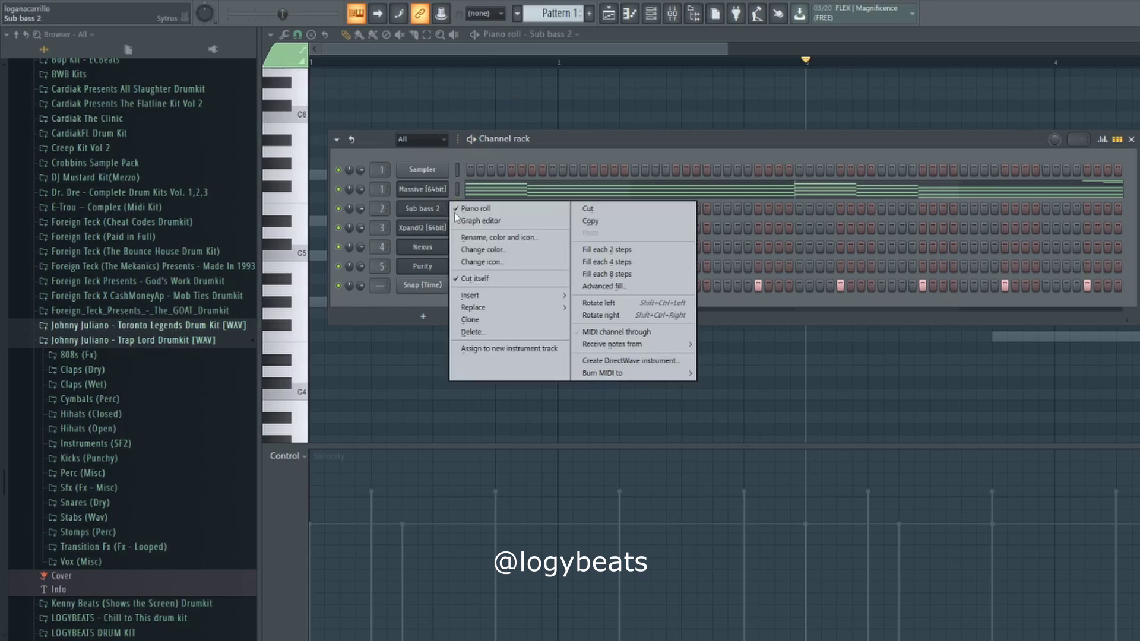
pyautogui.click(455, 211)
pyautogui.rightClick(438, 209)
pyautogui.click(456, 210)
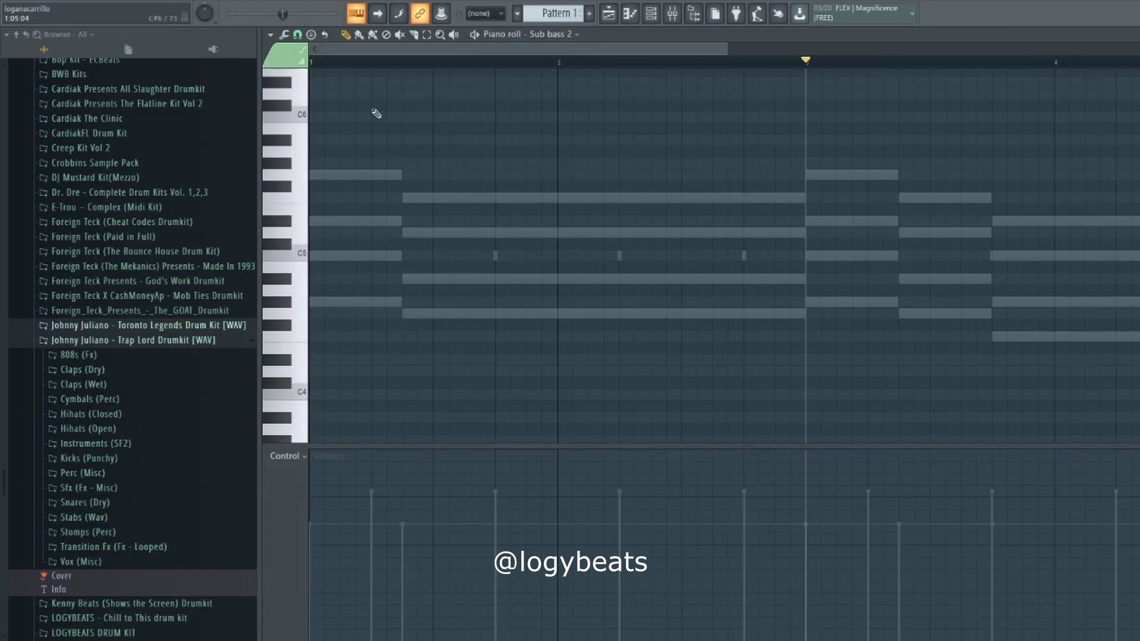
# - Place a one-step C5 bass note at the start of bar 1 and raise its velocity
pyautogui.scroll(1, 334, 50)
pyautogui.scroll(-2, 333, 50)
pyautogui.click(314, 255)
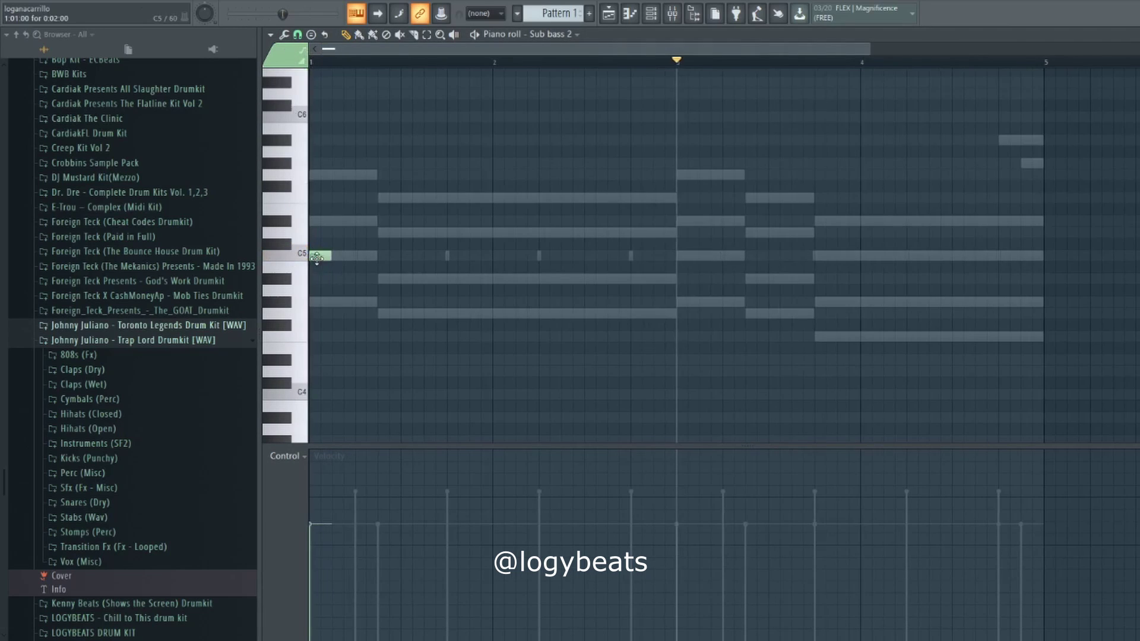
pyautogui.moveTo(325, 513); pyautogui.dragTo(324, 477)
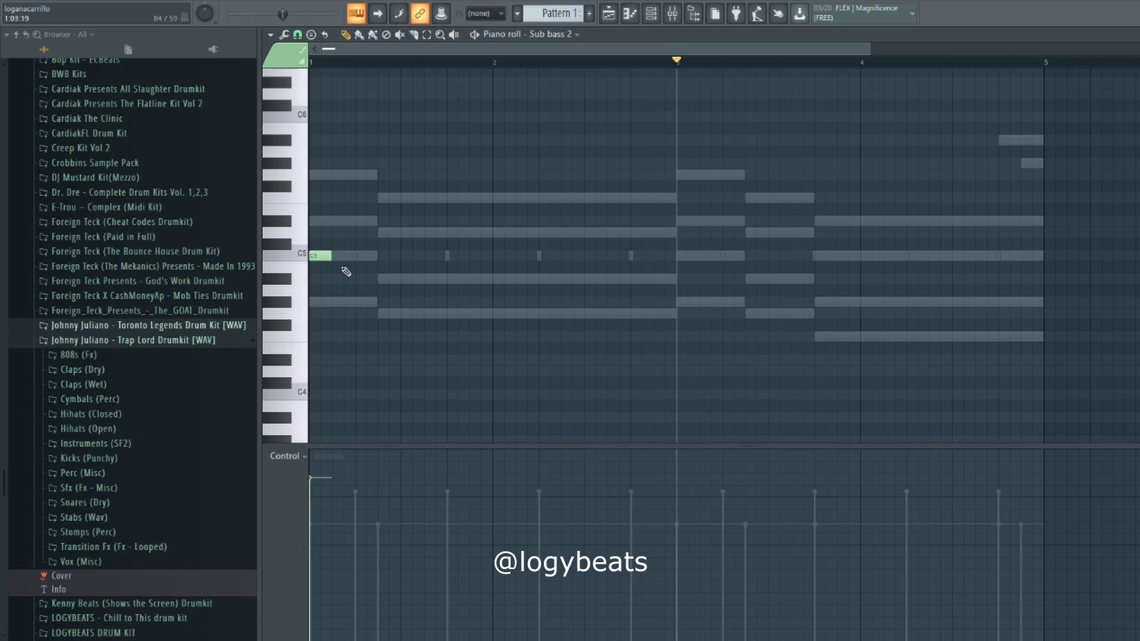
pyautogui.click(326, 256)
pyautogui.moveTo(331, 257); pyautogui.dragTo(321, 255)
pyautogui.scroll(3, 339, 51)
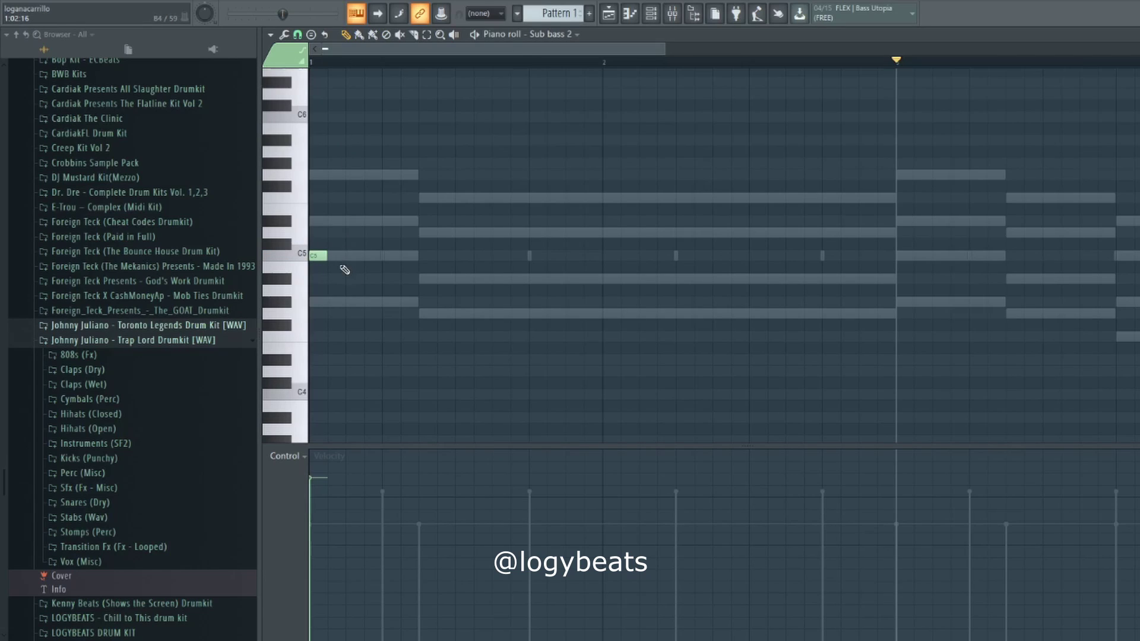
# - Stack one-step D#5 and G5 notes above the C5 bass note at the start of bar 1
pyautogui.click(318, 256)
pyautogui.click(317, 256)
pyautogui.click(320, 221)
pyautogui.click(320, 175)
# - Try one-step G4, A#4 and D5 bass notes at the start of the second chord and remove them
pyautogui.click(425, 279)
pyautogui.click(425, 232)
pyautogui.click(425, 198)
pyautogui.rightClick(425, 198)
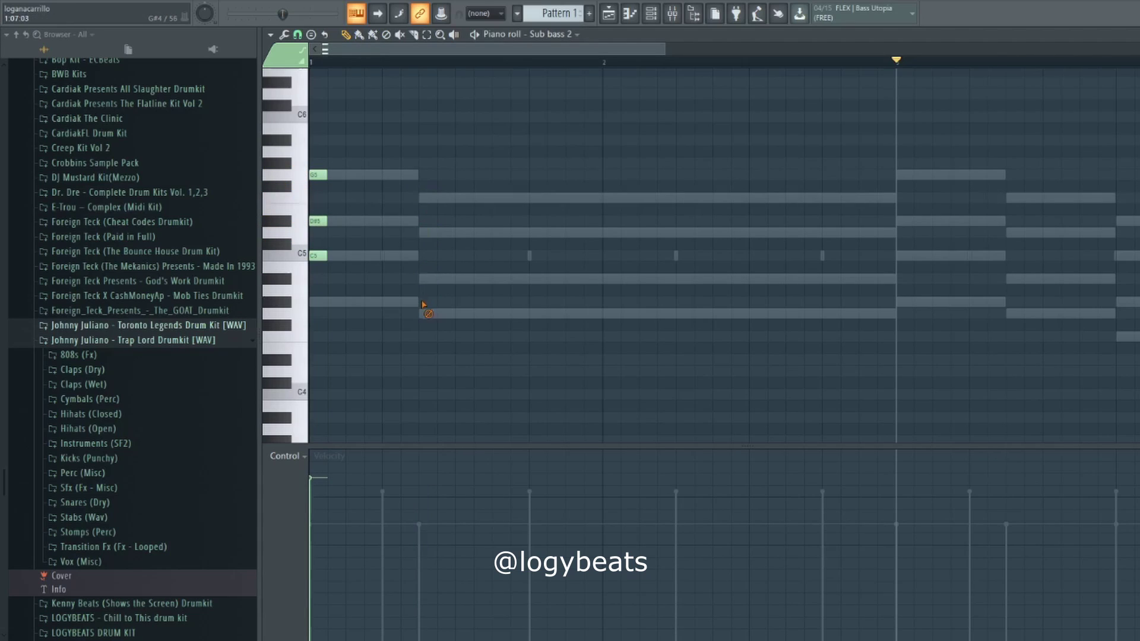
pyautogui.click(426, 313)
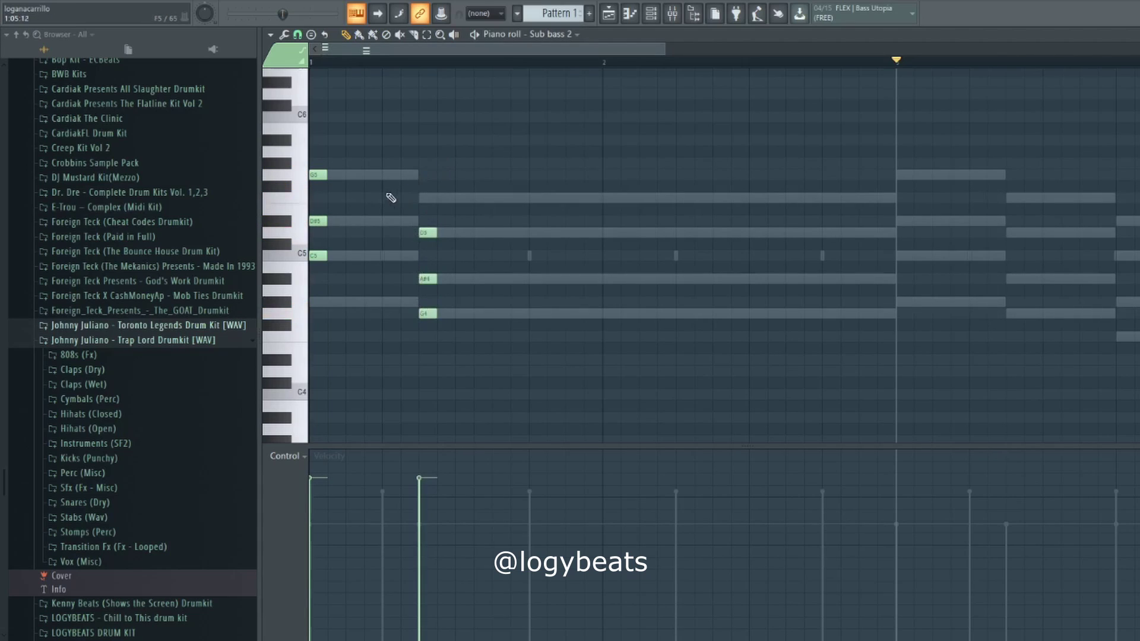
pyautogui.rightClick(427, 313)
pyautogui.rightClick(427, 279)
pyautogui.rightClick(428, 233)
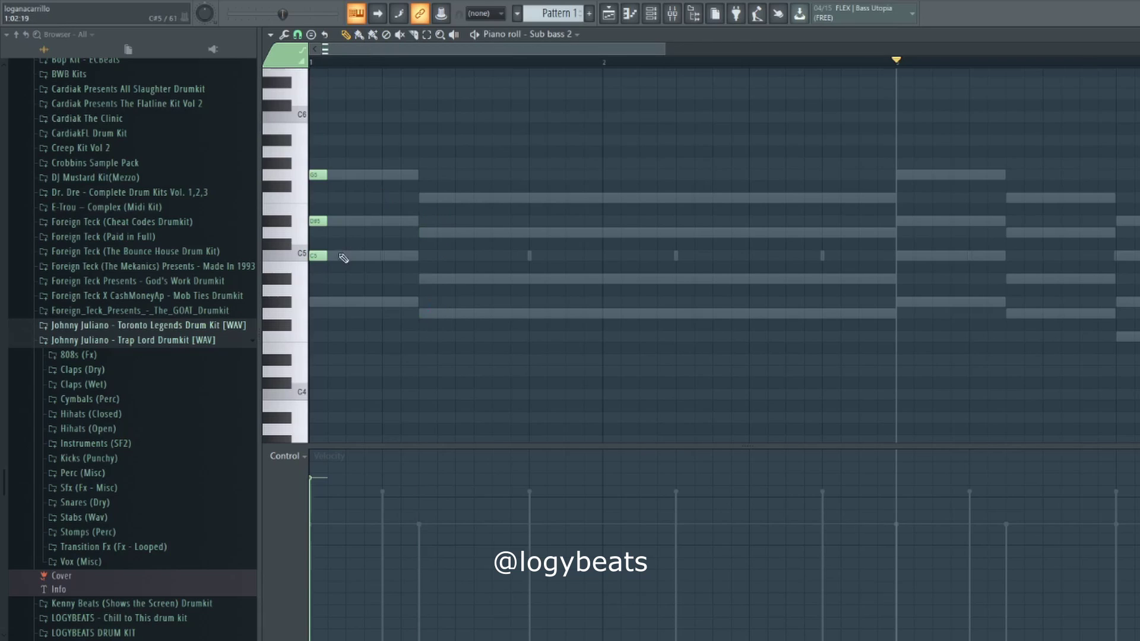
# - Delete the D#5 and G5 bass notes at the start of bar 1, keeping only the C5
pyautogui.scroll(2, 312, 49)
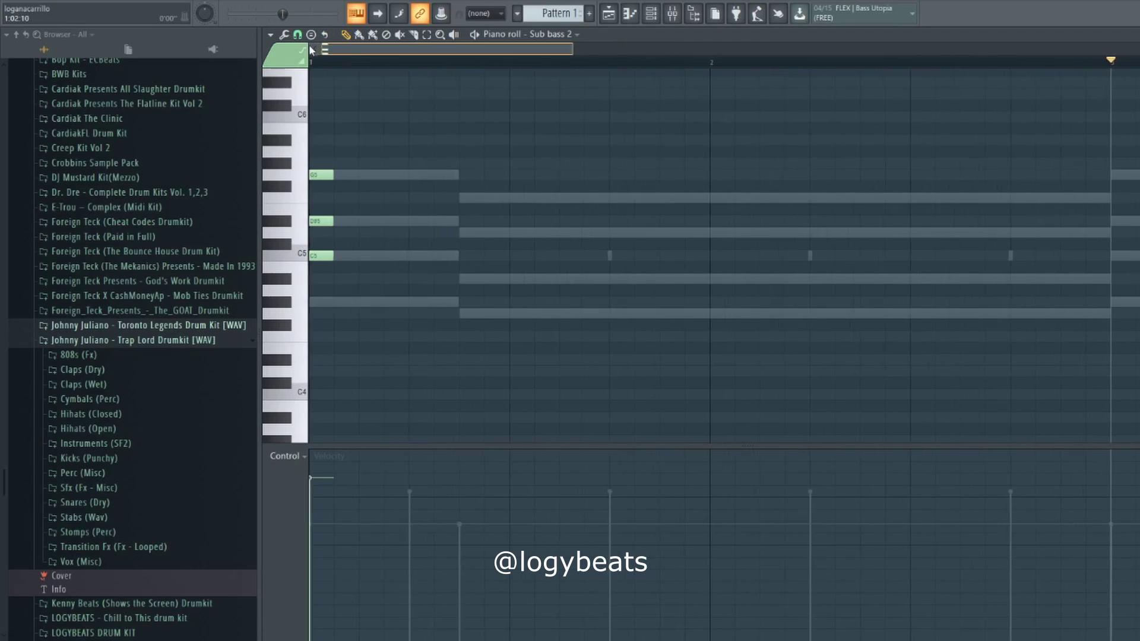
pyautogui.click(338, 245)
pyautogui.rightClick(337, 243)
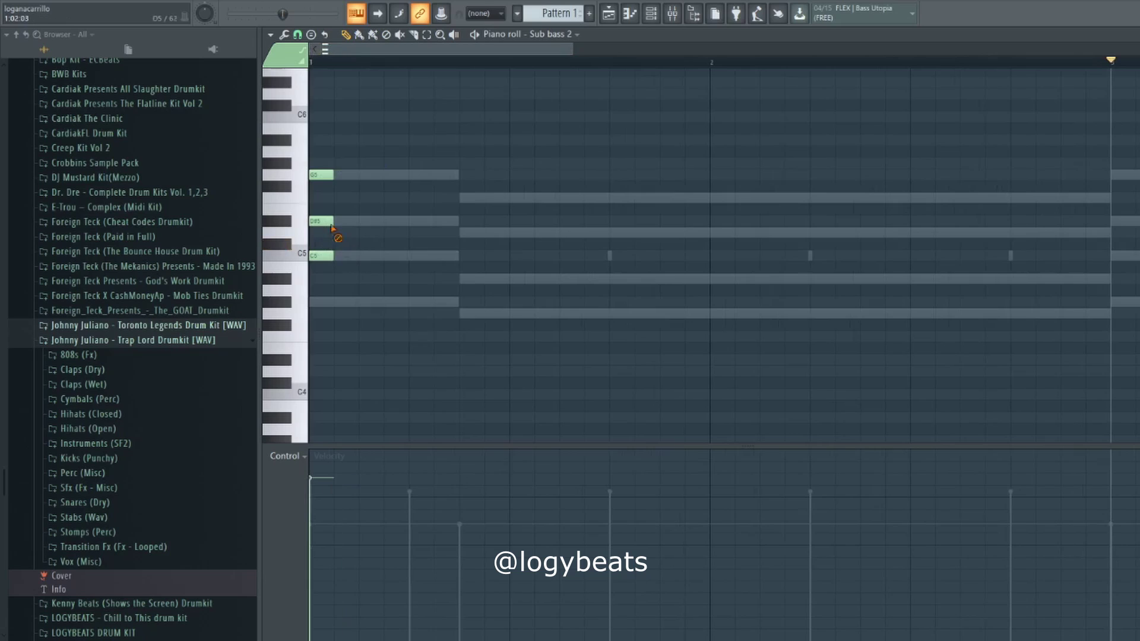
pyautogui.rightClick(326, 221)
pyautogui.rightClick(326, 175)
# - Lengthen the C5 bass note to four steps, add a matching A#4 at the start of the second chord, and play back
pyautogui.scroll(-4, 336, 51)
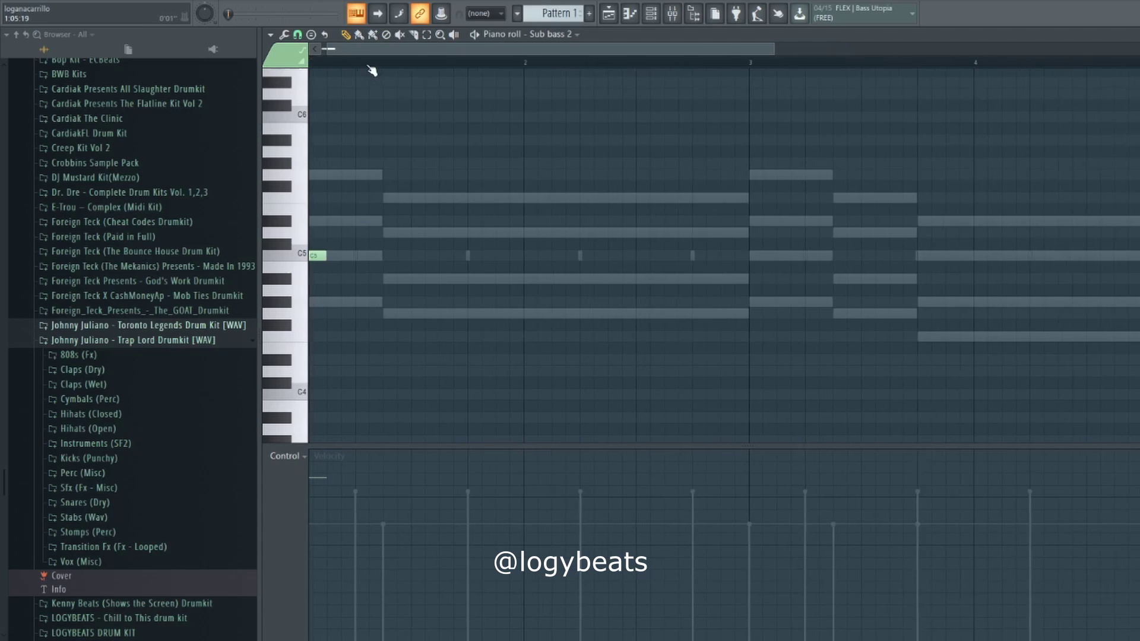
pyautogui.scroll(1, 358, 63)
pyautogui.scroll(2, 311, 71)
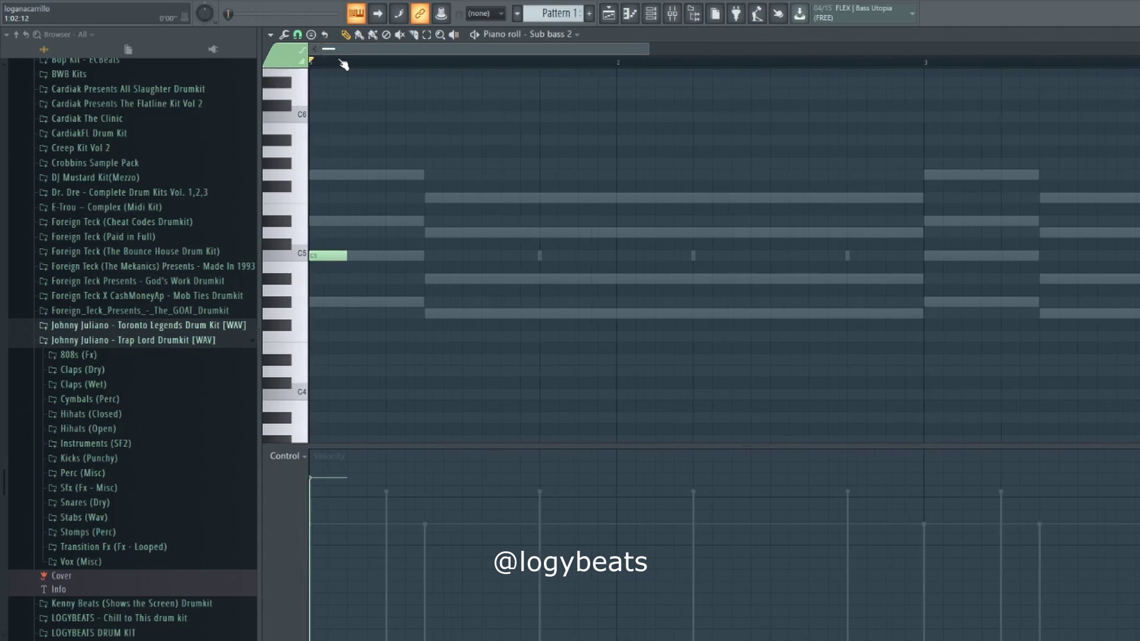
pyautogui.scroll(-1, 343, 64)
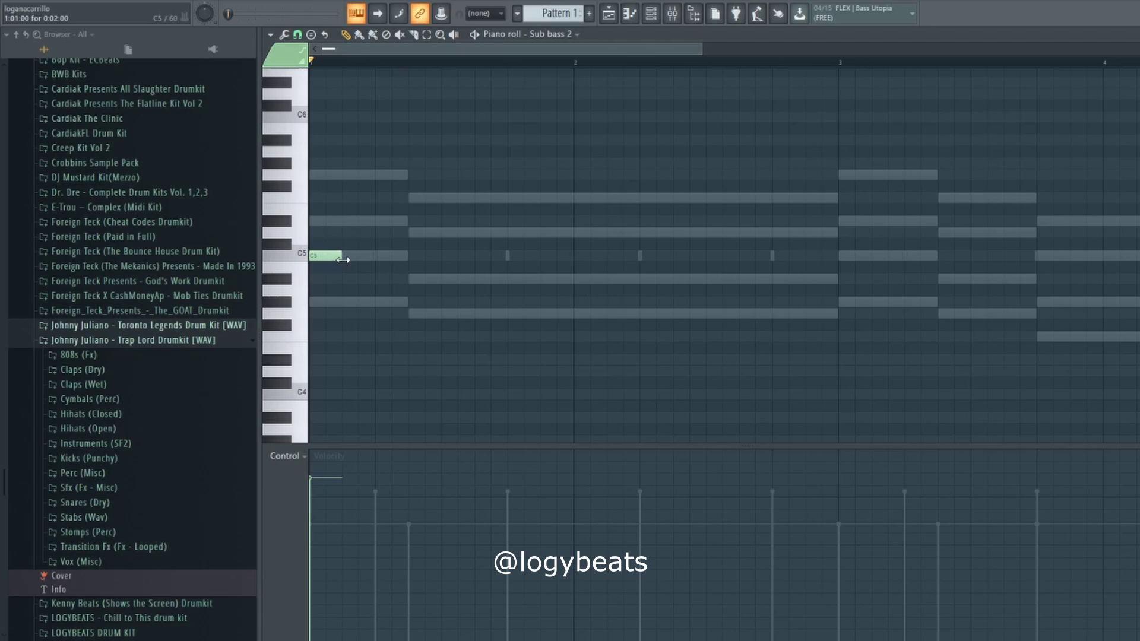
pyautogui.moveTo(344, 260); pyautogui.dragTo(373, 263)
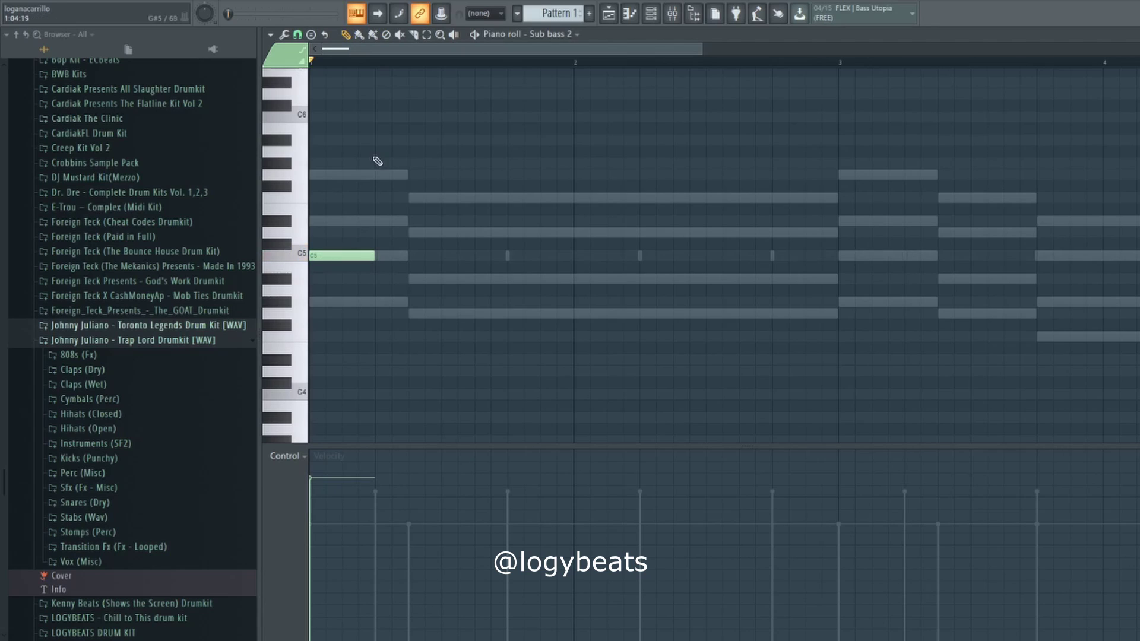
pyautogui.scroll(-3, 355, 66)
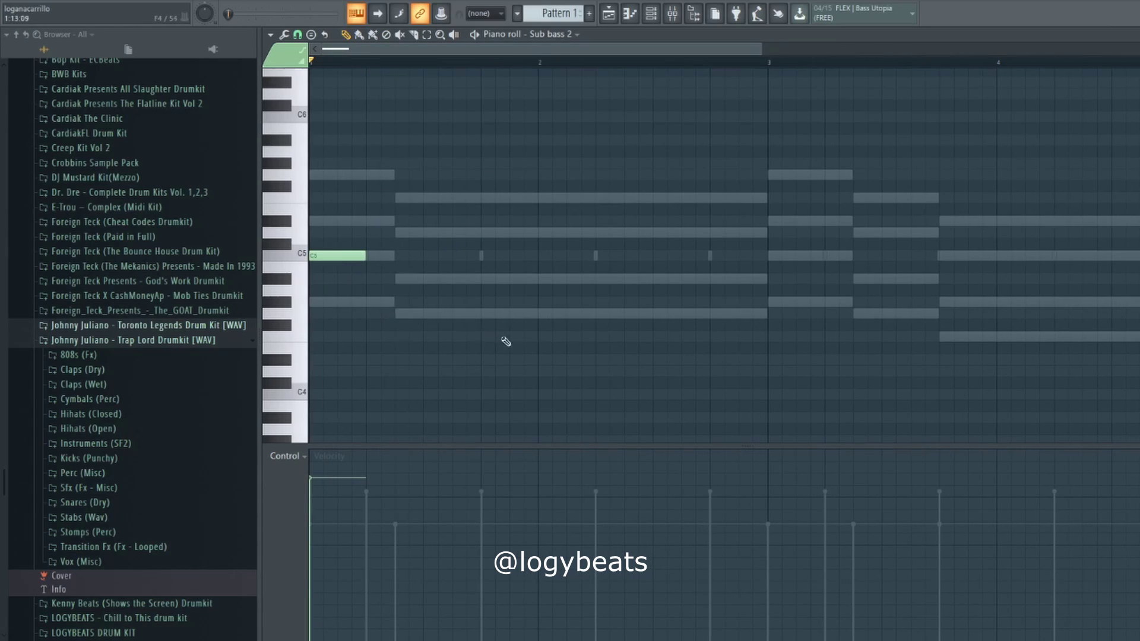
pyautogui.click(401, 280)
pyautogui.press('space')
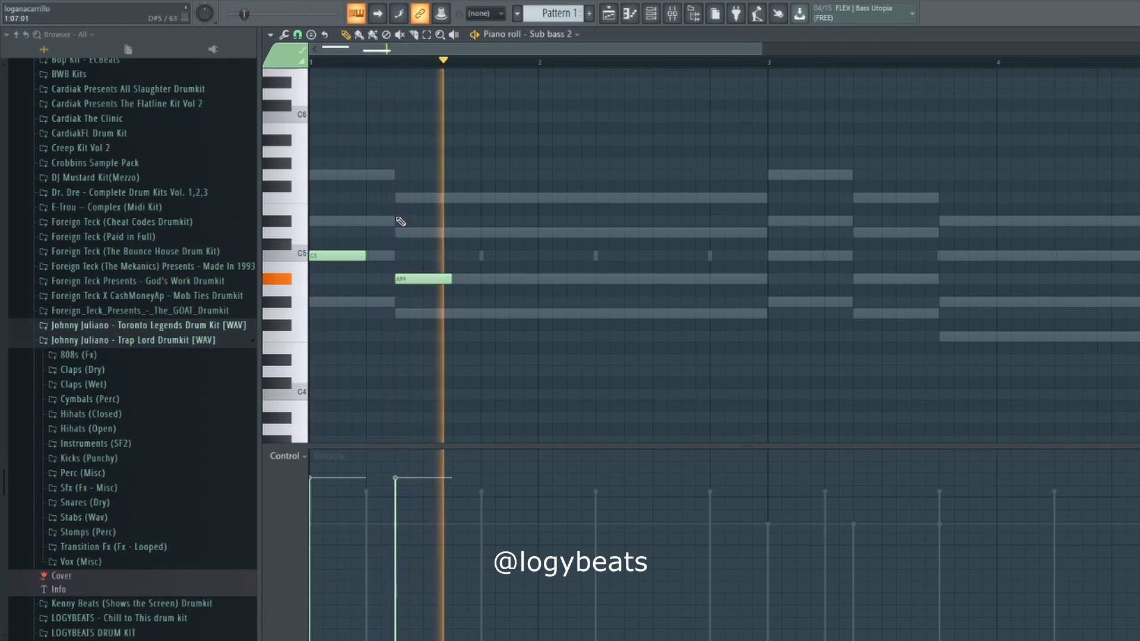
# - Shorten the C5 bass note to two steps, replace the A#4 with a two-step one at the same place, and play back
pyautogui.press('space')
pyautogui.moveTo(364, 256); pyautogui.dragTo(338, 255)
pyautogui.rightClick(401, 279)
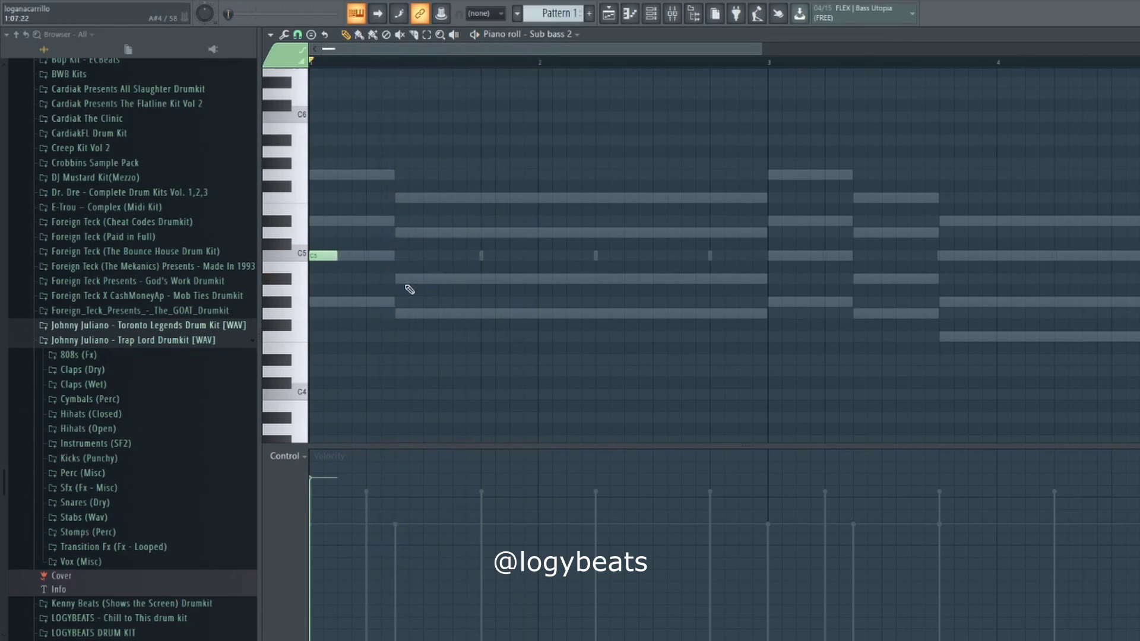
pyautogui.click(406, 280)
pyautogui.press('space')
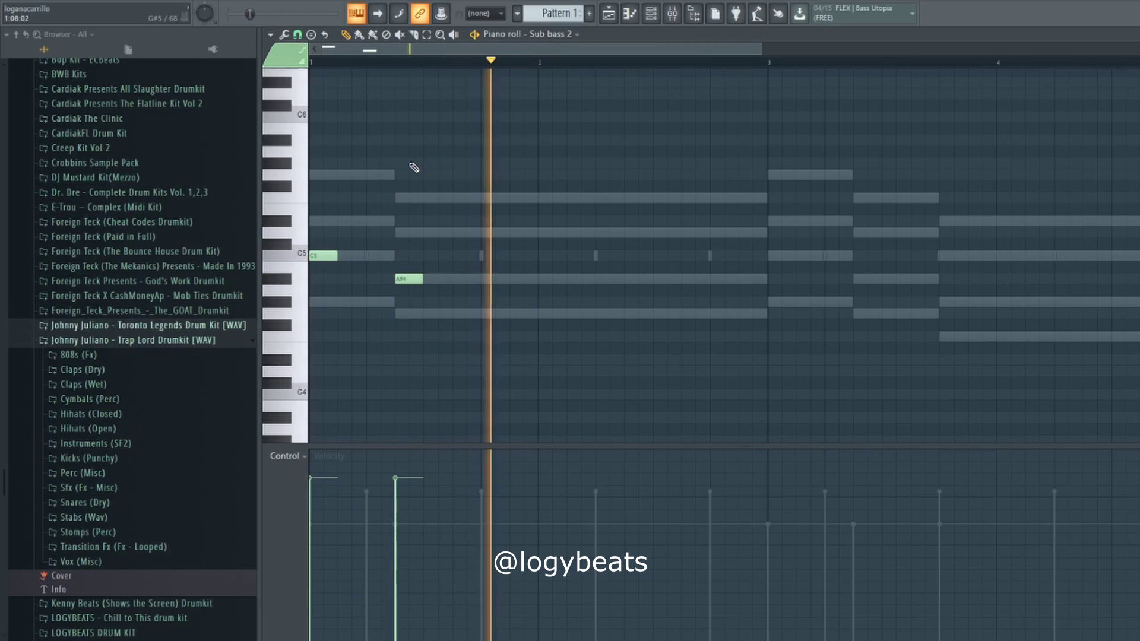
# - Add a second two-step C5 bass note three steps after the start of bar 1 while playing back
pyautogui.press('space')
pyautogui.press('space')
pyautogui.click(358, 256)
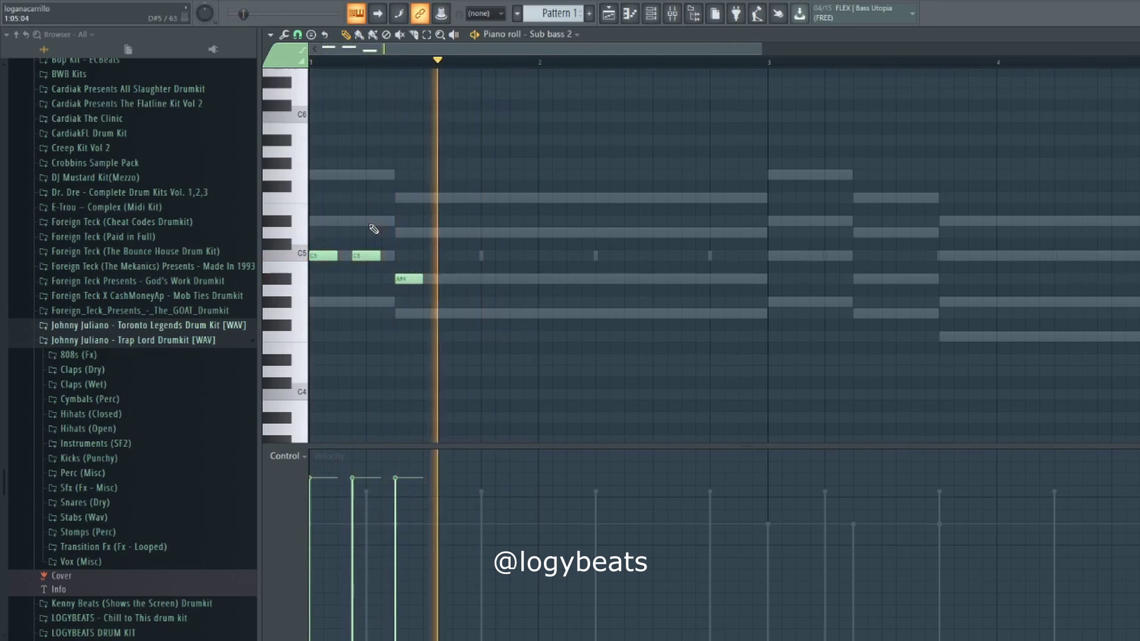
# - Raise all the bass notes by one octave to C6, C6 and A#5, and play back
pyautogui.press('space')
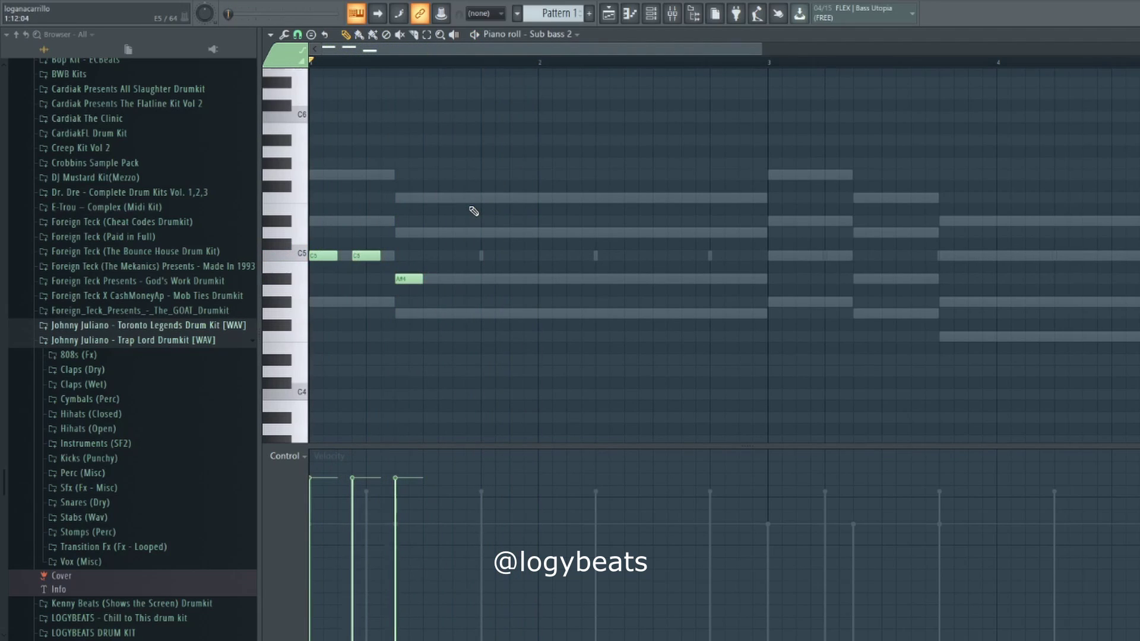
pyautogui.hotkey('ctrl', 'Up')
pyautogui.press('space')
pyautogui.scroll(2, 472, 211)
pyautogui.scroll(-1, 472, 211)
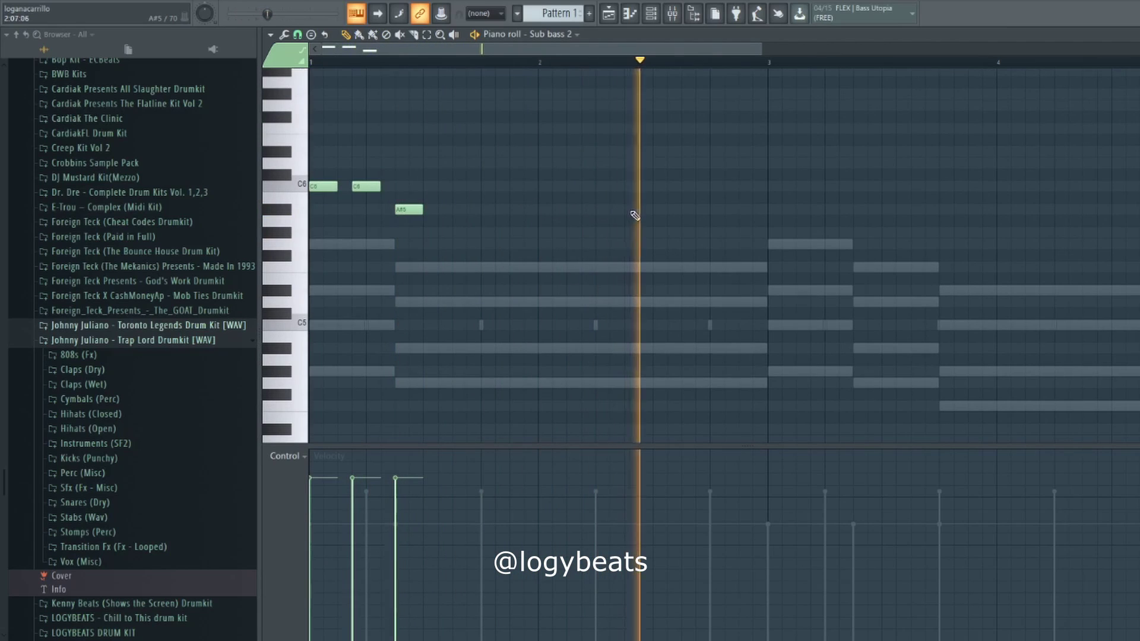
# - Add two-step G5 and A#5 bass notes in succession in the second half of bar 2 during playback
pyautogui.press('space')
pyautogui.click(684, 210)
pyautogui.rightClick(709, 207)
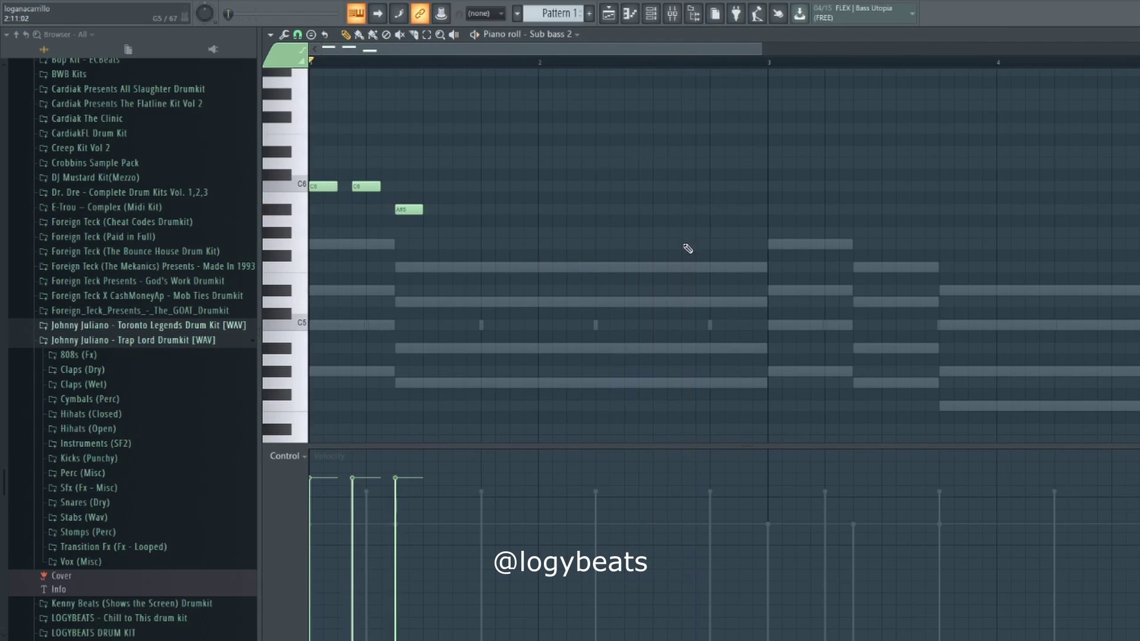
pyautogui.click(686, 244)
pyautogui.click(714, 210)
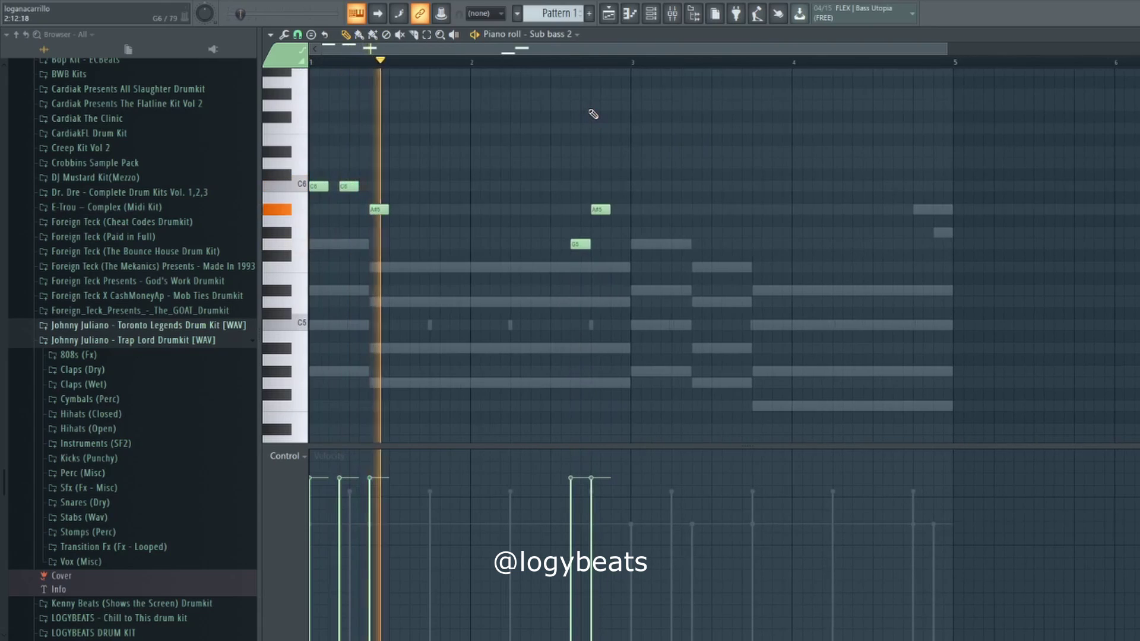
# - Repeat the opening figure in bar 3 with two C6 notes and an A#5 at the chord change
pyautogui.click(636, 188)
pyautogui.click(671, 187)
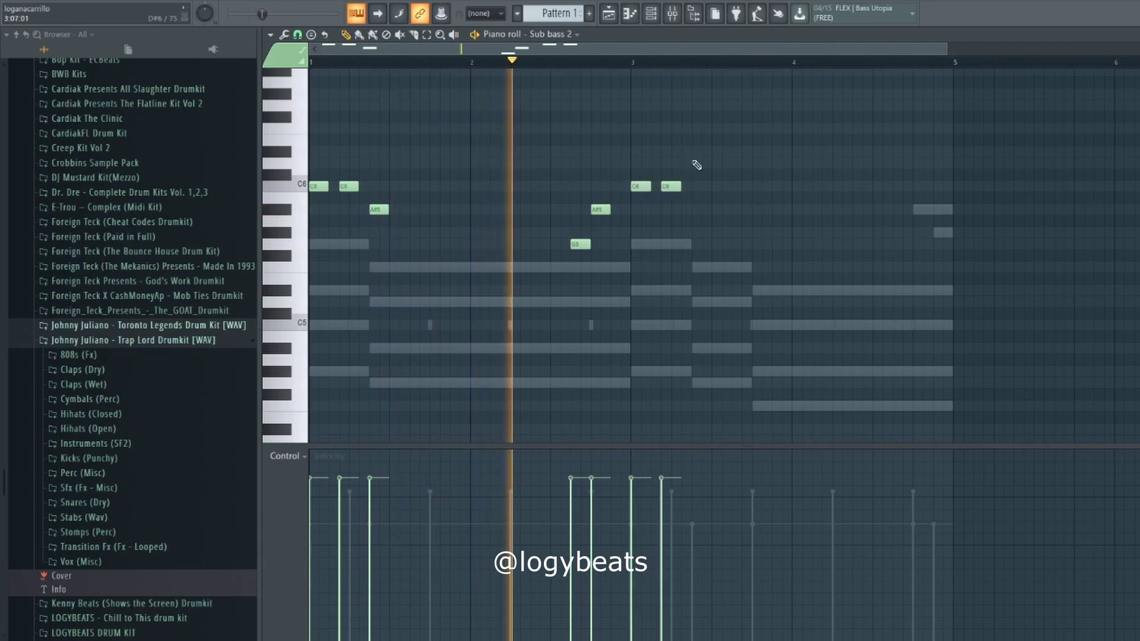
pyautogui.click(693, 210)
pyautogui.press('space')
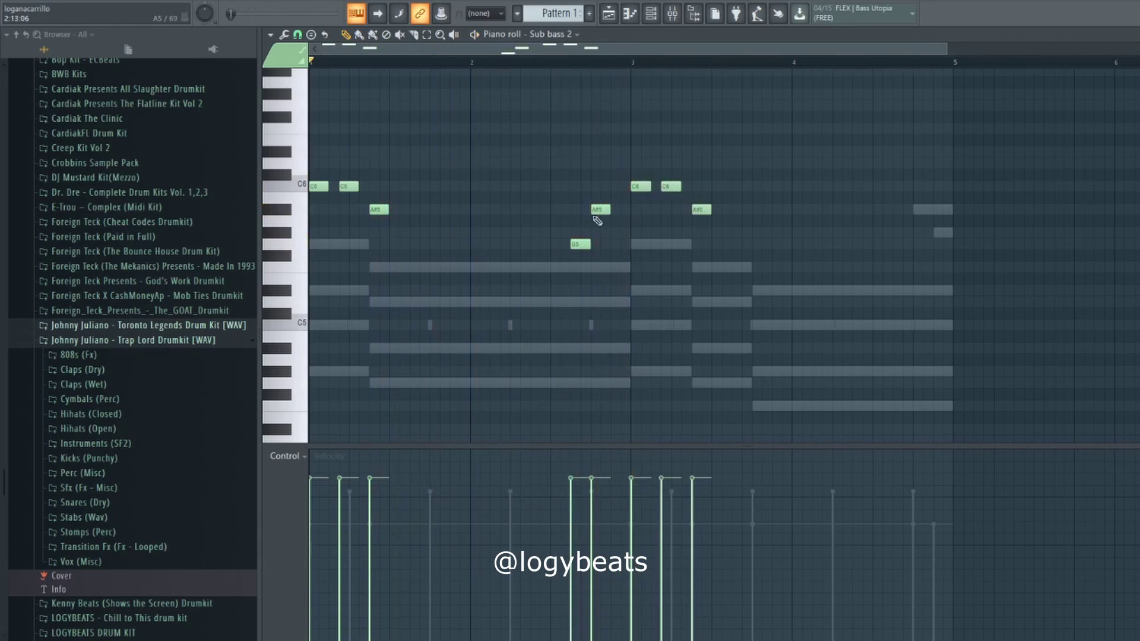
# - Rework the end of bar 2 into an F5, G5, A#5 run and raise bar 3's second note to D6 while playing back
pyautogui.moveTo(583, 245); pyautogui.dragTo(582, 268)
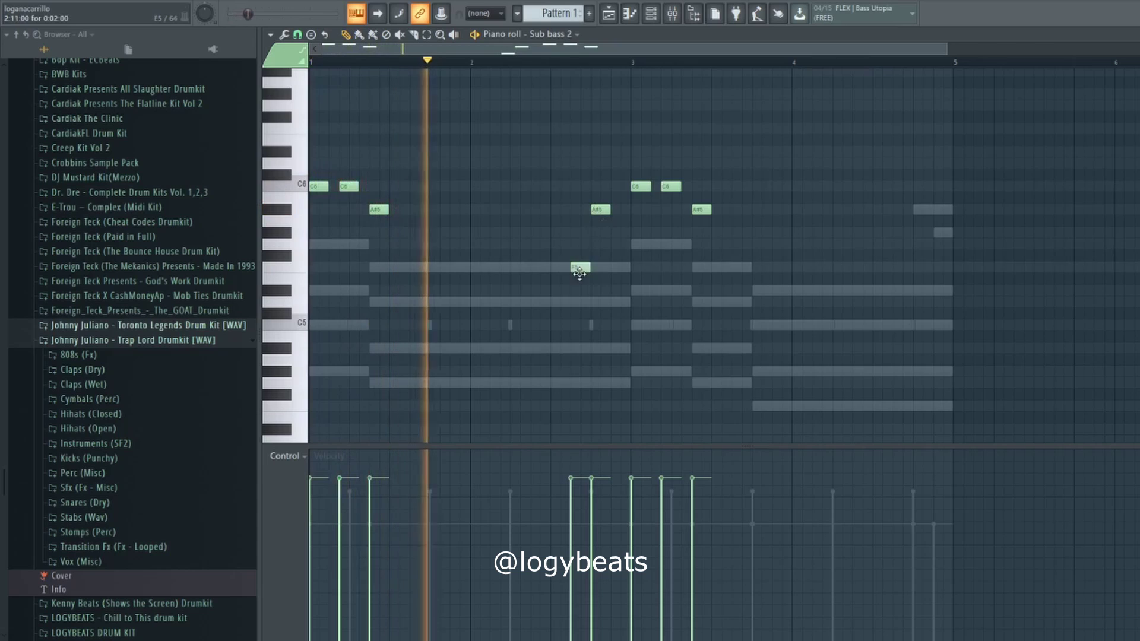
pyautogui.click(594, 243)
pyautogui.moveTo(594, 209); pyautogui.dragTo(611, 208)
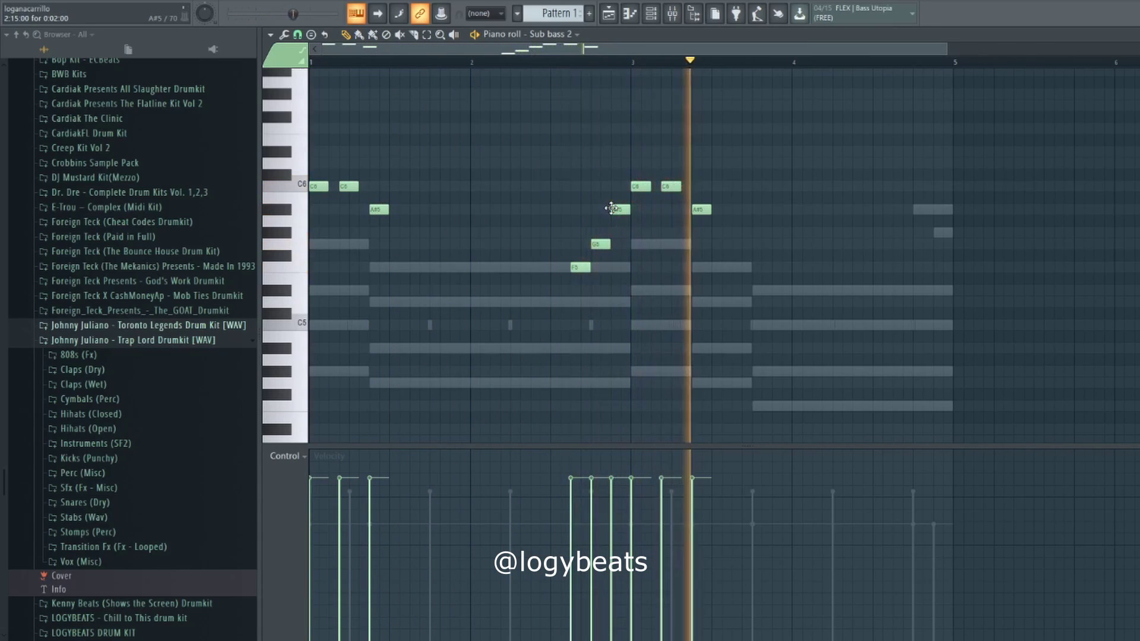
pyautogui.click(615, 62)
pyautogui.press('space')
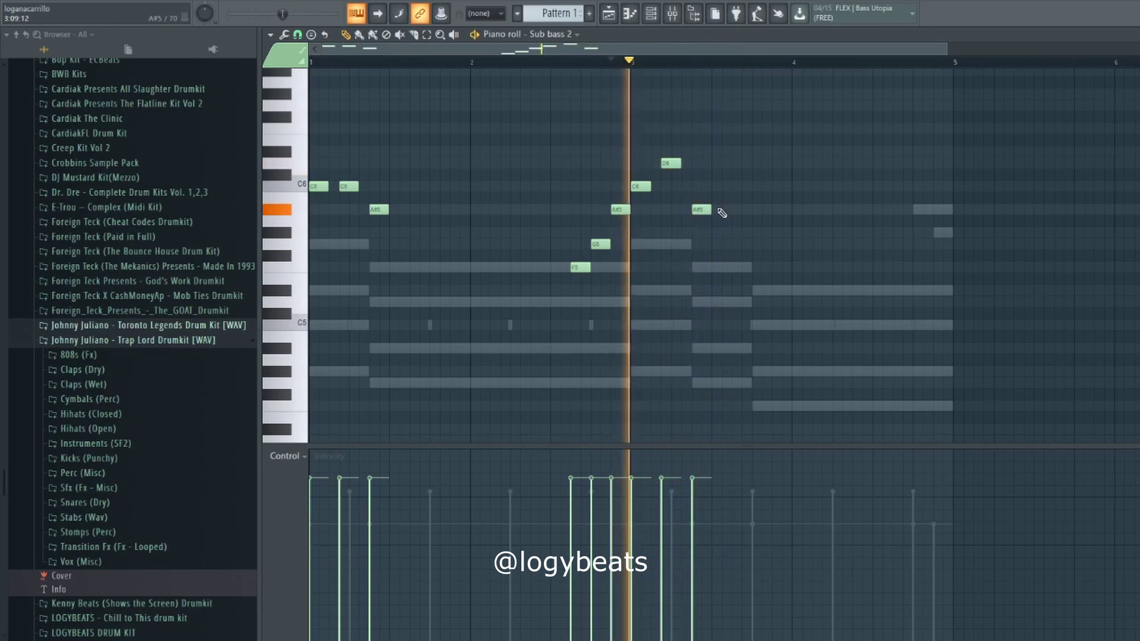
pyautogui.click(757, 246)
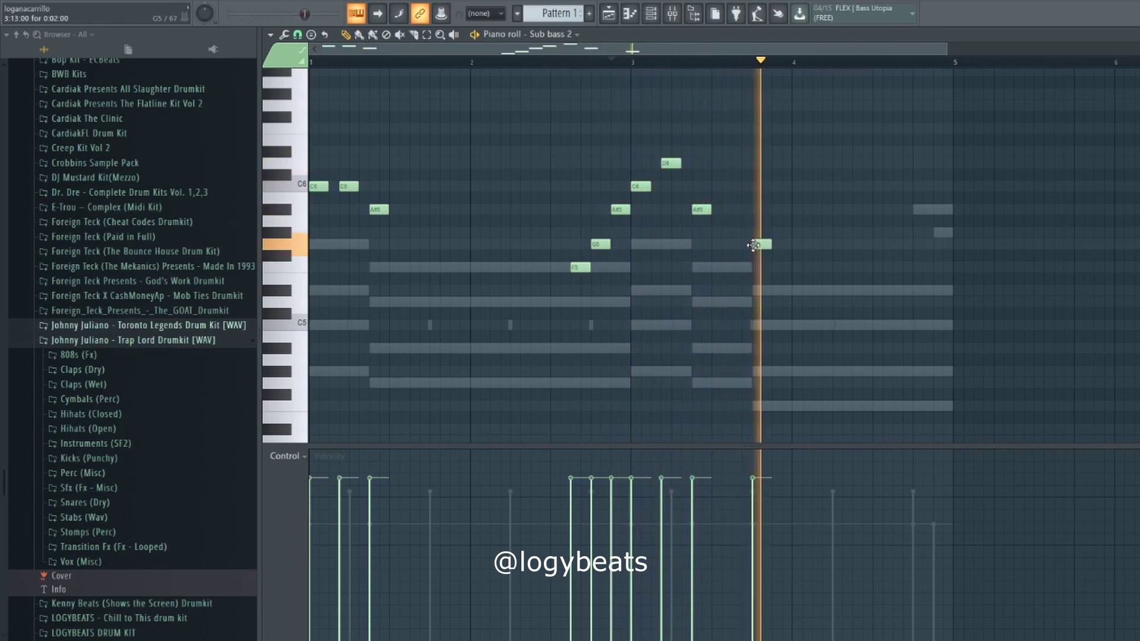
pyautogui.moveTo(758, 246); pyautogui.dragTo(758, 232)
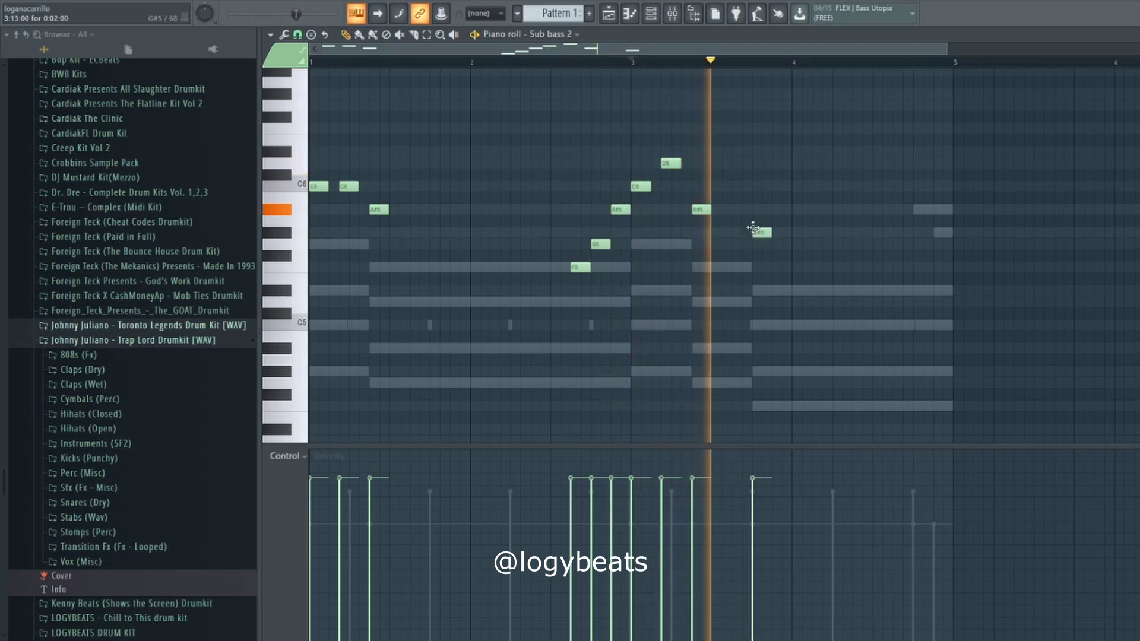
pyautogui.rightClick(765, 233)
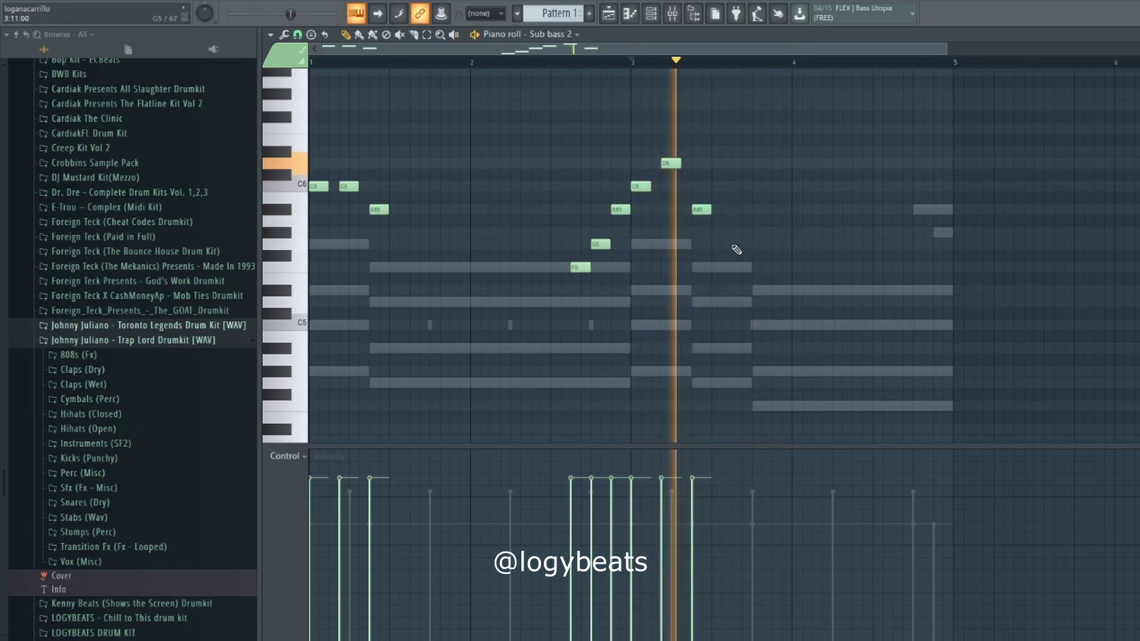
# - Add a two-step G5 bass note just before the last chord change in bar 3 and play back from bar 3
pyautogui.press('space')
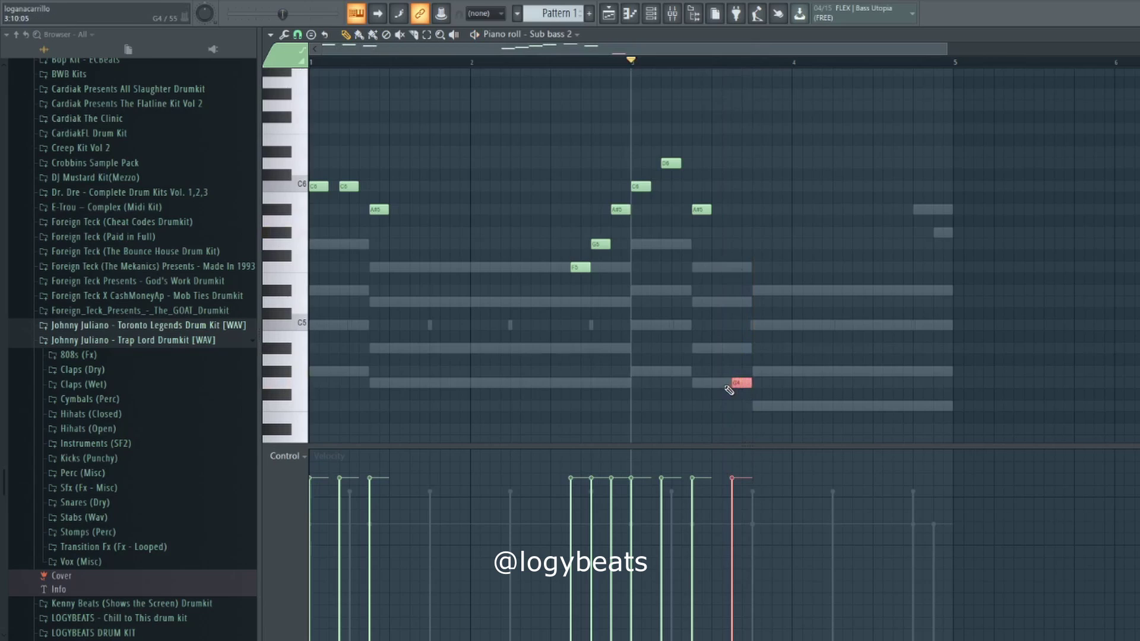
pyautogui.hotkey('ctrl', 'Up')
pyautogui.press('space')
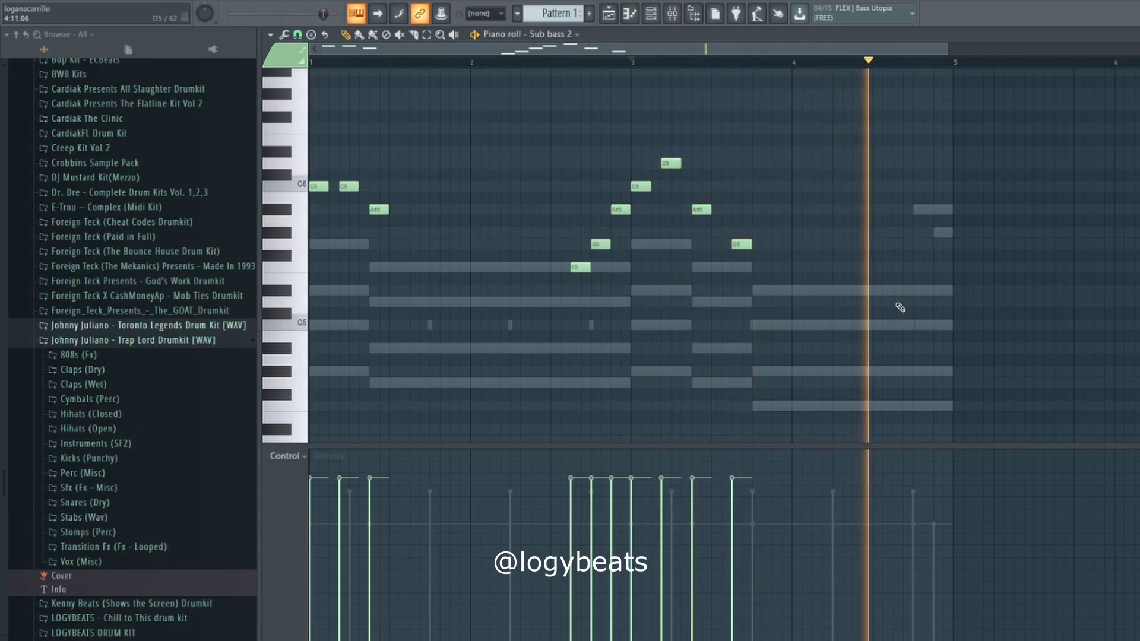
# - Add a rising run of two-step D#5, F5 and G#5 bass notes at the end of bar 4 and play it back
pyautogui.press('space')
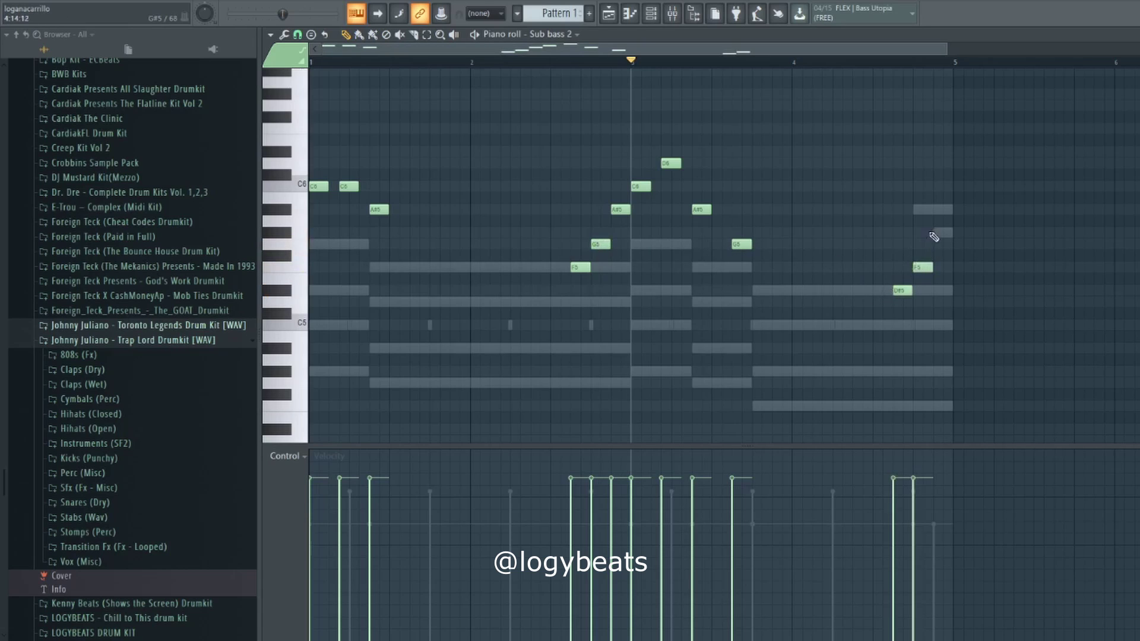
pyautogui.press('space')
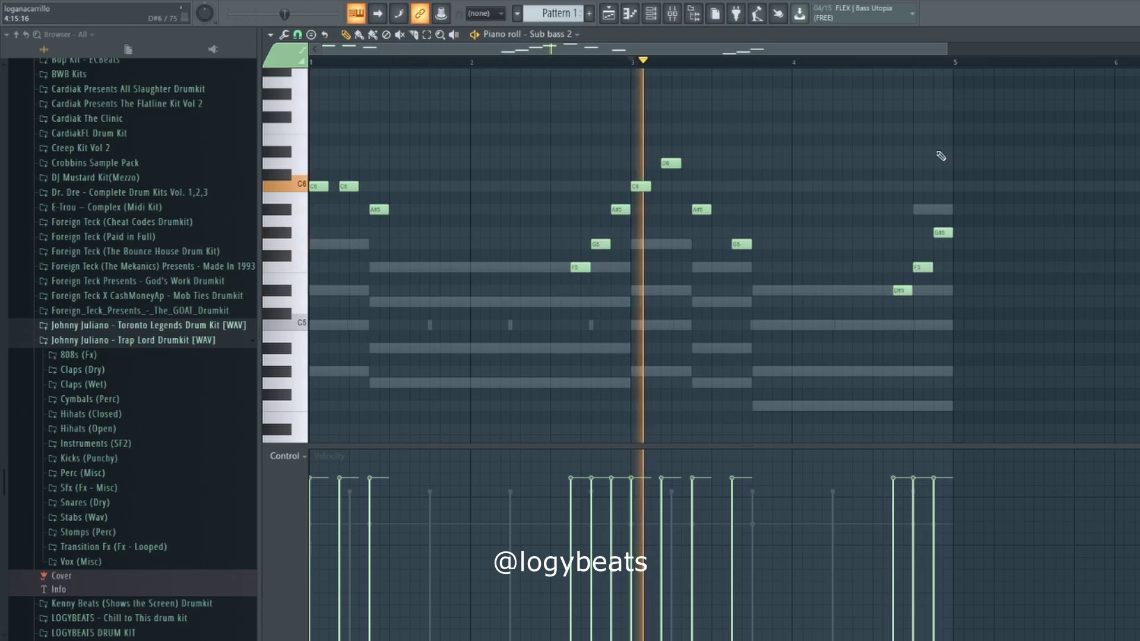
pyautogui.click(872, 63)
pyautogui.scroll(-1, 874, 68)
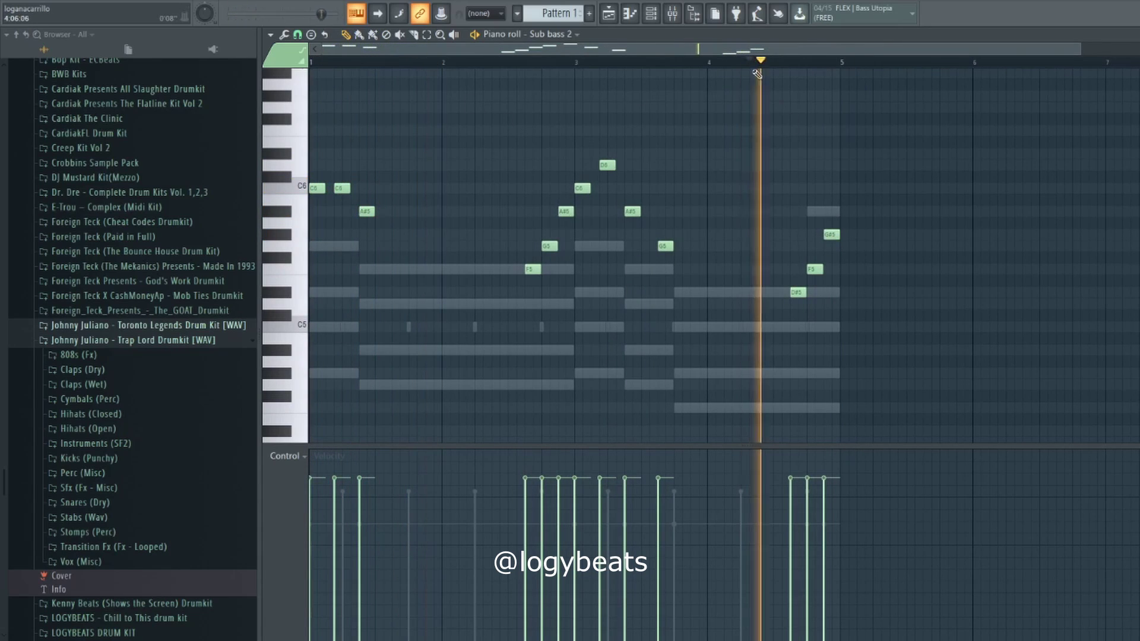
# - Delete the G#5 at the end of bar 4 and lengthen the F5 to the bar's end, checking it in playback
pyautogui.rightClick(828, 237)
pyautogui.moveTo(823, 269); pyautogui.dragTo(837, 270)
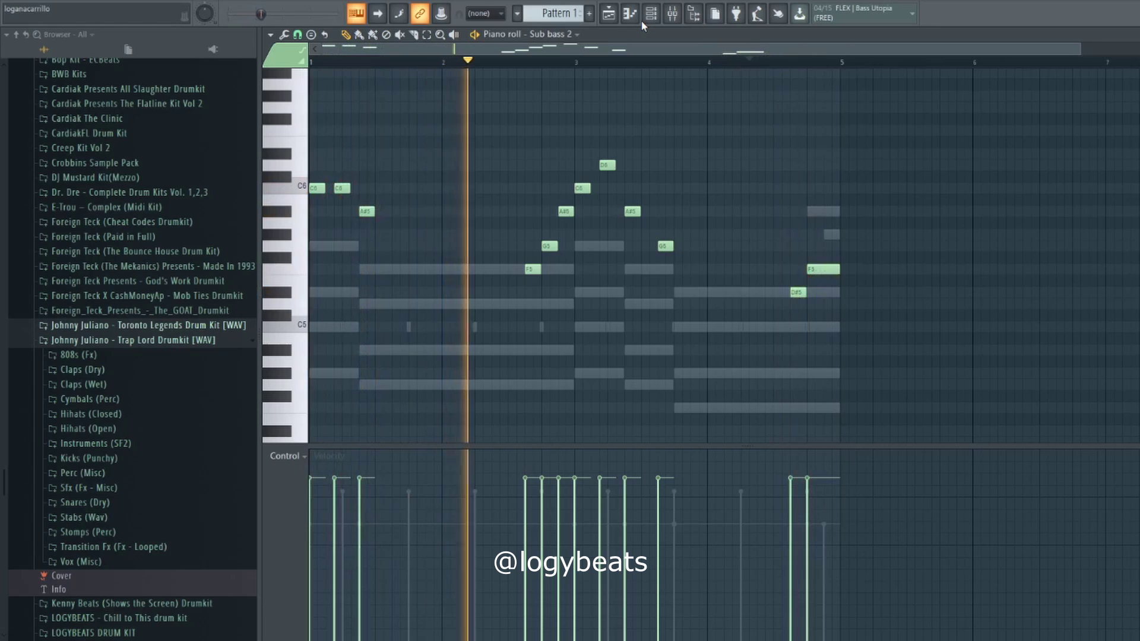
pyautogui.press('space')
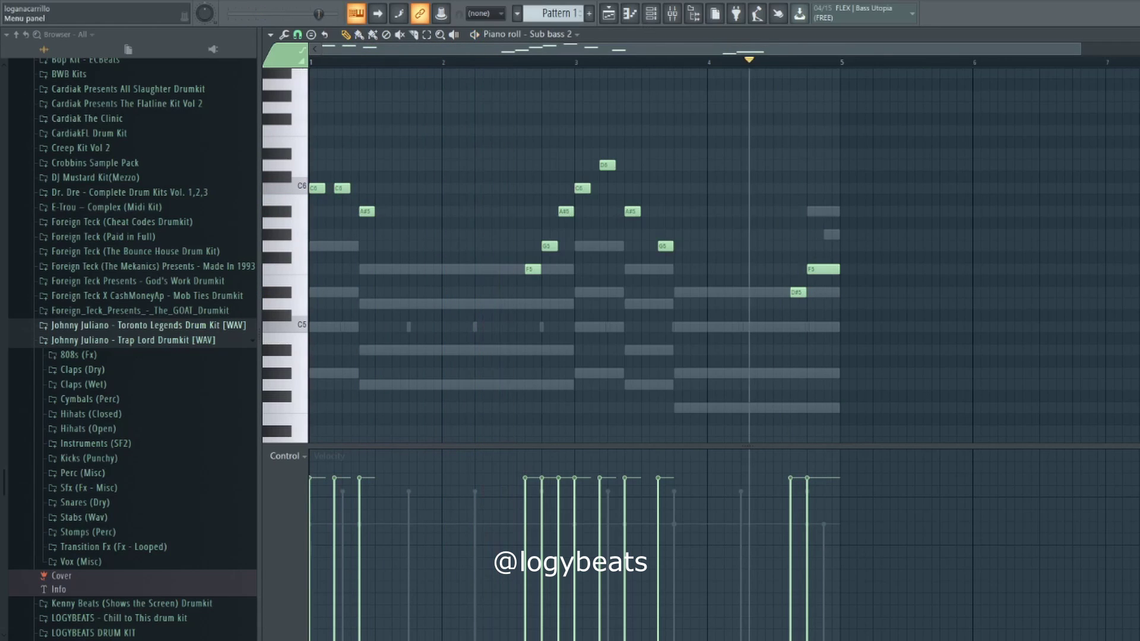
# - Return the playhead to the start of bar 1 and set the piano roll snap to Step
pyautogui.scroll(3, 412, 55)
pyautogui.moveTo(409, 52); pyautogui.dragTo(343, 48)
pyautogui.scroll(-2, 354, 58)
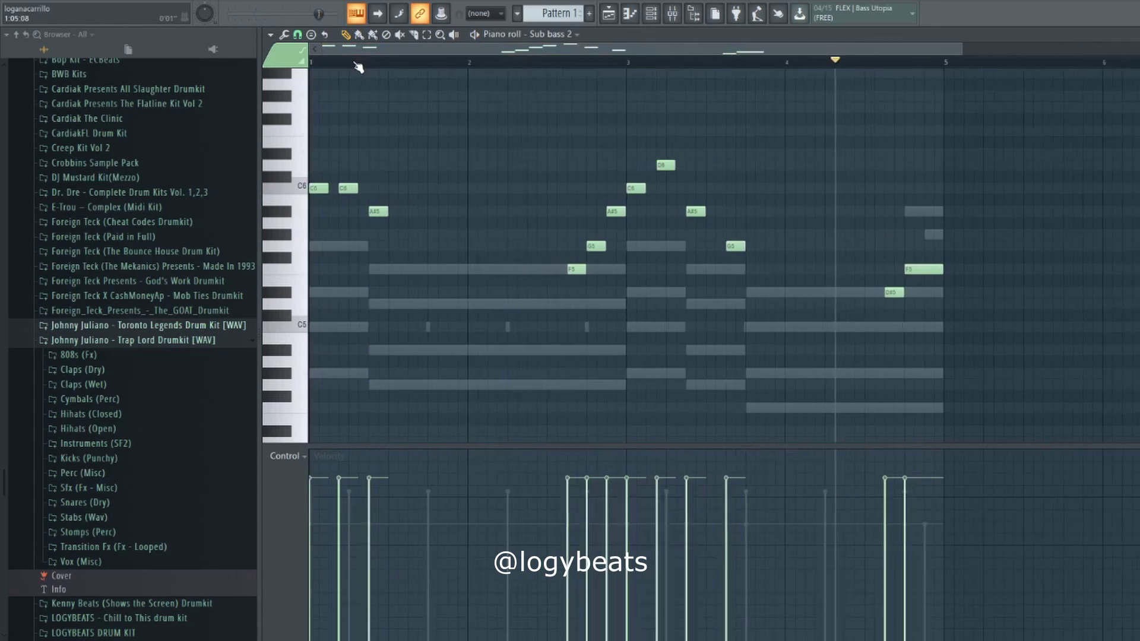
pyautogui.click(313, 61)
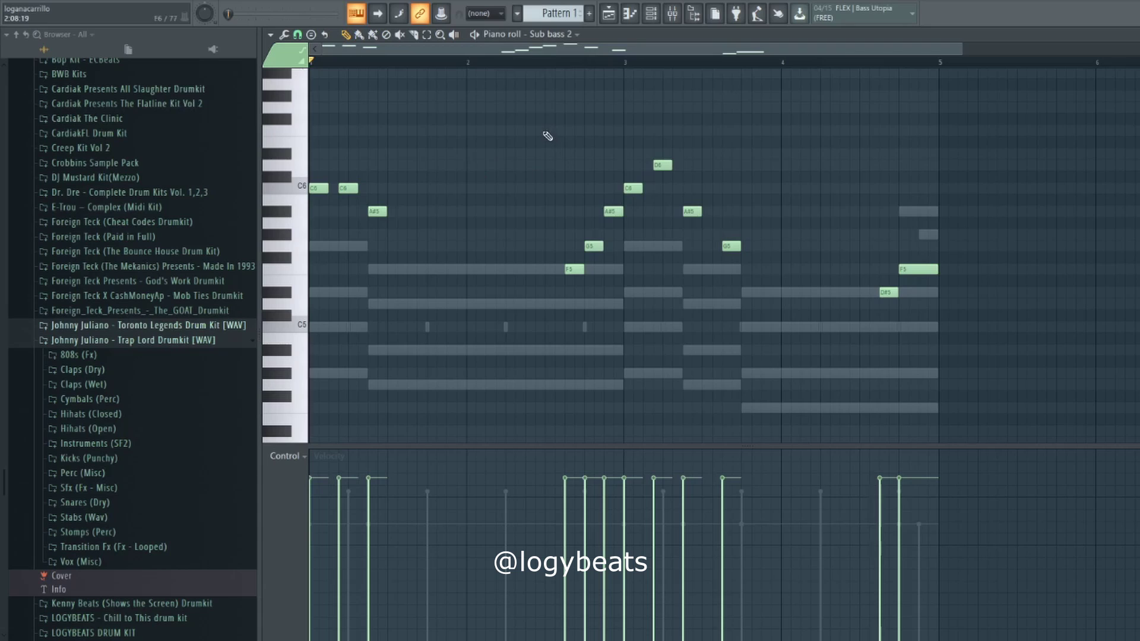
pyautogui.scroll(3, 392, 160)
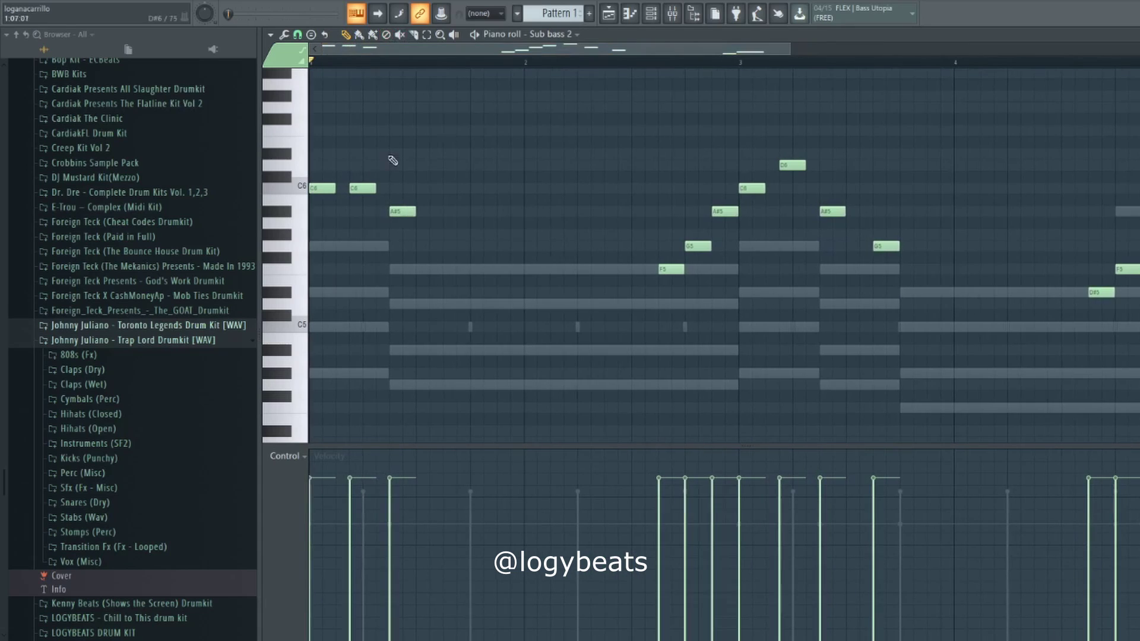
pyautogui.scroll(1, 369, 68)
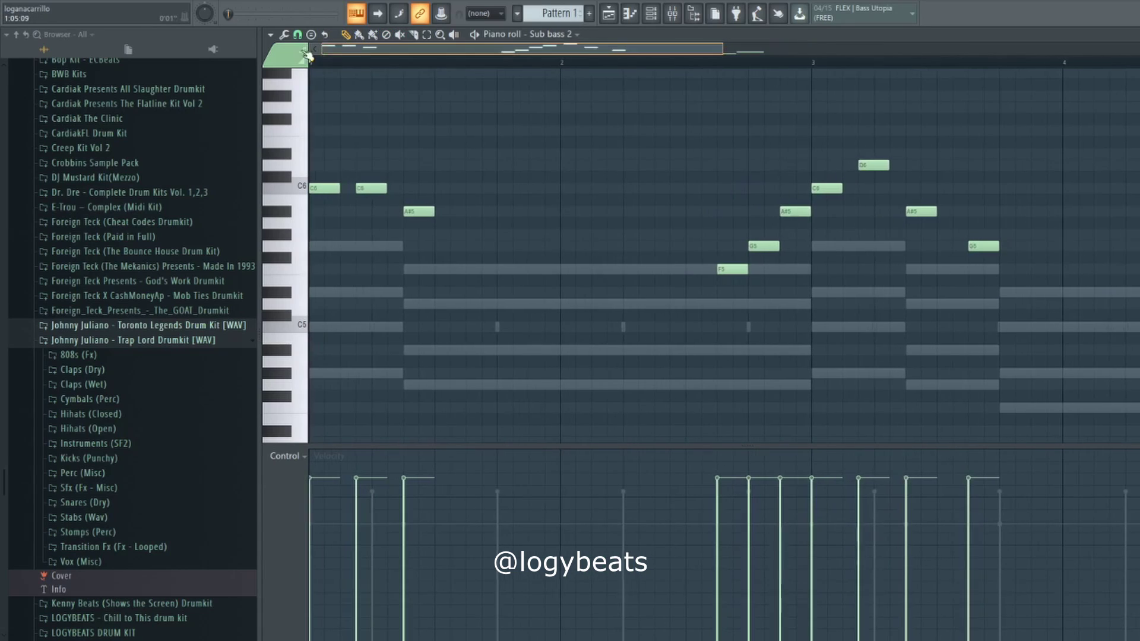
pyautogui.click(297, 34)
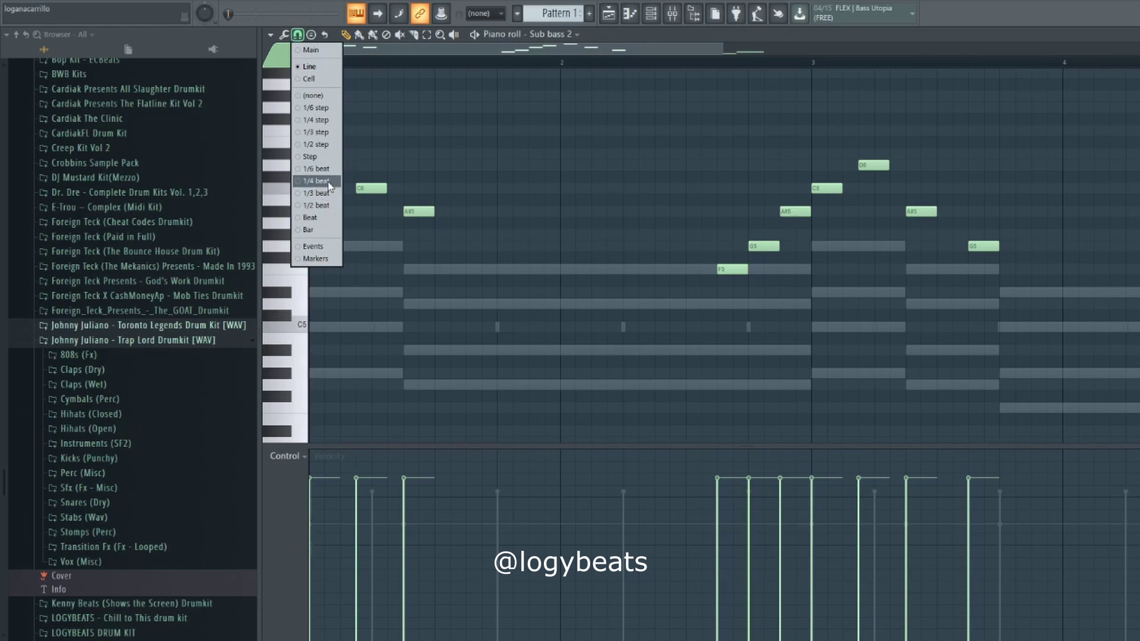
pyautogui.click(336, 155)
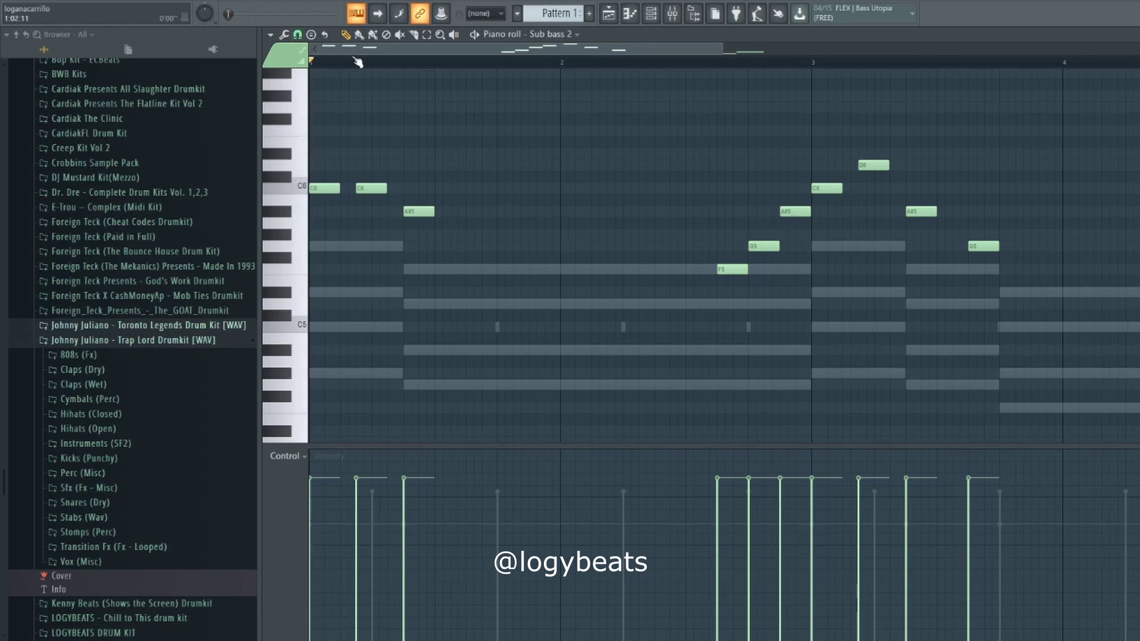
# - Replace the two-step F5 in bar 2 with one-step D5 and F5 notes leading into the G5, and play back
pyautogui.scroll(2, 360, 56)
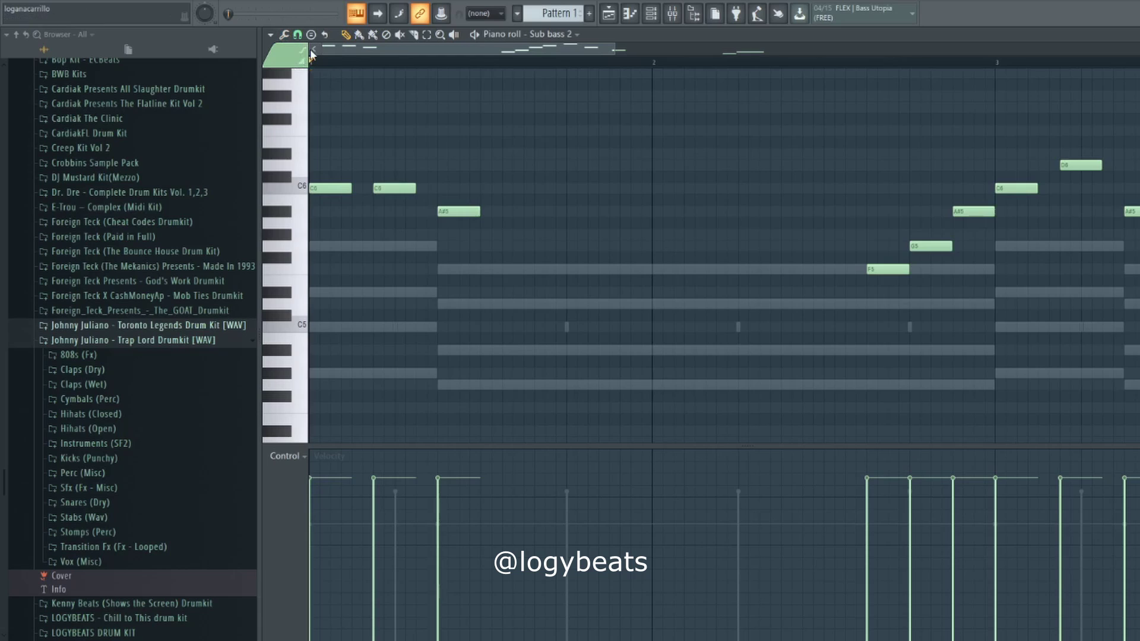
pyautogui.press('space')
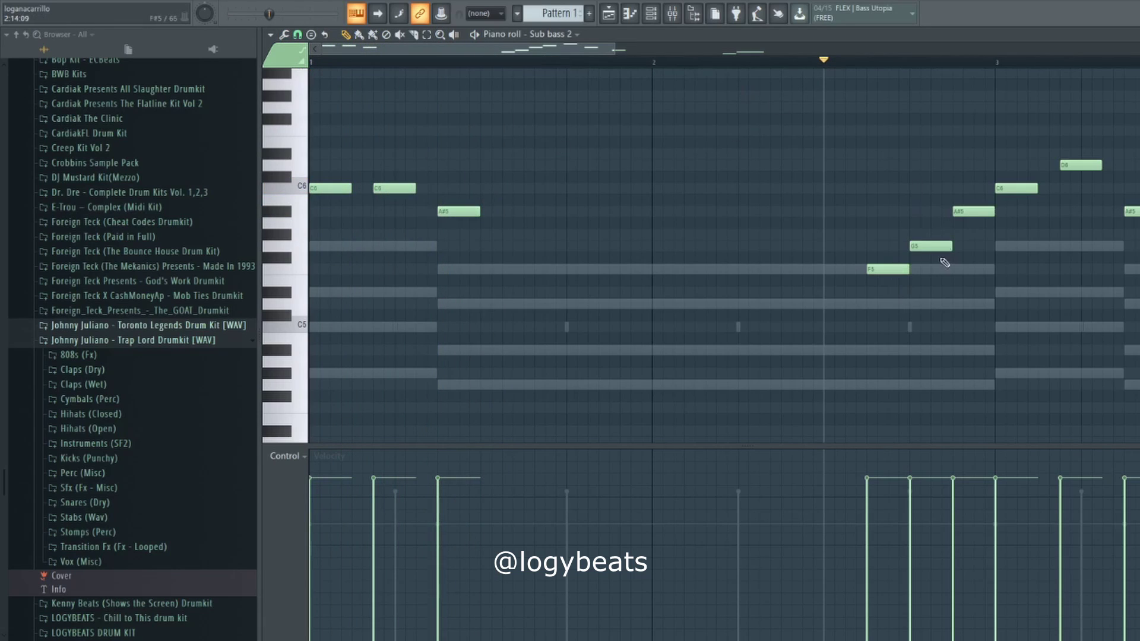
pyautogui.moveTo(588, 53); pyautogui.dragTo(616, 55)
pyautogui.press('space')
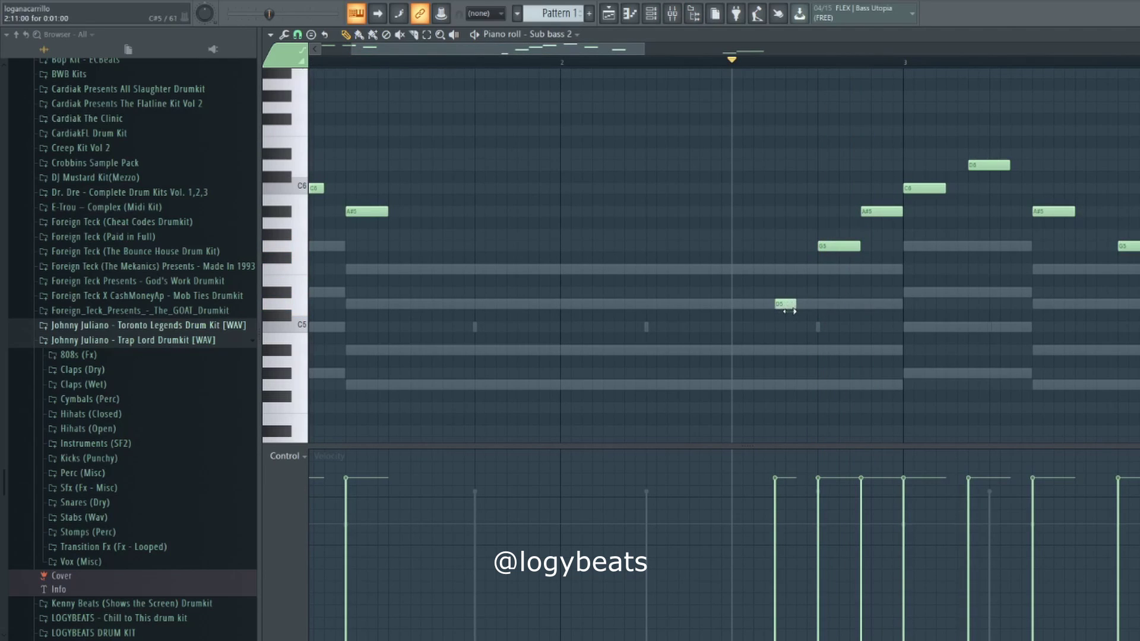
pyautogui.press('space')
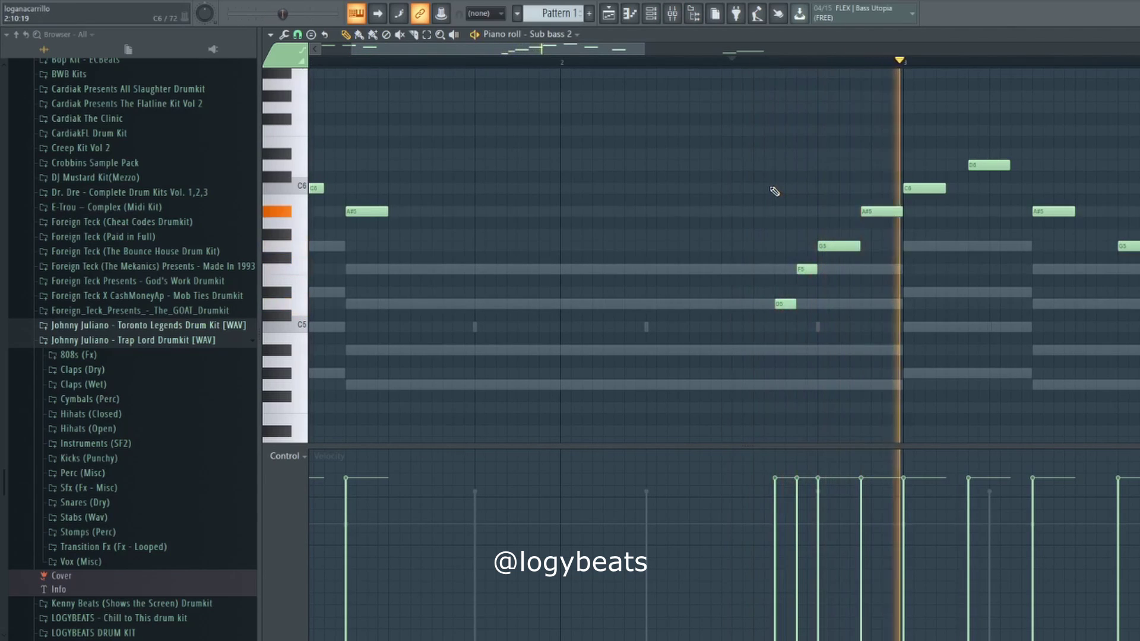
# - Finish the bar 4 run with one-step F5 and G5 notes and a two-step G#5, and play back
pyautogui.scroll(-2, 749, 67)
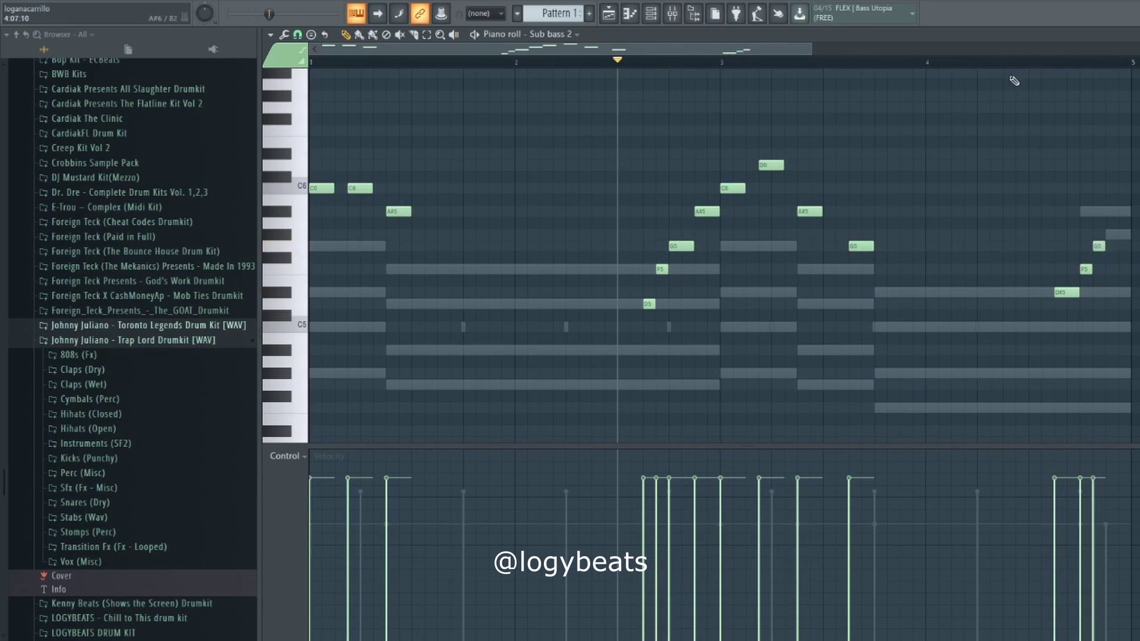
pyautogui.click(1109, 234)
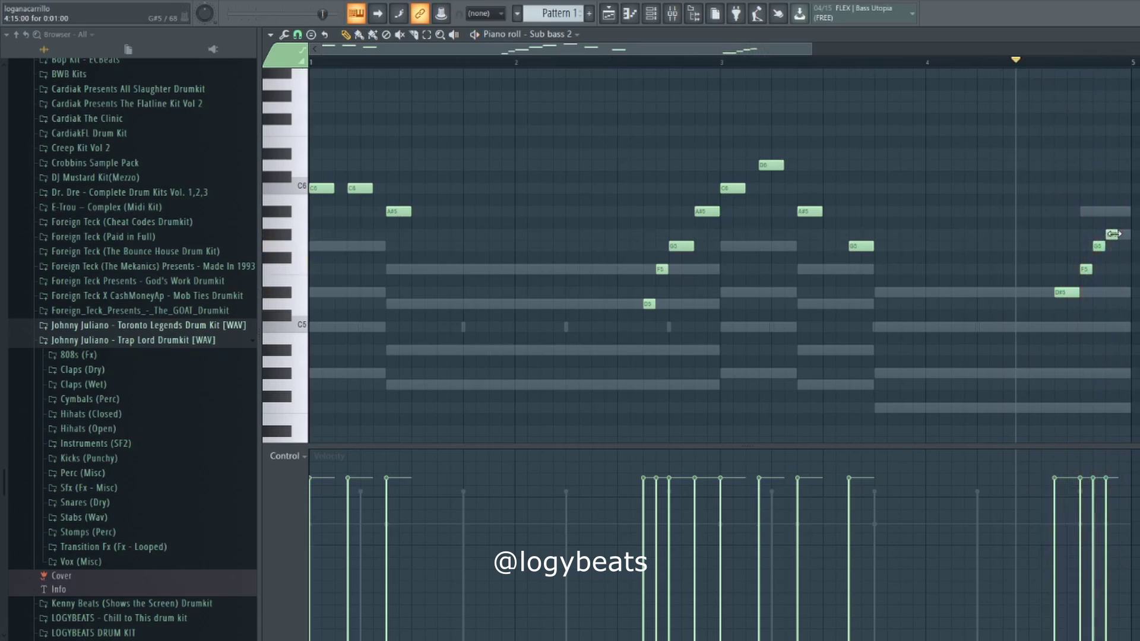
pyautogui.scroll(-2, 984, 67)
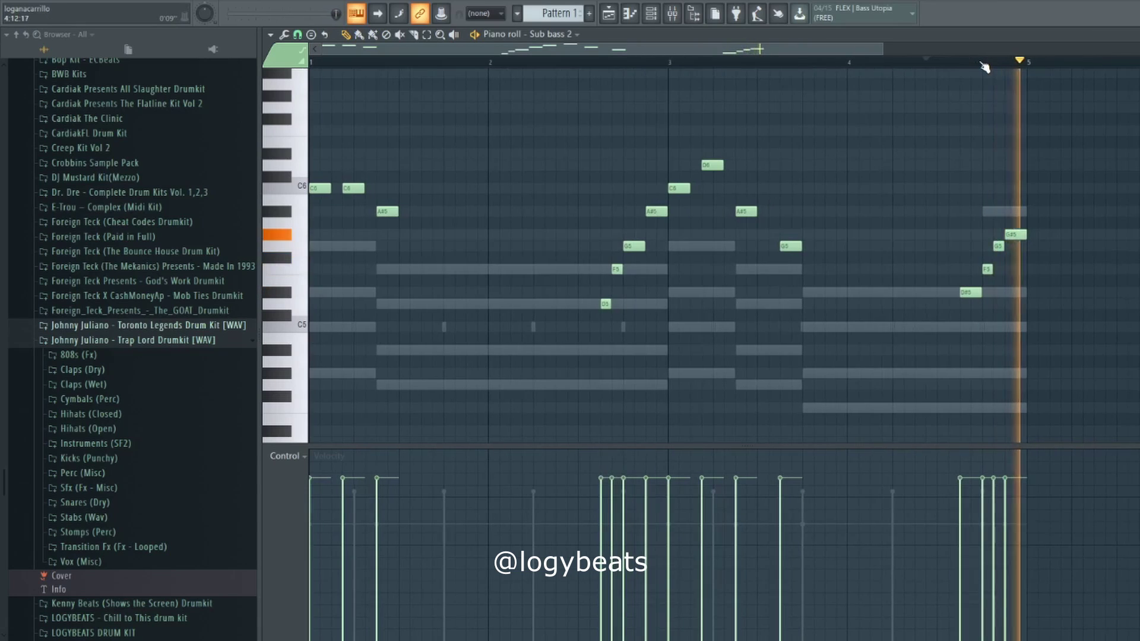
pyautogui.press('space')
# - Copy the Sub bass 2 notes and paste them into the Xpand!2 channel in the Channel rack
pyautogui.press('F6')
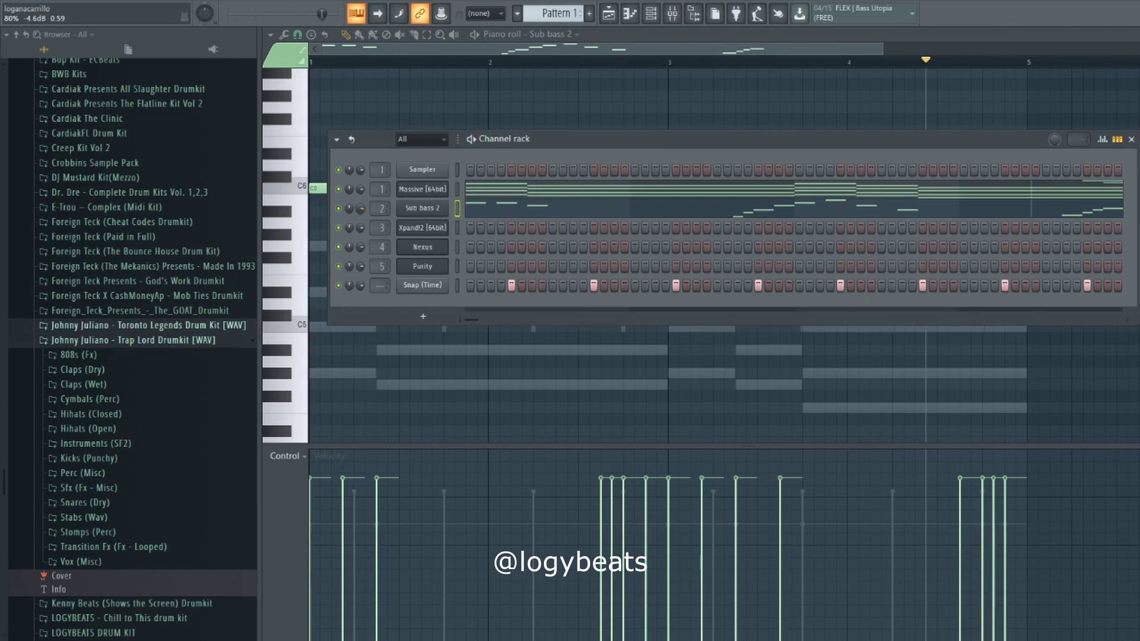
pyautogui.rightClick(441, 215)
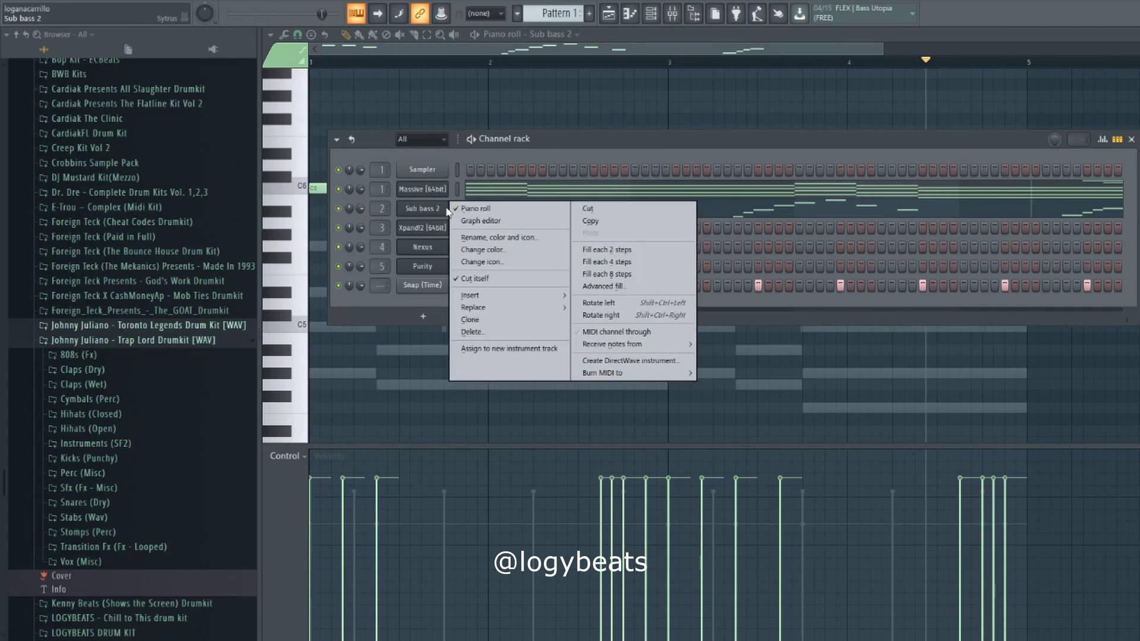
pyautogui.click(587, 226)
pyautogui.rightClick(418, 233)
pyautogui.click(615, 254)
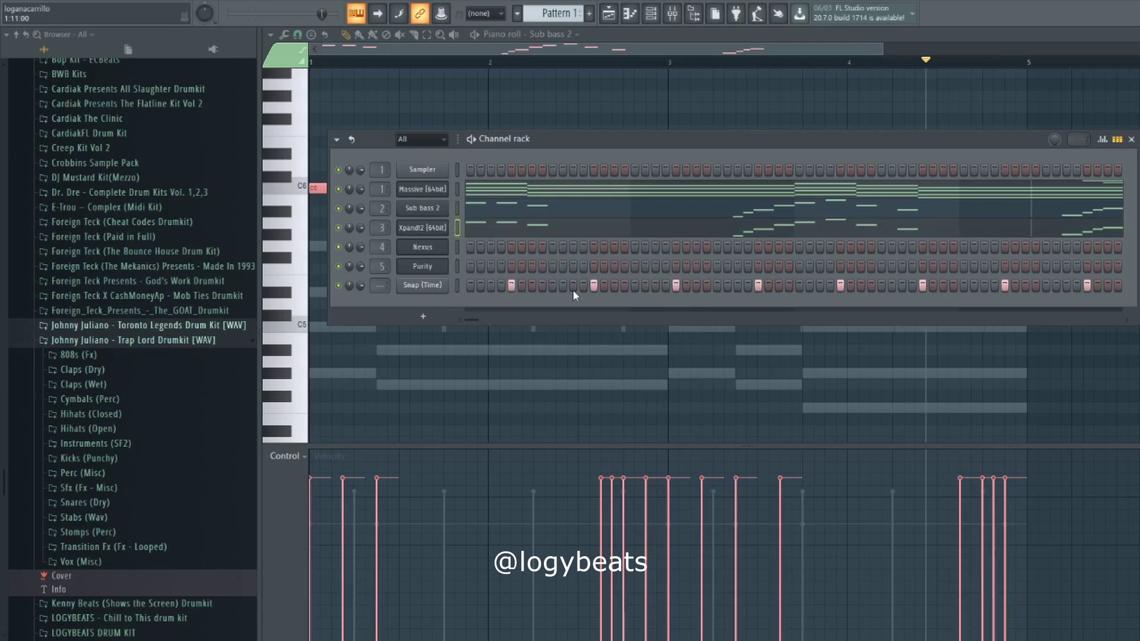
# - Isolate the Xpand!2 and Sub bass 2 channels in the Channel rack, muting every other channel
pyautogui.rightClick(339, 230)
pyautogui.click(344, 236)
pyautogui.click(338, 209)
# - Lower Xpand!2's Part A cutoff to 13% while auditioning the bass-freeway patch
pyautogui.click(406, 231)
pyautogui.click(458, 264)
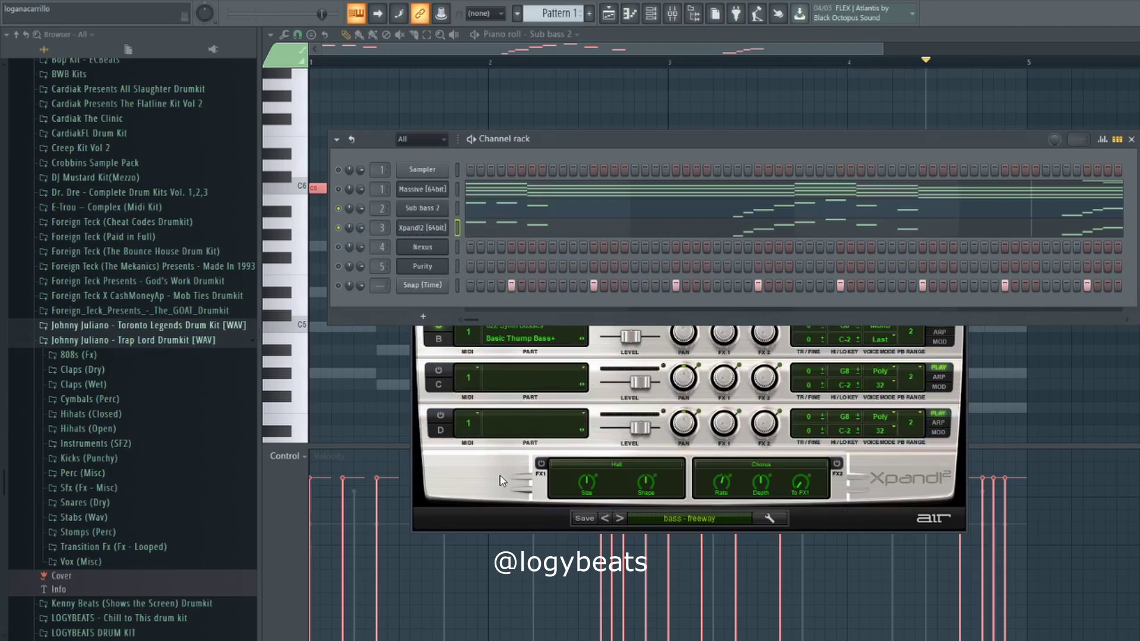
pyautogui.click(425, 230)
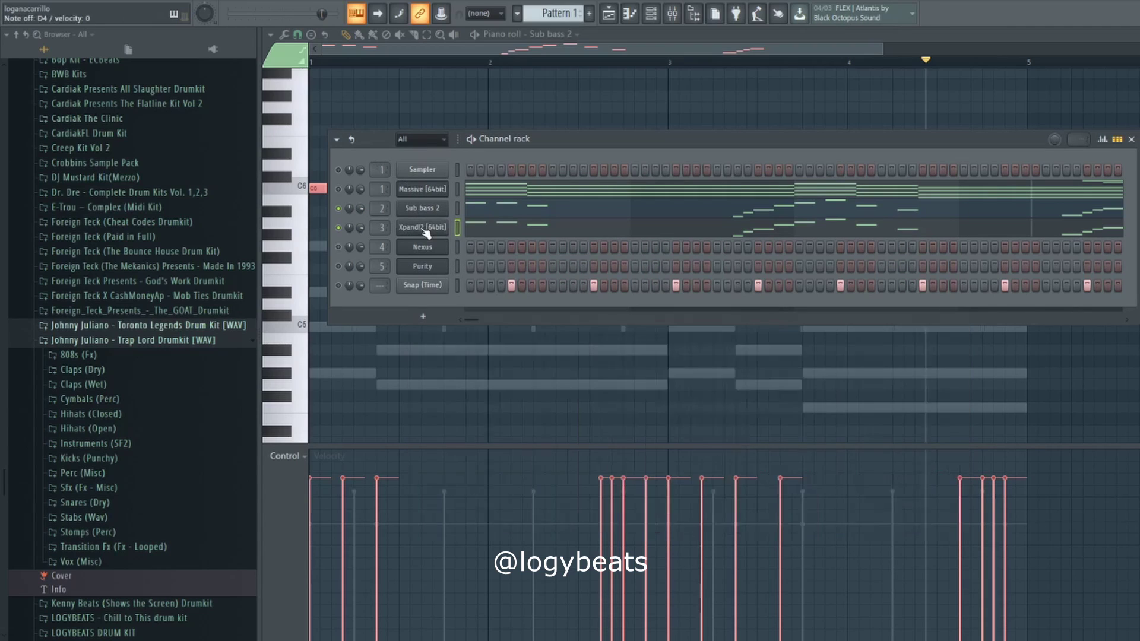
pyautogui.click(427, 231)
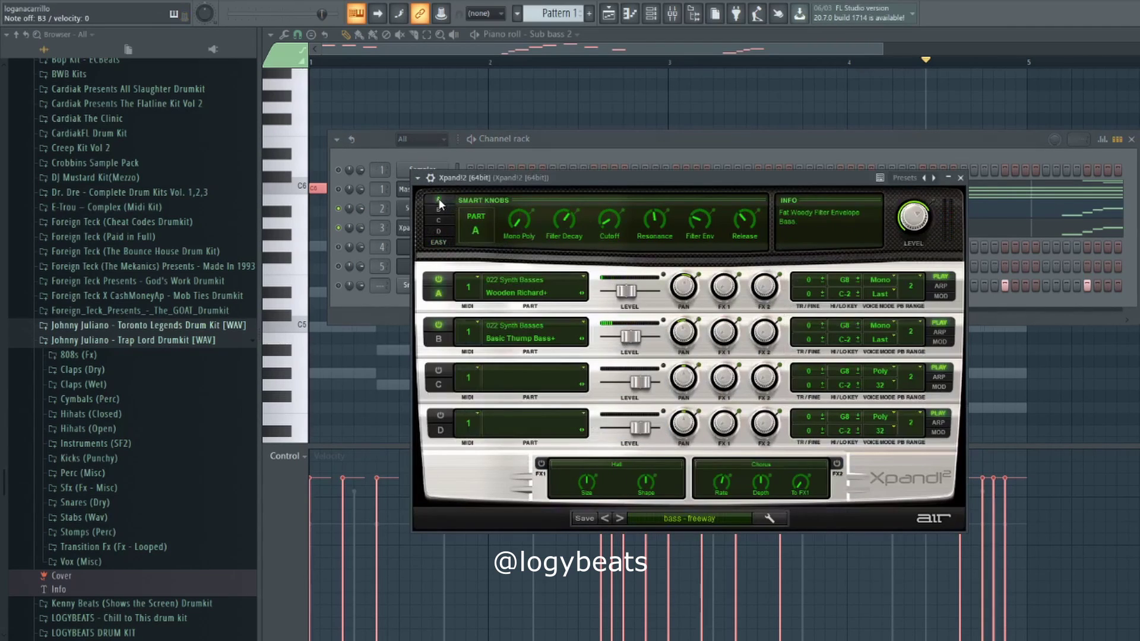
pyautogui.moveTo(610, 212); pyautogui.dragTo(612, 220)
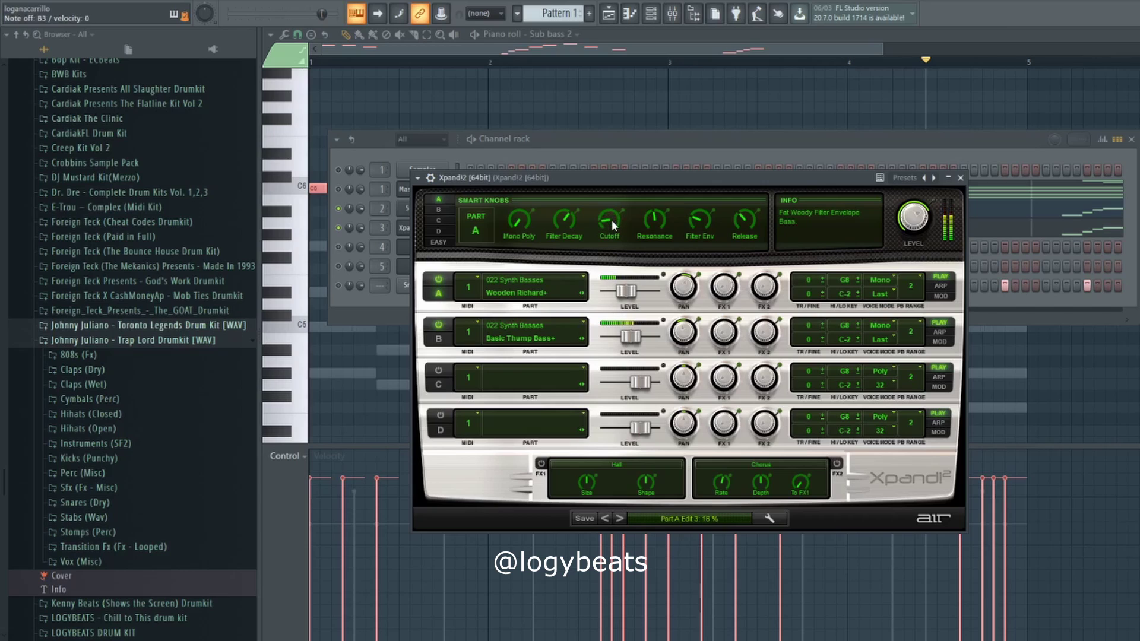
pyautogui.click(605, 153)
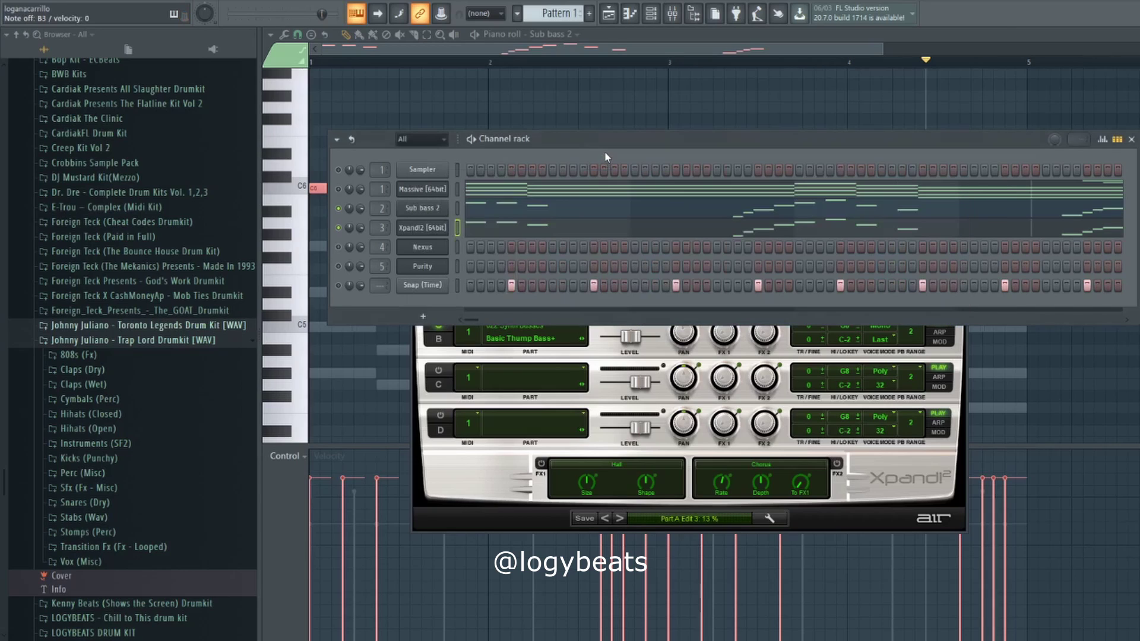
# - Play back the Xpand!2 bass line and transpose all its notes down two octaves, so it starts on C4
pyautogui.click(469, 229)
pyautogui.press('space')
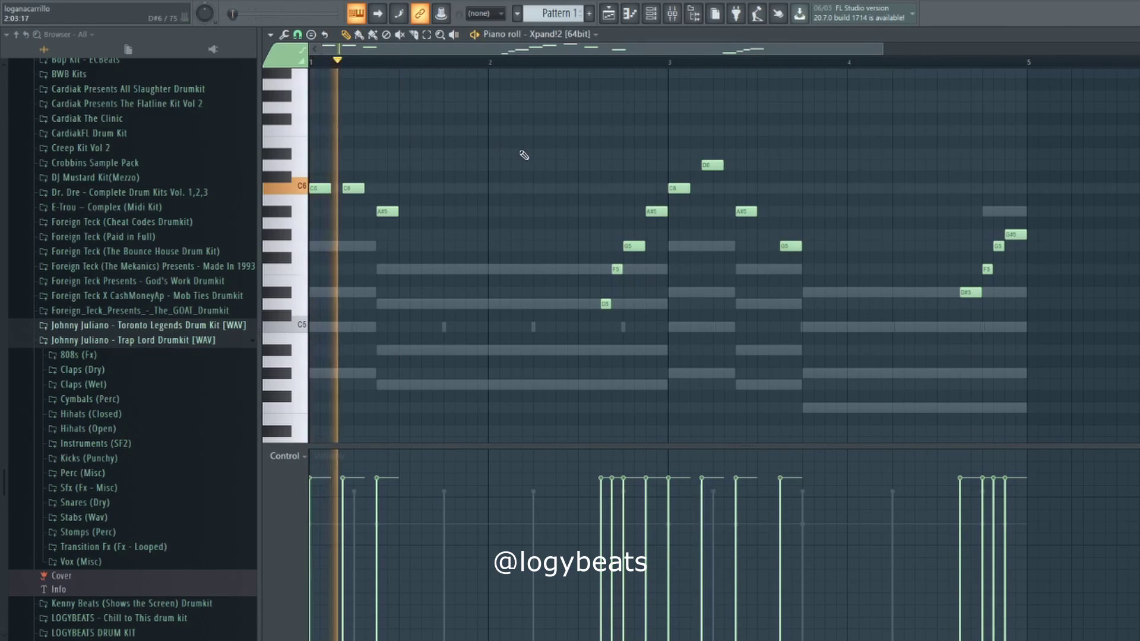
pyautogui.hotkey('ctrl', 'Down')
pyautogui.hotkey('ctrl', 'Down')
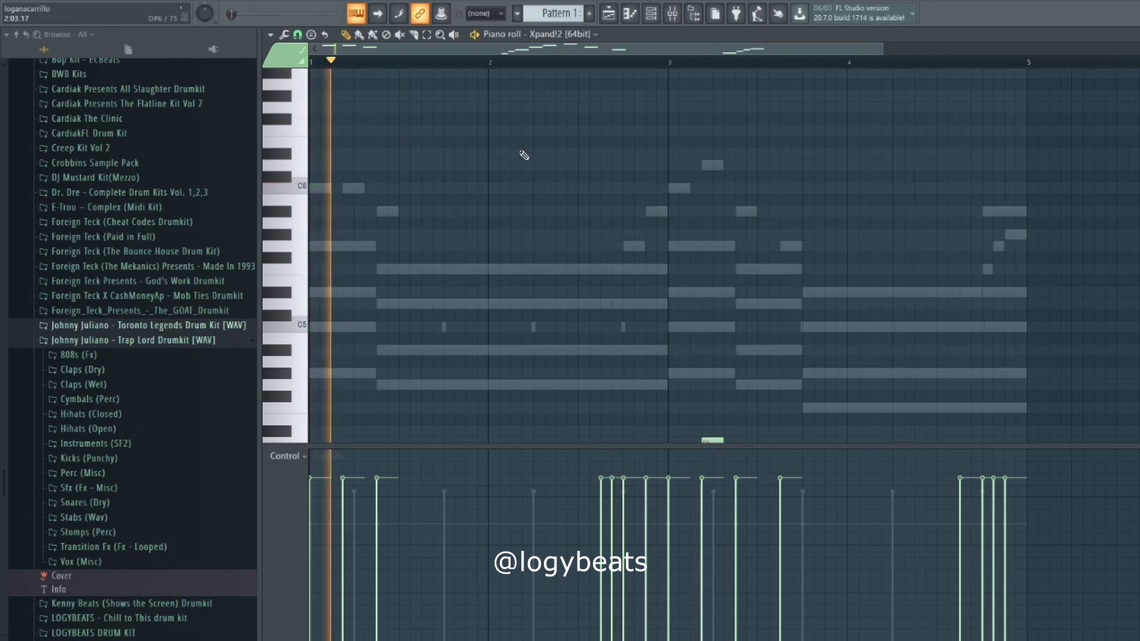
pyautogui.scroll(-6, 525, 155)
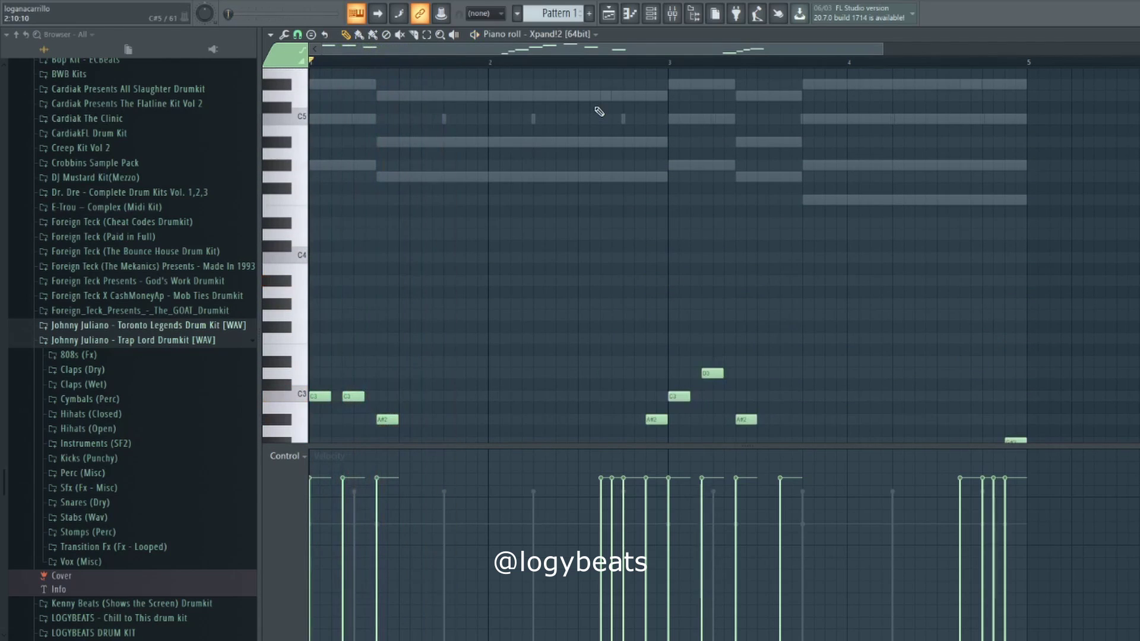
# - Lower Xpand!2's Part A cutoff to 10% and set the Easy page cutoff to +33% during playback
pyautogui.press('F6')
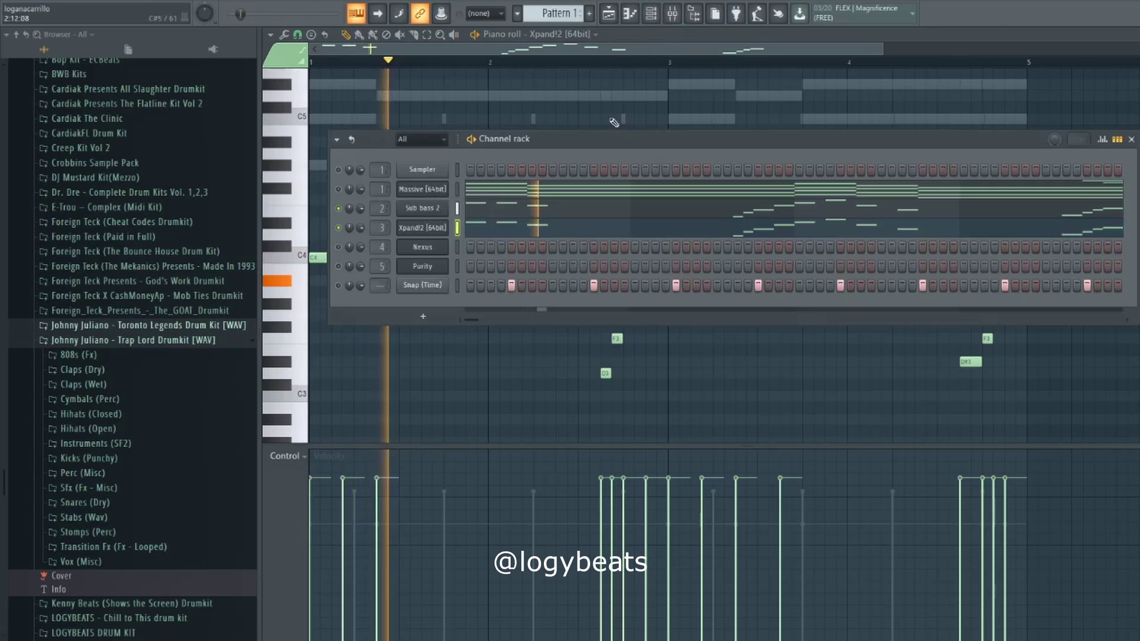
pyautogui.click(414, 226)
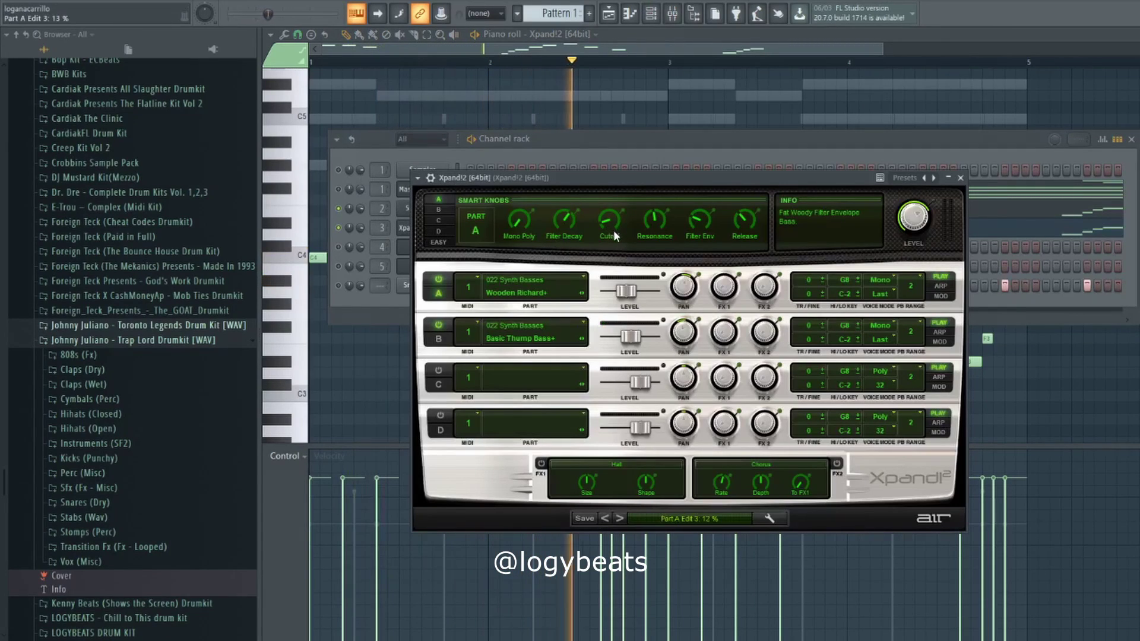
pyautogui.click(439, 243)
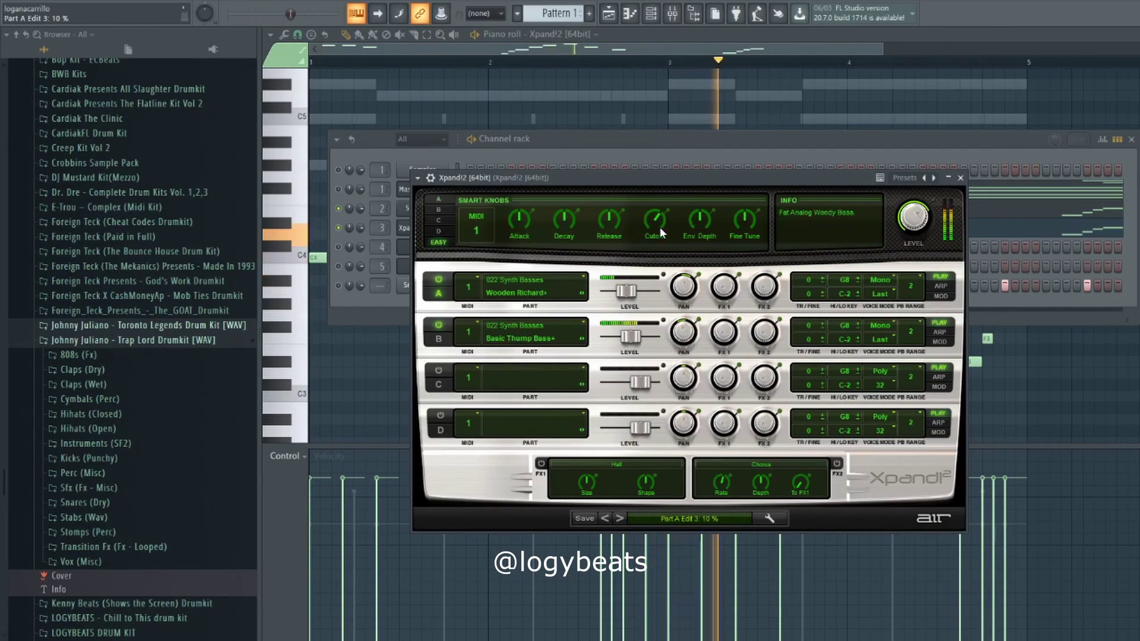
pyautogui.moveTo(658, 224); pyautogui.dragTo(663, 238)
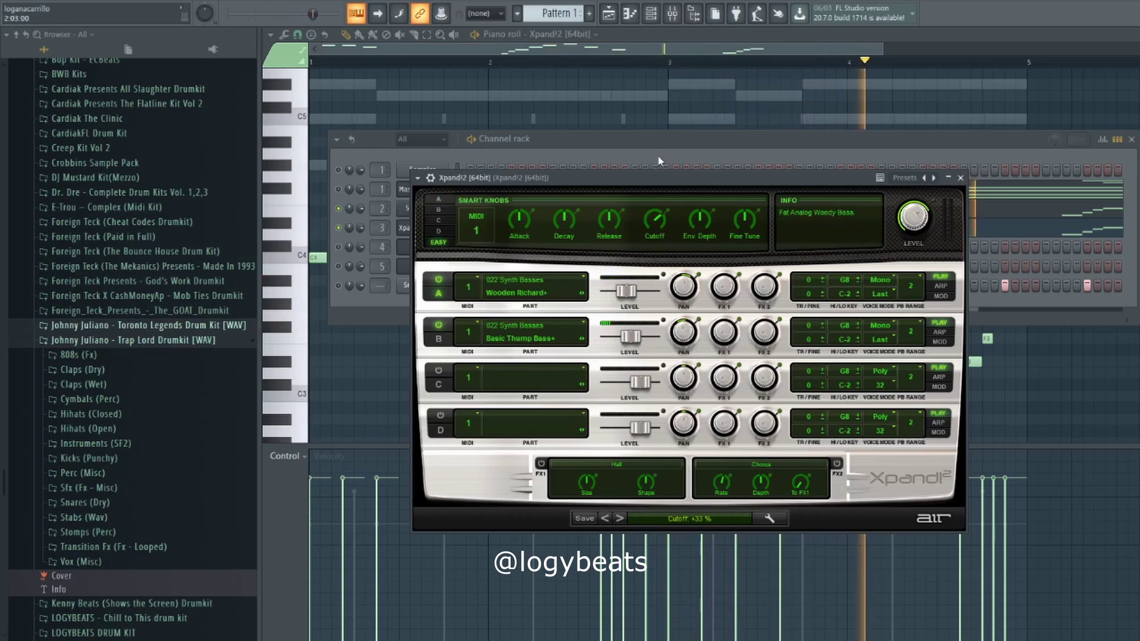
# - Delete the second C4, bar 2's D3 and F3, and bar 4's F3 and G3 from the Xpand!2 line, and play back
pyautogui.click(394, 250)
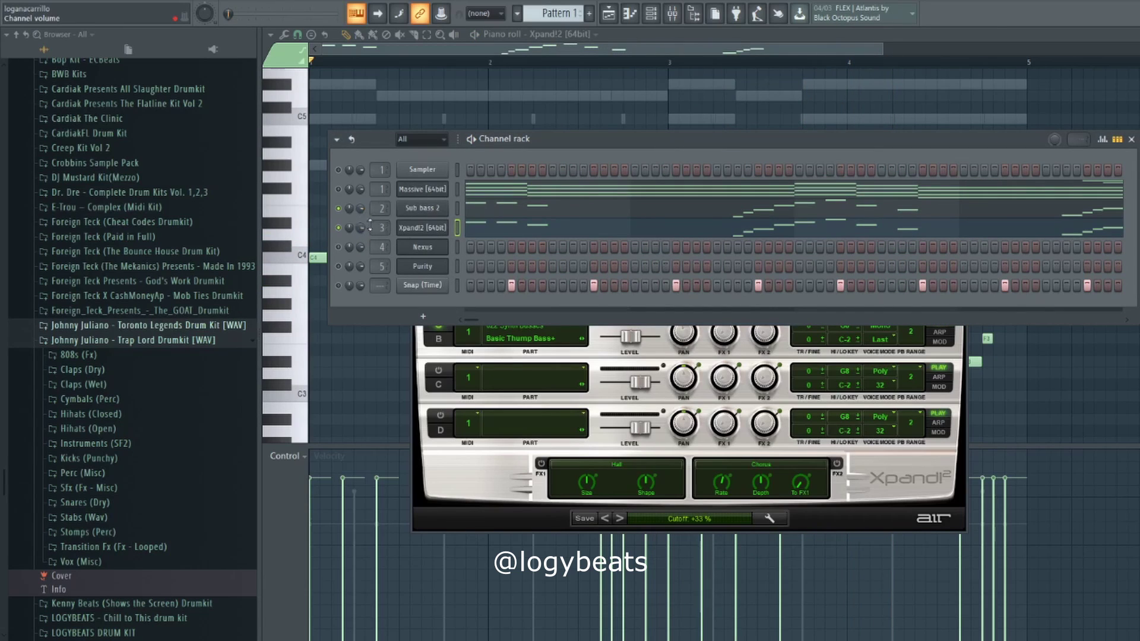
pyautogui.click(494, 227)
pyautogui.click(495, 226)
pyautogui.scroll(3, 363, 63)
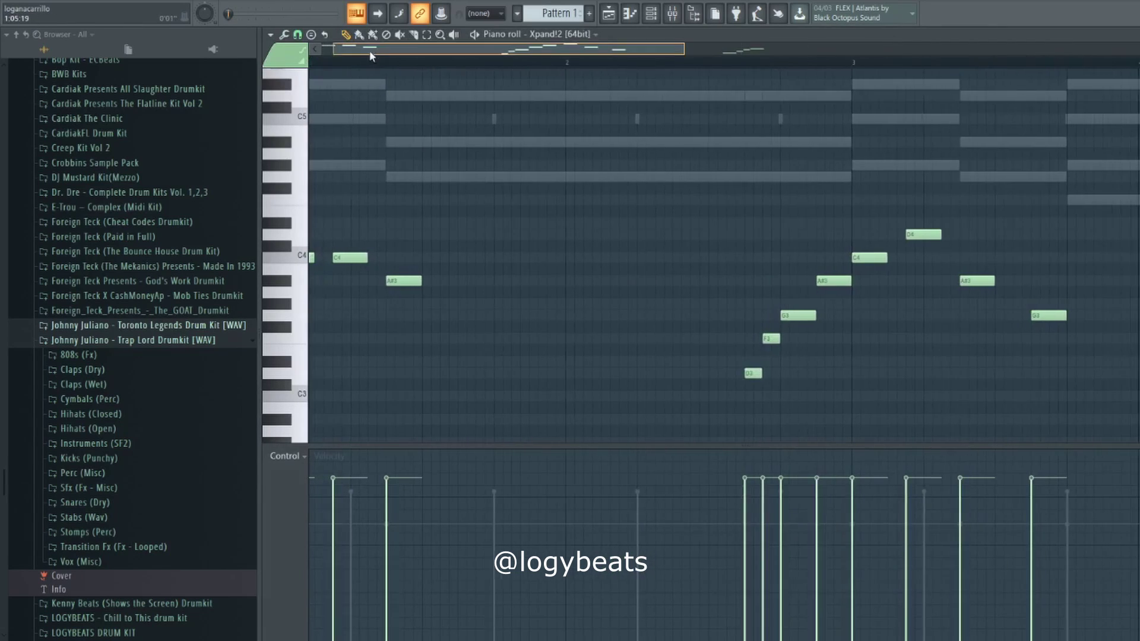
pyautogui.scroll(-5, 361, 63)
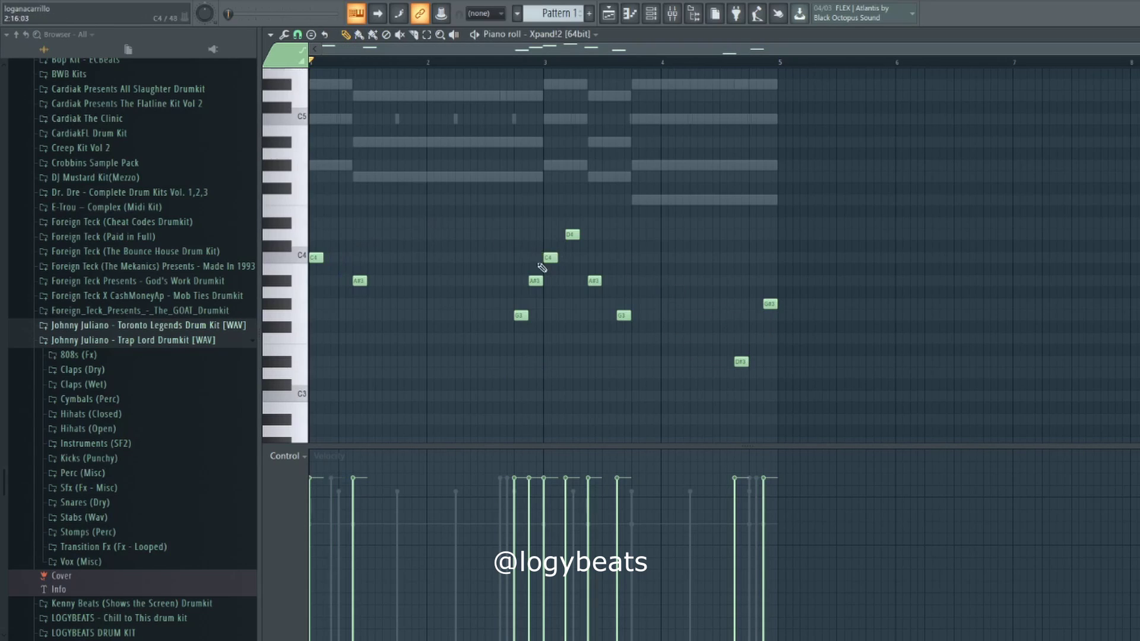
pyautogui.press('space')
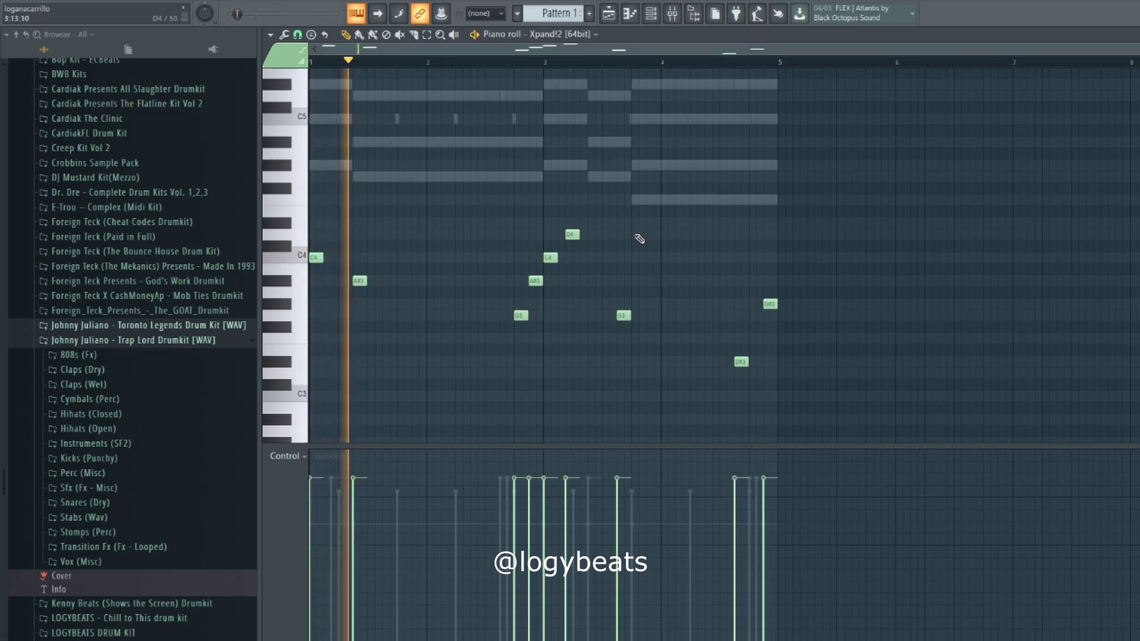
# - Unmute Massive, randomize its chord velocities slightly, and strum the chords with the piano roll strumizer
pyautogui.click(667, 15)
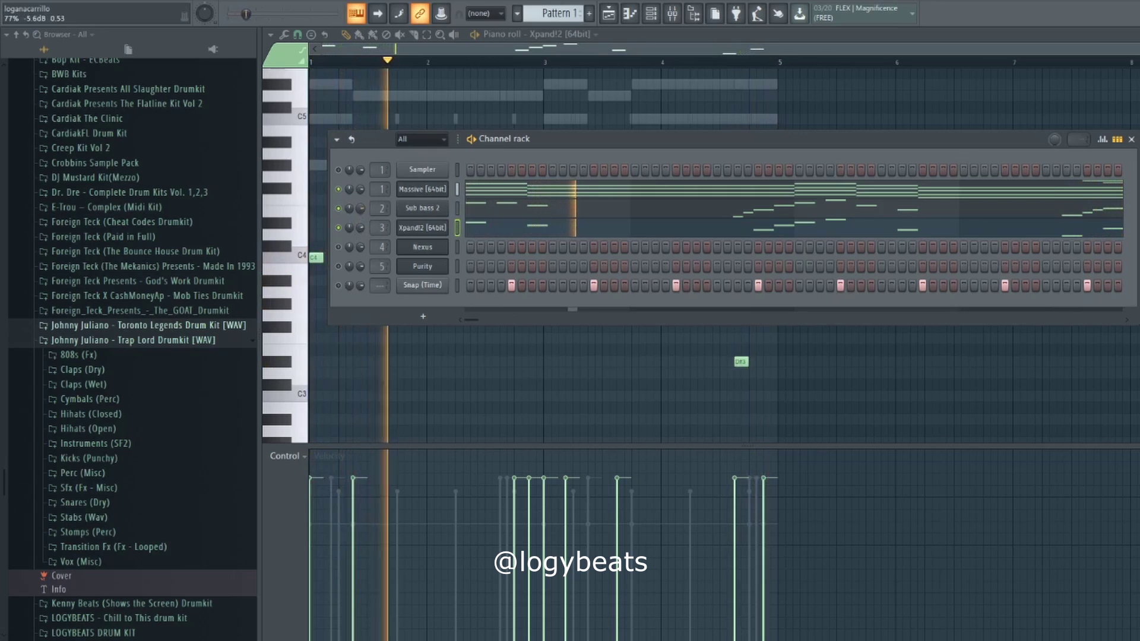
pyautogui.click(471, 191)
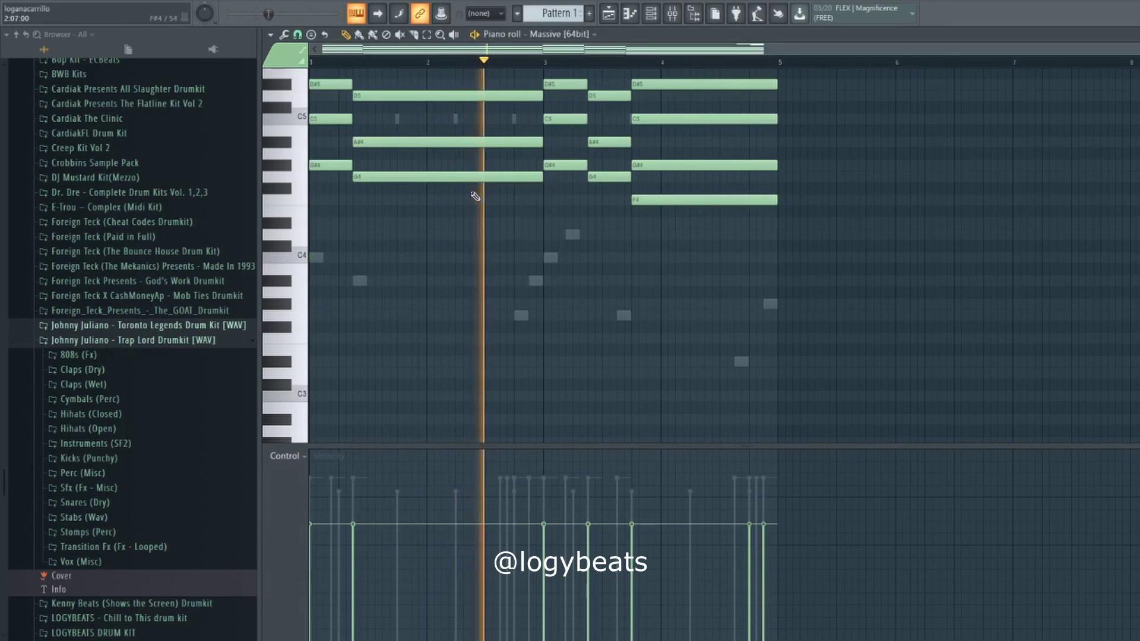
pyautogui.hotkey('alt', 'r')
pyautogui.click(645, 369)
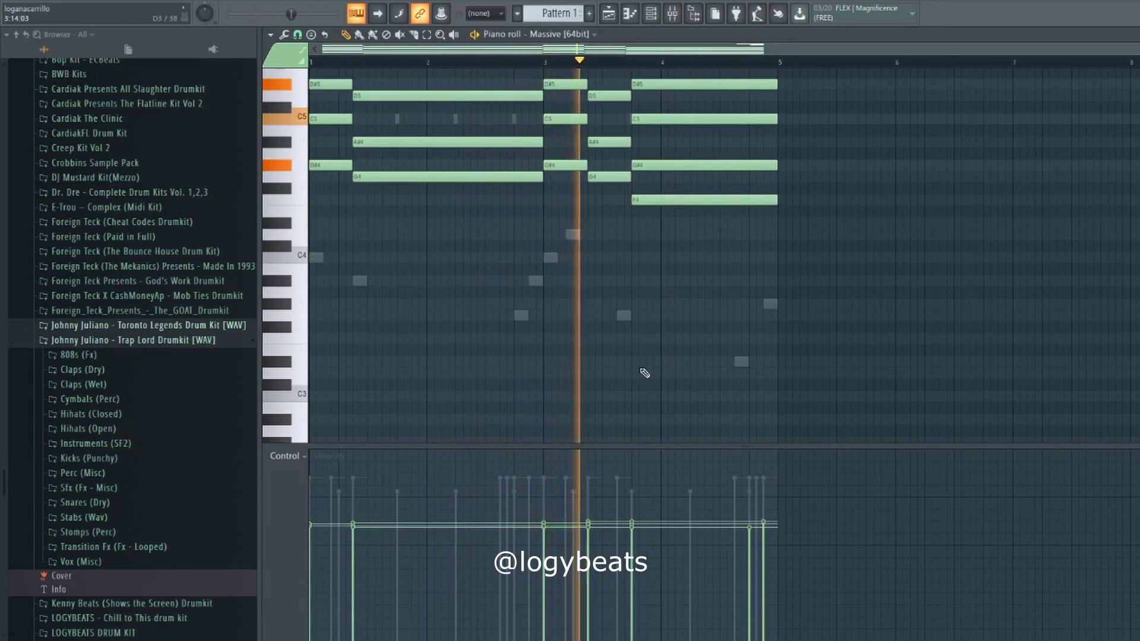
pyautogui.hotkey('alt', 's')
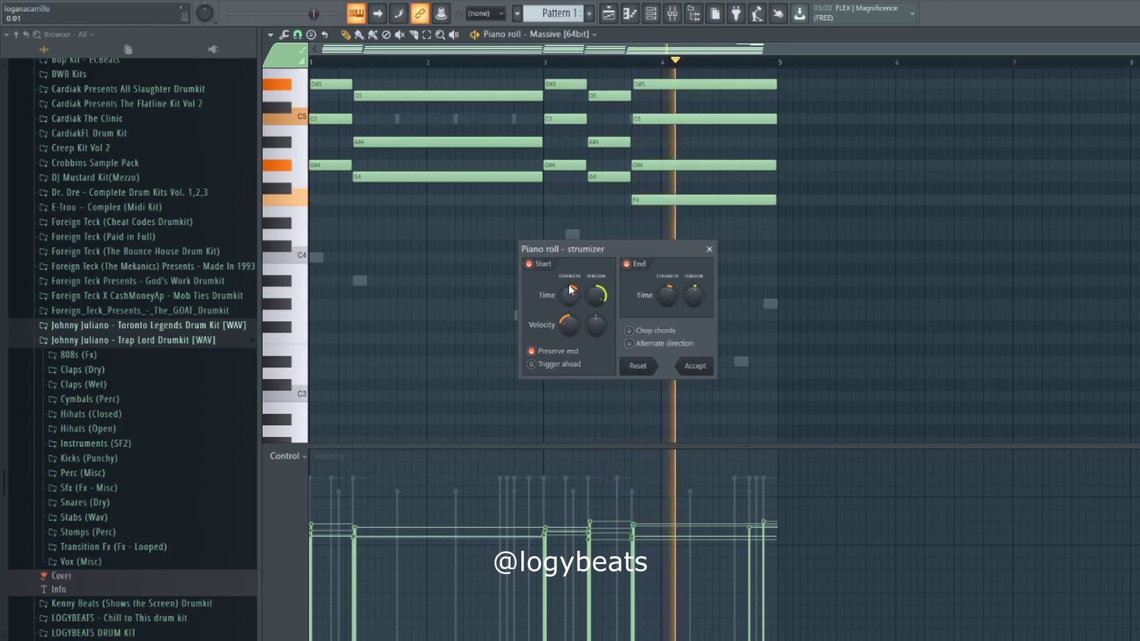
pyautogui.click(705, 369)
# - Unmute the Snap channel in the Channel rack and play the pattern with the strummed chords
pyautogui.scroll(3, 705, 366)
pyautogui.click(652, 14)
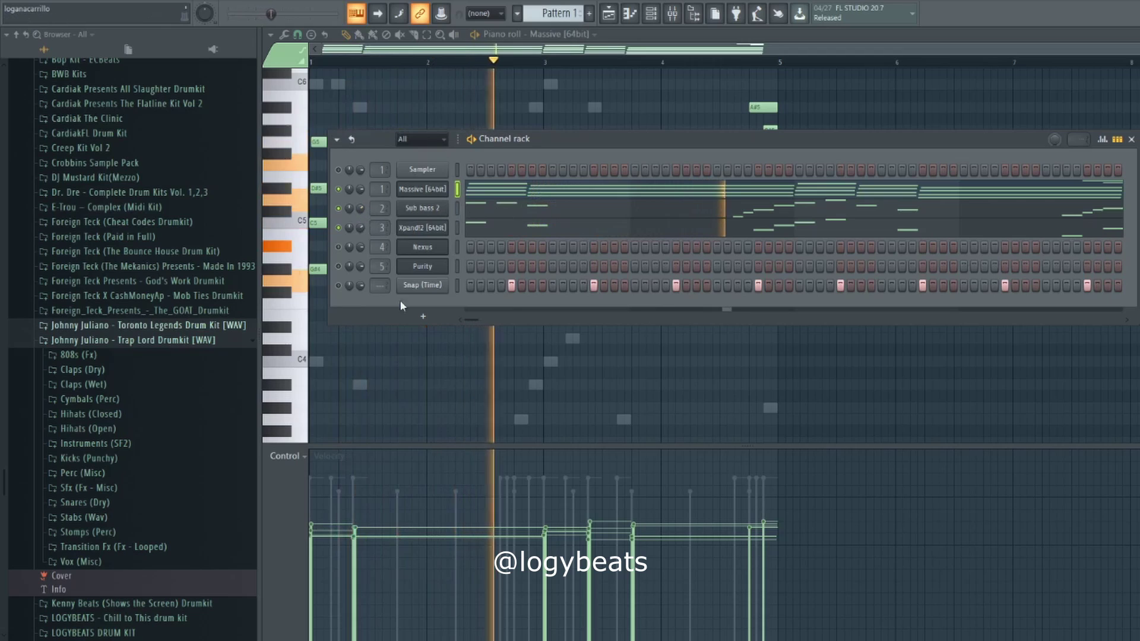
pyautogui.press('space')
pyautogui.press('space')
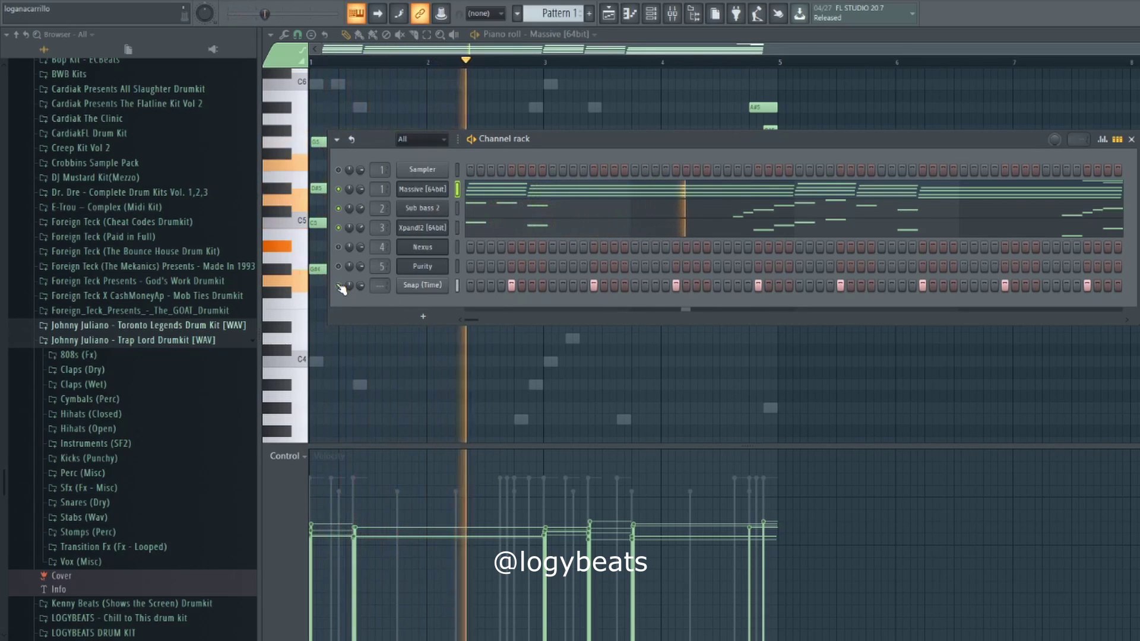
pyautogui.press('space')
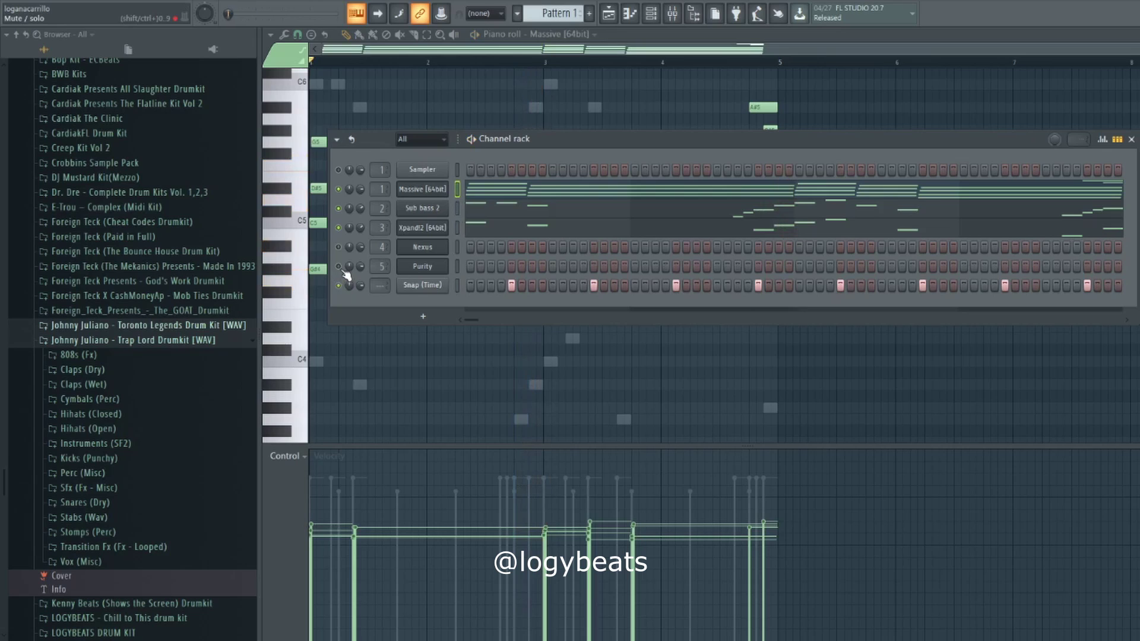
# - Open the Playlist and examine the Pattern 1 clip on Track 1
pyautogui.click(620, 16)
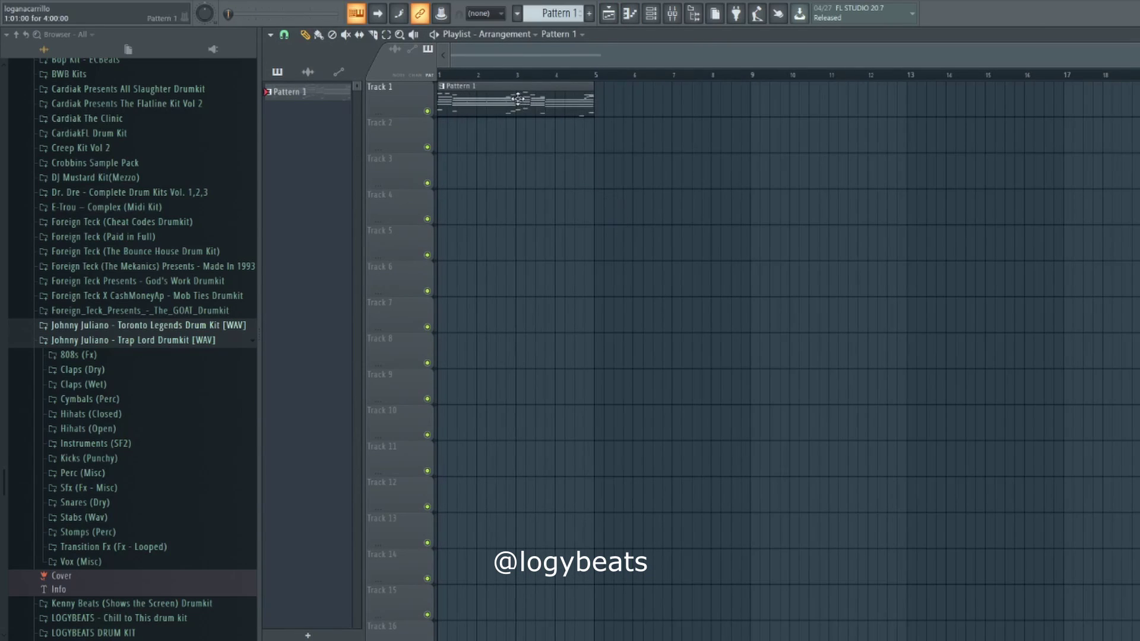
pyautogui.scroll(3, 557, 81)
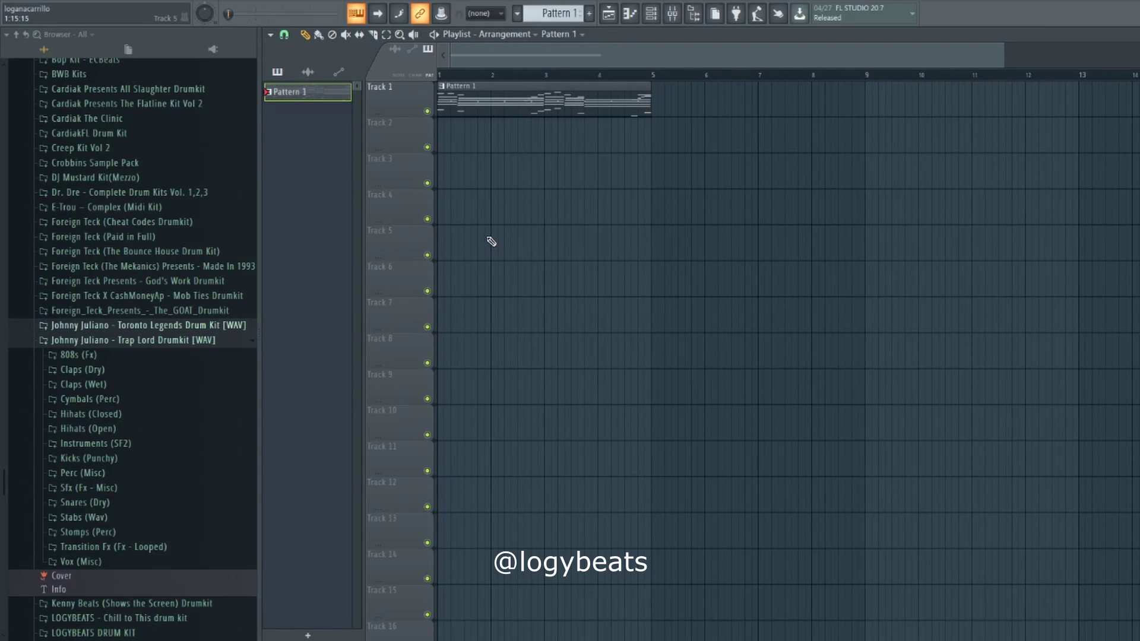
pyautogui.scroll(4, 490, 76)
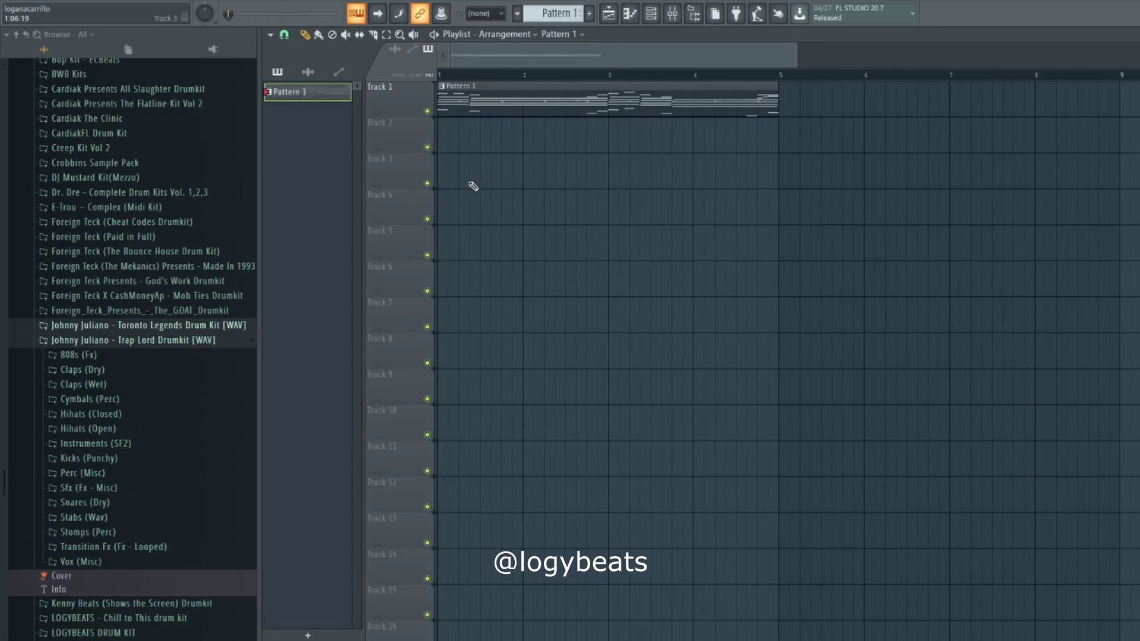
# - Unmute Nexus and Purity in the Channel rack, and audition Nexus's PN Arena Ambience piano
pyautogui.click(651, 16)
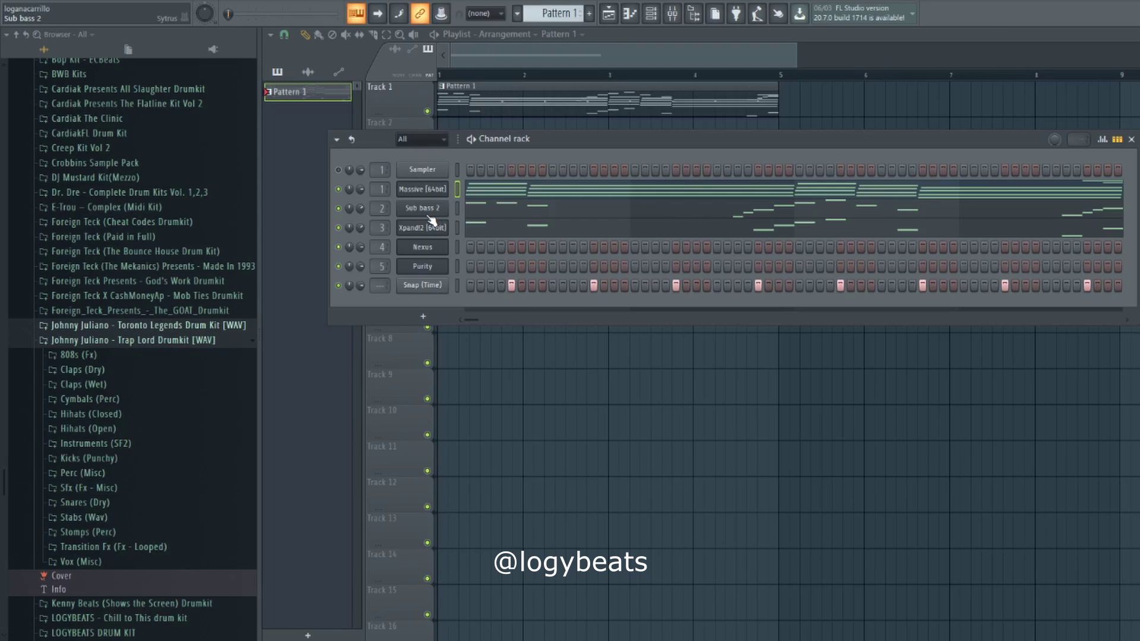
pyautogui.click(425, 249)
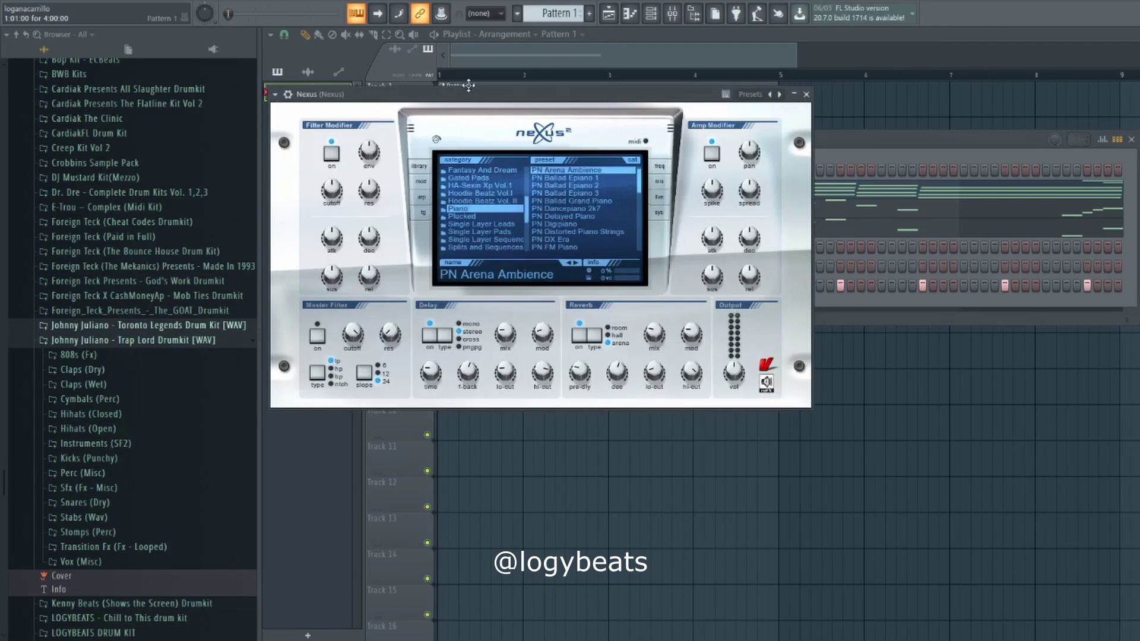
pyautogui.moveTo(471, 101); pyautogui.dragTo(496, 103)
pyautogui.press('v')
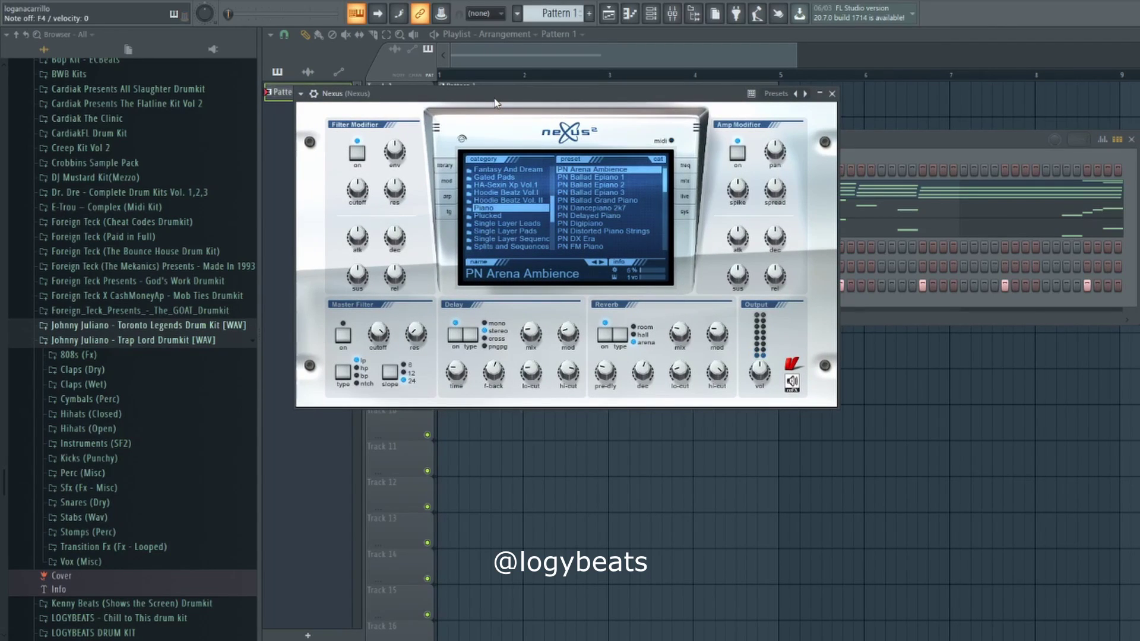
pyautogui.click(881, 139)
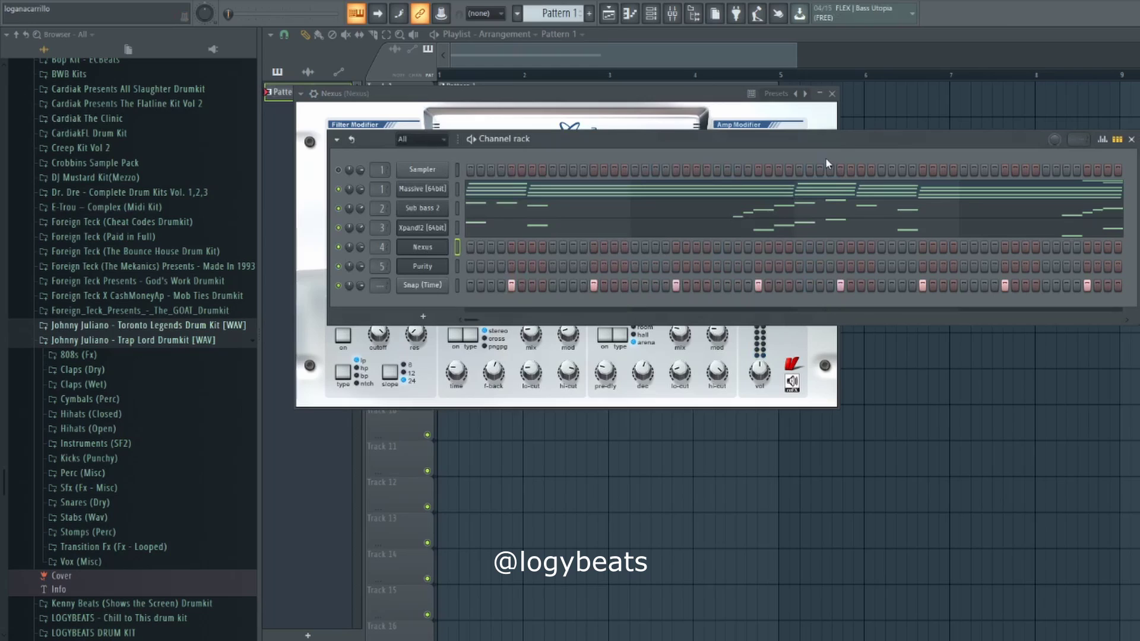
# - Load the Simple Sine preset from the Lead Synth category in Purity
pyautogui.click(440, 269)
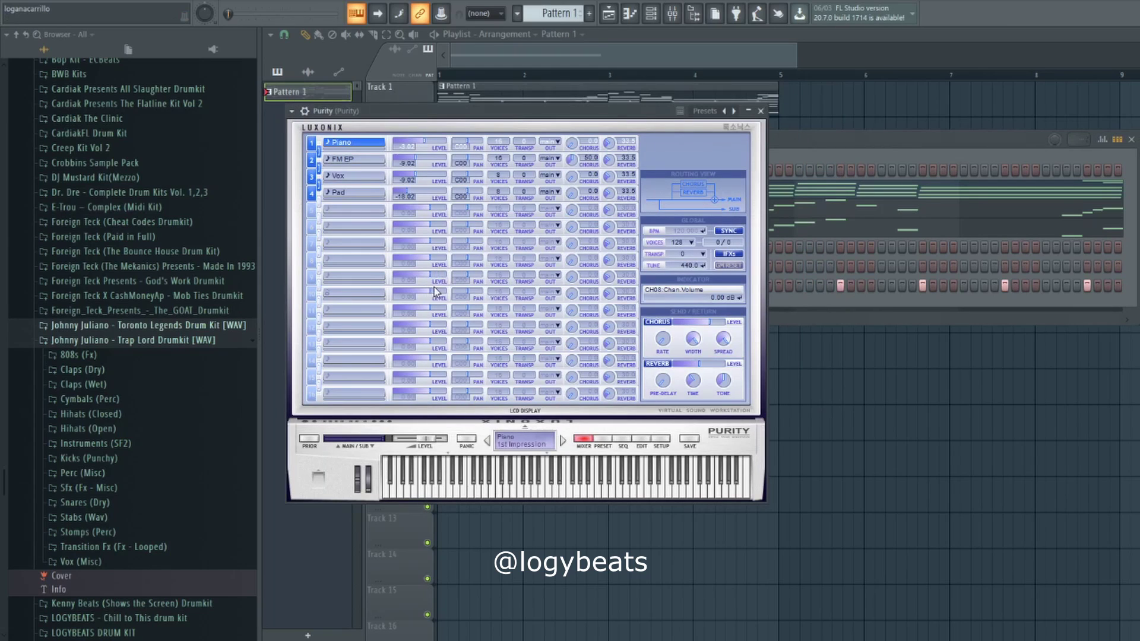
pyautogui.click(603, 440)
pyautogui.click(709, 277)
pyautogui.click(500, 274)
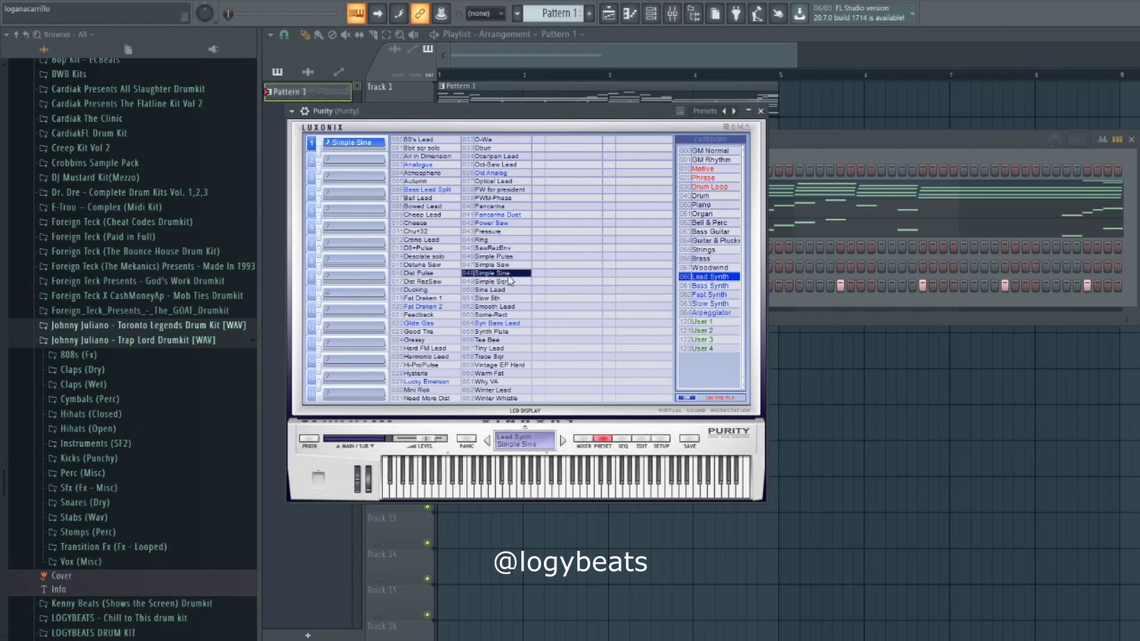
# - Adjust the glide time in Purity's edit page for the Simple Sine patch and audition a note
pyautogui.click(641, 439)
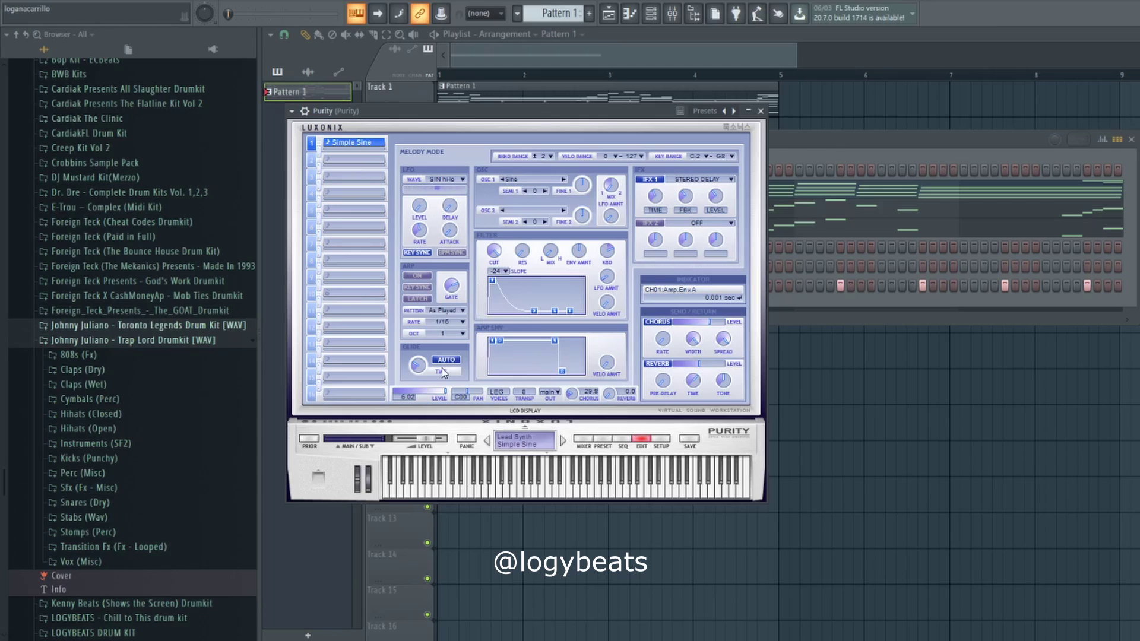
pyautogui.moveTo(418, 366); pyautogui.dragTo(419, 375)
pyautogui.press('c')
# - Bring the Purity window back up and audition the Simple Sine lead with C5 and F5 notes
pyautogui.click(864, 144)
pyautogui.click(431, 262)
pyautogui.click(424, 262)
pyautogui.press('q')
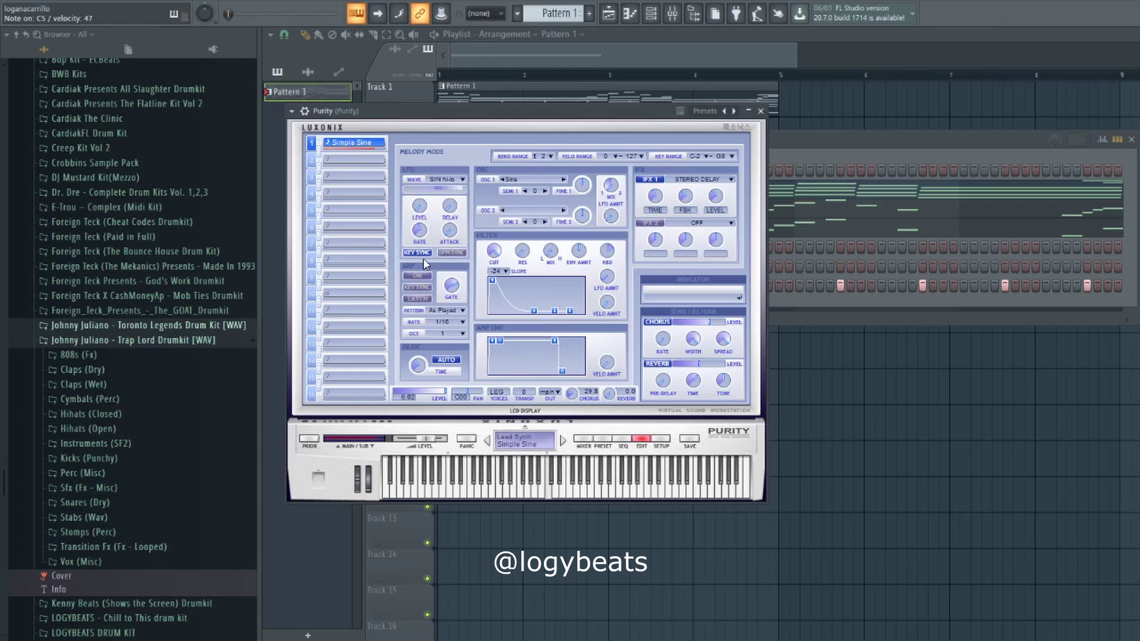
pyautogui.press('r')
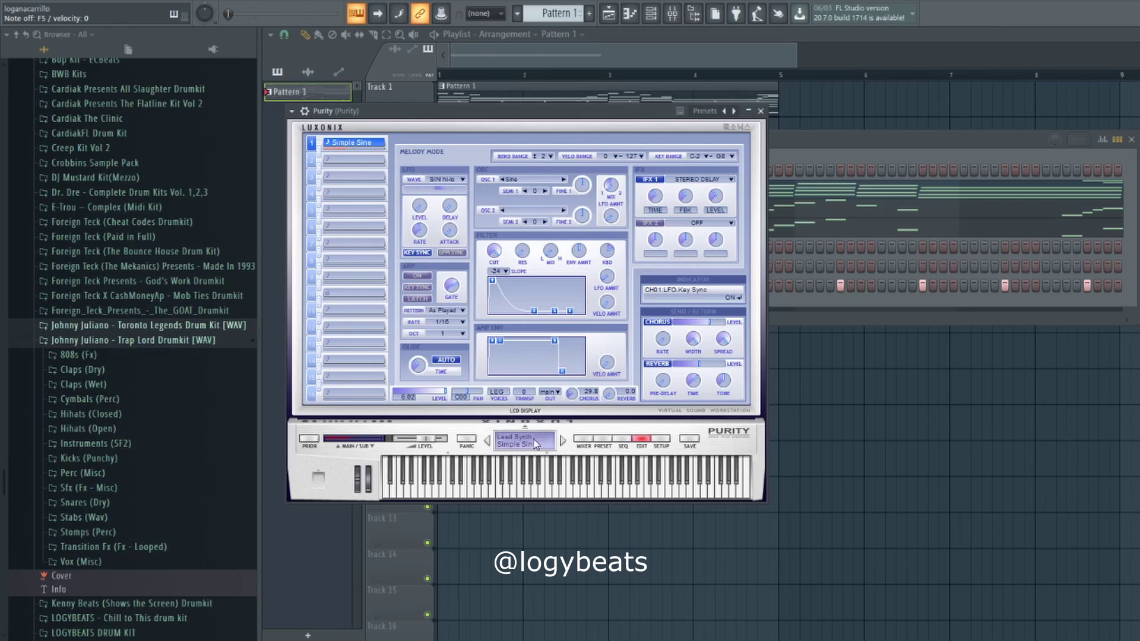
# - Try the Sine Lead, Simple Sqr and Simple Saw presets from Purity's Lead Synth category
pyautogui.click(599, 440)
pyautogui.click(584, 440)
pyautogui.click(602, 440)
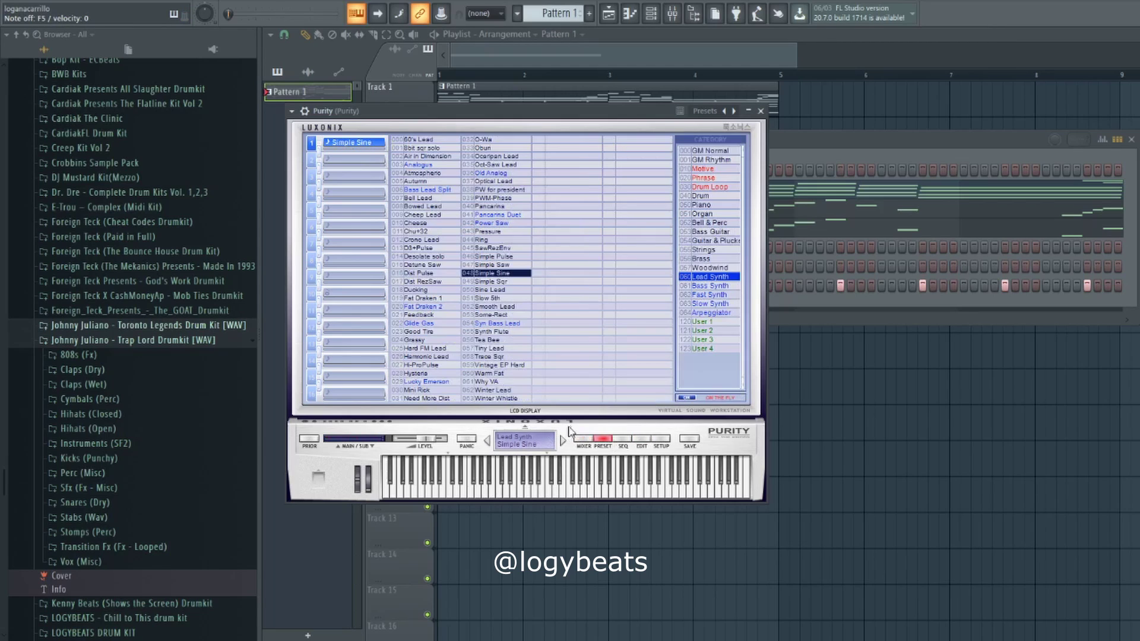
pyautogui.click(494, 291)
pyautogui.press('e')
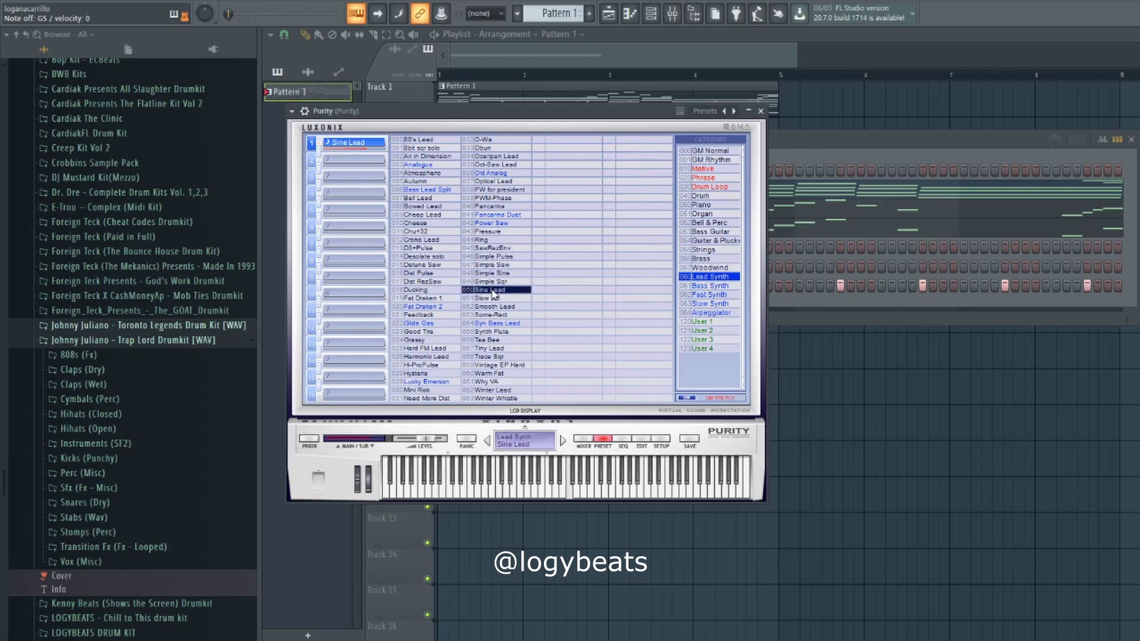
pyautogui.click(495, 281)
pyautogui.click(492, 266)
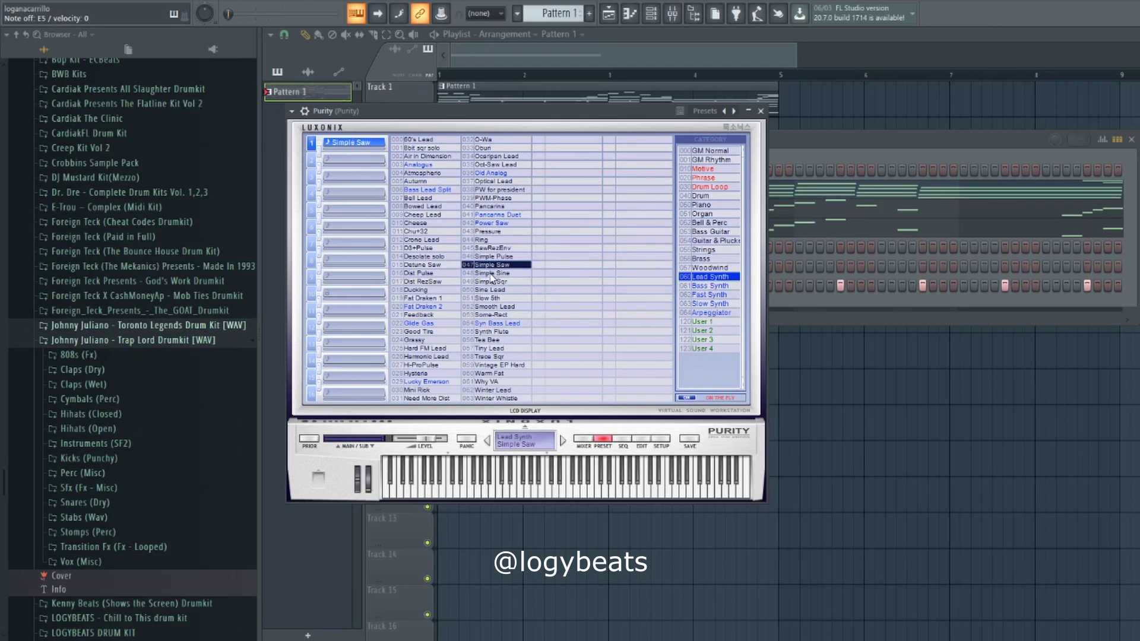
# - Reload the Simple Sine preset in Purity, audition a note and return to its edit page
pyautogui.click(488, 273)
pyautogui.press('x')
pyautogui.click(635, 440)
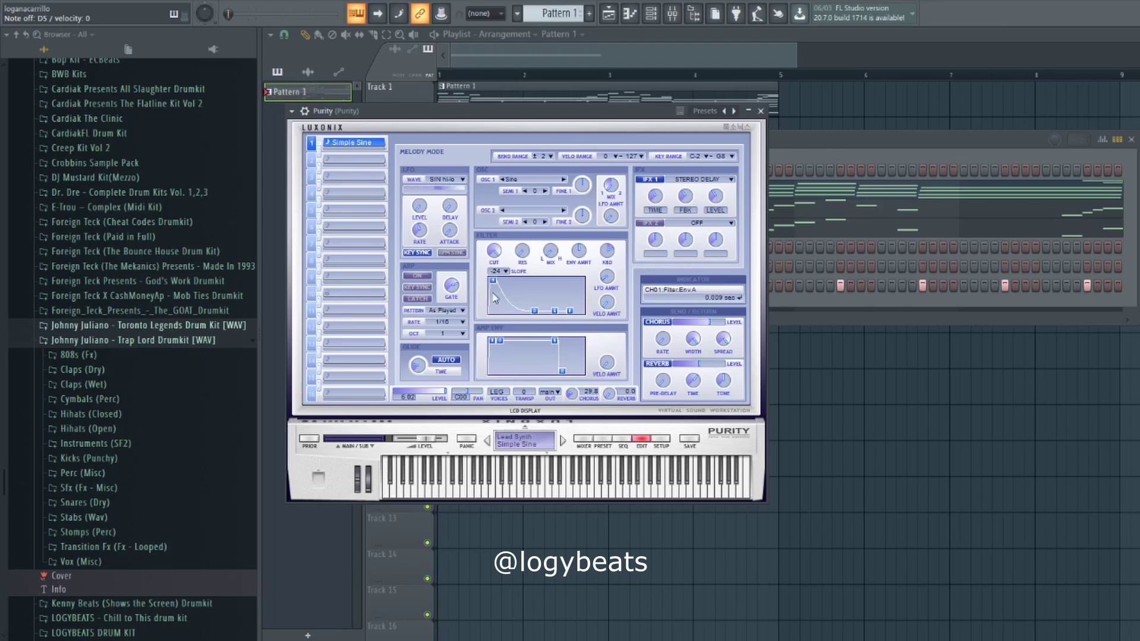
# - Open the piano roll for the Purity channel from the Channel rack
pyautogui.click(785, 153)
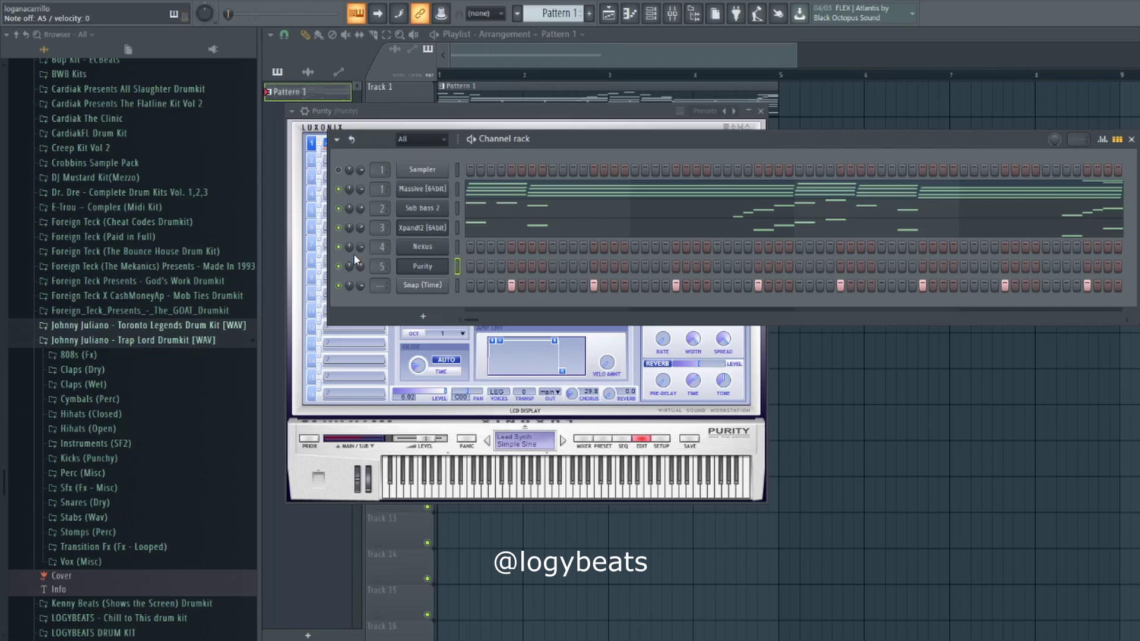
pyautogui.click(288, 169)
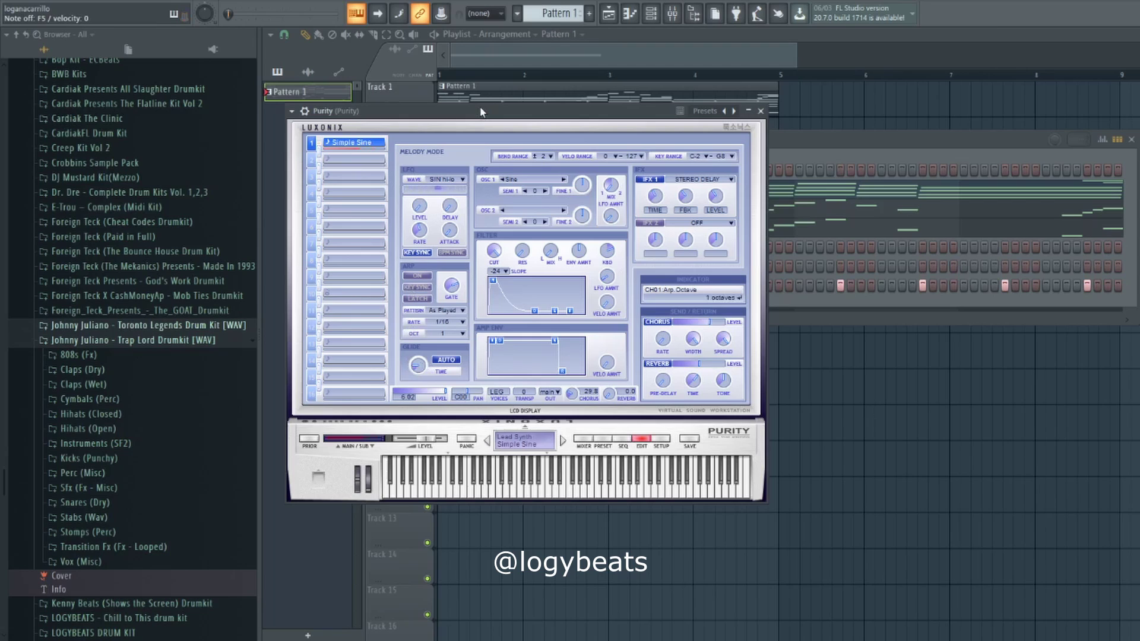
pyautogui.click(830, 145)
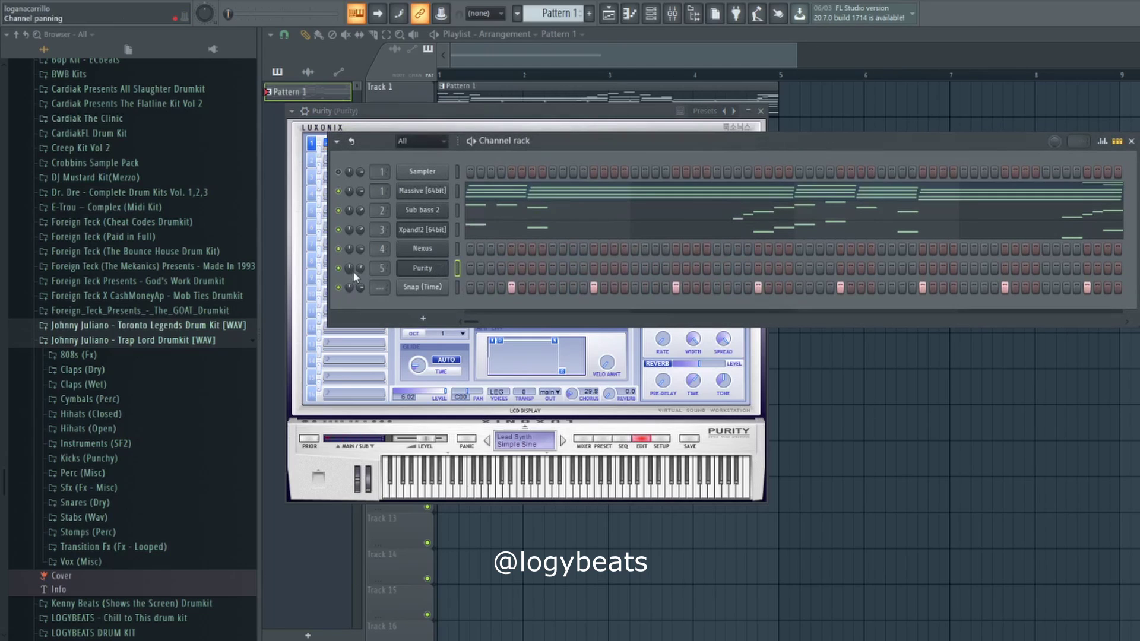
pyautogui.rightClick(441, 267)
pyautogui.click(466, 266)
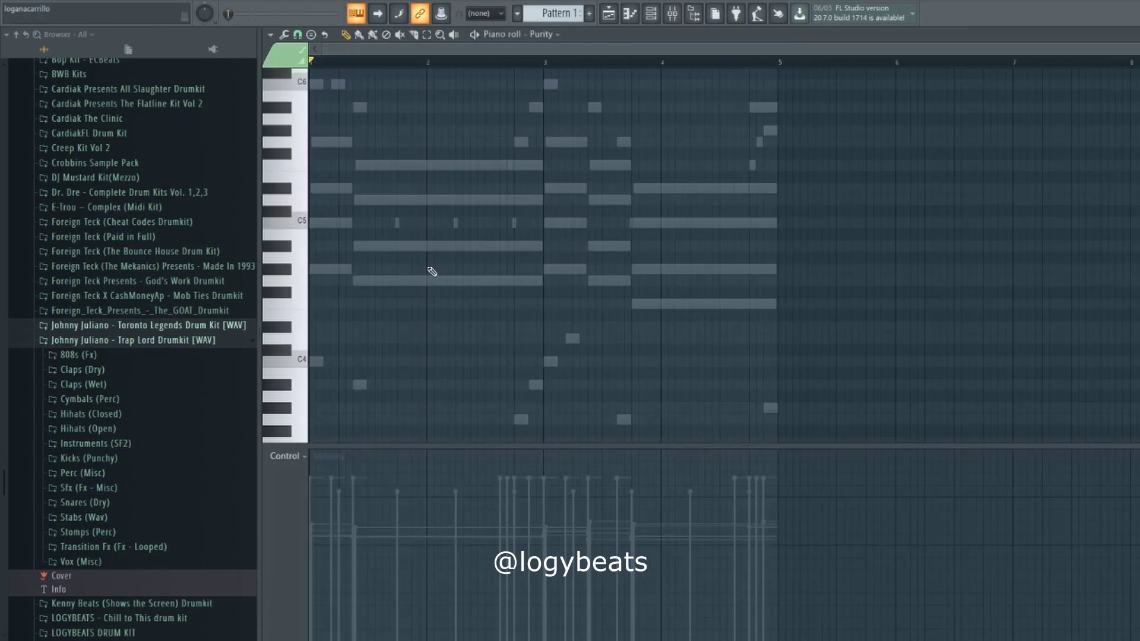
# - Place a G5 note at the very start of bar 1 in Purity's piano roll
pyautogui.scroll(4, 383, 64)
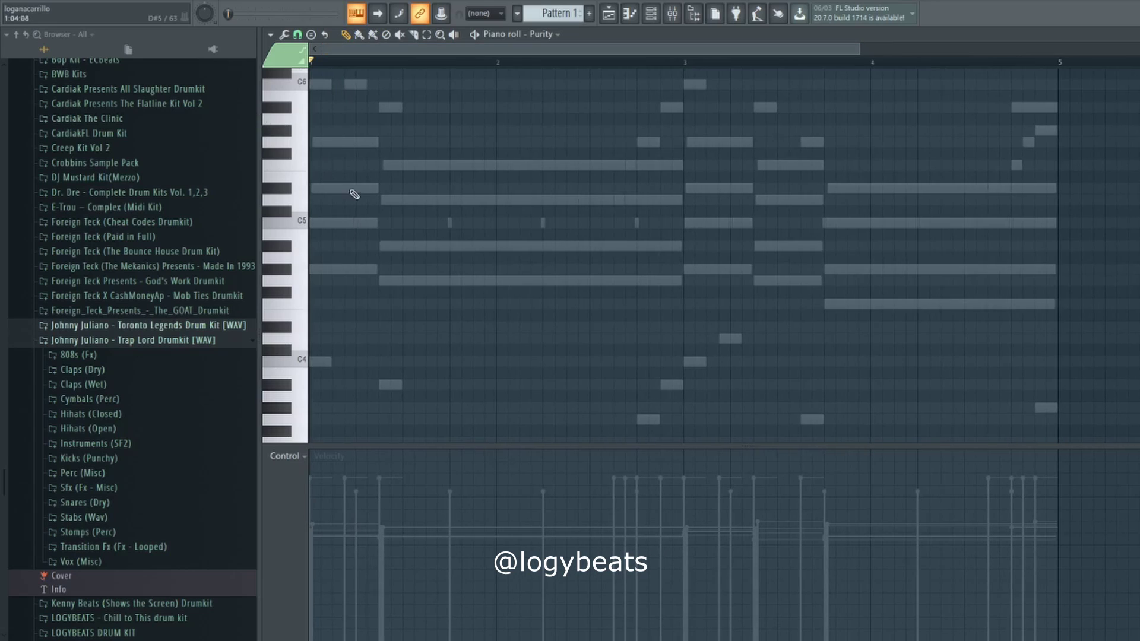
pyautogui.scroll(3, 356, 190)
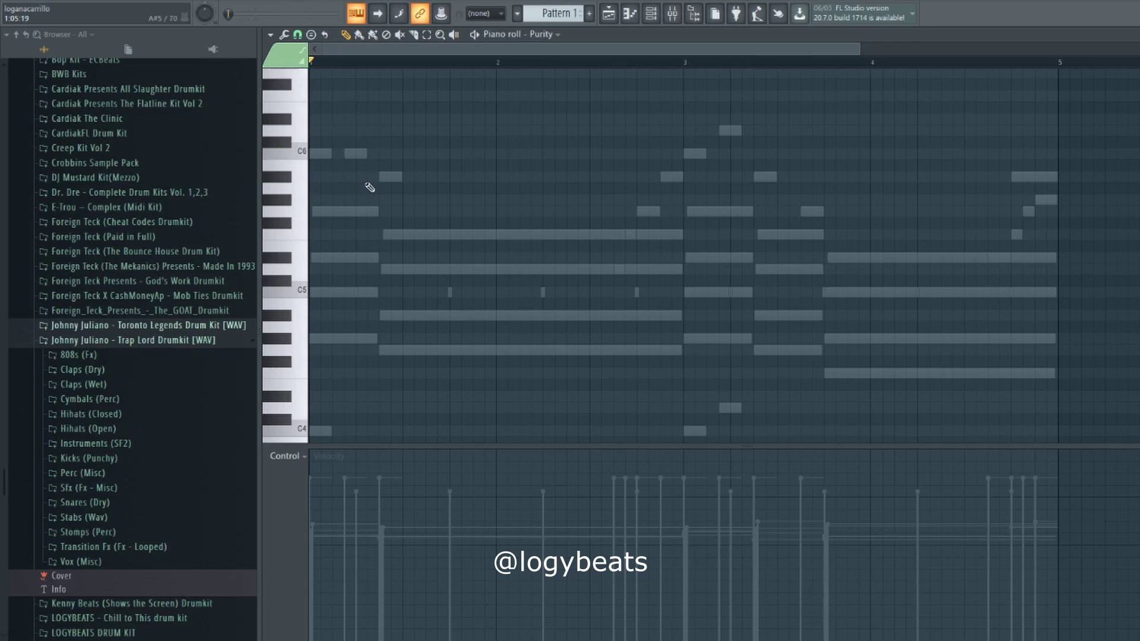
pyautogui.scroll(5, 369, 187)
pyautogui.scroll(2, 356, 63)
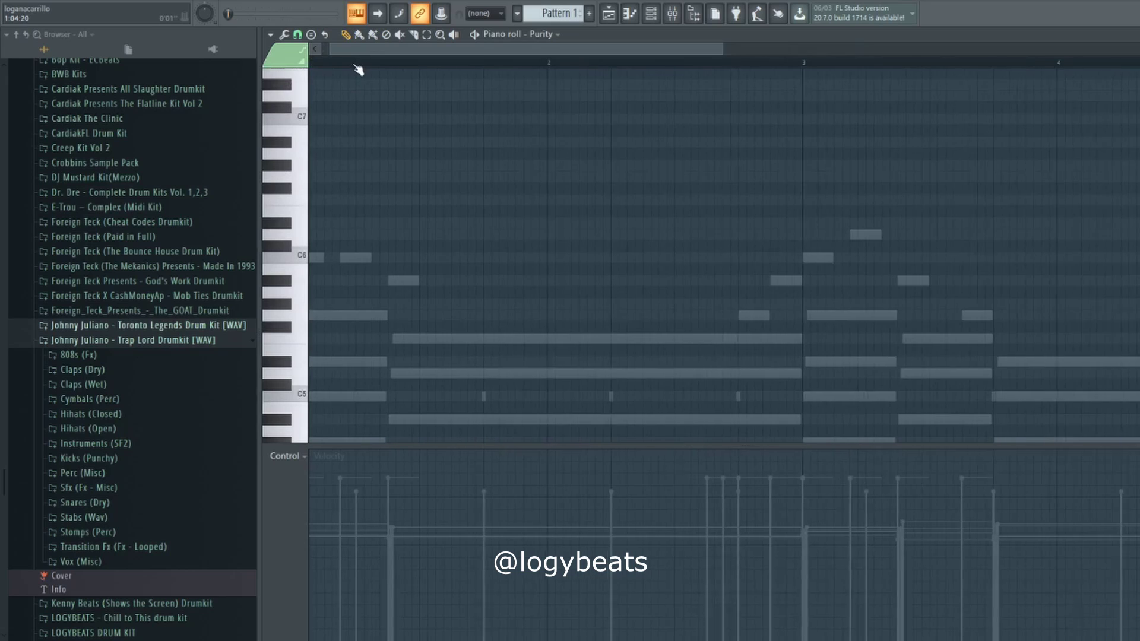
pyautogui.click(653, 21)
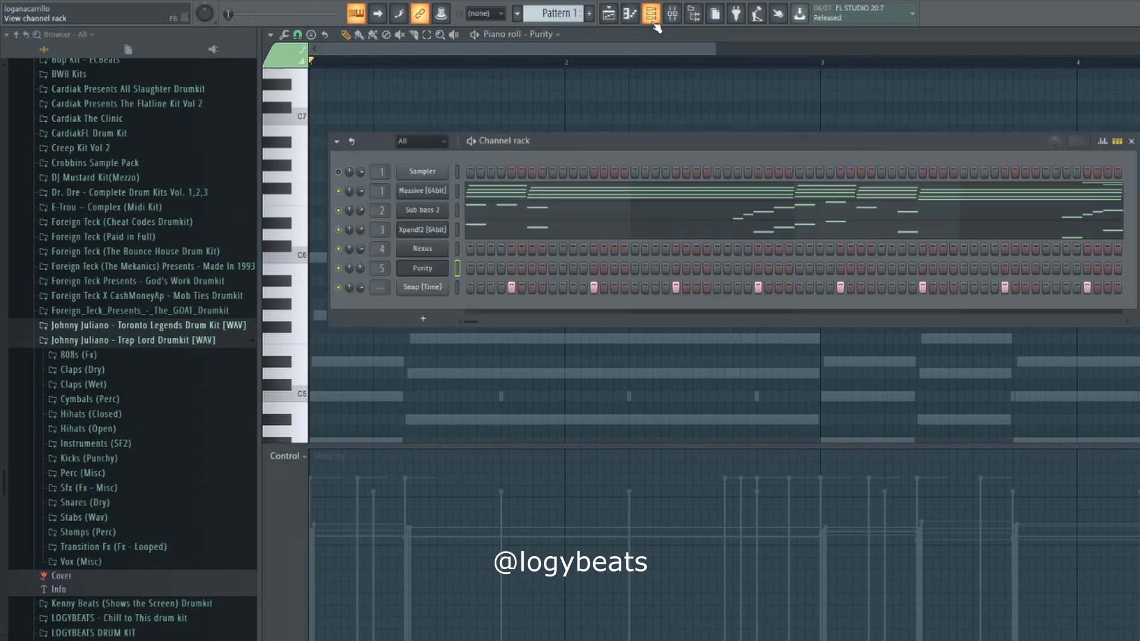
pyautogui.press('F6')
pyautogui.scroll(-3, 353, 107)
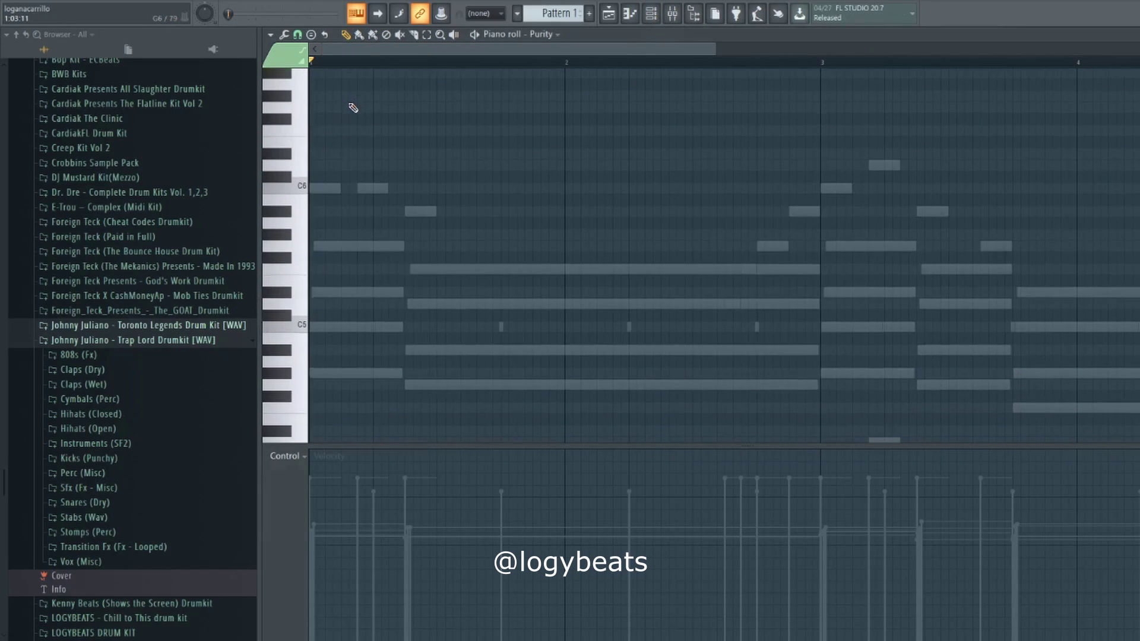
pyautogui.scroll(-4, 364, 199)
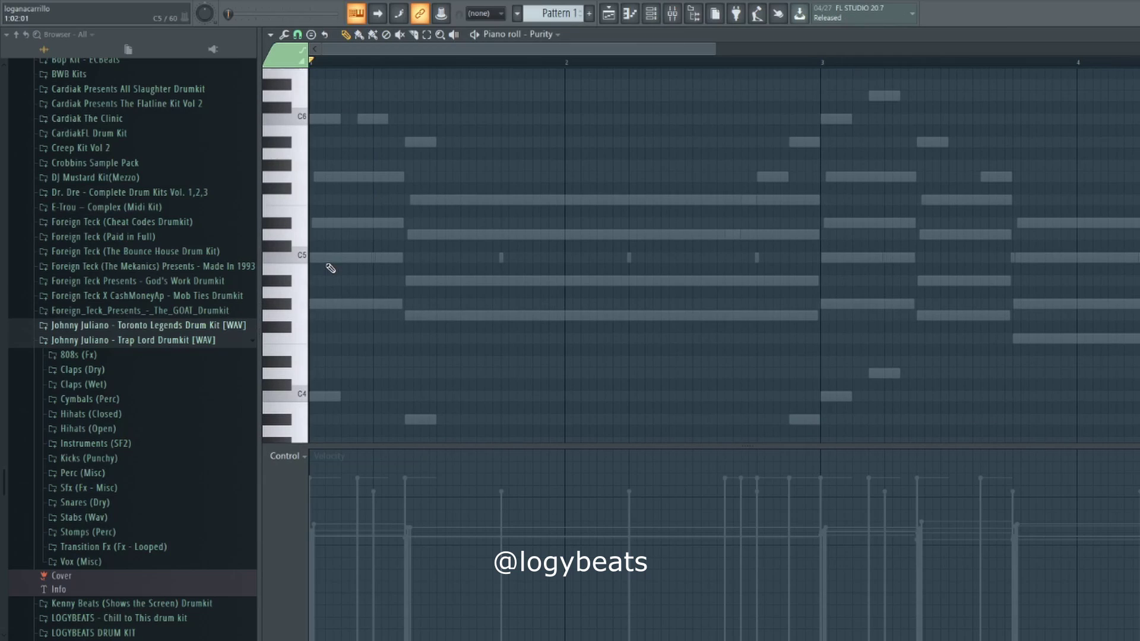
pyautogui.click(319, 177)
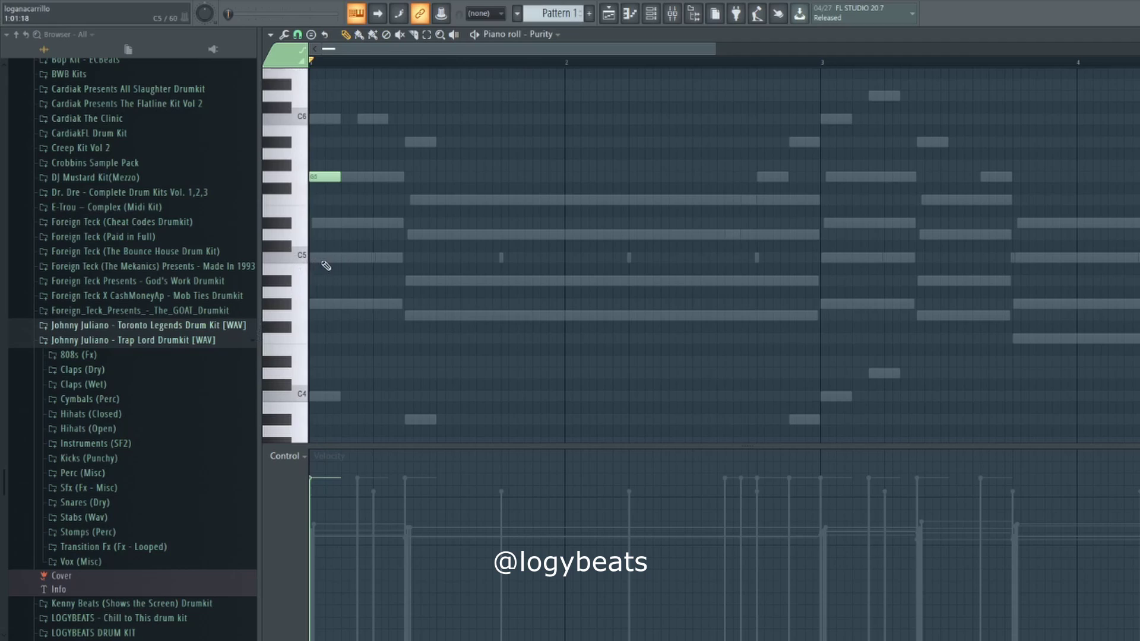
pyautogui.scroll(1, 409, 232)
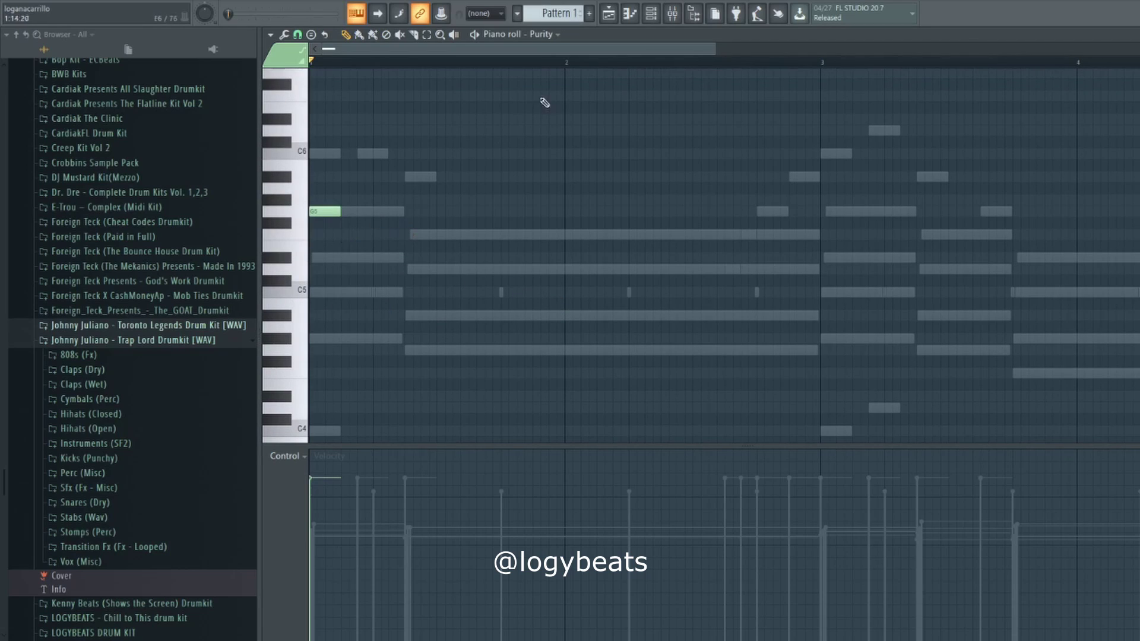
# - Lengthen the opening G5 note to about three steps and play the pattern briefly
pyautogui.click(653, 18)
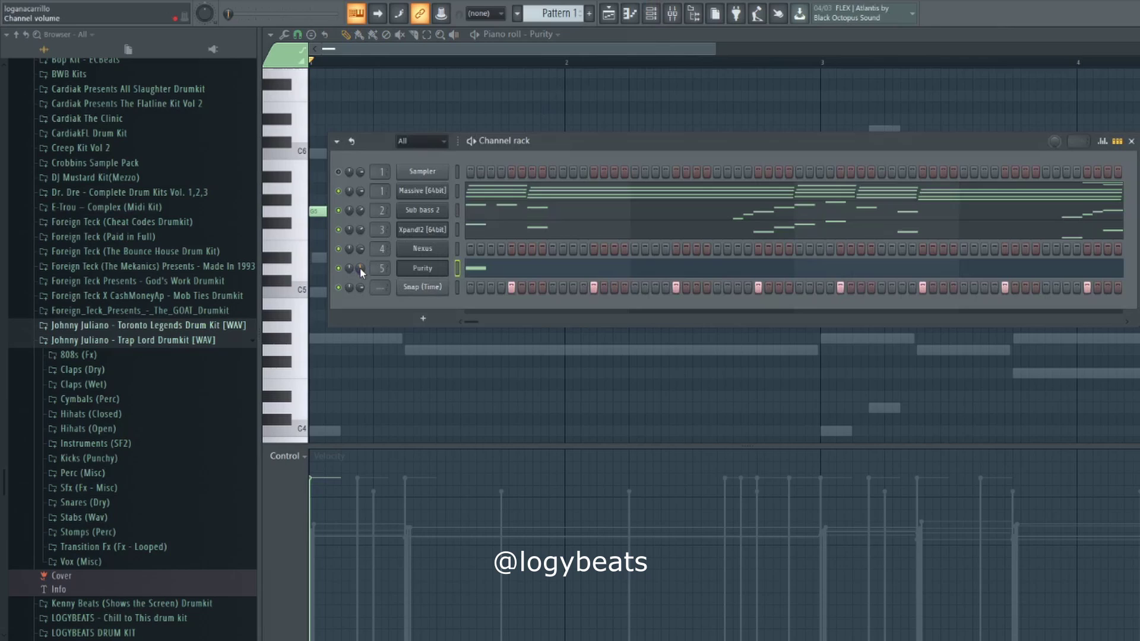
pyautogui.click(365, 124)
pyautogui.keyDown('ctrl'); pyautogui.click(334, 214); pyautogui.keyUp('ctrl')
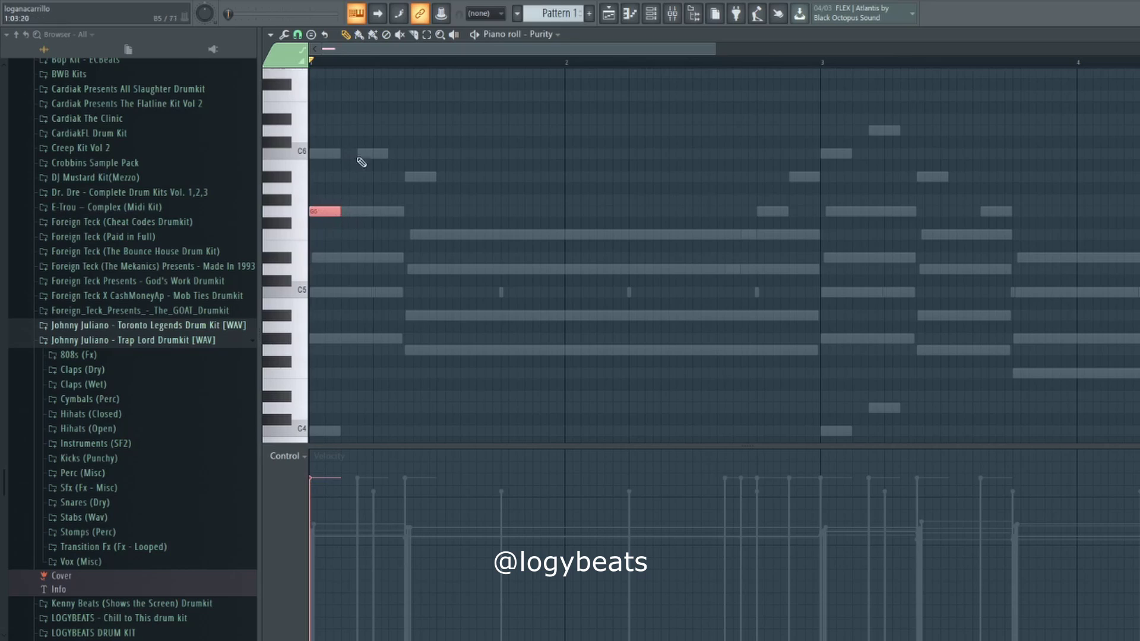
pyautogui.keyDown('ctrl'); pyautogui.click(358, 157); pyautogui.keyUp('ctrl')
pyautogui.moveTo(339, 212); pyautogui.dragTo(354, 212)
pyautogui.press('space')
pyautogui.press('space')
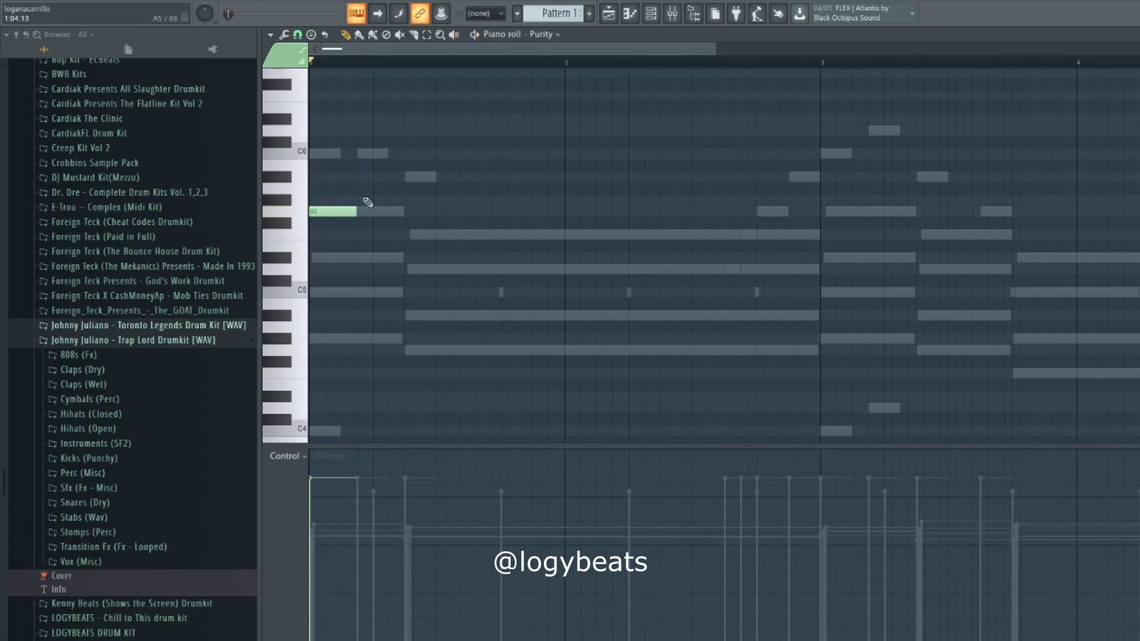
# - Extend the opening G5 note to just past step 5 of bar 2, checking its length against playback
pyautogui.click(653, 17)
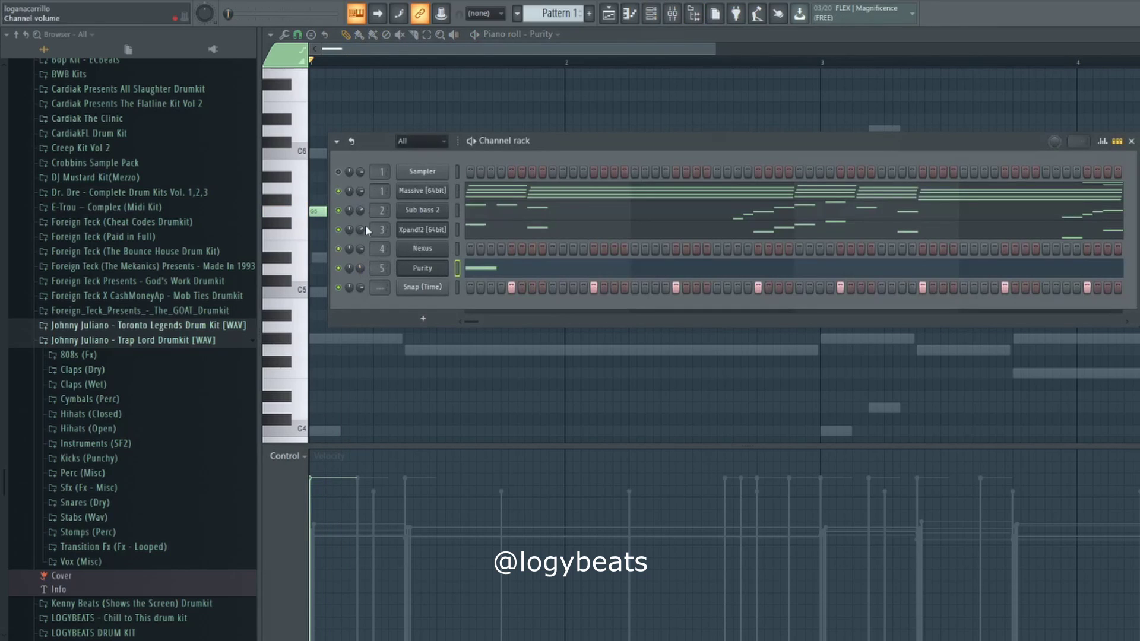
pyautogui.press('F6')
pyautogui.moveTo(355, 215); pyautogui.dragTo(502, 219)
pyautogui.press('space')
pyautogui.press('space')
pyautogui.press('space')
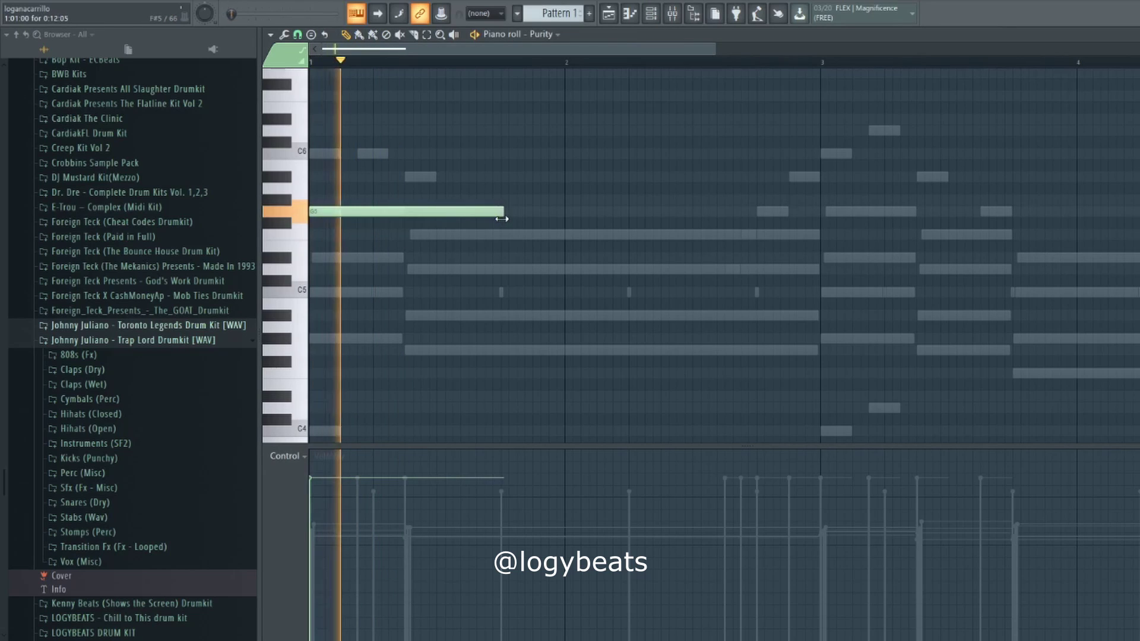
pyautogui.press('space')
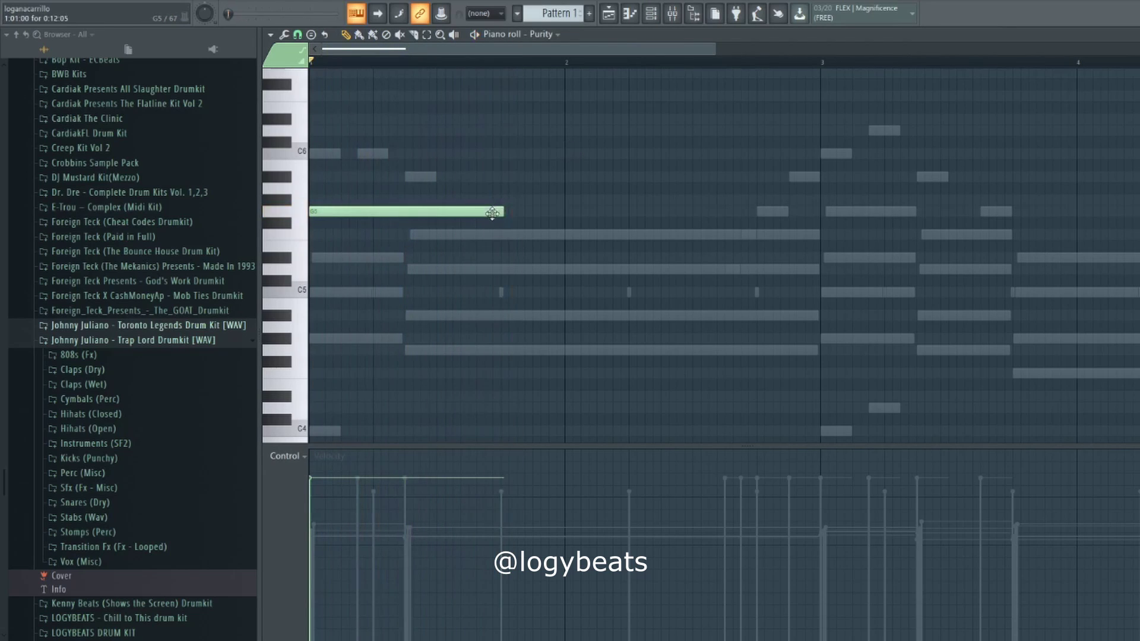
pyautogui.moveTo(502, 214); pyautogui.dragTo(634, 215)
pyautogui.press('space')
pyautogui.press('space')
pyautogui.press('space')
pyautogui.click(631, 269)
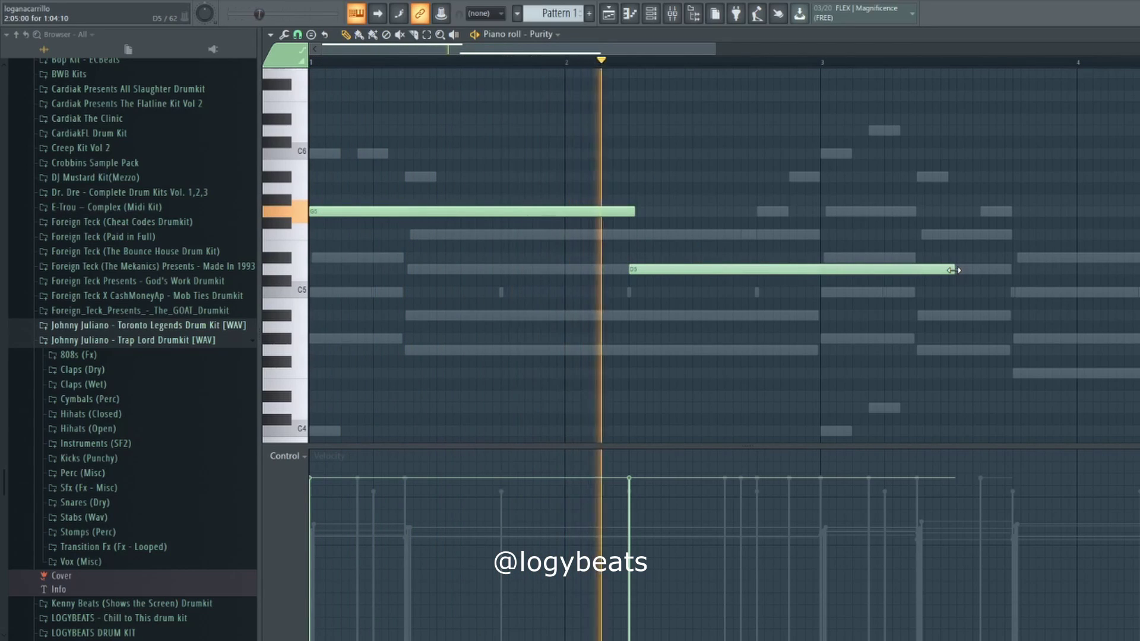
pyautogui.moveTo(954, 270); pyautogui.dragTo(690, 270)
pyautogui.rightClick(675, 271)
pyautogui.press('space')
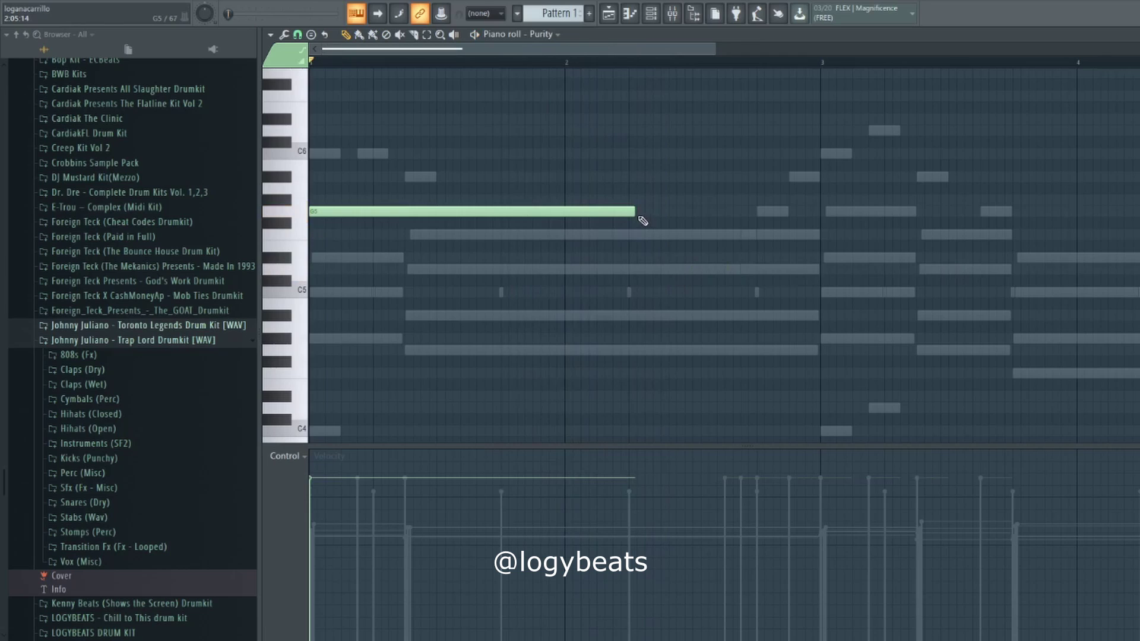
# - Extend the G5 note to just past step 7 of bar 2 and add a D5 note there, about two steps long
pyautogui.moveTo(641, 219); pyautogui.dragTo(666, 215)
pyautogui.press('space')
pyautogui.click(663, 269)
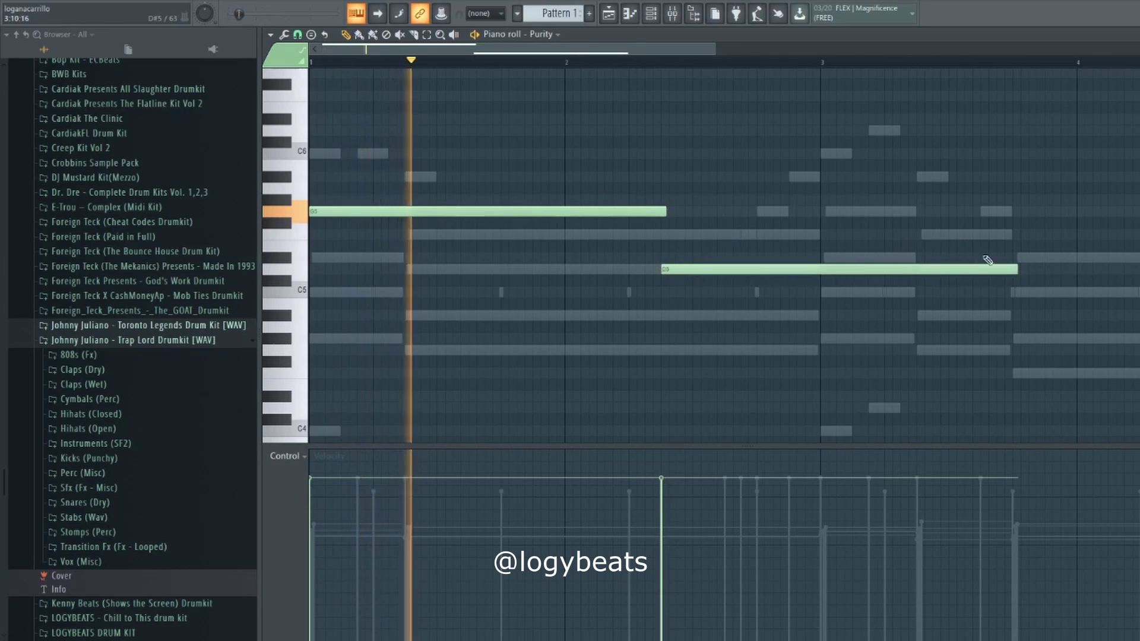
pyautogui.moveTo(1017, 269); pyautogui.dragTo(698, 270)
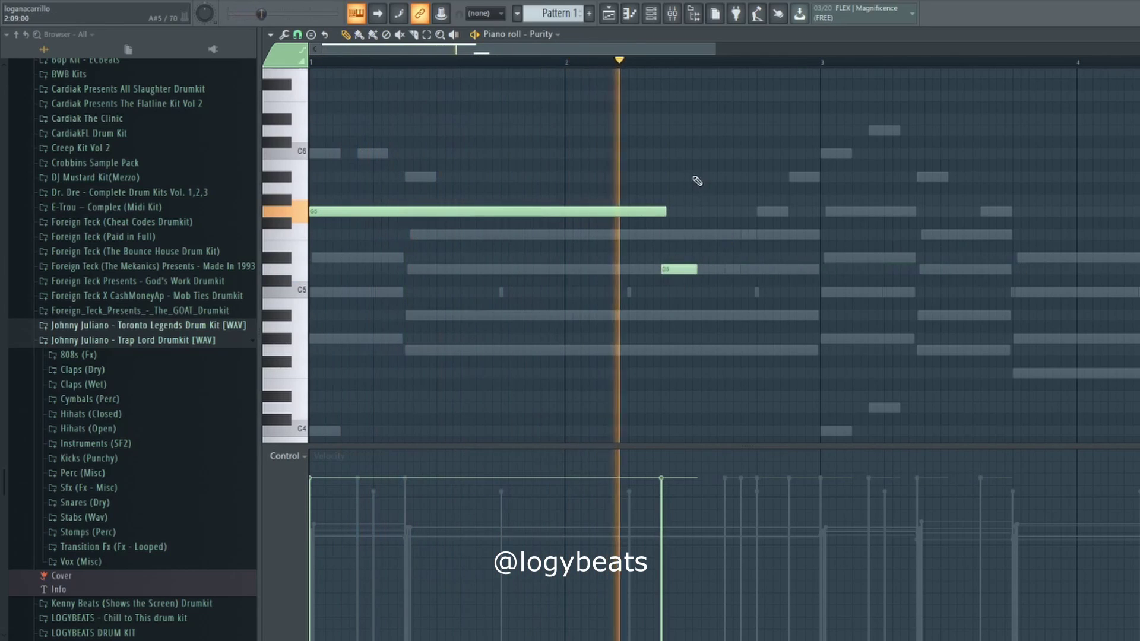
pyautogui.click(696, 177)
pyautogui.press('space')
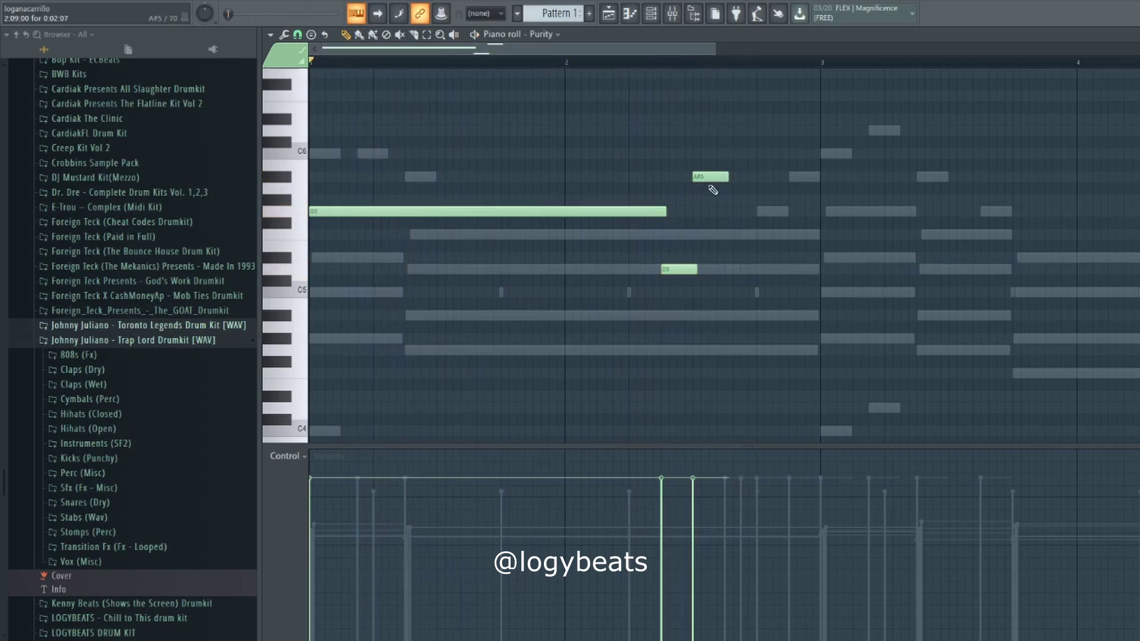
pyautogui.moveTo(717, 177); pyautogui.dragTo(716, 153)
pyautogui.click(739, 177)
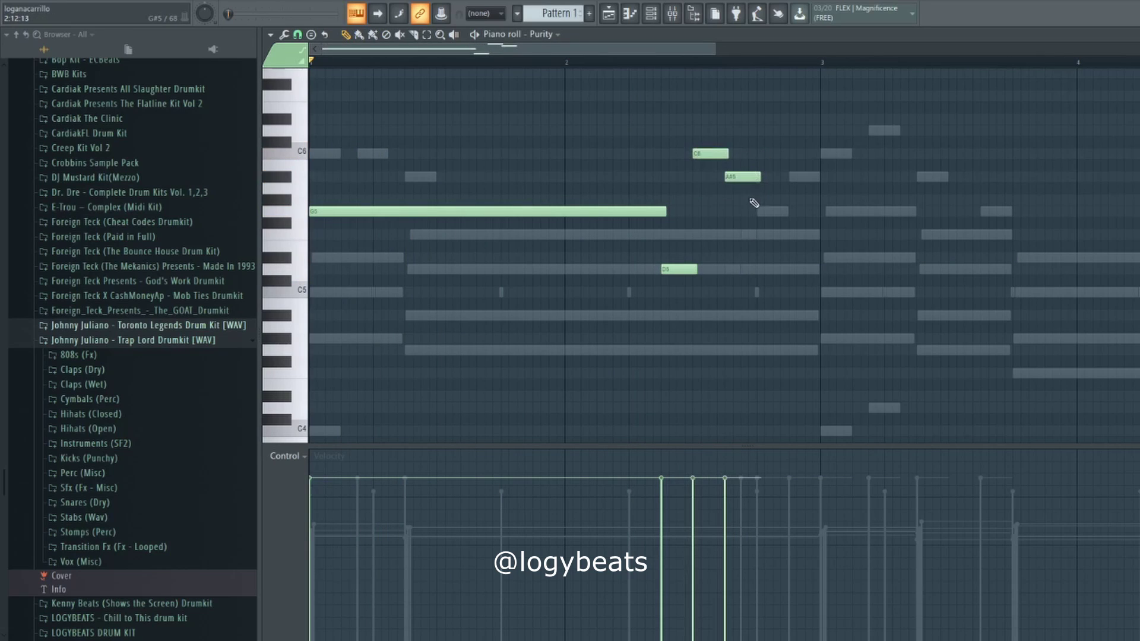
pyautogui.rightClick(743, 178)
pyautogui.rightClick(710, 155)
# - Replay from just before bar 2 and add a C6 note at step 9 of bar 2, about four steps long
pyautogui.press('space')
pyautogui.click(549, 63)
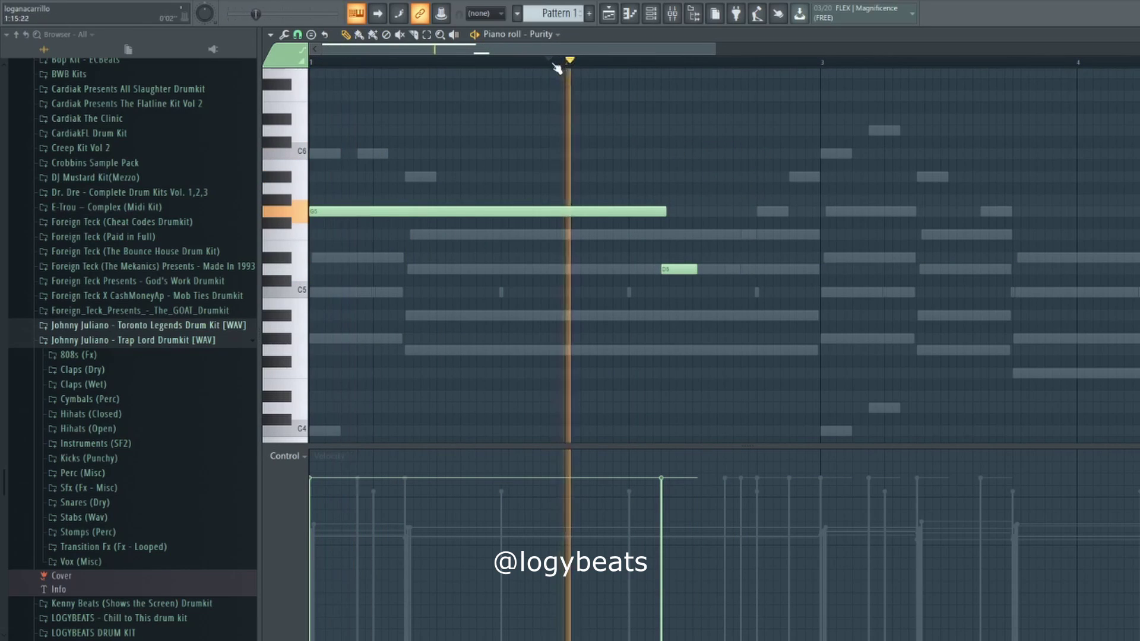
pyautogui.press('space')
pyautogui.click(695, 154)
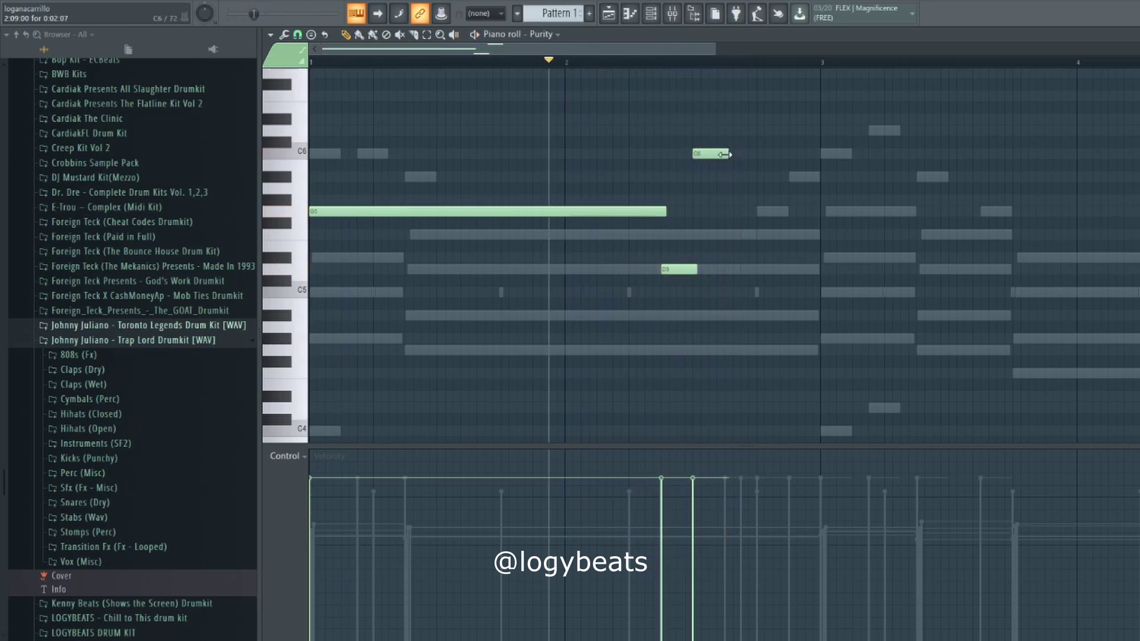
pyautogui.moveTo(725, 154); pyautogui.dragTo(754, 156)
pyautogui.press('space')
pyautogui.click(763, 177)
pyautogui.click(793, 200)
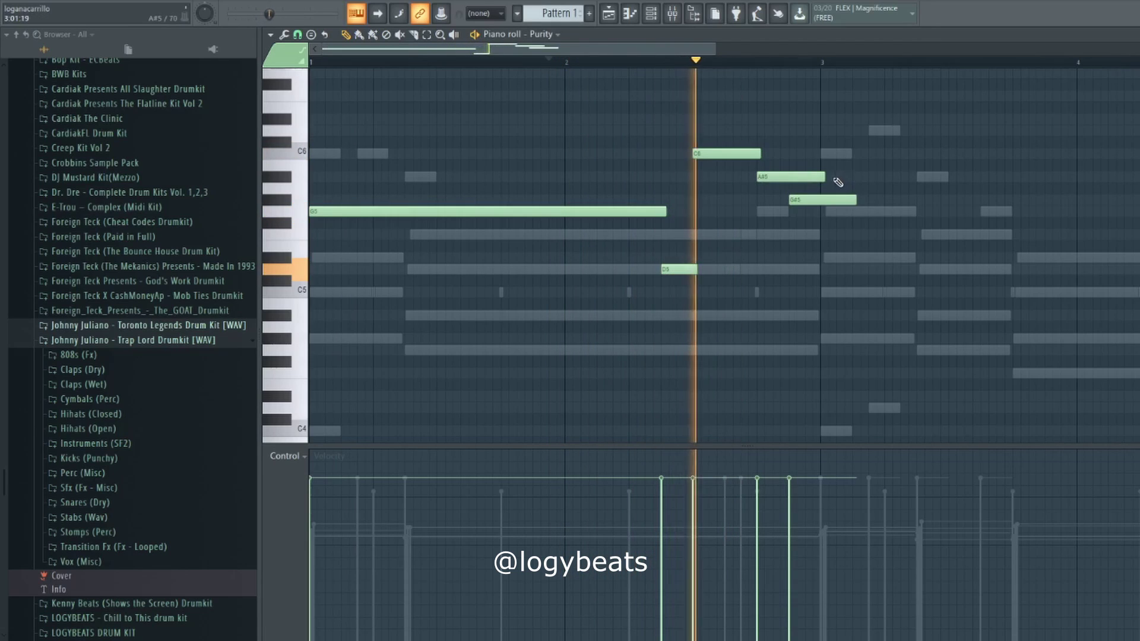
pyautogui.press('space')
pyautogui.rightClick(820, 176)
pyautogui.rightClick(809, 200)
# - Play the melody back and extend the C6 note to just past step 15 of bar 2
pyautogui.scroll(-3, 618, 64)
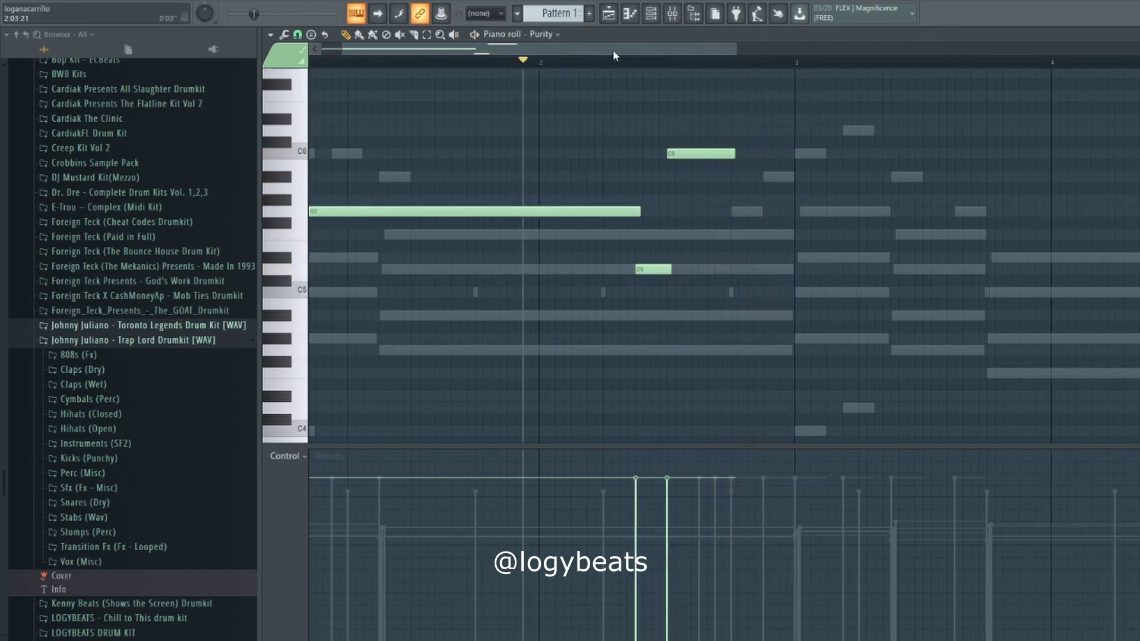
pyautogui.scroll(-2, 617, 64)
pyautogui.press('space')
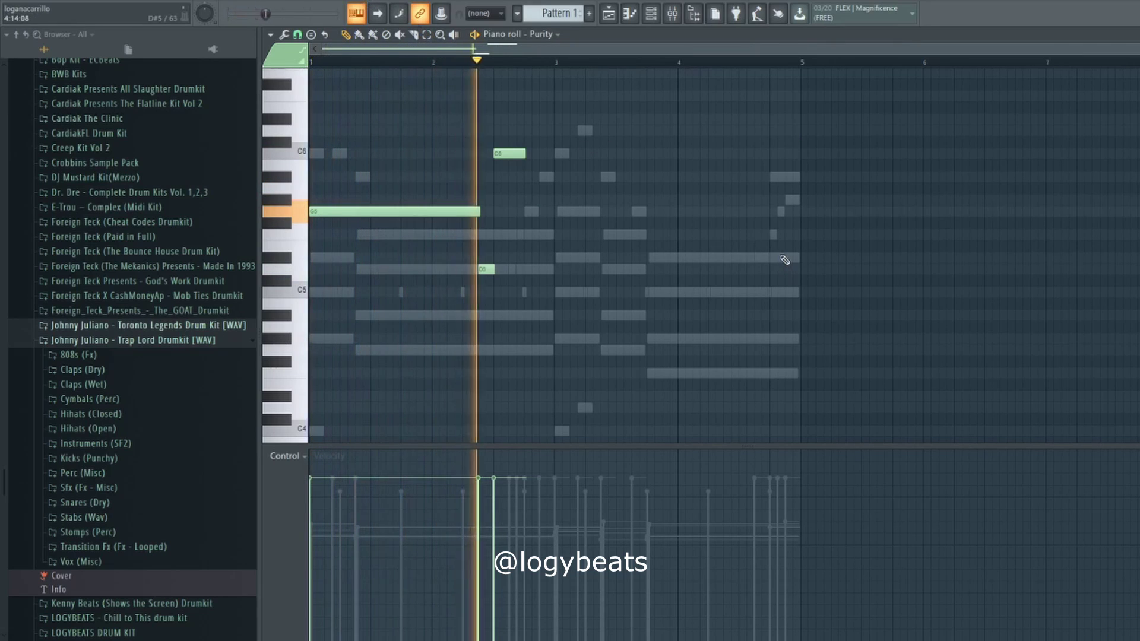
pyautogui.press('space')
pyautogui.moveTo(525, 154); pyautogui.dragTo(544, 153)
# - Add an A#5 note at step 15 of bar 2, about three steps long, and a G#5 note at the start of bar 3
pyautogui.click(541, 176)
pyautogui.press('space')
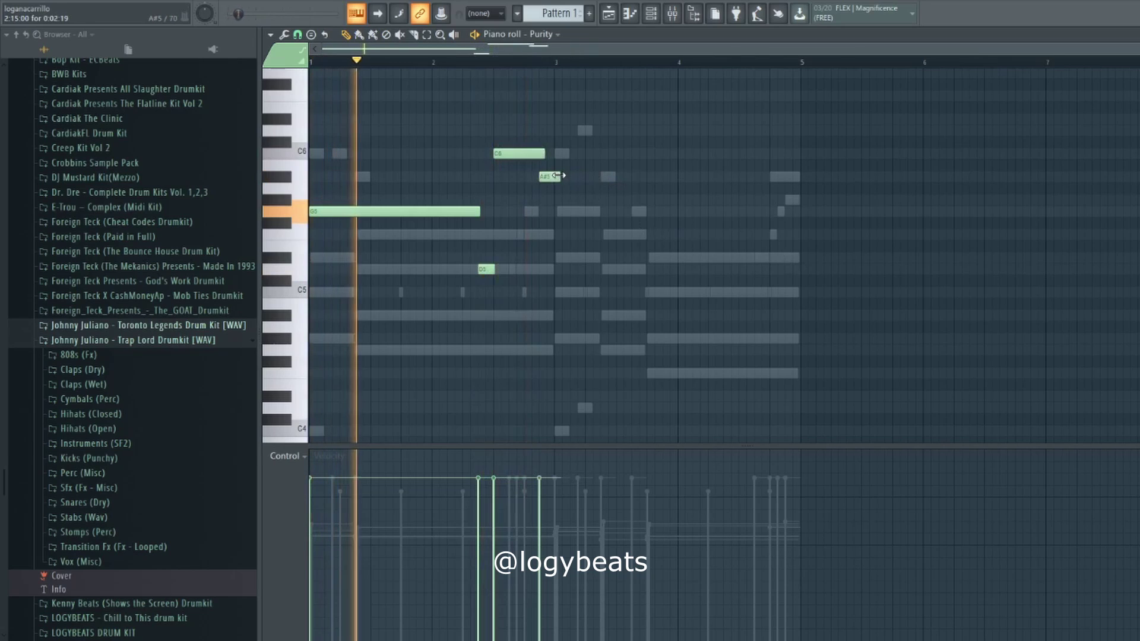
pyautogui.click(561, 200)
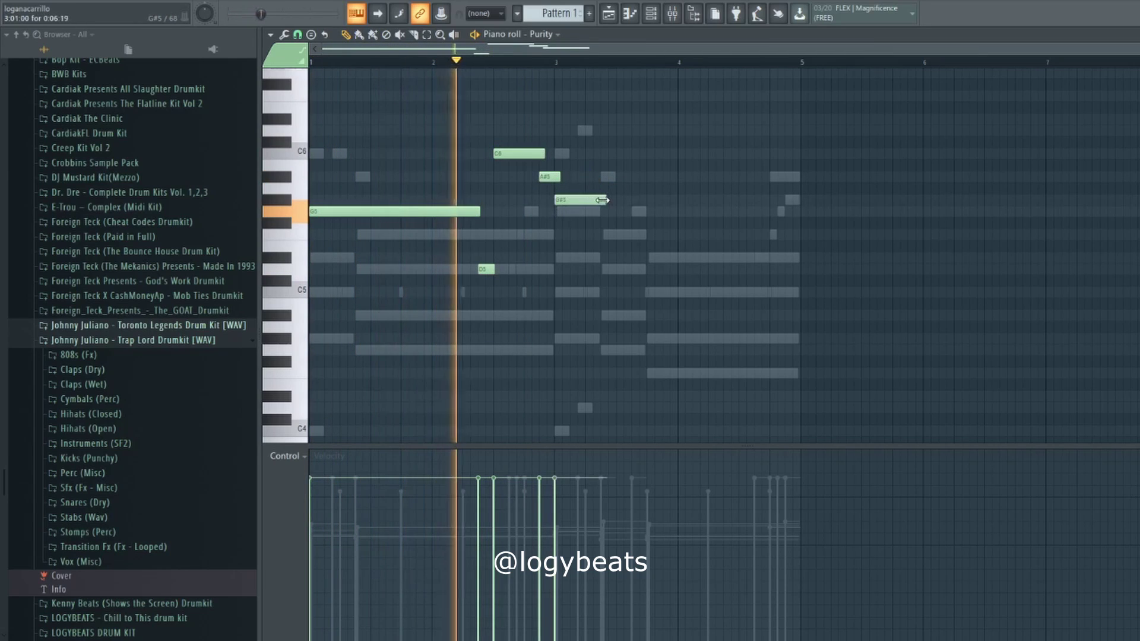
# - Try a G5 note in bar 3, delete it together with the G#5 note at the bar's start, and replay the melody
pyautogui.click(600, 211)
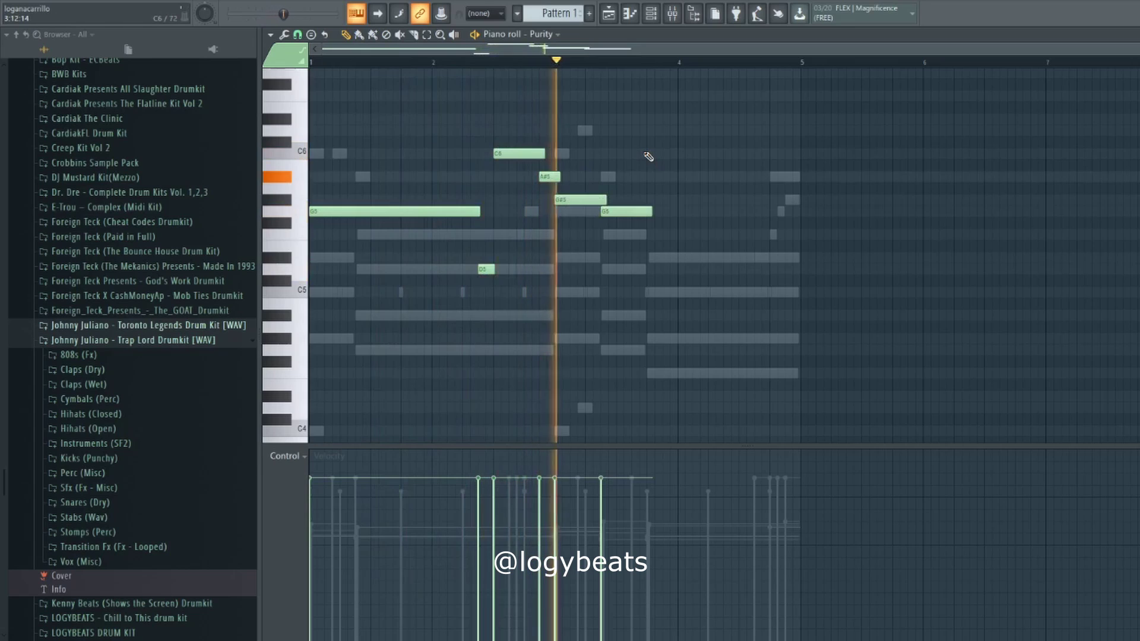
pyautogui.press('space')
pyautogui.rightClick(617, 211)
pyautogui.rightClick(593, 200)
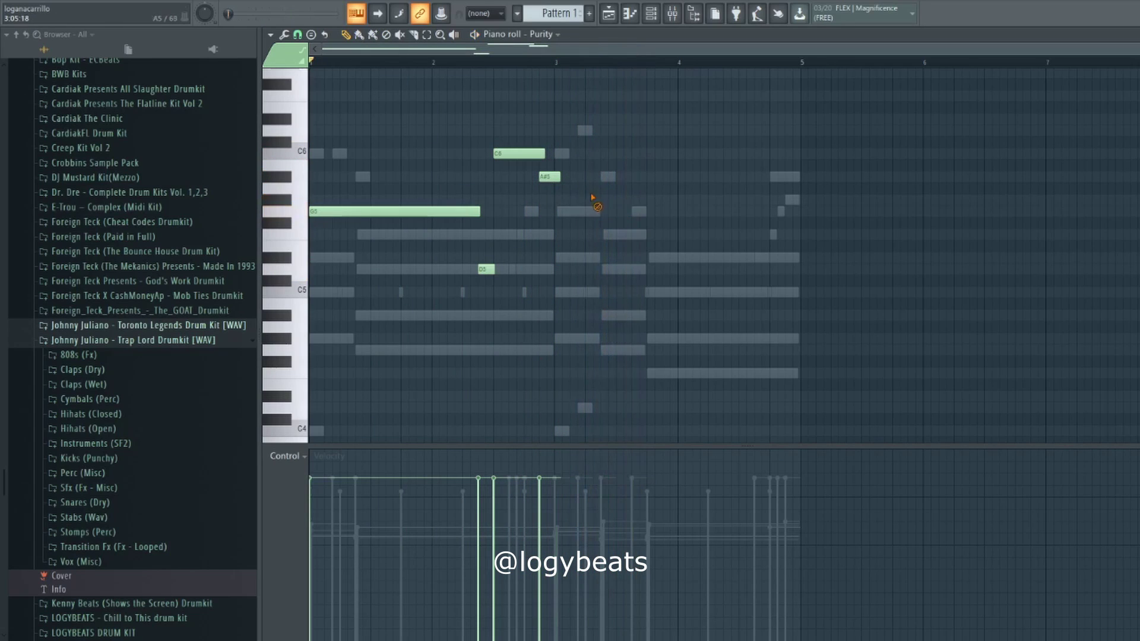
pyautogui.press('space')
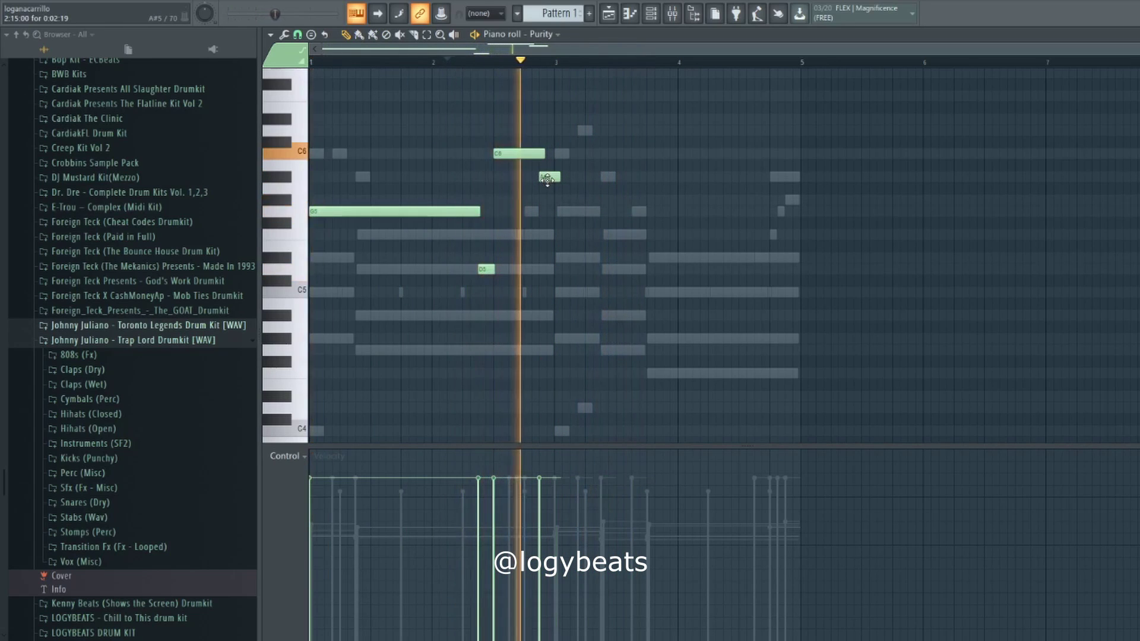
pyautogui.press('space')
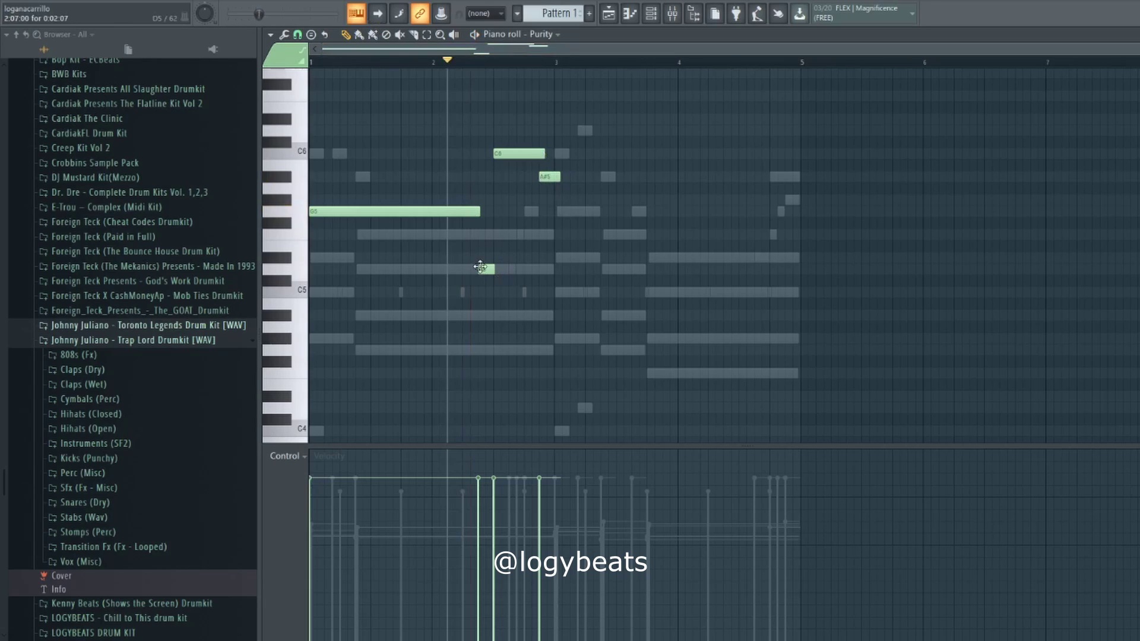
# - Shift the D5, C6 and A#5 notes to steps 5, 7 and 11 of bar 2, shortening G5 to just past step 5
pyautogui.moveTo(486, 262); pyautogui.dragTo(471, 261)
pyautogui.moveTo(479, 211); pyautogui.dragTo(468, 211)
pyautogui.moveTo(515, 153)
pyautogui.mouseDown()
pyautogui.moveTo(500, 154)
pyautogui.moveTo(535, 176)
pyautogui.moveTo(519, 176)
pyautogui.moveTo(514, 155)
pyautogui.mouseUp()
pyautogui.press('space')
pyautogui.press('space')
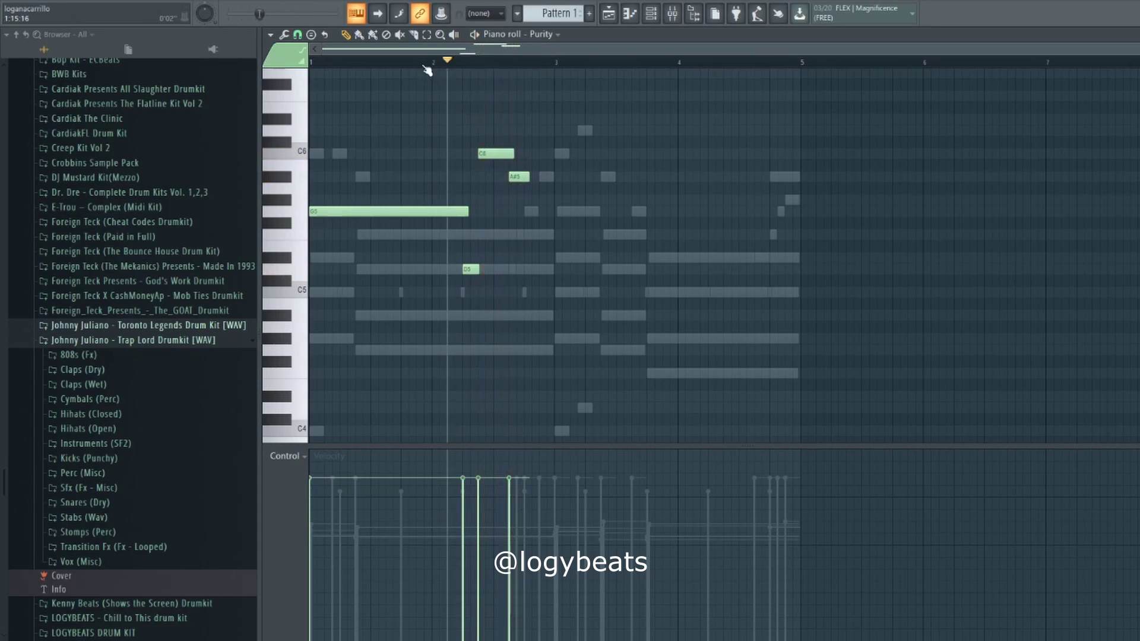
pyautogui.press('space')
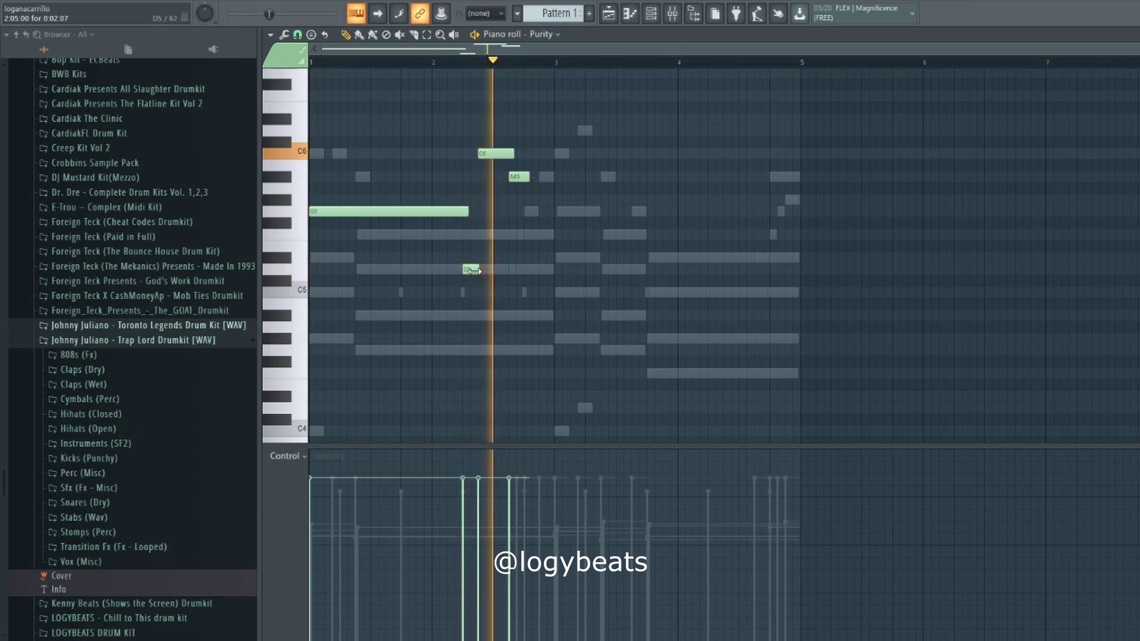
pyautogui.press('space')
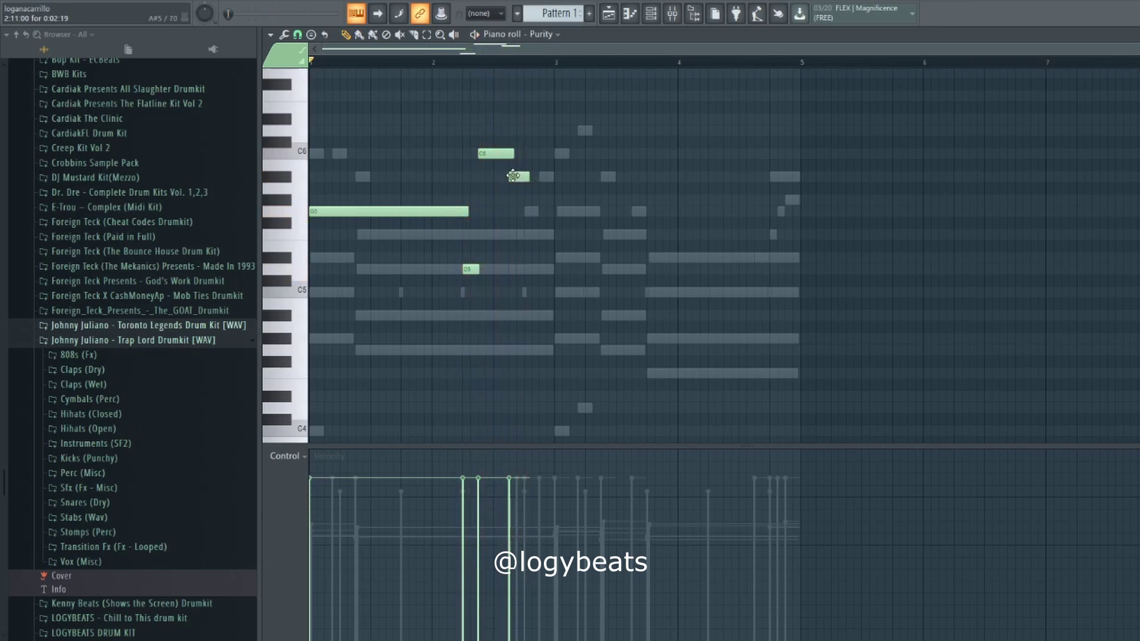
# - Move the A#5 note to step 13 of bar 2 and extend the C6 note to just past step 13
pyautogui.click(427, 61)
pyautogui.press('space')
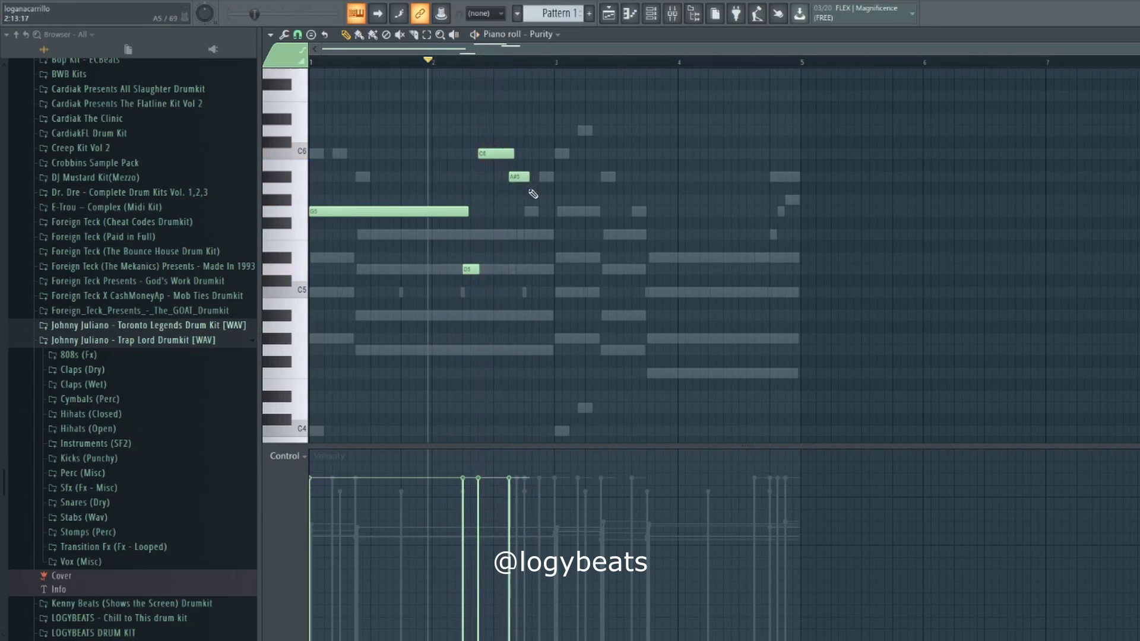
pyautogui.moveTo(516, 177); pyautogui.dragTo(510, 153)
pyautogui.rightClick(506, 153)
pyautogui.click(479, 153)
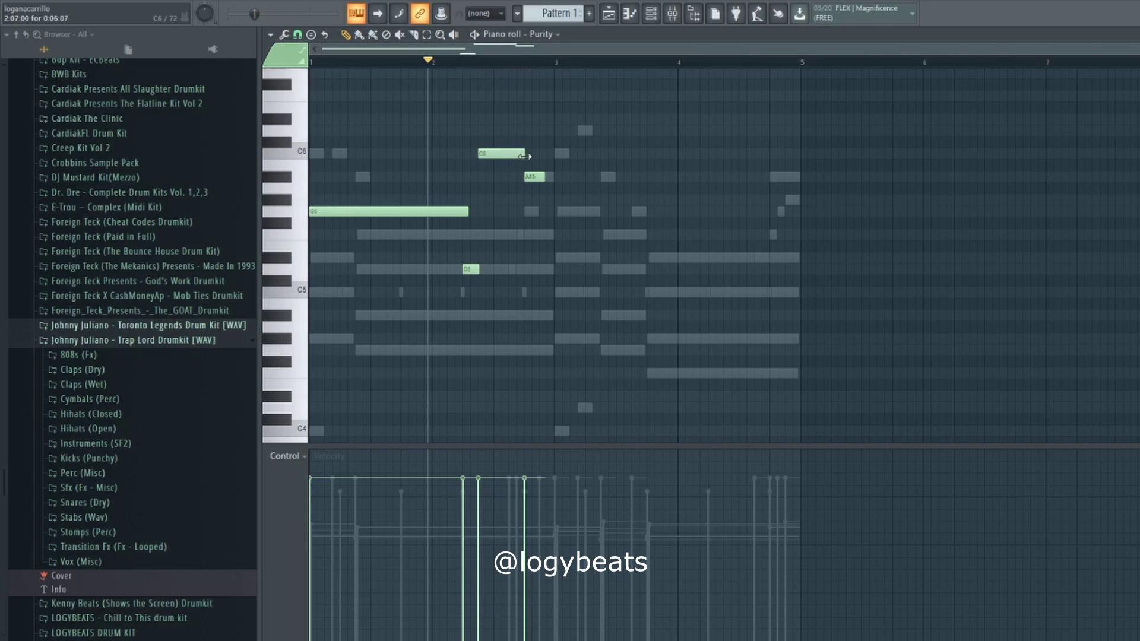
# - Add a G#5 note at step 15 of bar 2 and a G5 note from the start of bar 3 to just past step 7
pyautogui.click(538, 198)
pyautogui.click(558, 212)
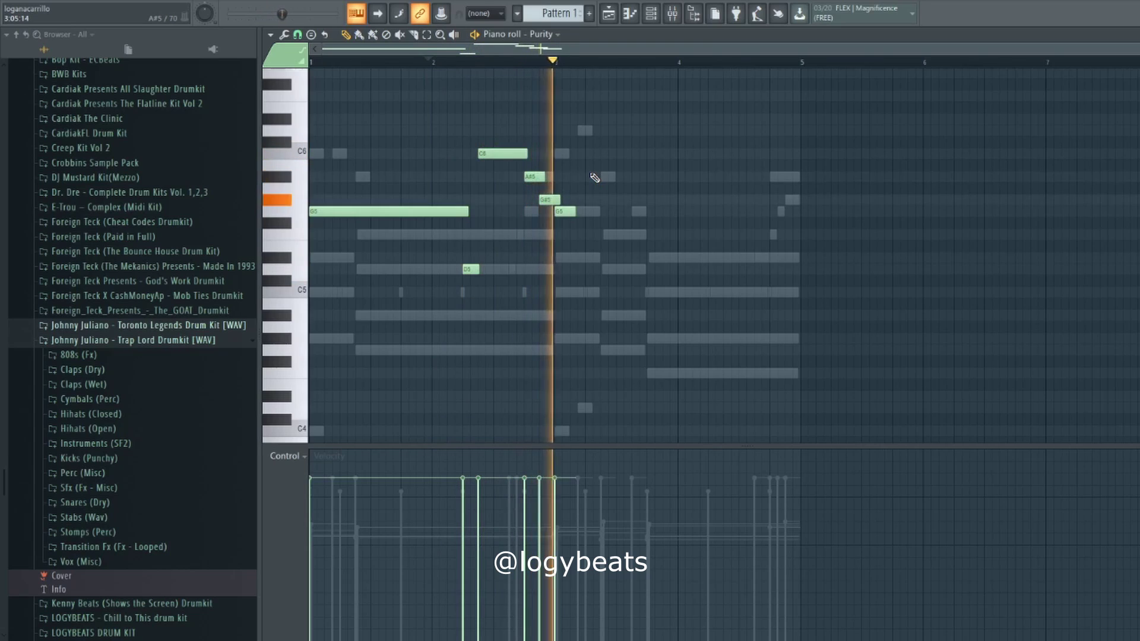
pyautogui.moveTo(574, 212); pyautogui.dragTo(603, 212)
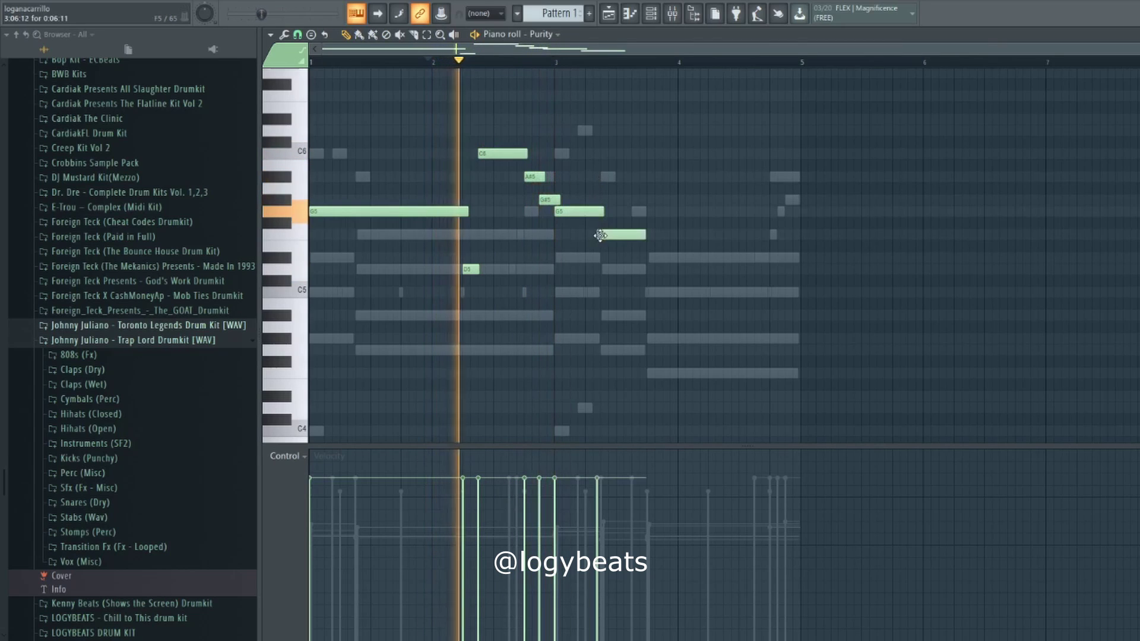
# - Add an F5 note at step 7 of bar 3 and a D#5 note from step 13 to just past step 11 of bar 4
pyautogui.click(605, 235)
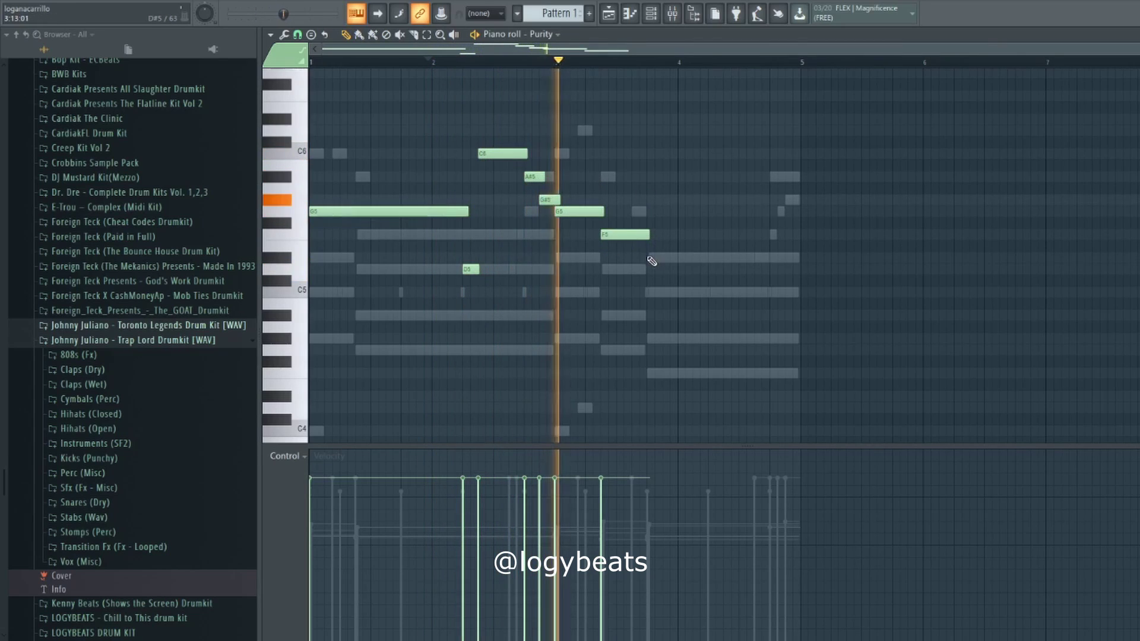
pyautogui.click(649, 257)
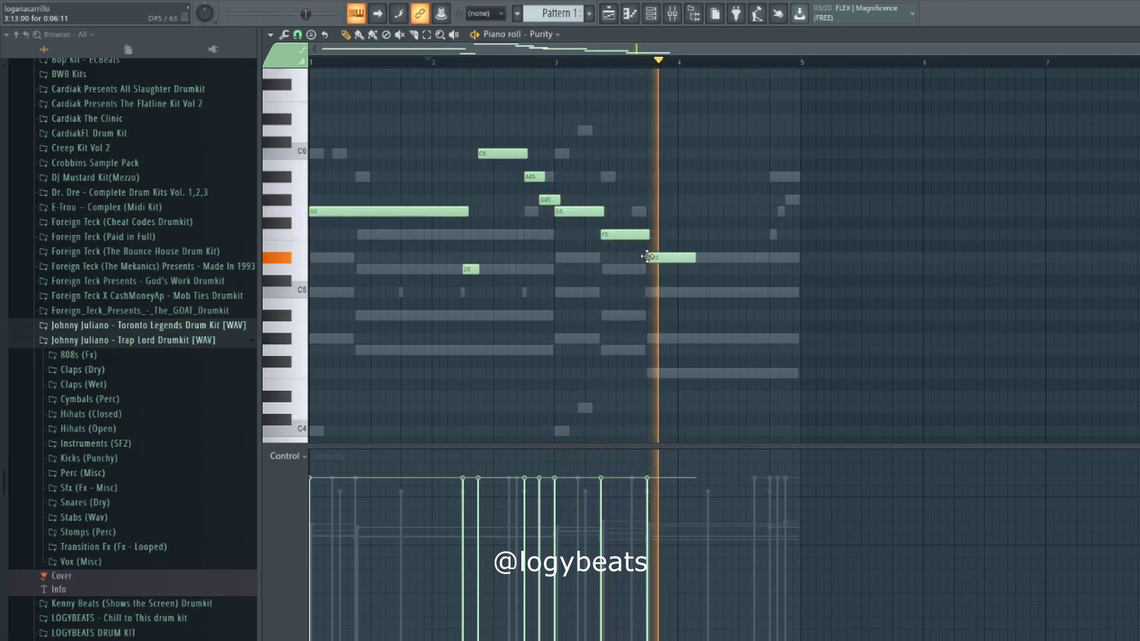
pyautogui.press('space')
pyautogui.moveTo(695, 258); pyautogui.dragTo(771, 259)
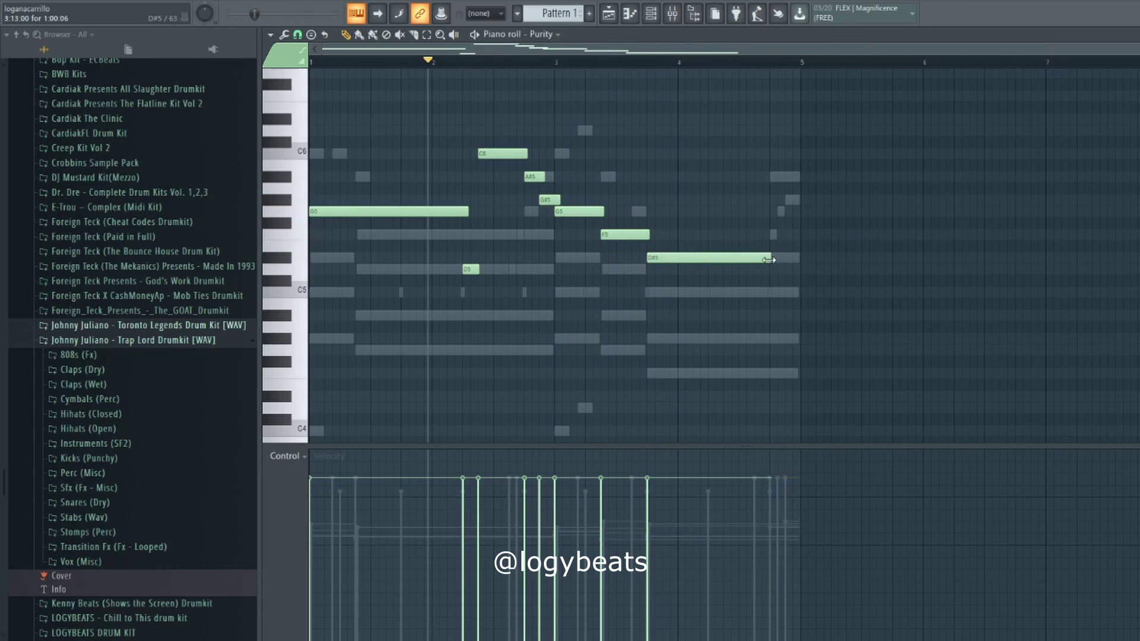
pyautogui.click(772, 259)
pyautogui.rightClick(773, 259)
pyautogui.moveTo(770, 259); pyautogui.dragTo(758, 260)
# - Add a C5 note at step 11 of bar 4 and a D#5 note at step 13, each about two steps long
pyautogui.click(757, 291)
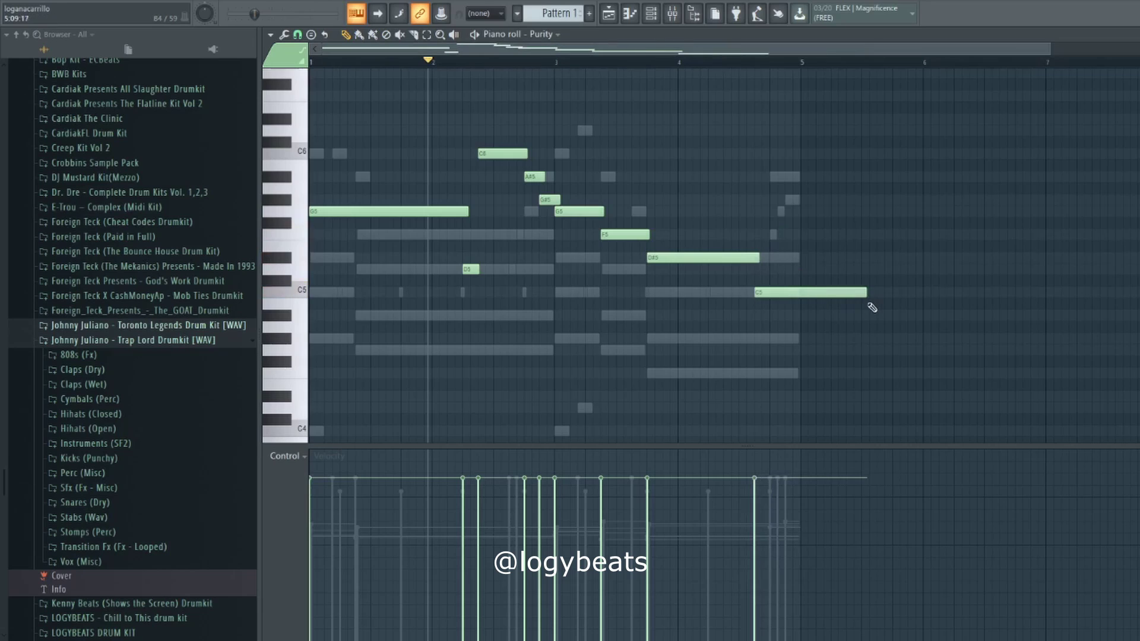
pyautogui.moveTo(867, 292); pyautogui.dragTo(770, 292)
pyautogui.click(773, 260)
# - Add an F5 note at step 15 of bar 4, about two steps long, and play the melody back
pyautogui.click(789, 247)
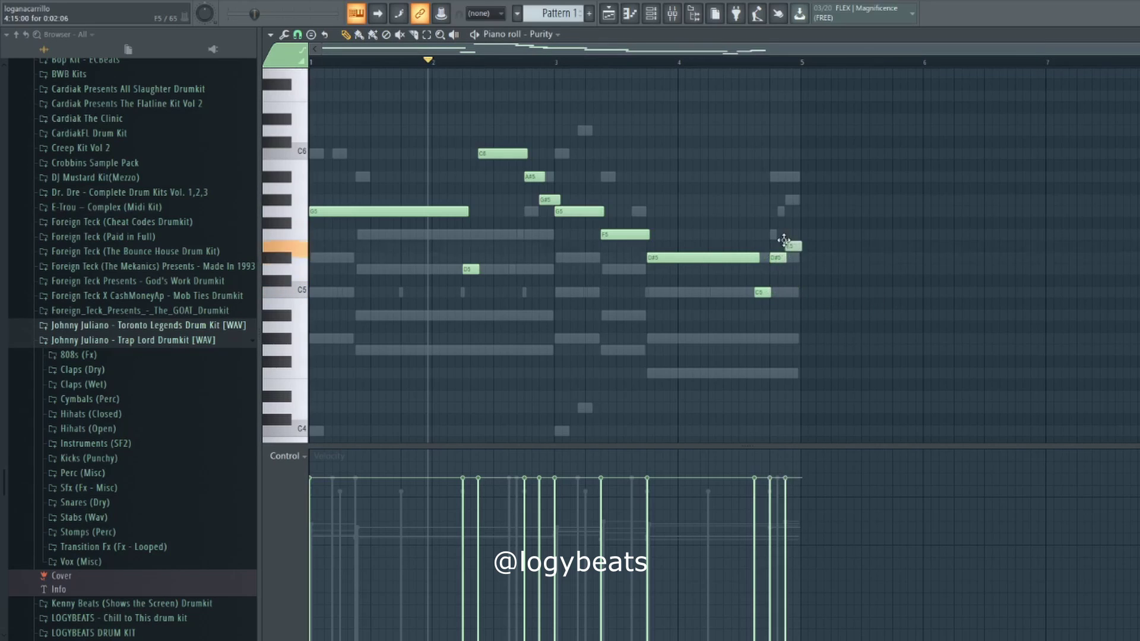
pyautogui.rightClick(792, 249)
pyautogui.click(793, 250)
pyautogui.rightClick(793, 250)
pyautogui.click(793, 233)
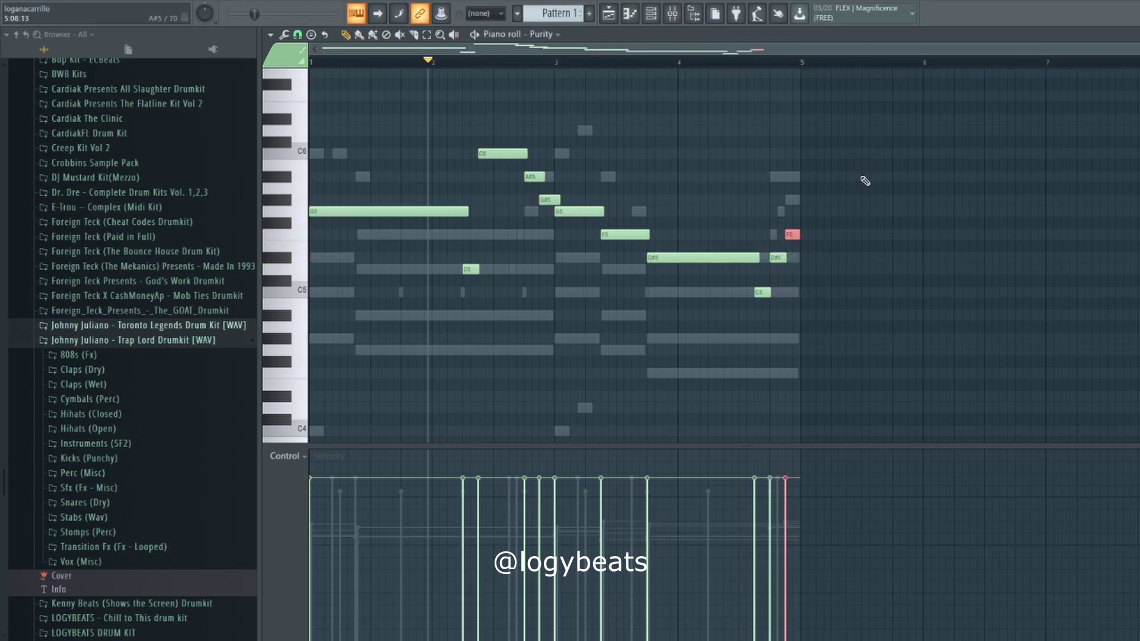
pyautogui.press('space')
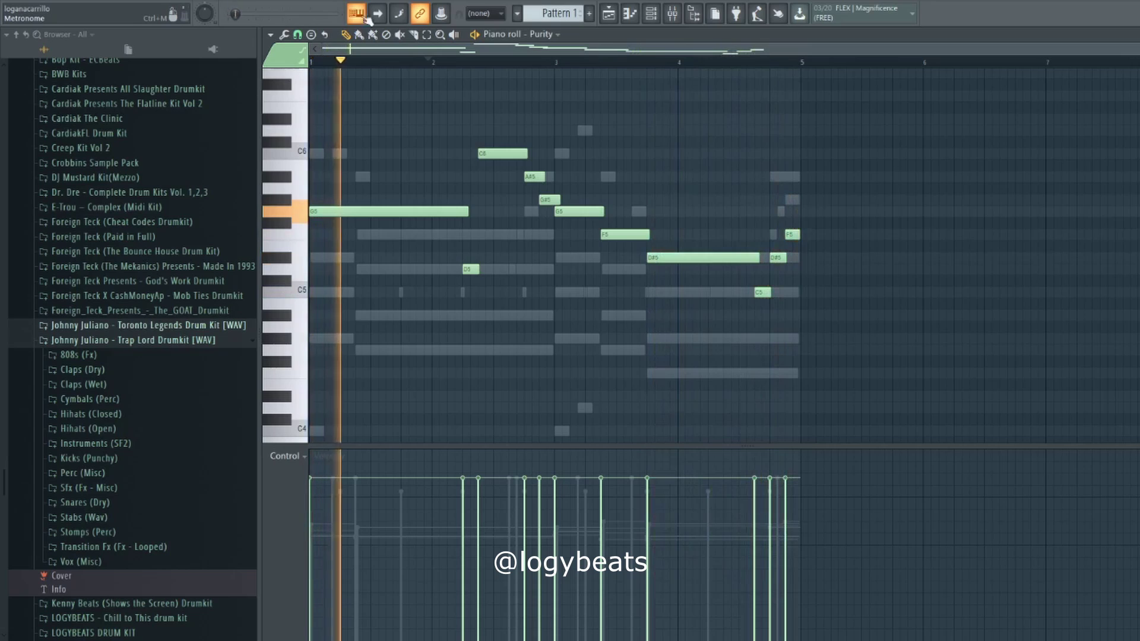
pyautogui.press('space')
# - Save the project as "melody tut" in the Projects folder
pyautogui.scroll(-1, 379, 69)
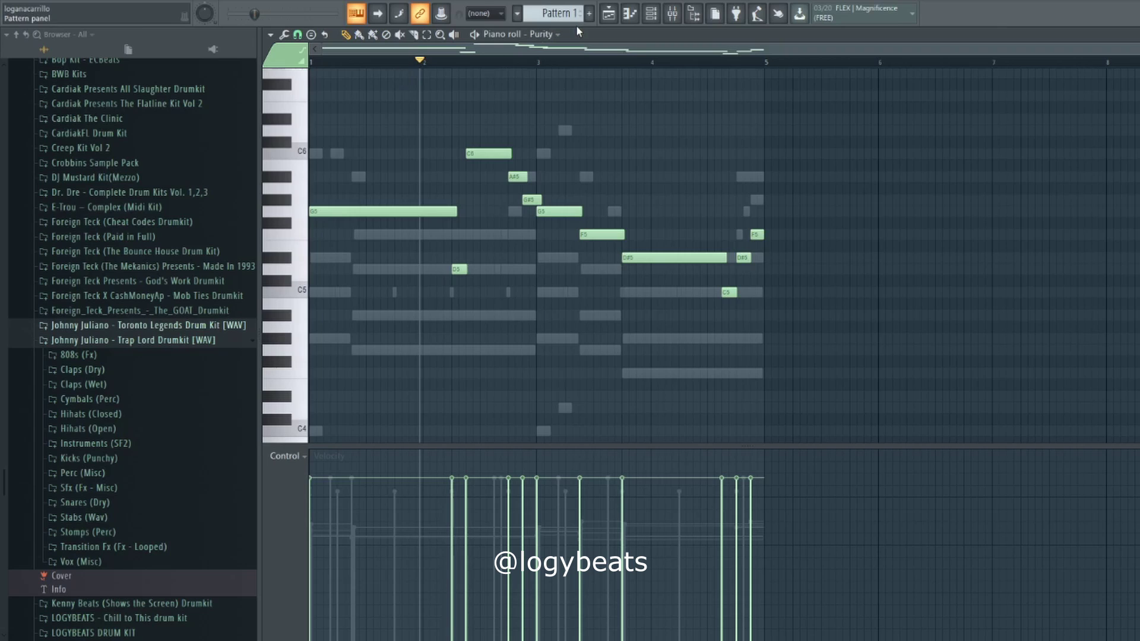
pyautogui.hotkey('ctrl', 's')
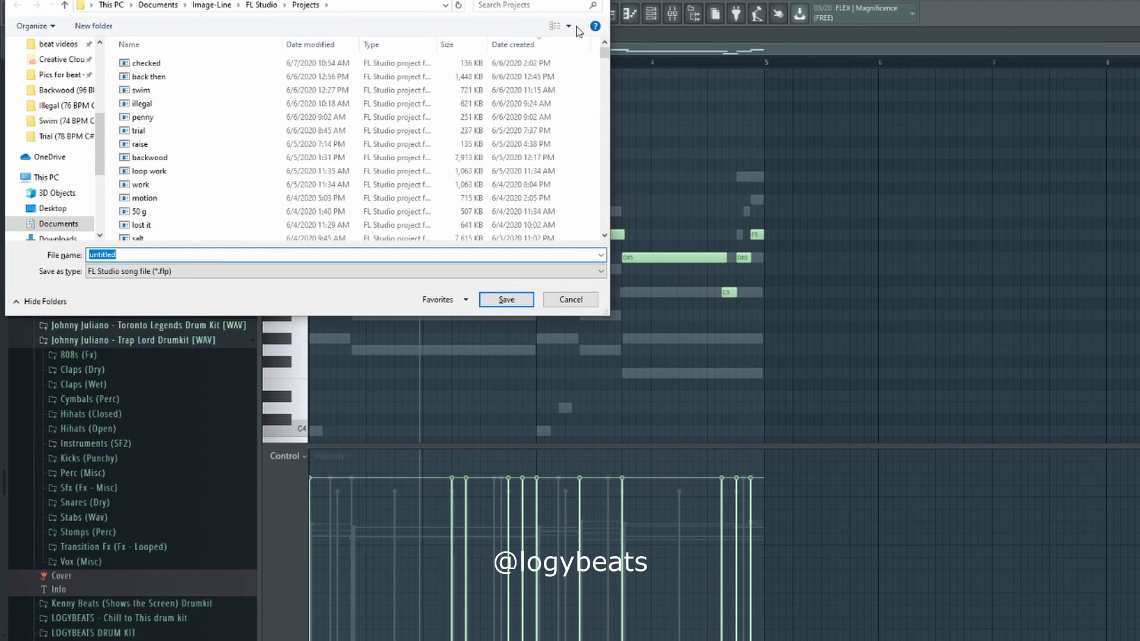
pyautogui.write('melody tut')
pyautogui.press('Return')
# - Audition the G5 notes in bars 1 and 3, then try an E5 note in bar 3 and remove it
pyautogui.scroll(2, 485, 67)
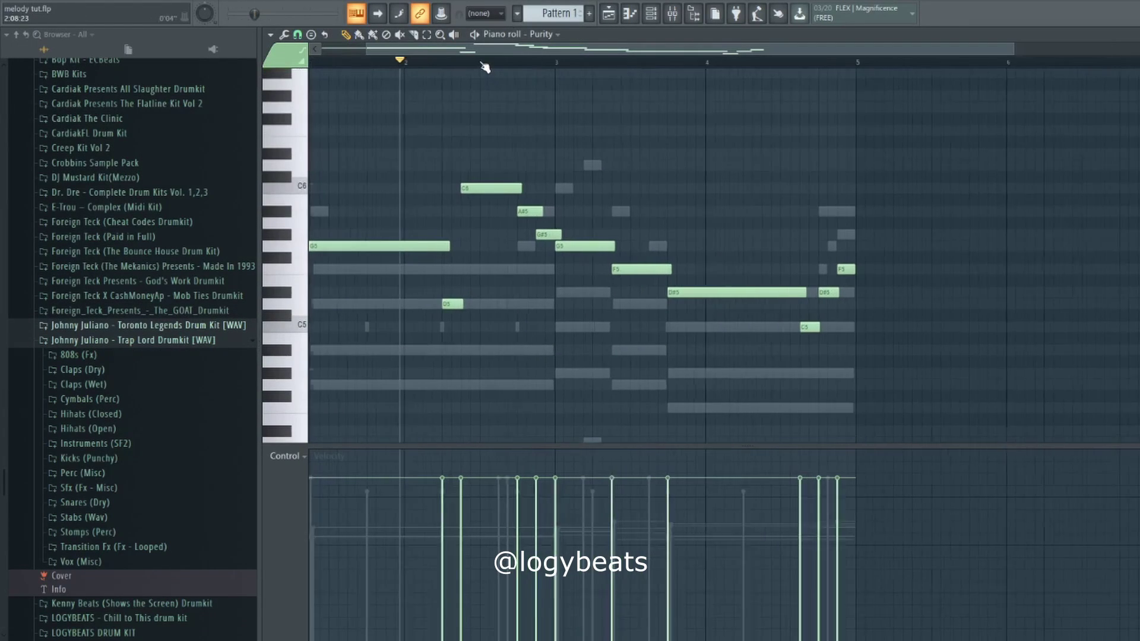
pyautogui.moveTo(456, 52); pyautogui.dragTo(363, 54)
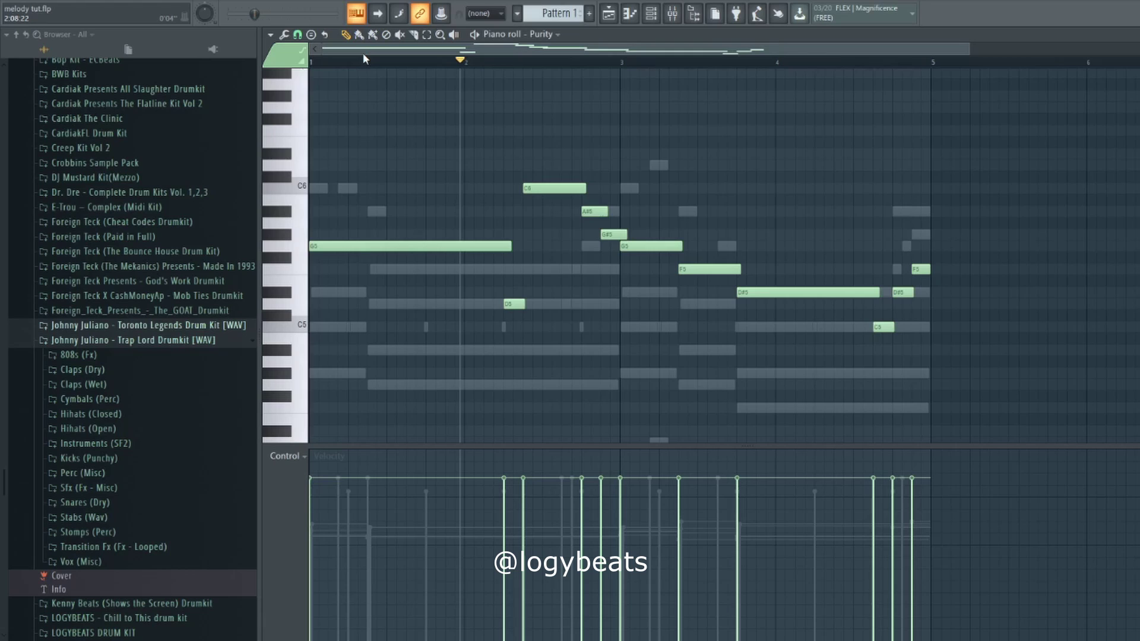
pyautogui.scroll(2, 363, 54)
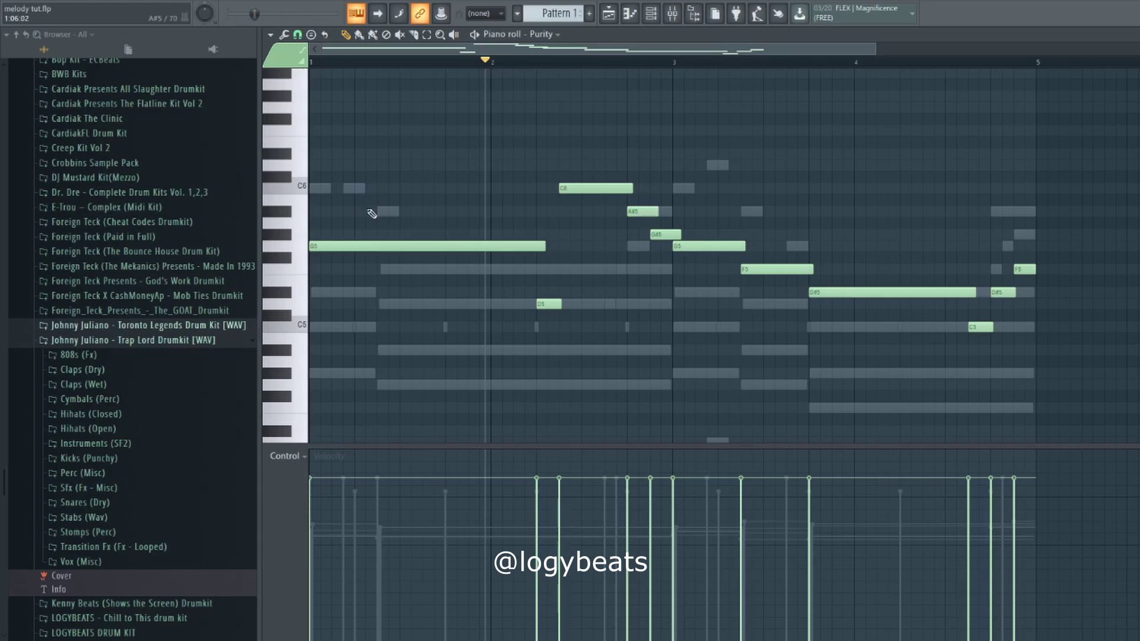
pyautogui.click(323, 245)
pyautogui.click(719, 246)
pyautogui.click(759, 278)
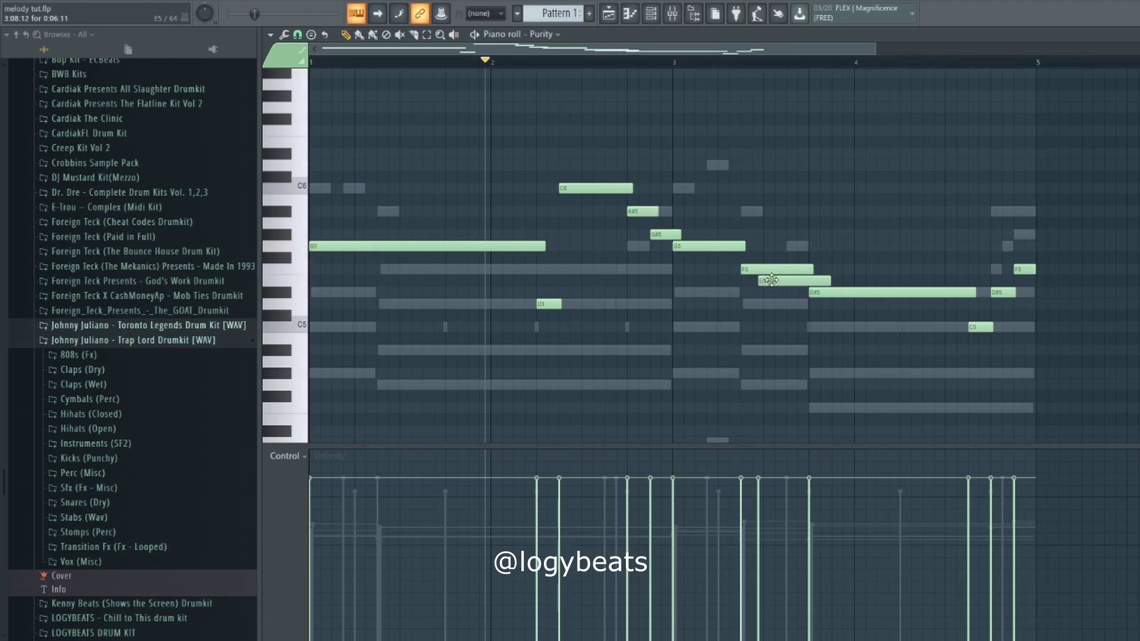
pyautogui.rightClick(761, 279)
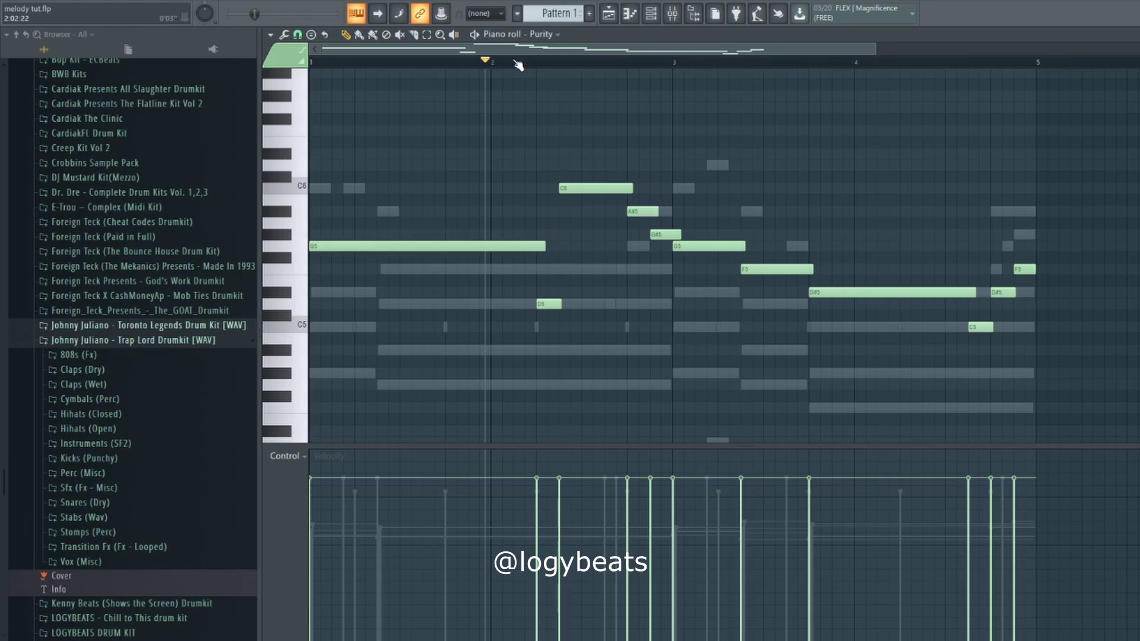
pyautogui.scroll(-1, 515, 65)
pyautogui.moveTo(457, 63); pyautogui.dragTo(237, 72)
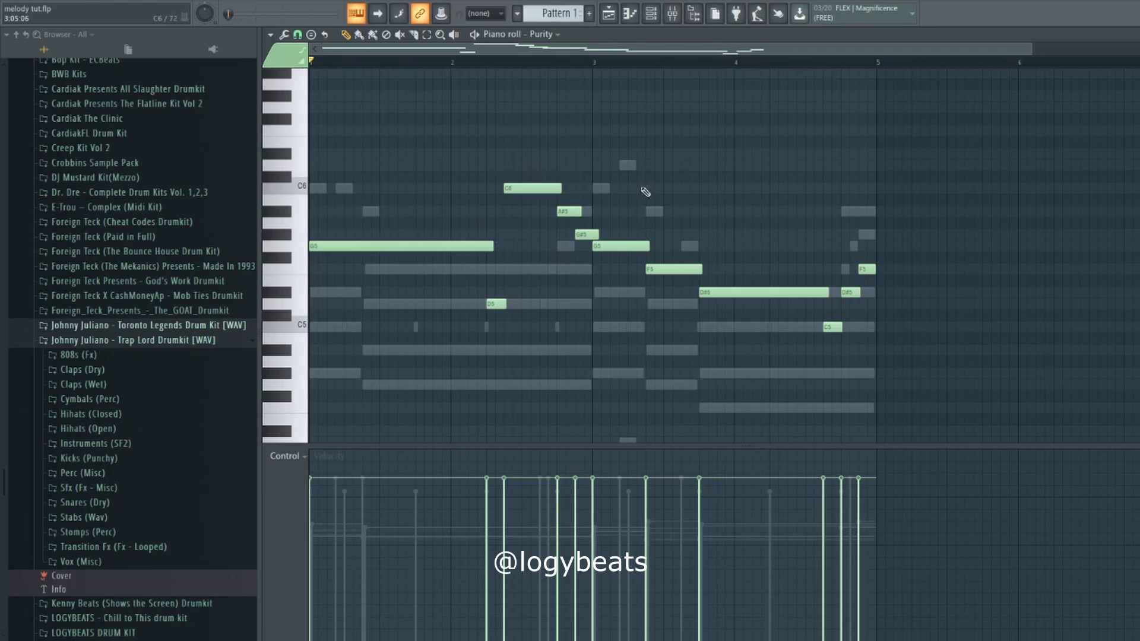
pyautogui.scroll(1, 577, 62)
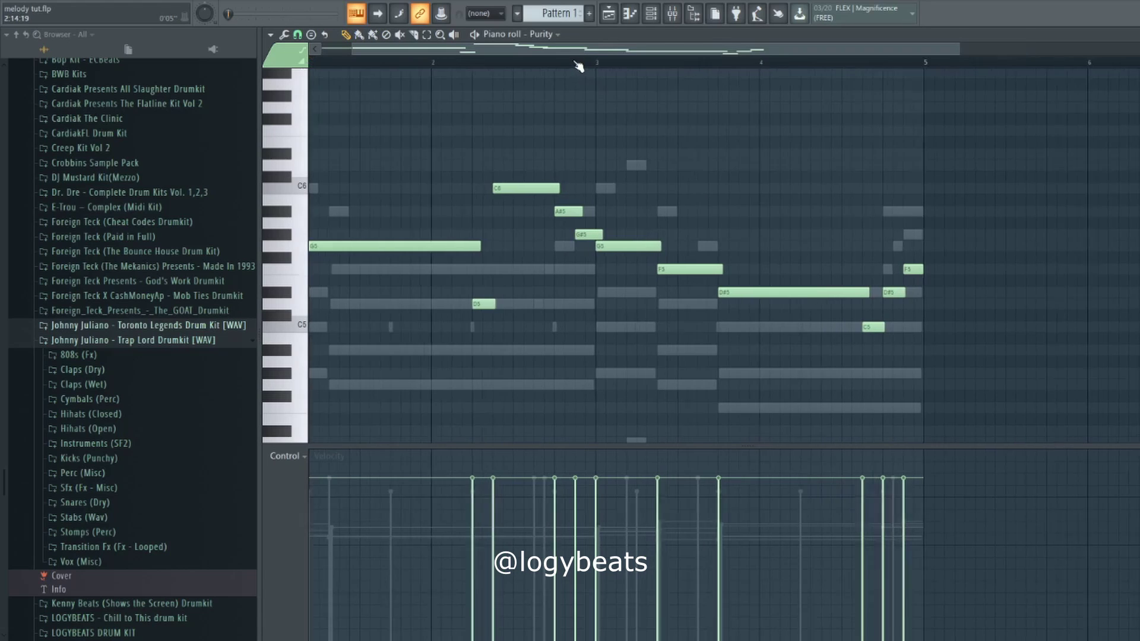
pyautogui.moveTo(564, 47); pyautogui.dragTo(331, 51)
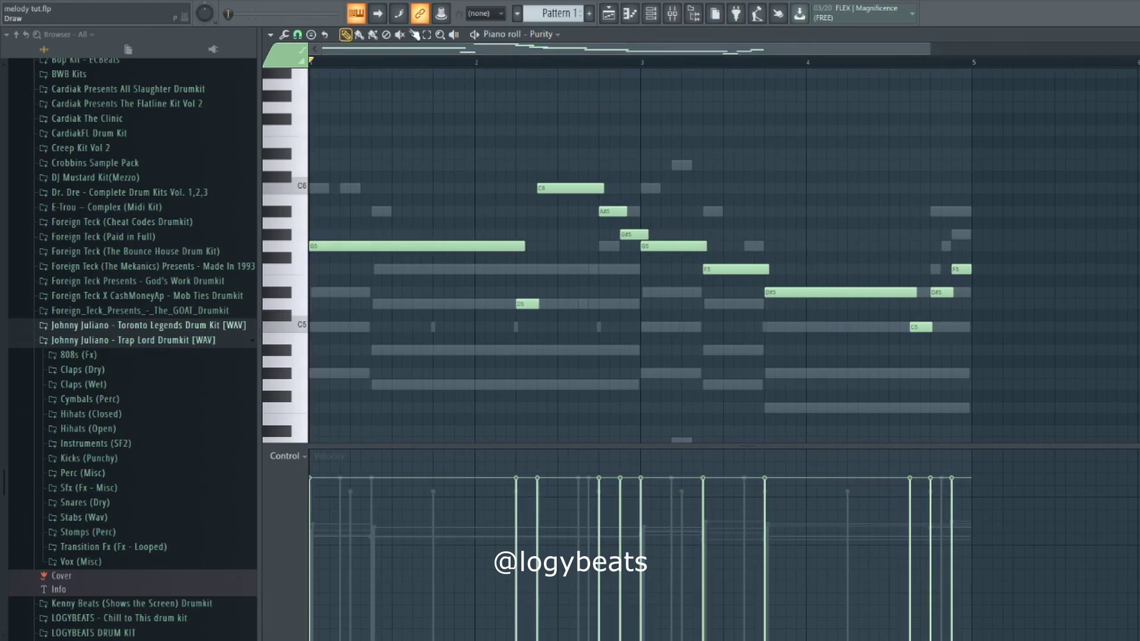
# - Show the channel rack and open the Nexus channel's instrument window
pyautogui.click(651, 13)
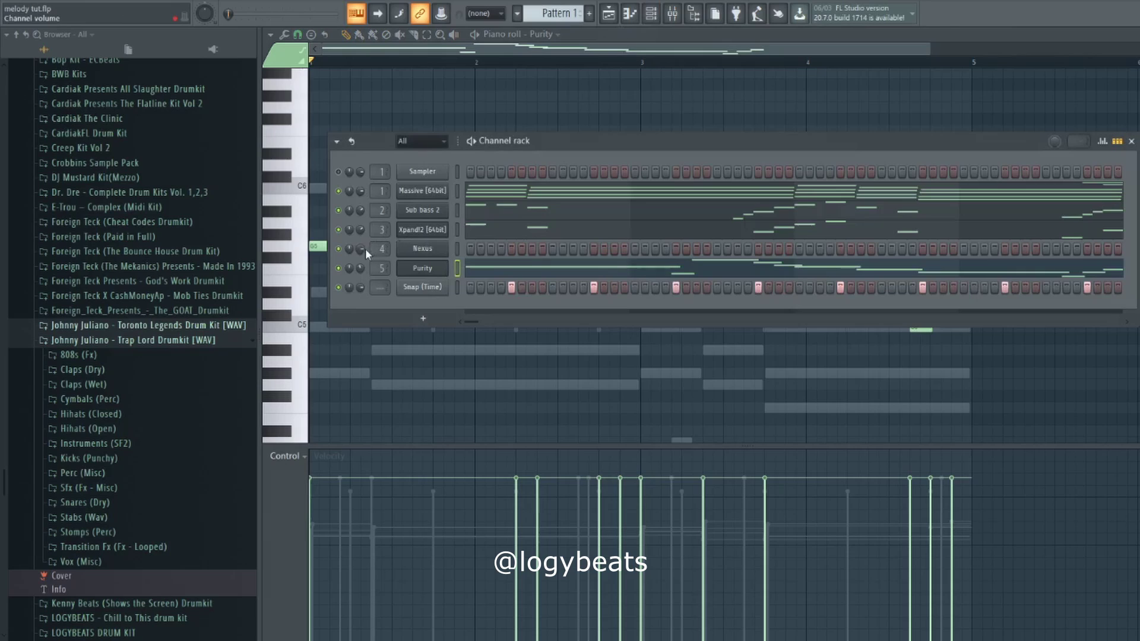
pyautogui.moveTo(361, 249); pyautogui.dragTo(360, 265)
pyautogui.click(361, 251)
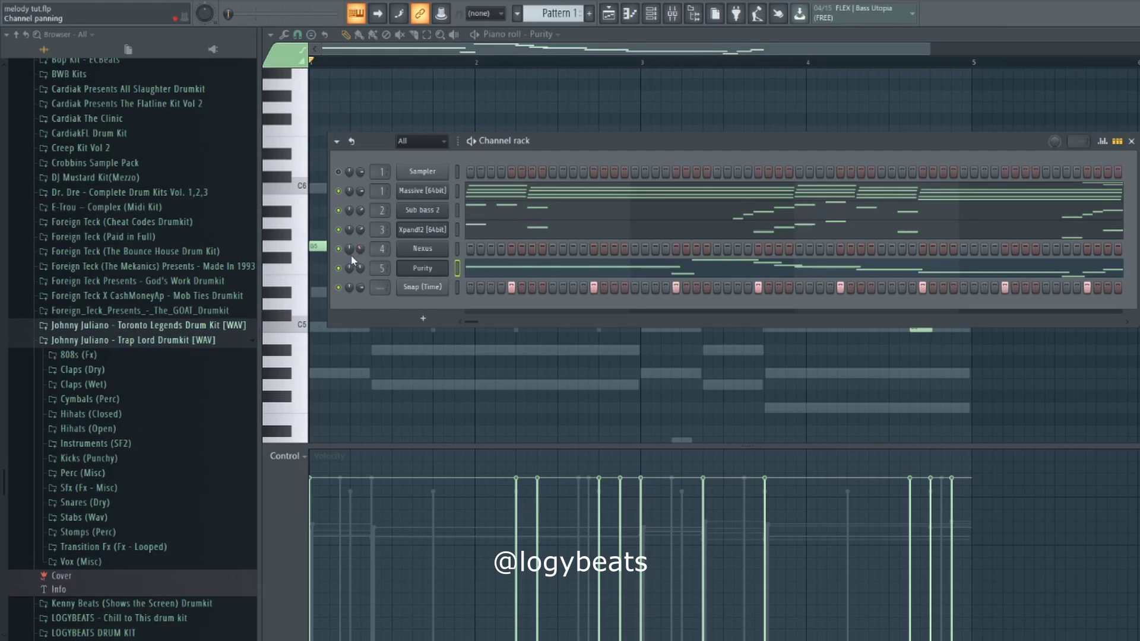
pyautogui.rightClick(446, 247)
pyautogui.click(436, 250)
pyautogui.click(432, 252)
pyautogui.moveTo(574, 94); pyautogui.dragTo(583, 153)
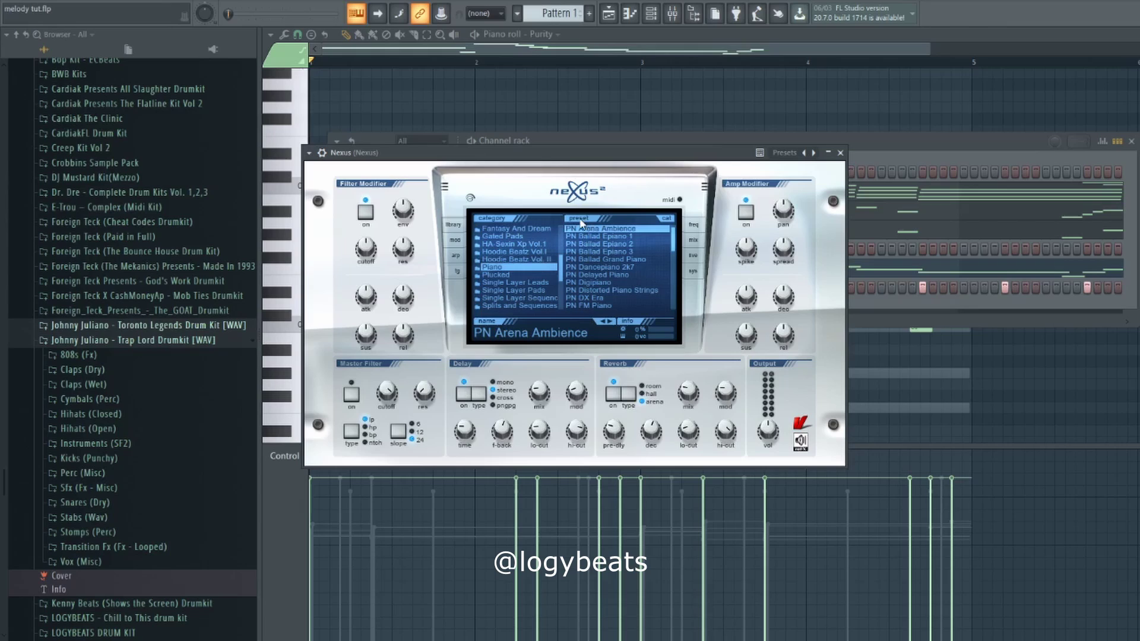
# - Set the reverb mix to about 25 and the delay mix to about 15 on the PN Arena Ambience preset
pyautogui.moveTo(687, 392); pyautogui.dragTo(688, 399)
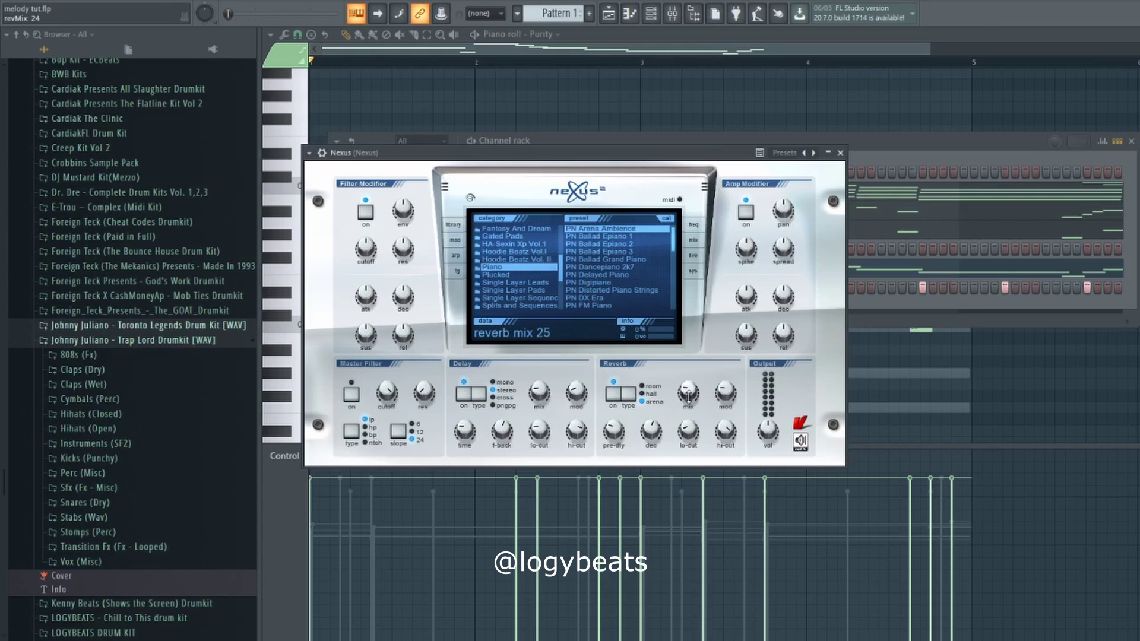
pyautogui.moveTo(539, 390); pyautogui.dragTo(538, 392)
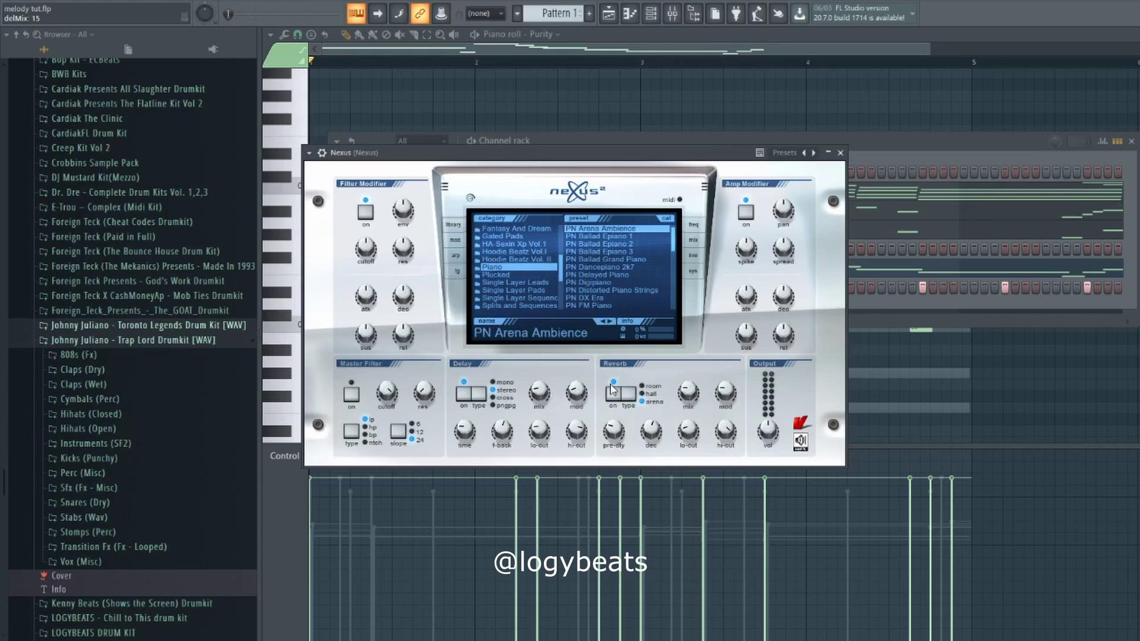
# - Return to the channel rack and open the Nexus channel in the piano roll
pyautogui.click(874, 156)
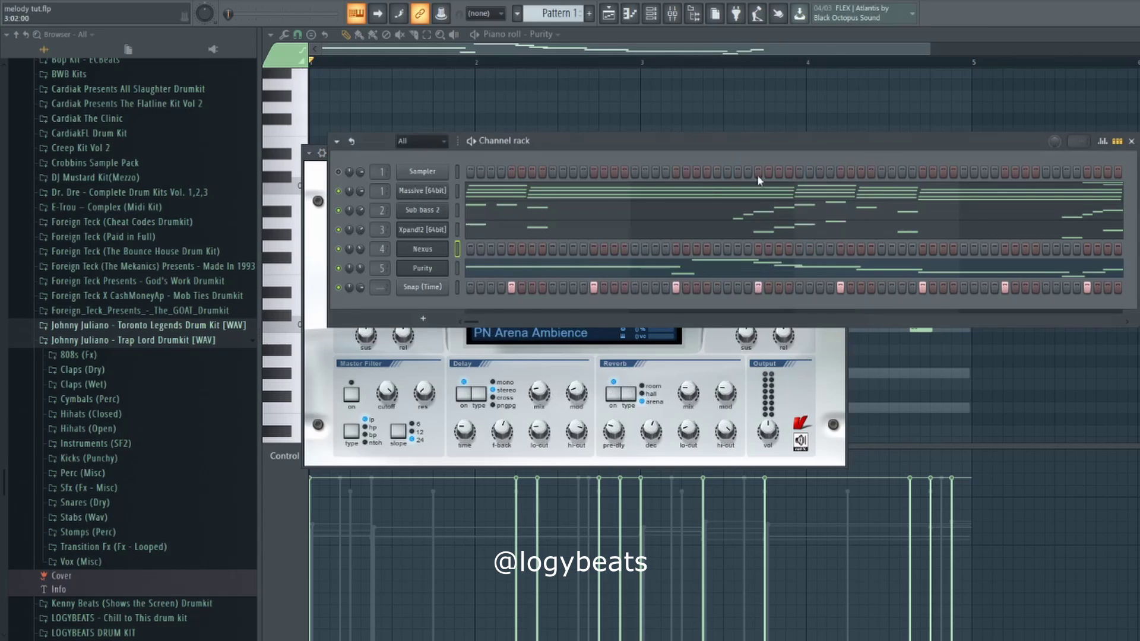
pyautogui.rightClick(430, 247)
pyautogui.click(476, 249)
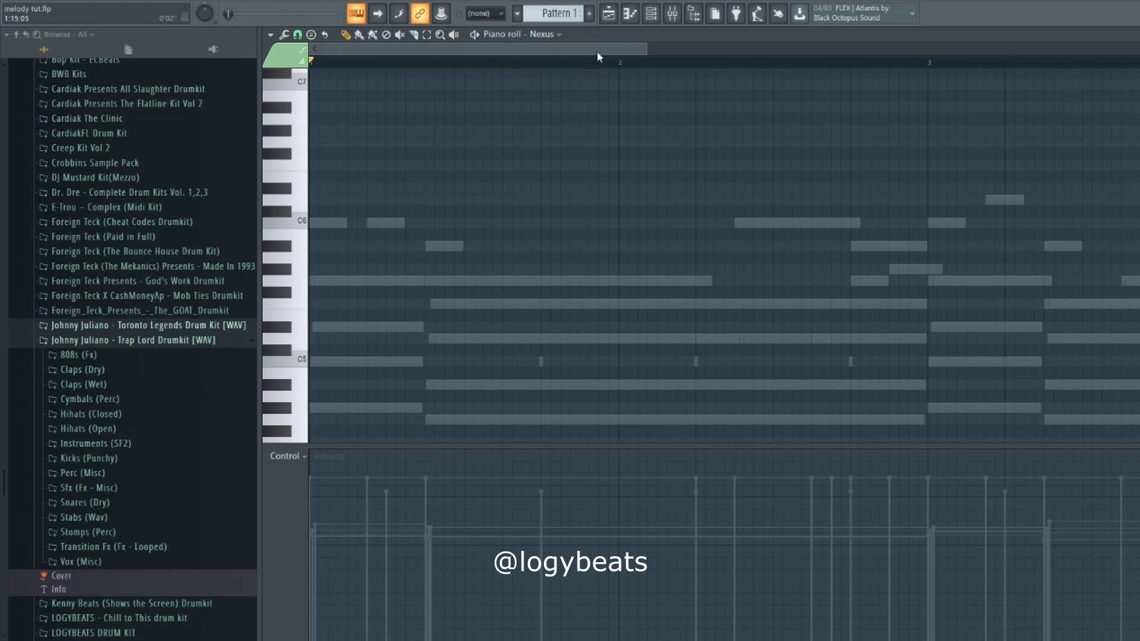
pyautogui.scroll(3, 492, 128)
pyautogui.scroll(-6, 394, 120)
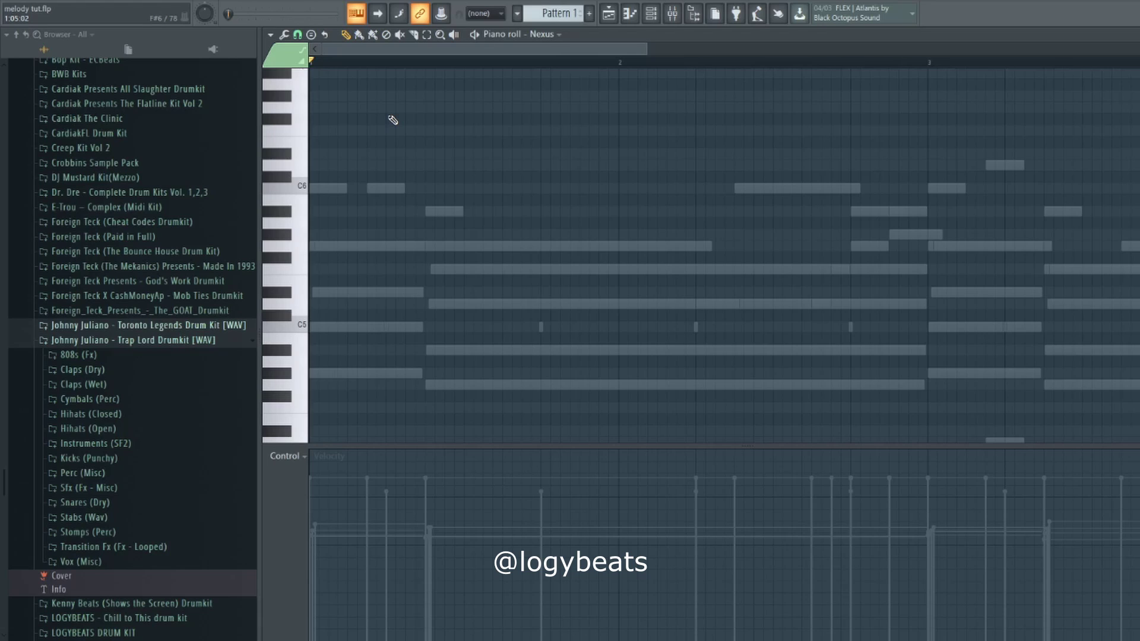
pyautogui.scroll(-3, 389, 48)
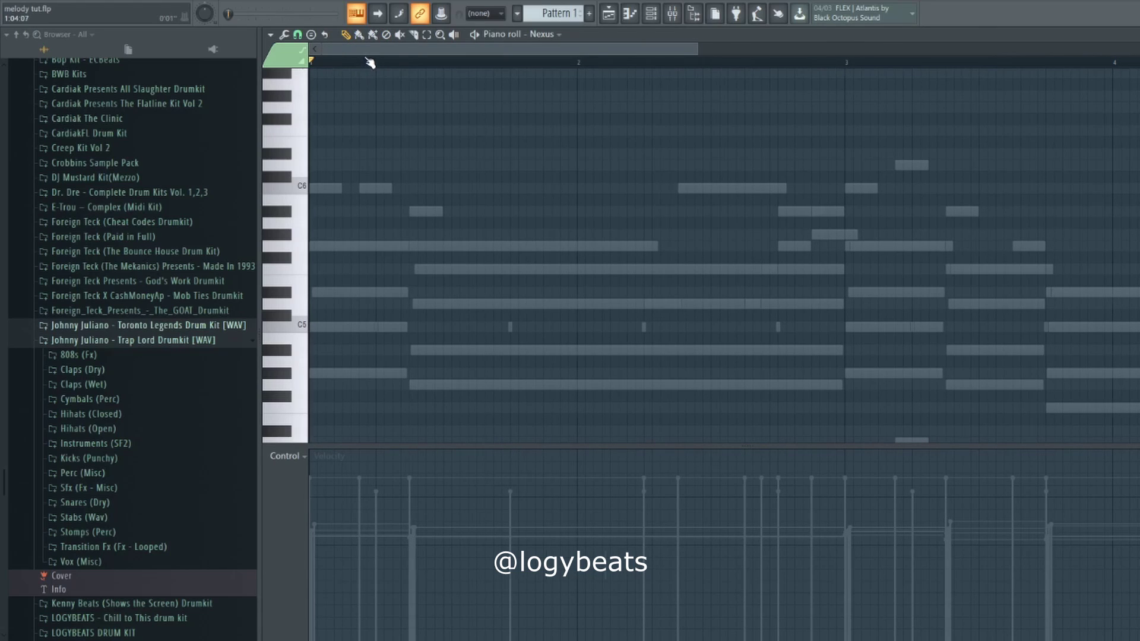
pyautogui.scroll(-2, 371, 60)
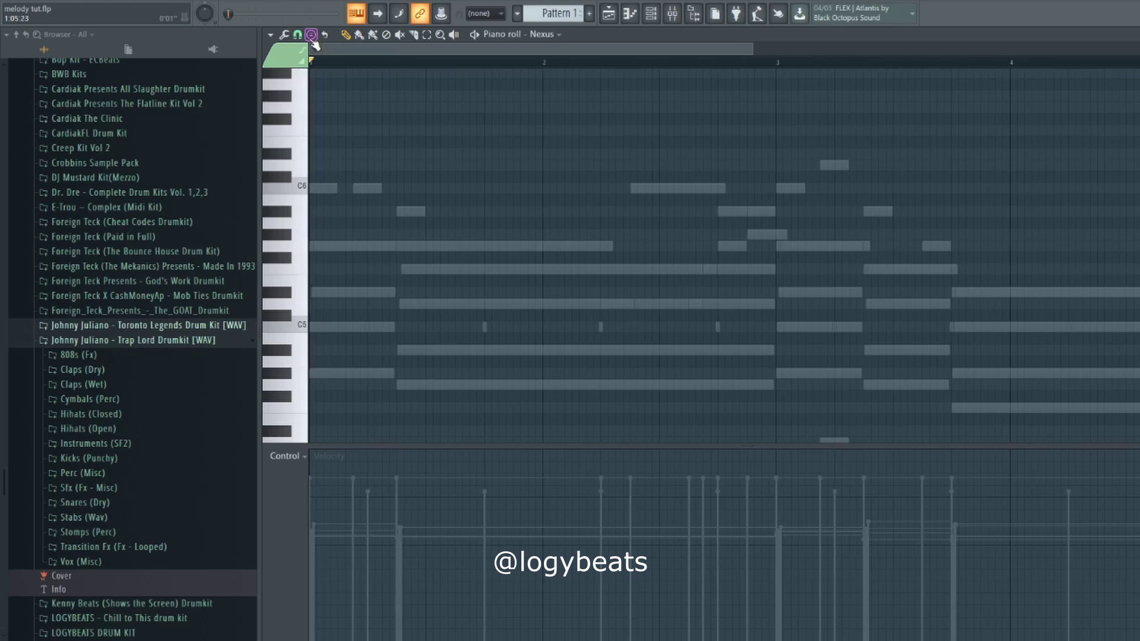
pyautogui.click(651, 14)
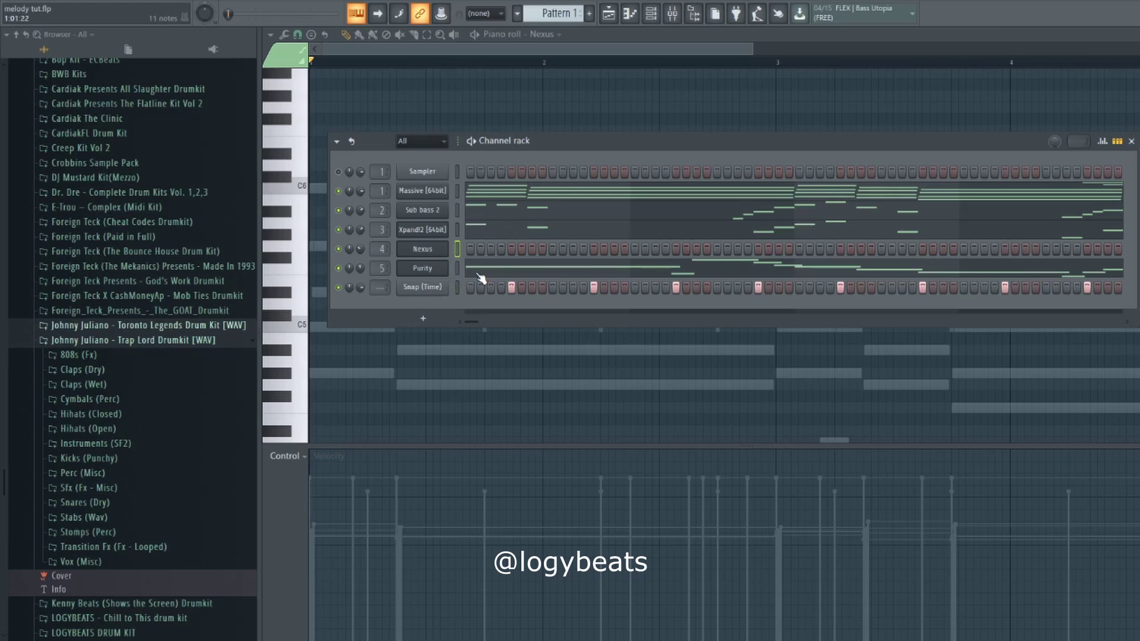
pyautogui.rightClick(446, 249)
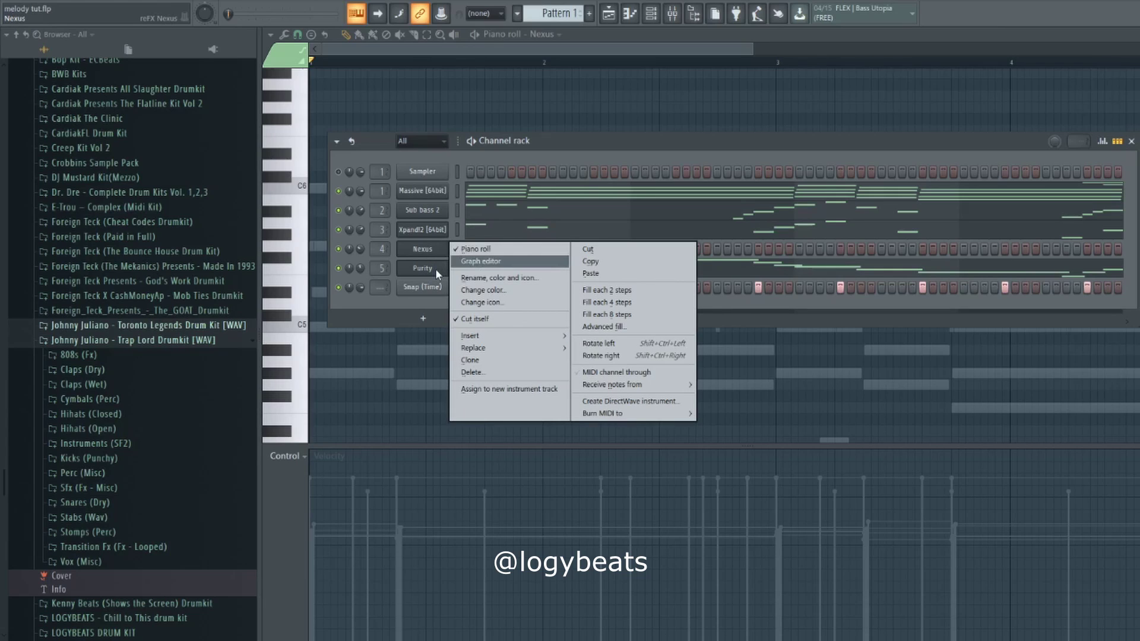
pyautogui.click(468, 249)
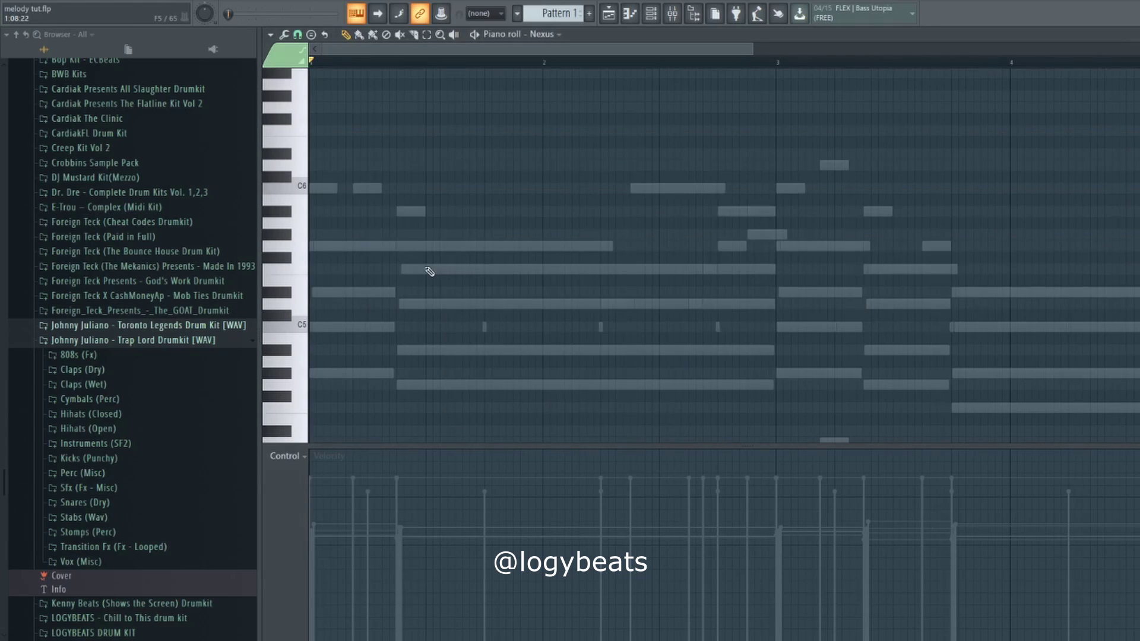
pyautogui.click(328, 249)
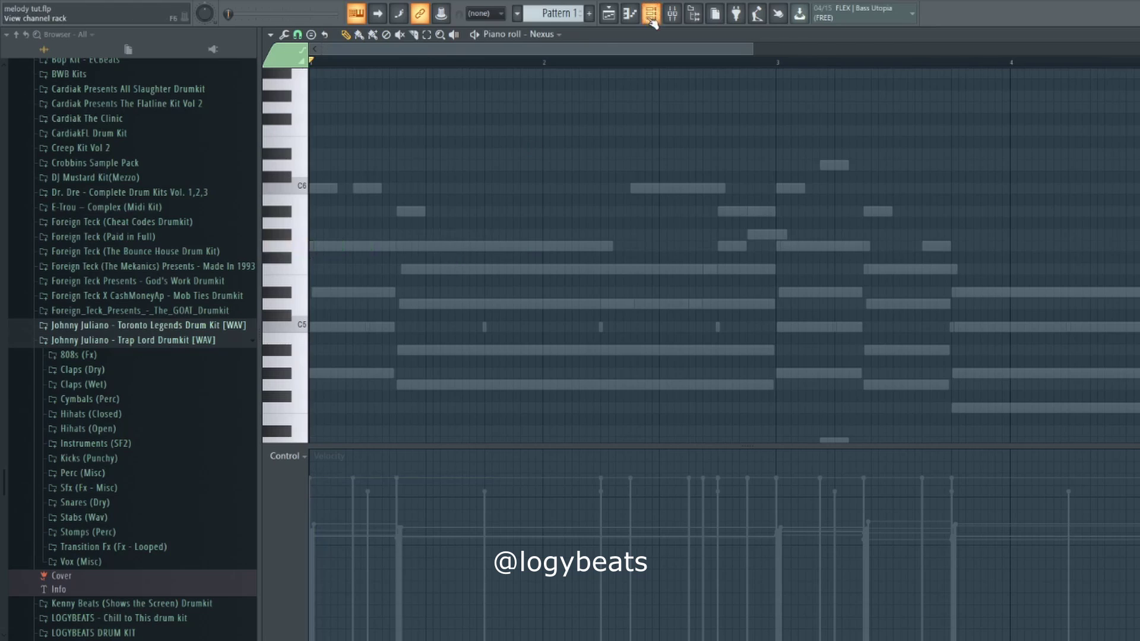
# - Copy the Purity channel's notes, paste them into the Nexus channel and open that channel in the piano roll
pyautogui.press('F6')
pyautogui.rightClick(424, 269)
pyautogui.click(610, 282)
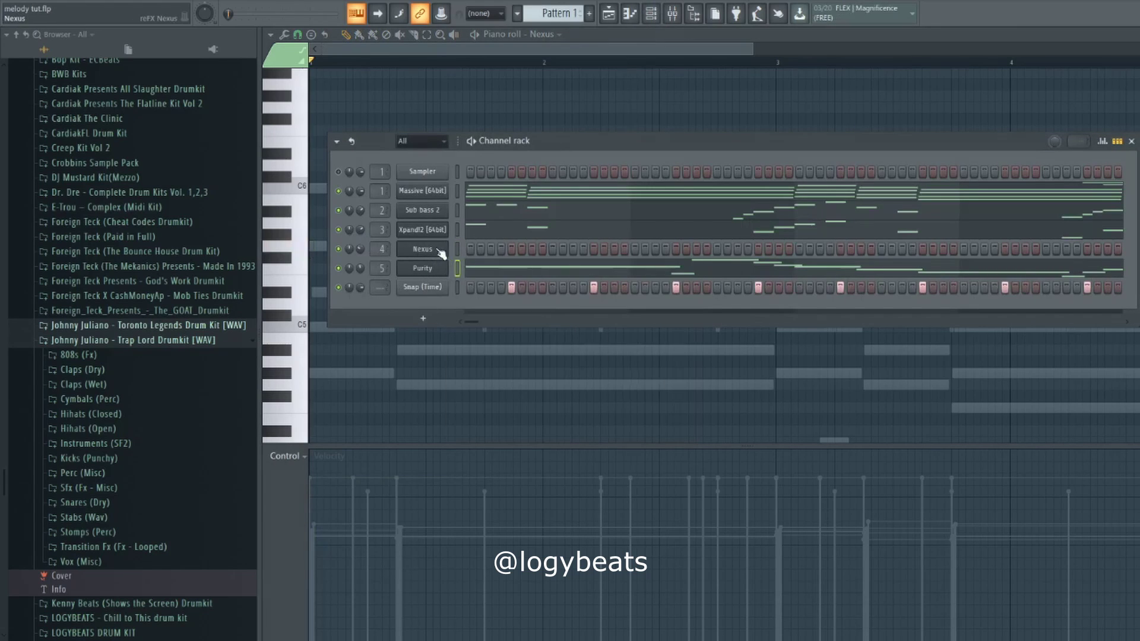
pyautogui.rightClick(438, 250)
pyautogui.click(586, 272)
pyautogui.click(495, 251)
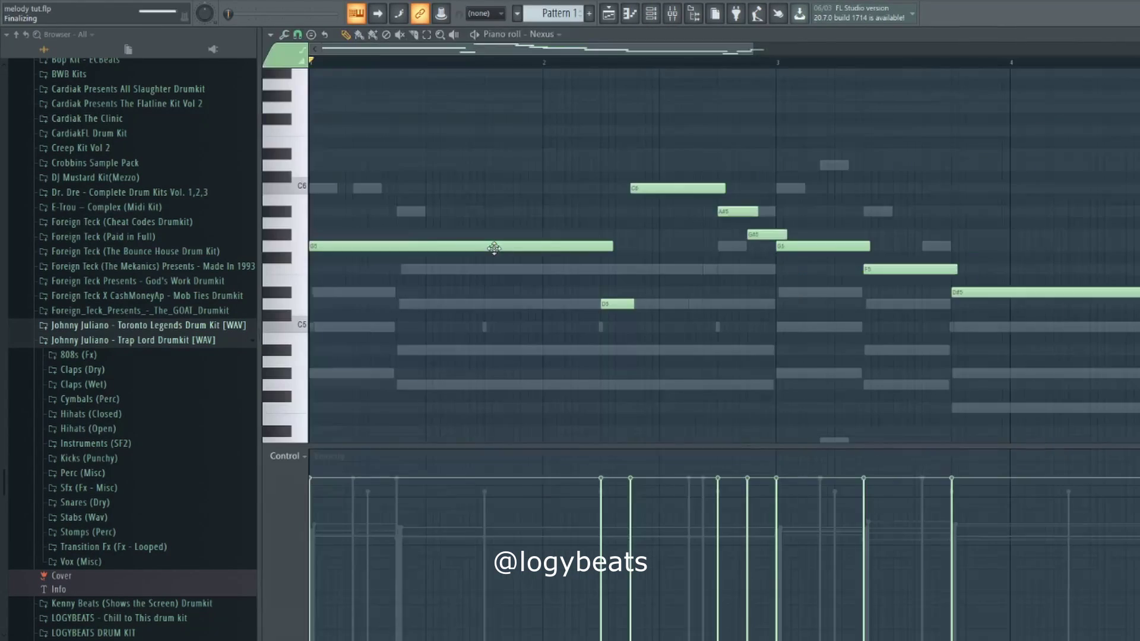
pyautogui.scroll(-1, 461, 68)
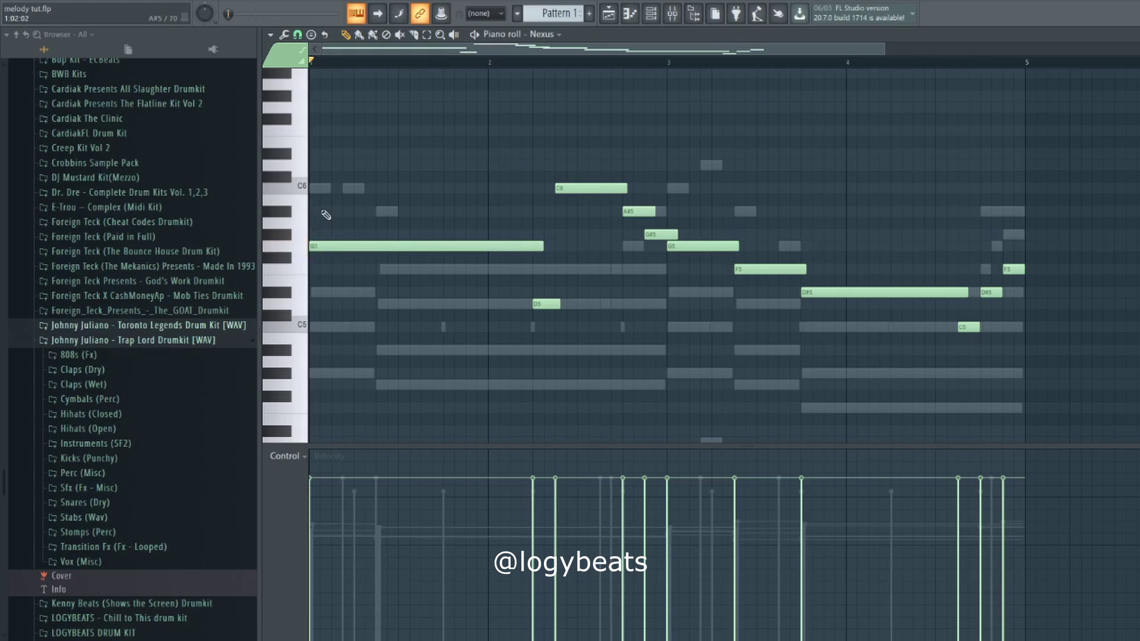
# - Try deleting the long G5 note in bar 1 of the Nexus part, then restore it
pyautogui.rightClick(360, 246)
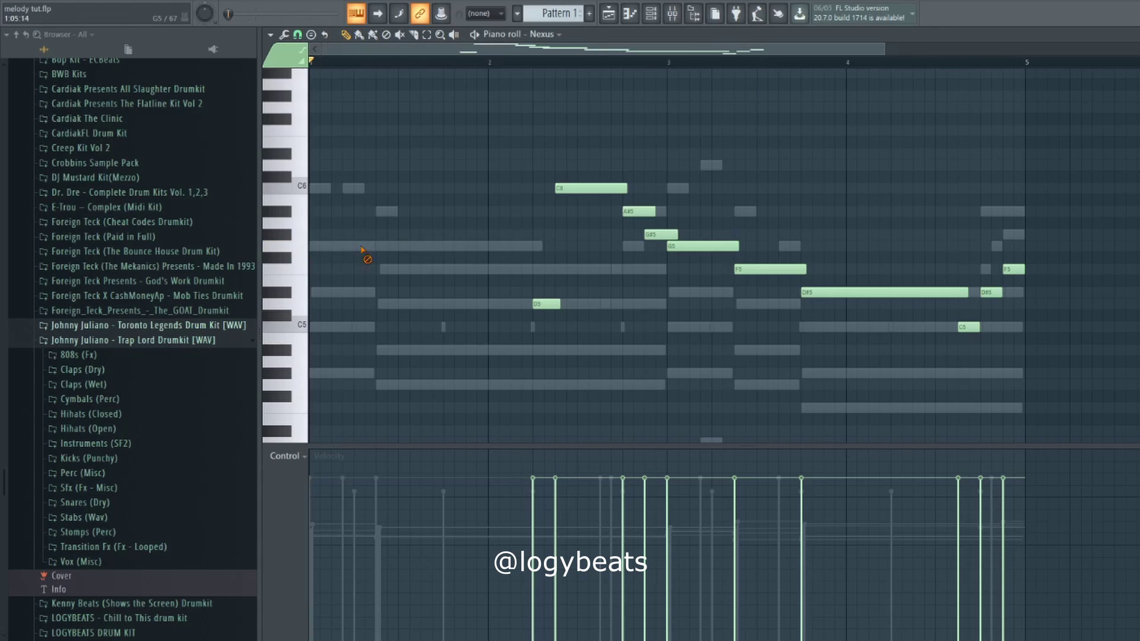
pyautogui.moveTo(333, 247); pyautogui.dragTo(257, 247)
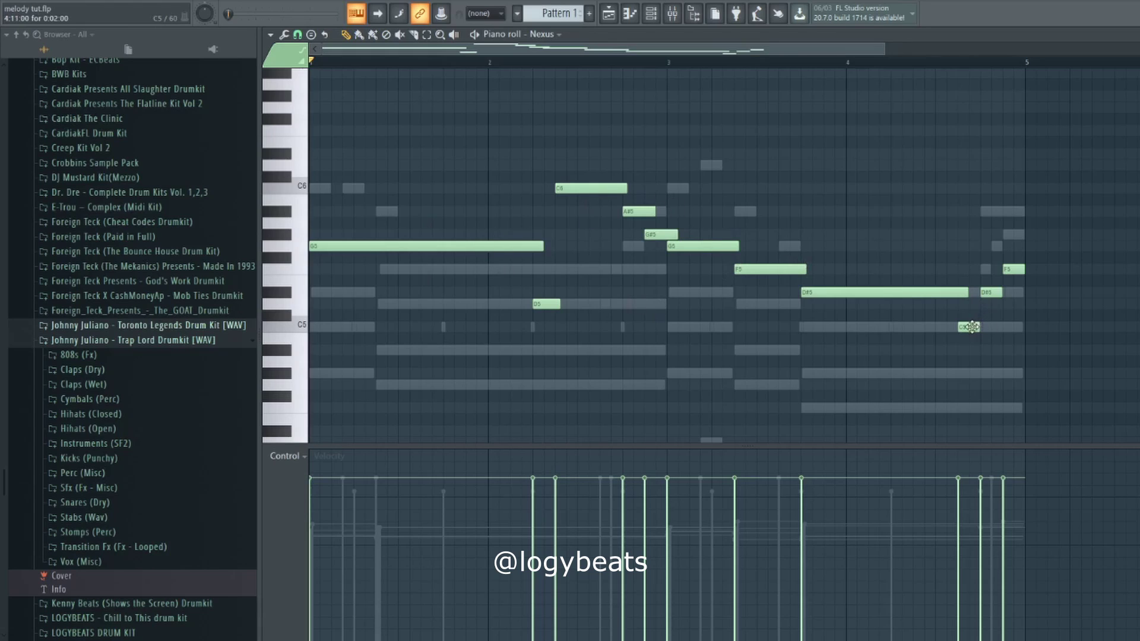
# - Mute the Sub bass 2, Xpand!2 and Purity channels, then play the pattern with the Nexus piano roll open
pyautogui.click(651, 13)
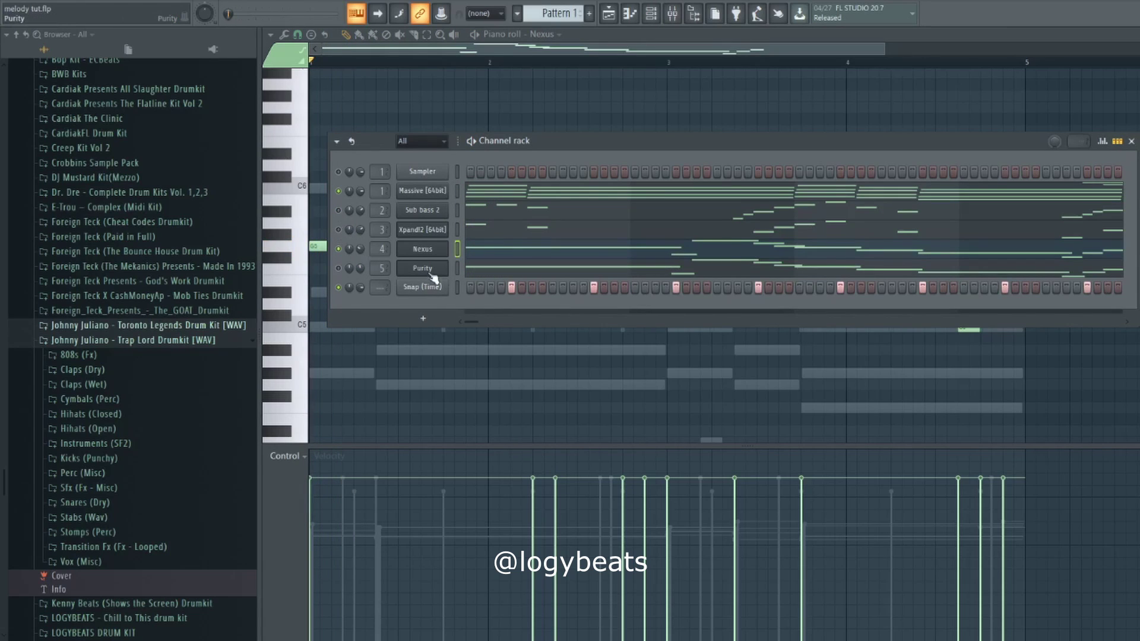
pyautogui.click(475, 254)
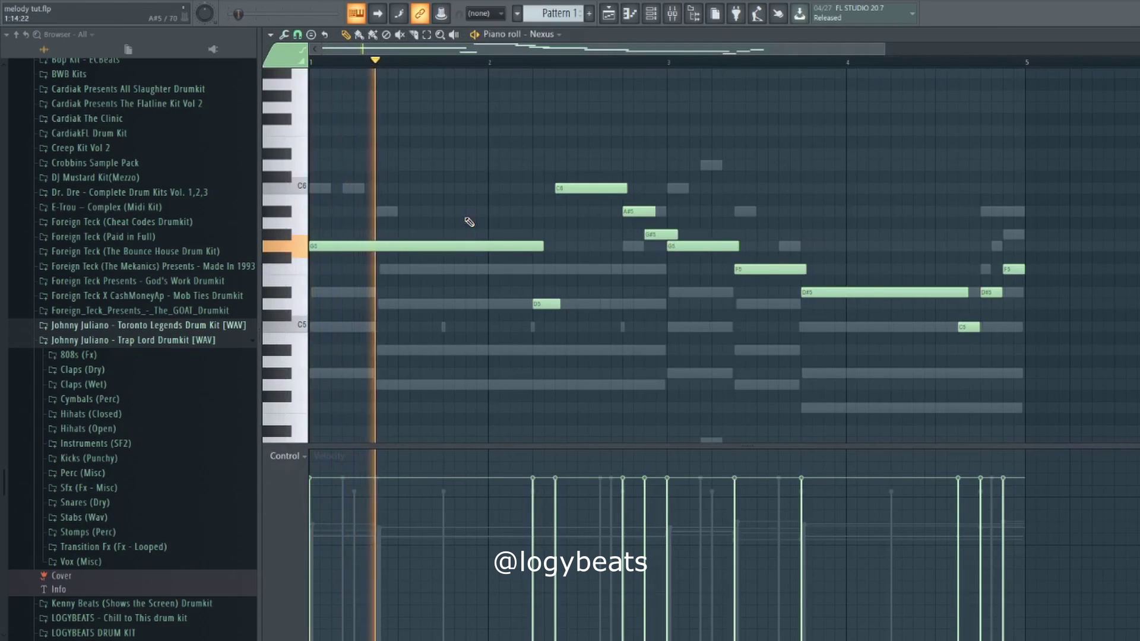
# - Set the snap to Line, quick-quantize the Nexus notes, and shorten the overlapping A#5 and G#5 notes at the end of bar 2
pyautogui.click(298, 35)
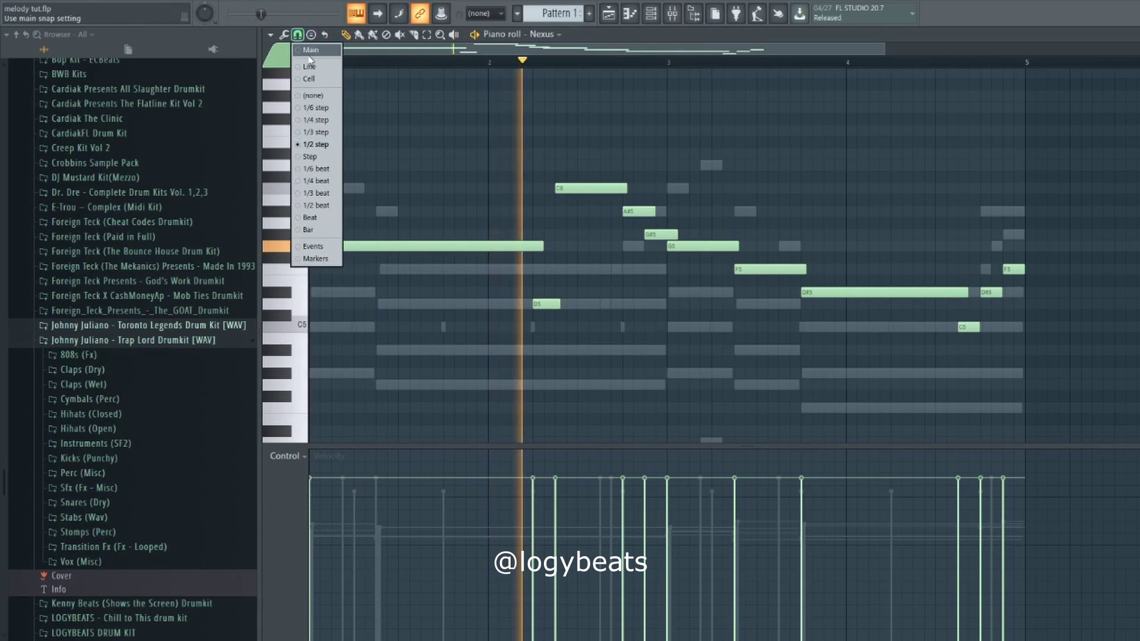
pyautogui.click(304, 47)
pyautogui.click(299, 36)
pyautogui.click(307, 67)
pyautogui.hotkey('ctrl', 'q')
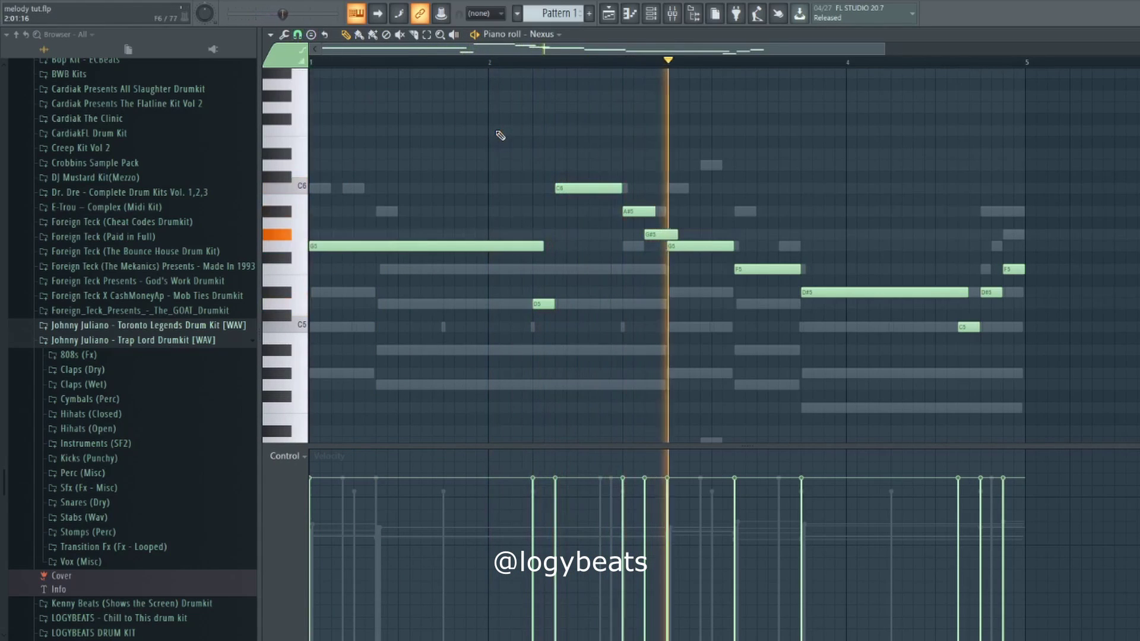
pyautogui.moveTo(675, 235); pyautogui.dragTo(642, 214)
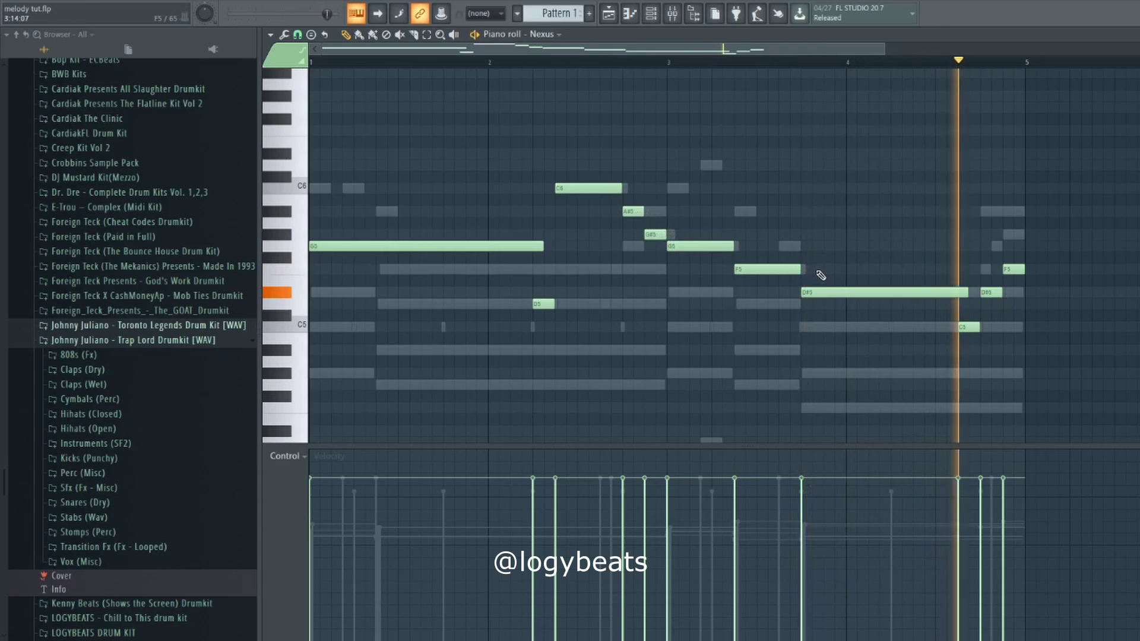
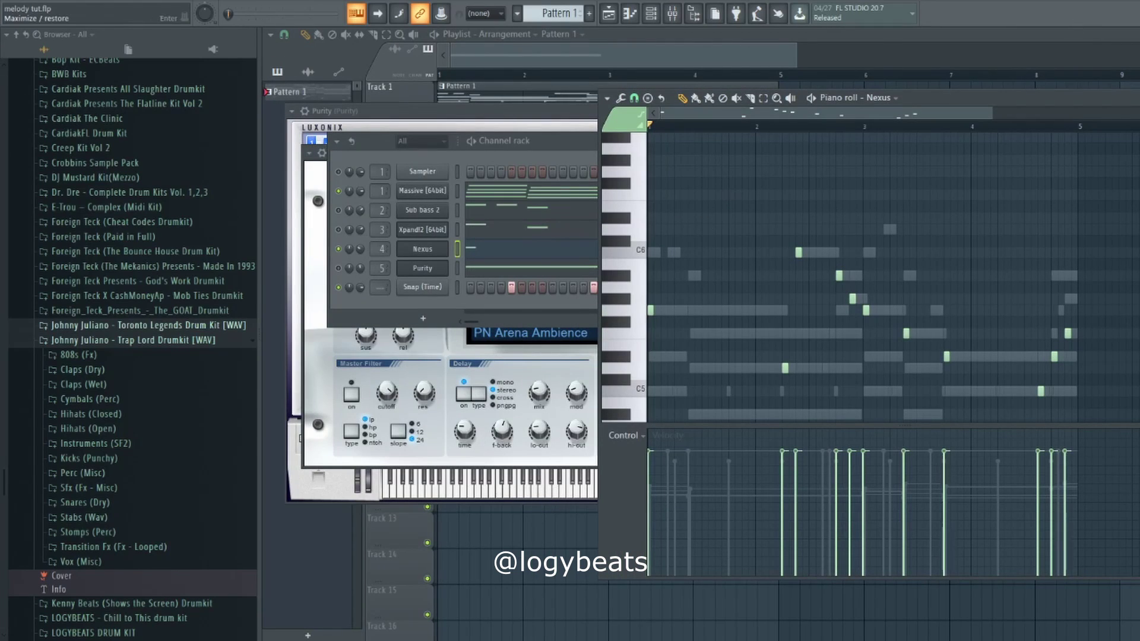
# - Maximize the Nexus piano roll and replace the G5 note at the start of bar 1 with a short A#5
pyautogui.click(1139, 98)
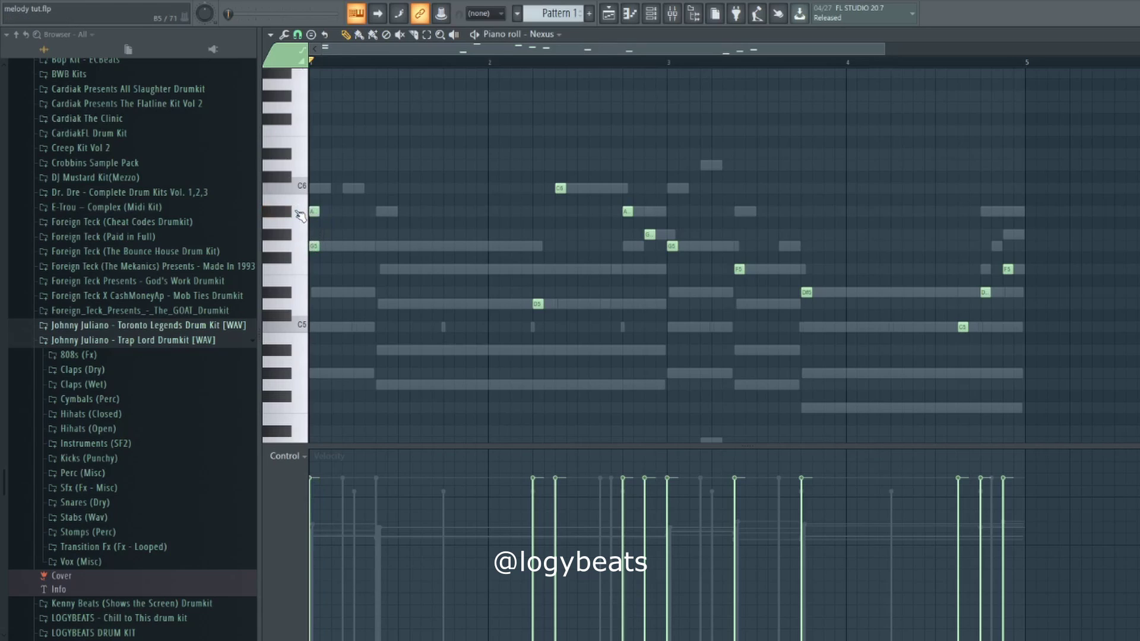
pyautogui.doubleClick(313, 212)
pyautogui.click(709, 233)
# - Unmute the Purity channel and play the pattern, returning to the Nexus piano roll
pyautogui.click(671, 13)
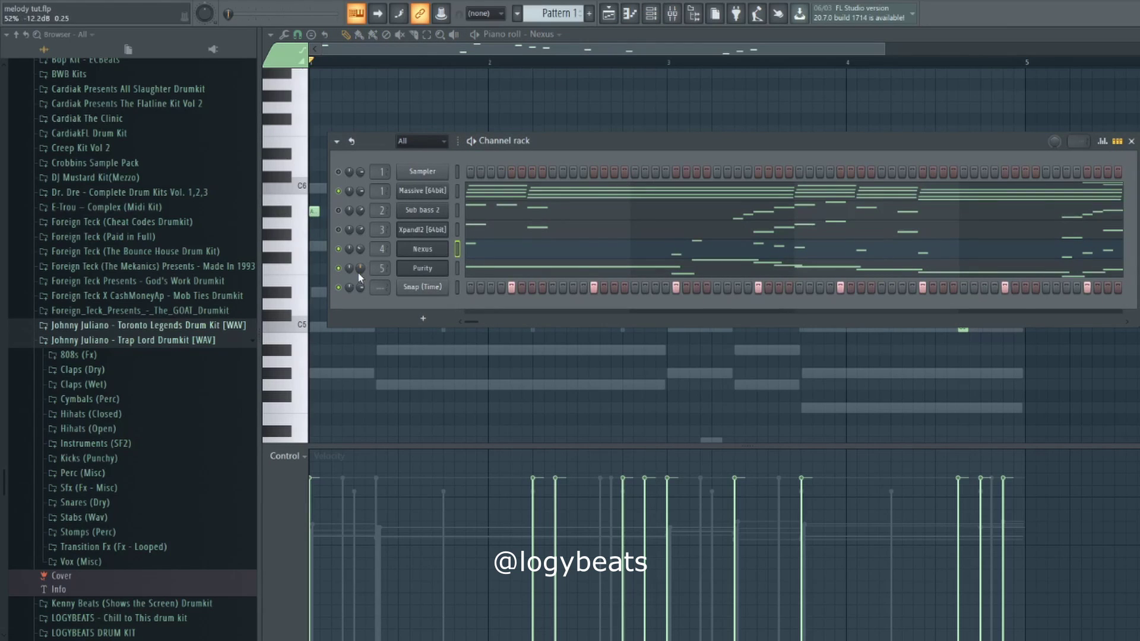
pyautogui.press('space')
pyautogui.press('F6')
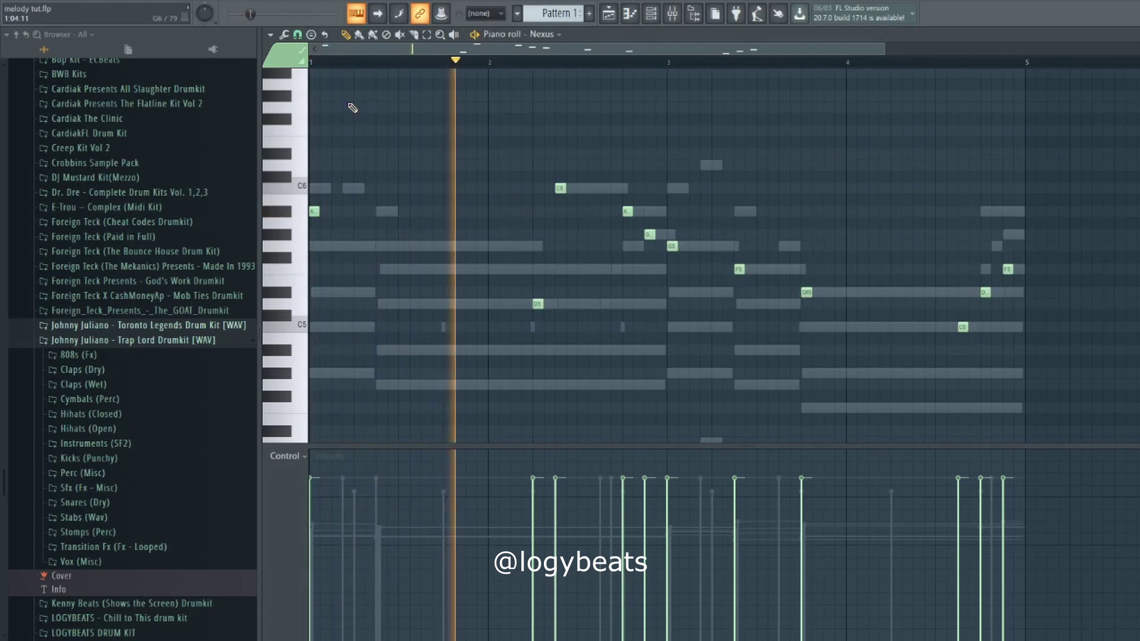
# - Try a short F6 note on the fourth beat of bar 1, audition it, and remove it
pyautogui.press('space')
pyautogui.click(447, 130)
pyautogui.press('space')
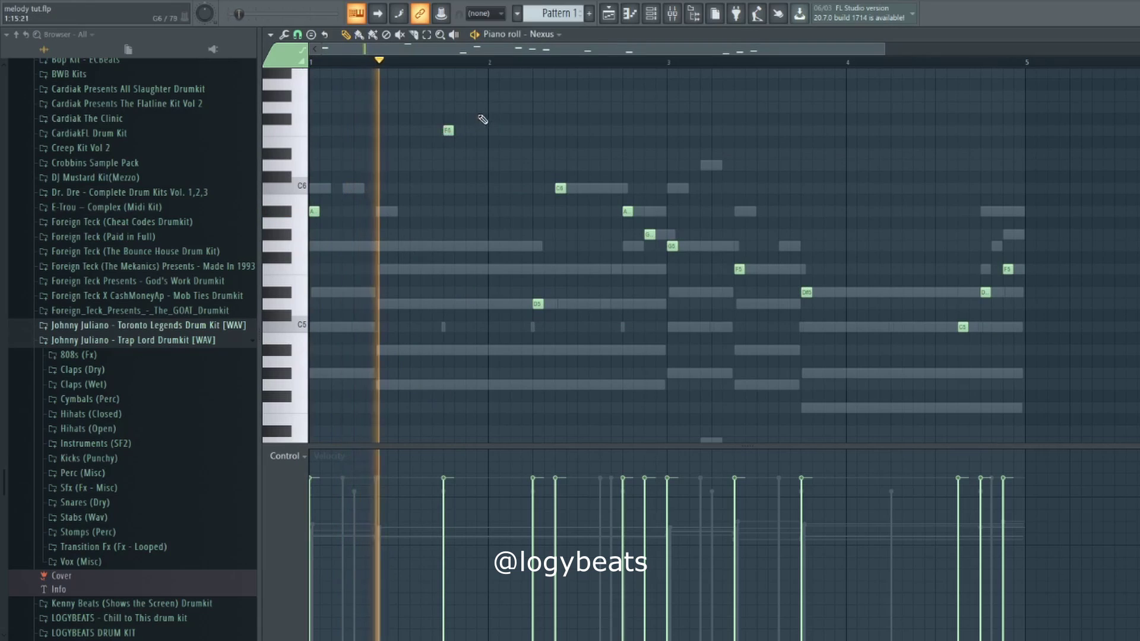
pyautogui.press('space')
pyautogui.rightClick(449, 131)
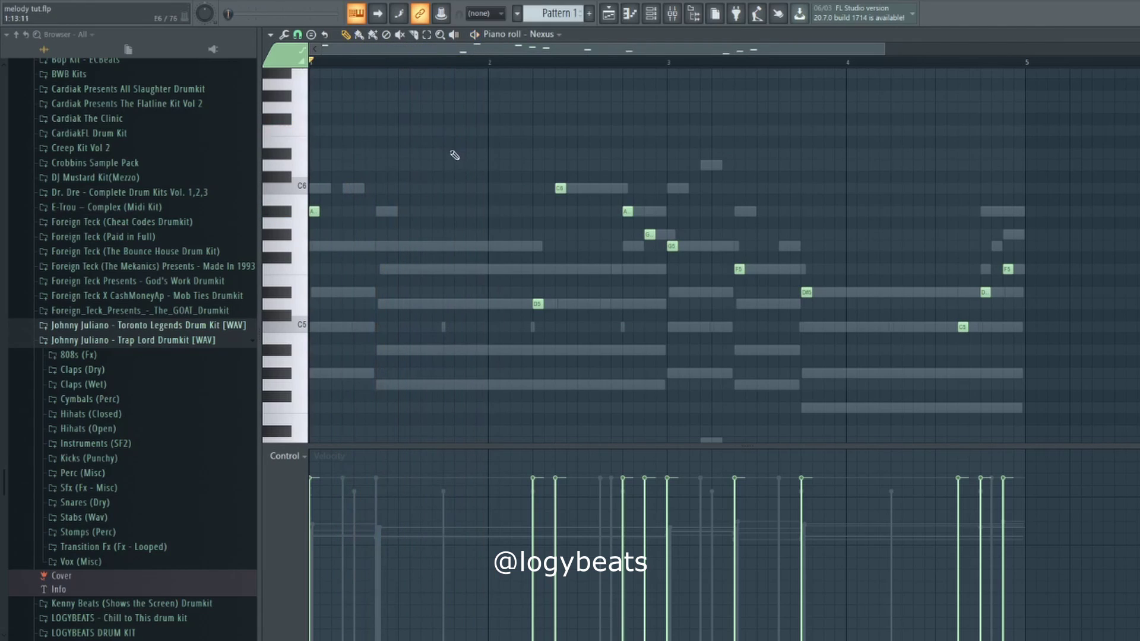
# - Place a short C6 note on the fourth beat of bar 1 during playback
pyautogui.press('space')
pyautogui.click(448, 187)
pyautogui.rightClick(455, 162)
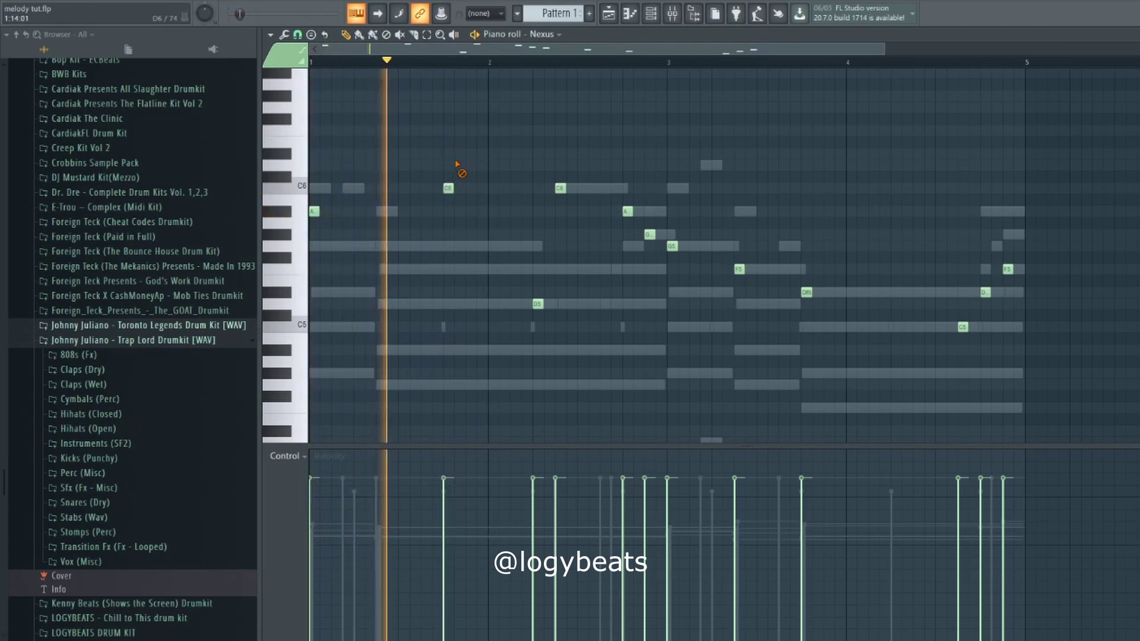
# - Add a short A#5 note at the start of bar 2 and restart playback to audition it
pyautogui.click(491, 235)
pyautogui.moveTo(492, 236); pyautogui.dragTo(492, 212)
pyautogui.press('space')
pyautogui.press('space')
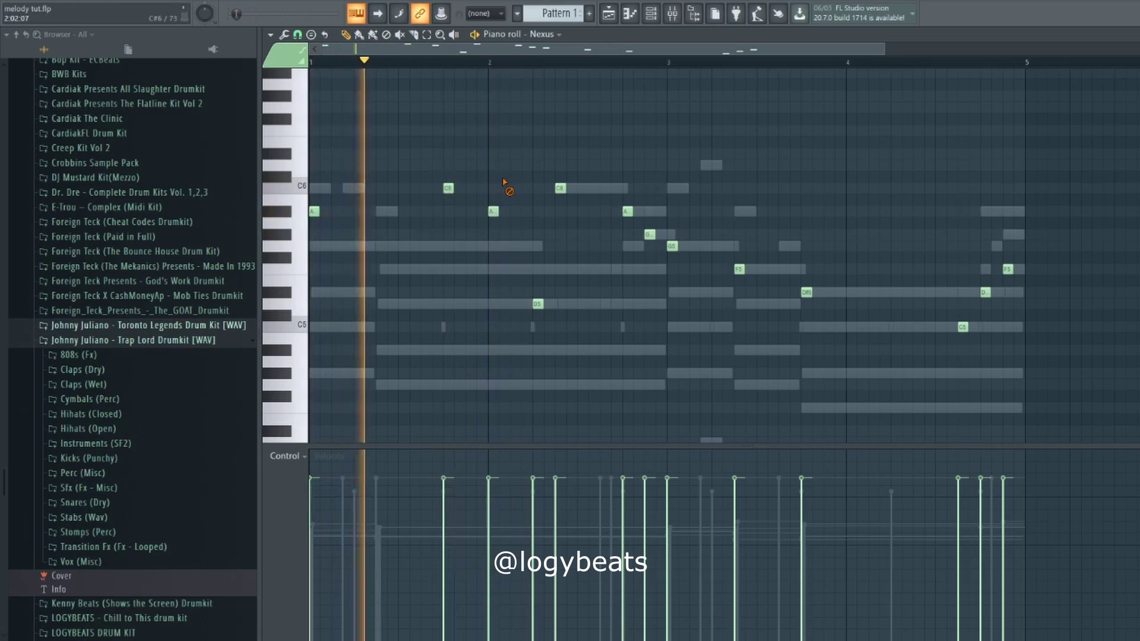
# - Raise the D5 note on the second beat of bar 2 to G#5 and replay the pattern
pyautogui.click(630, 15)
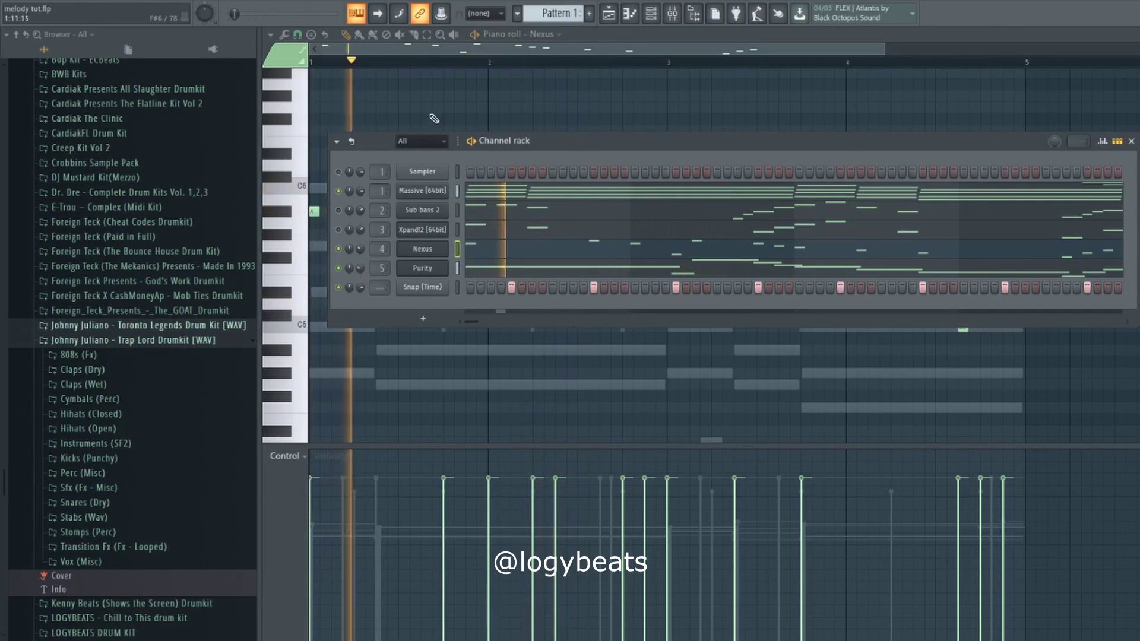
pyautogui.press('F6')
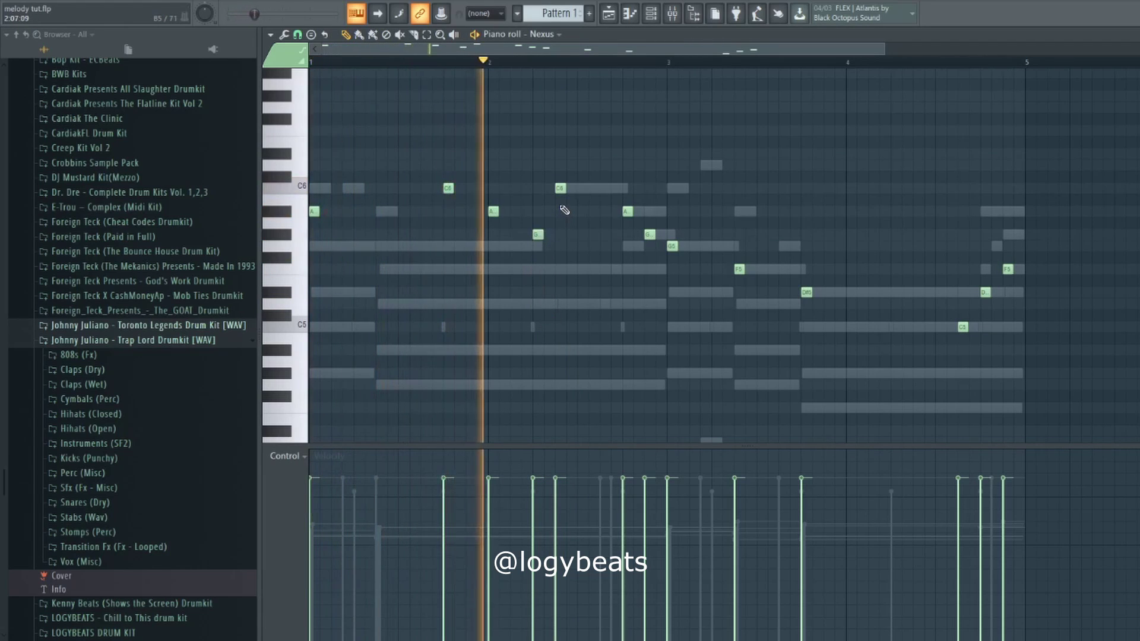
pyautogui.press('space')
pyautogui.press('space')
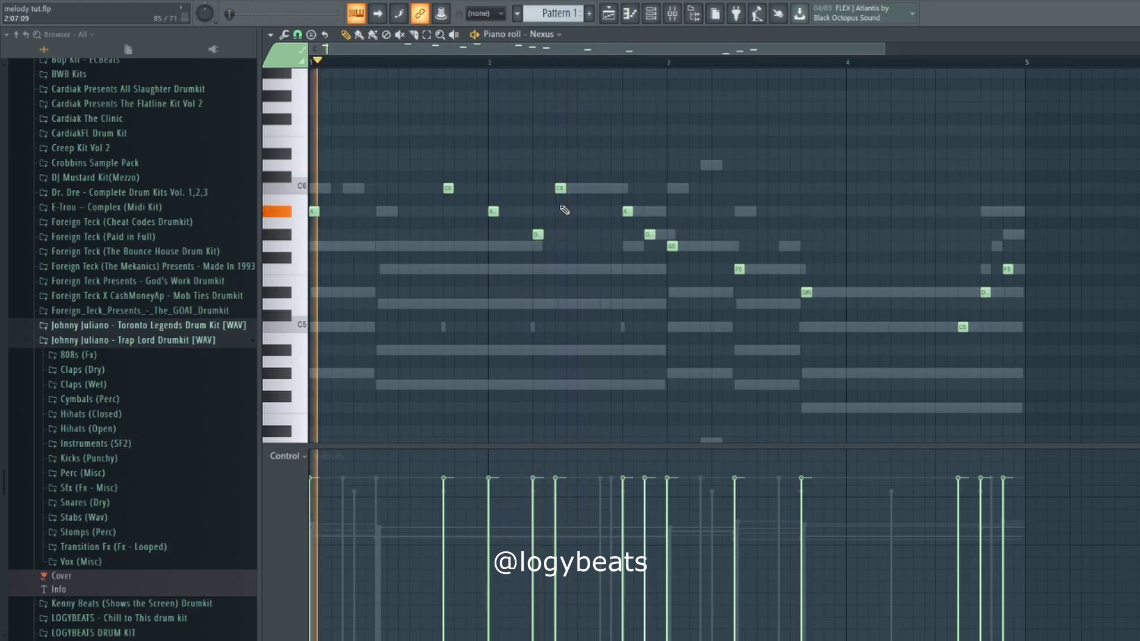
# - Remove the A#5 note at the start of bar 2, raise the C6 note in bar 2 to G6, and audition the change
pyautogui.rightClick(493, 212)
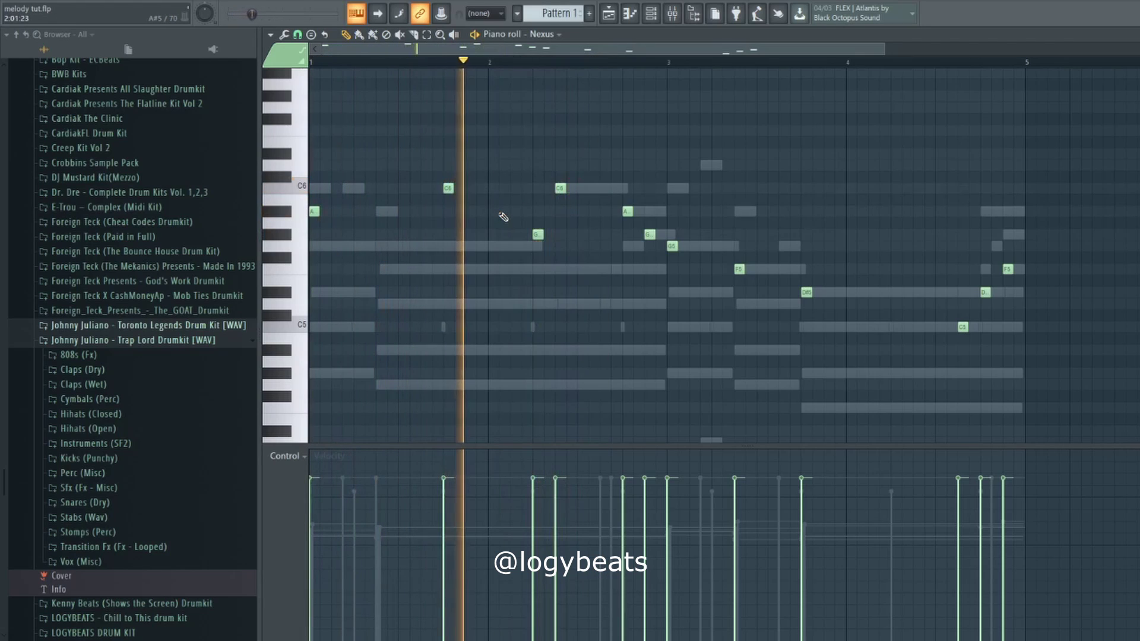
pyautogui.press('space')
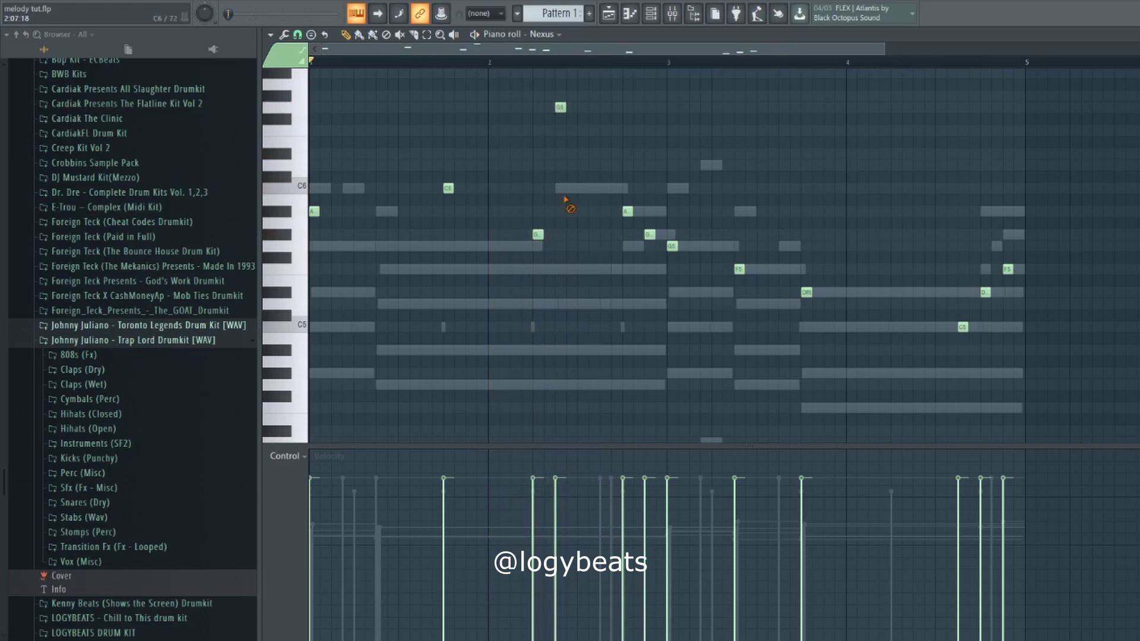
pyautogui.press('space')
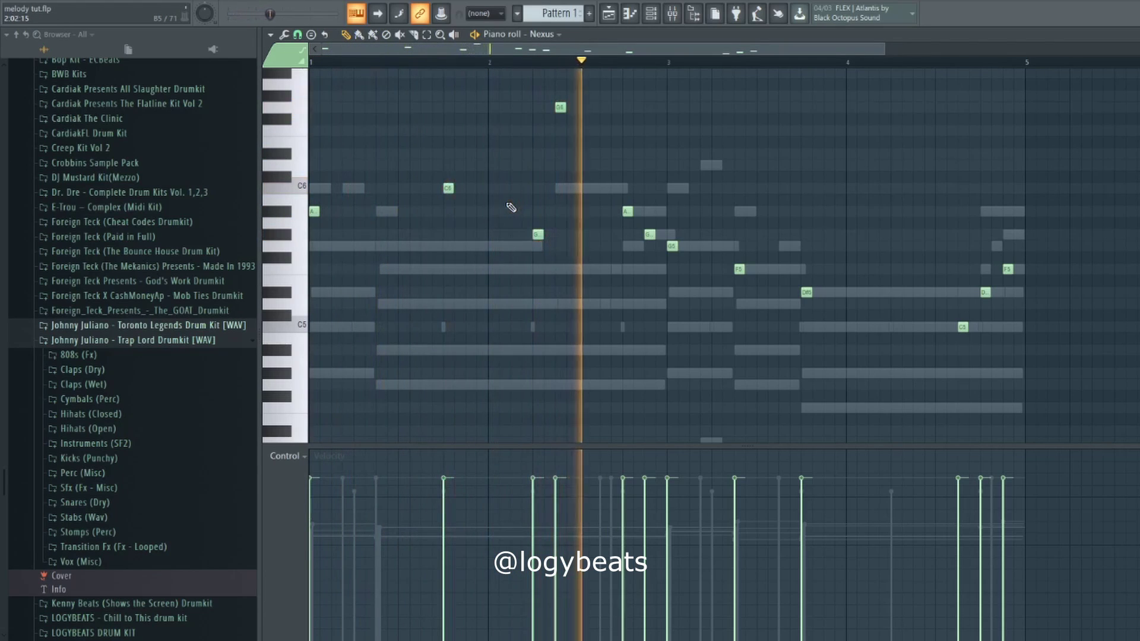
pyautogui.press('space')
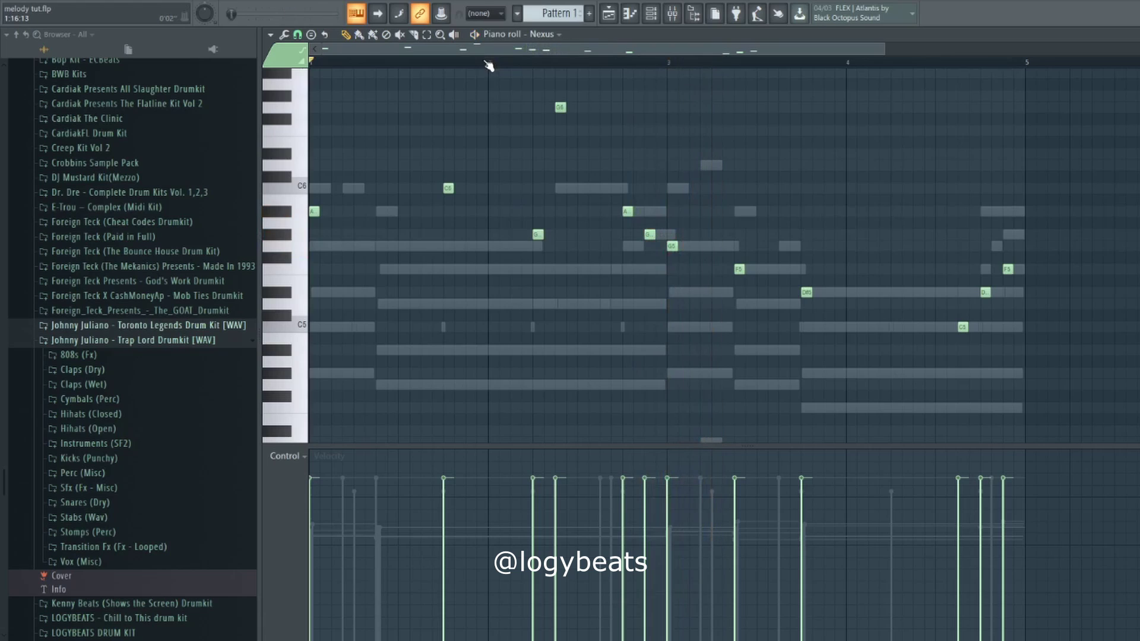
# - Move the A#5 note in late bar 2 half a beat earlier and re-add the short G#5 at the end of the bar
pyautogui.press('space')
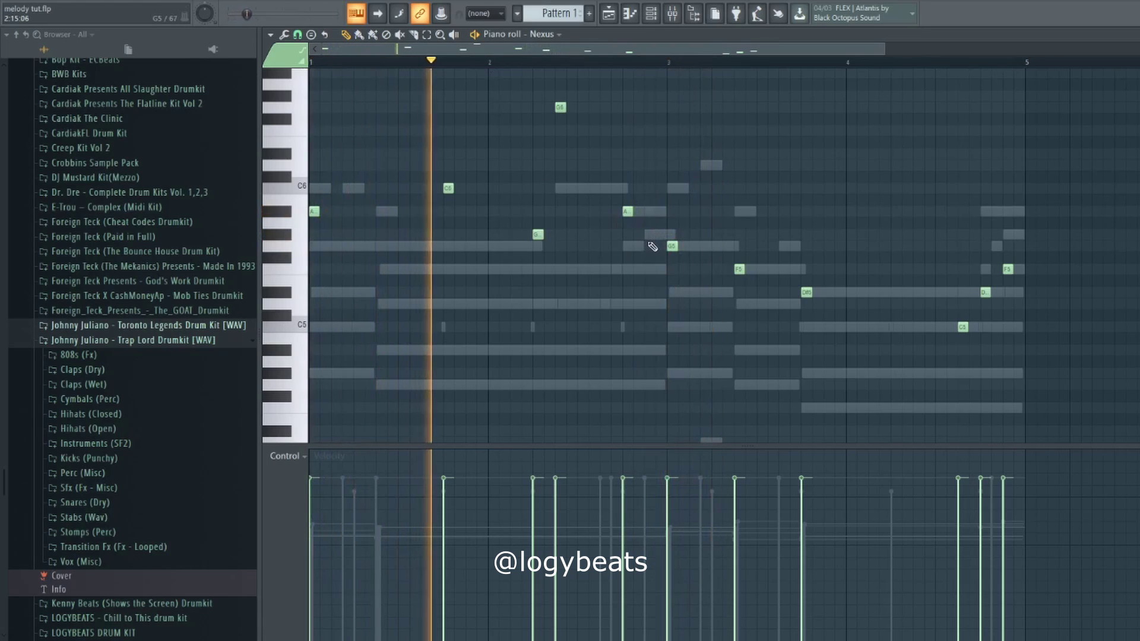
pyautogui.moveTo(629, 212); pyautogui.dragTo(606, 212)
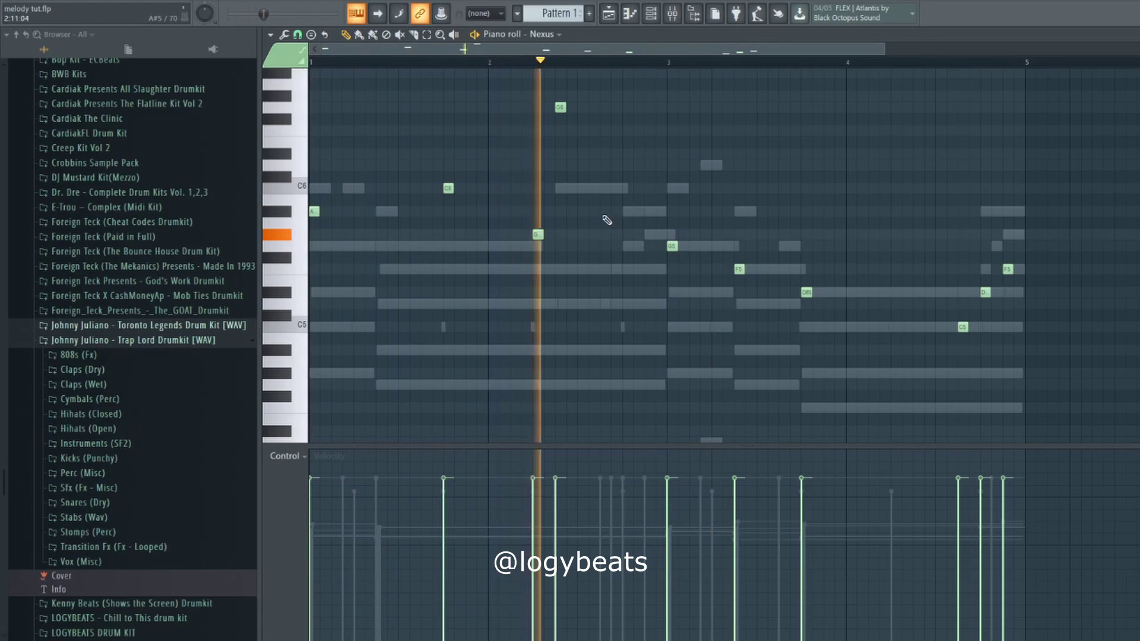
pyautogui.click(646, 234)
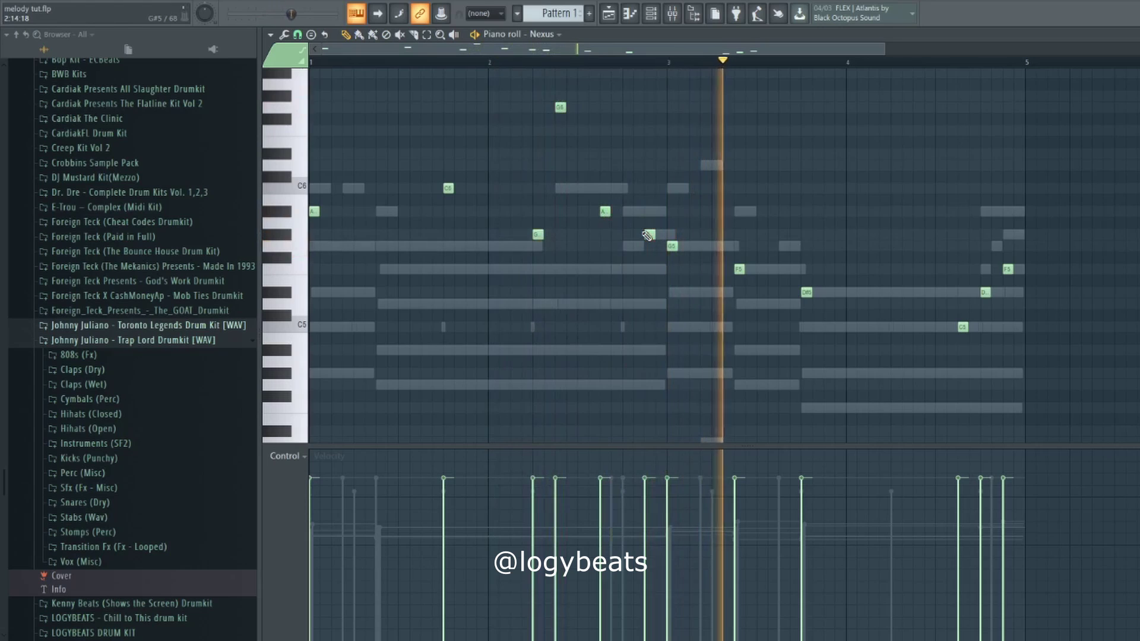
# - Remove the C5 and D#5 notes near the end of bar 4 and try a short G#5 at the bar's end
pyautogui.rightClick(960, 325)
pyautogui.click(1016, 236)
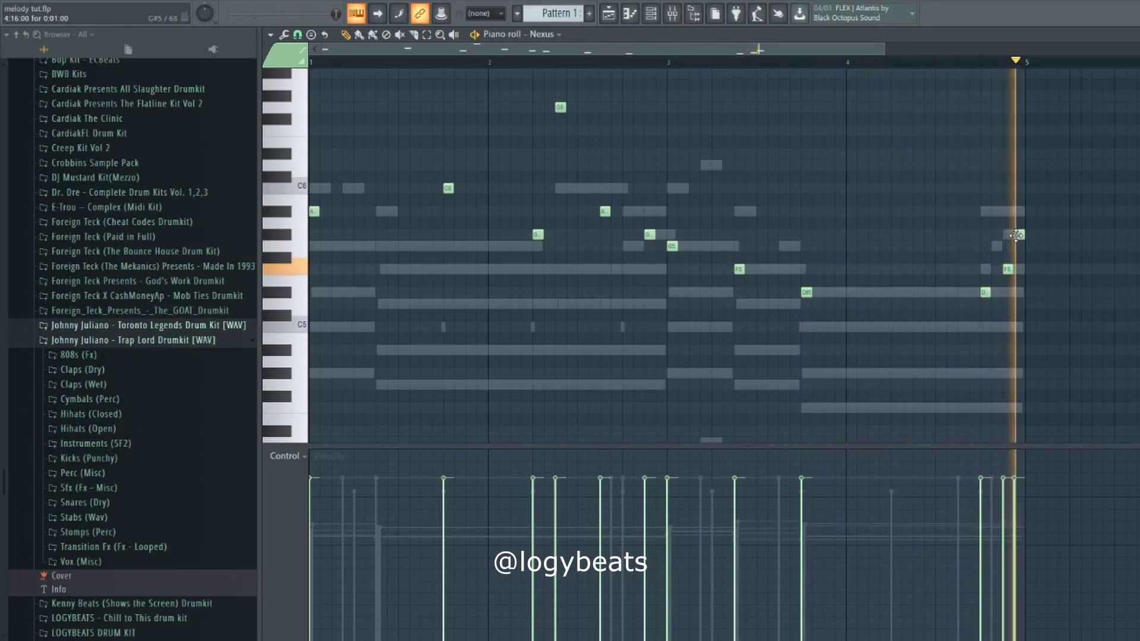
pyautogui.rightClick(1015, 236)
pyautogui.rightClick(985, 292)
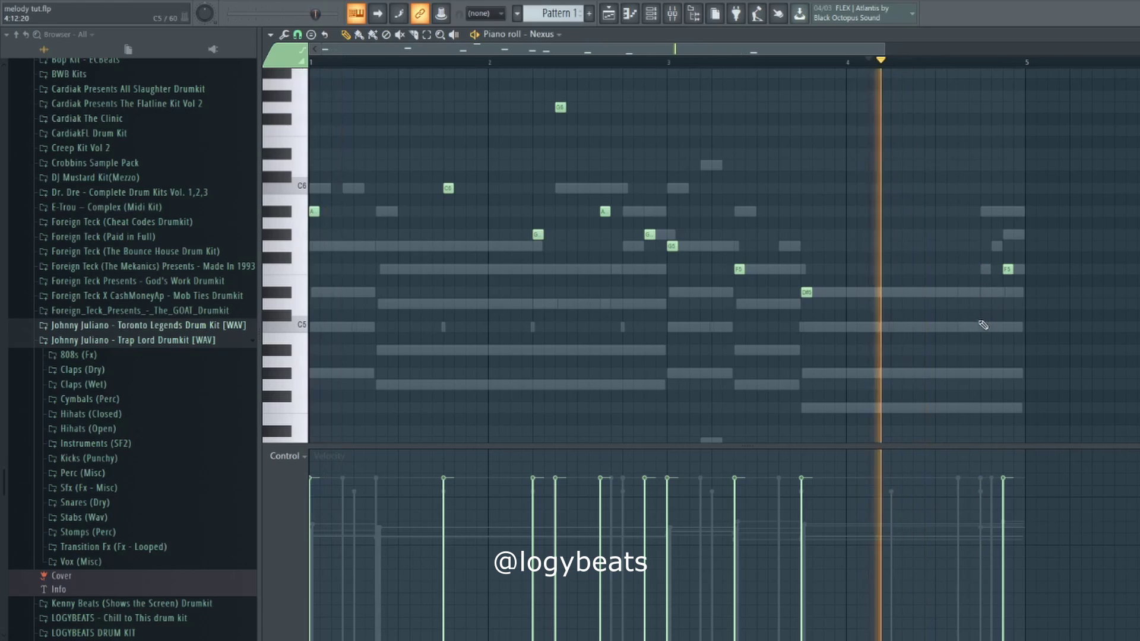
# - Replace the closing F5 note of bar 4 with a G#5 and audition the end of the pattern
pyautogui.click(985, 212)
pyautogui.rightClick(1008, 269)
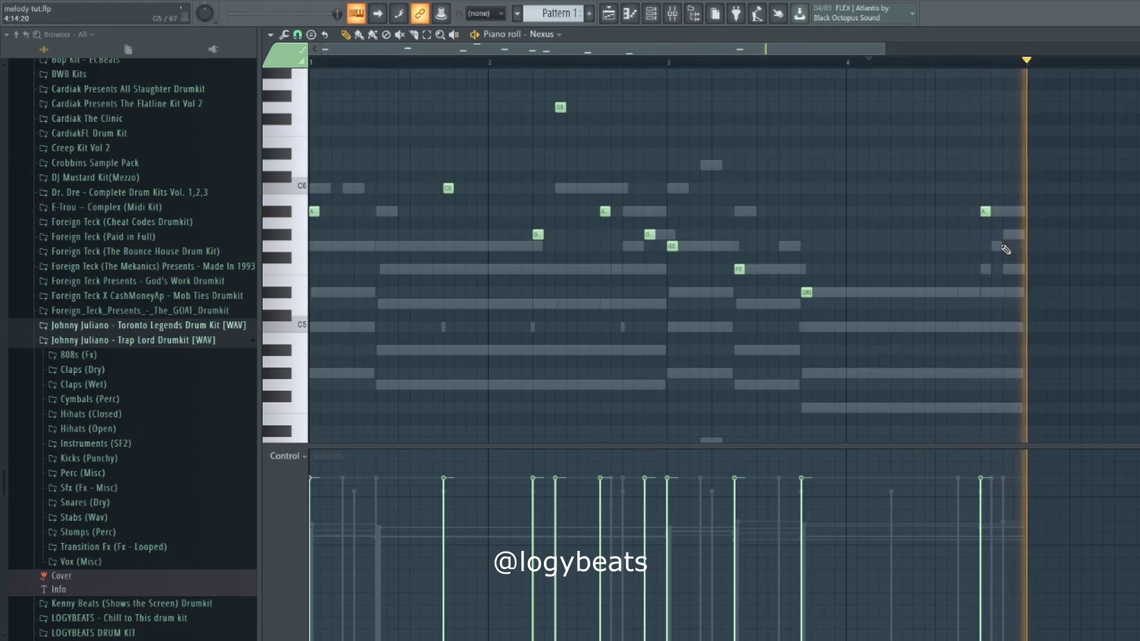
pyautogui.rightClick(986, 212)
pyautogui.click(1005, 233)
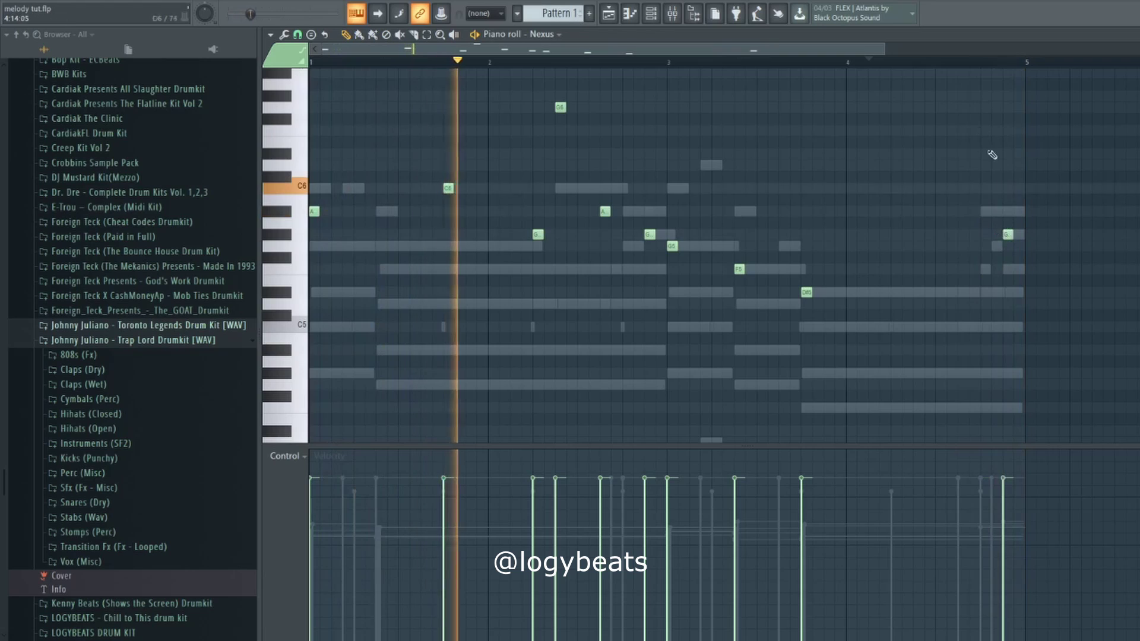
pyautogui.click(934, 53)
pyautogui.click(911, 62)
pyautogui.scroll(-2, 911, 64)
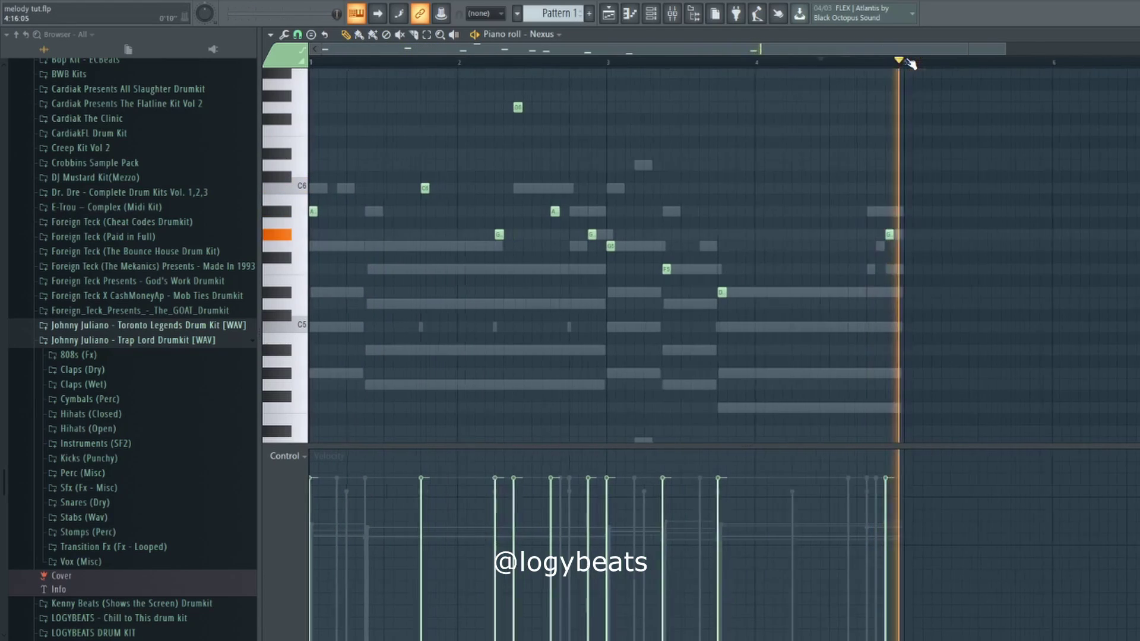
# - Change the closing G#5 note of bar 4 back to F5 and replay the pattern
pyautogui.press('space')
pyautogui.rightClick(854, 237)
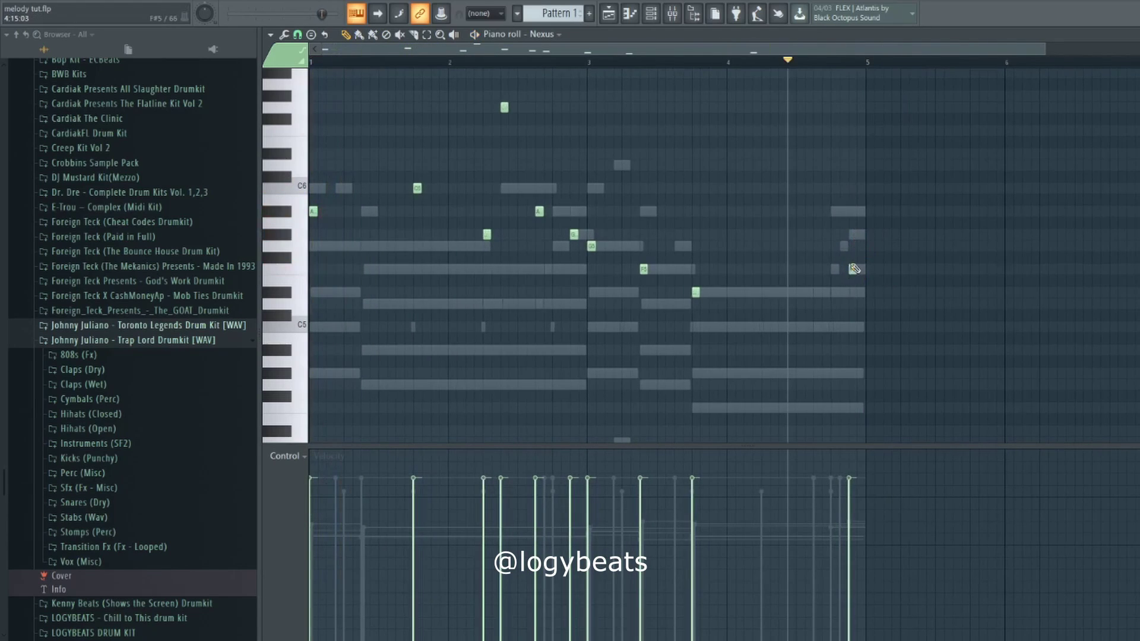
pyautogui.click(854, 269)
pyautogui.press('space')
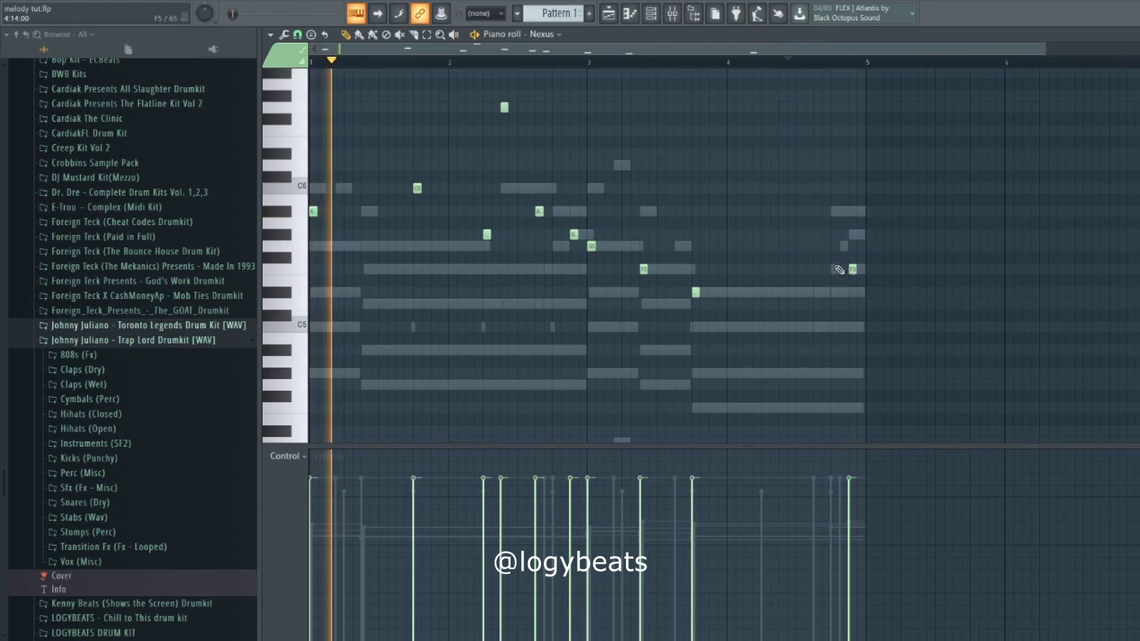
pyautogui.scroll(1, 349, 67)
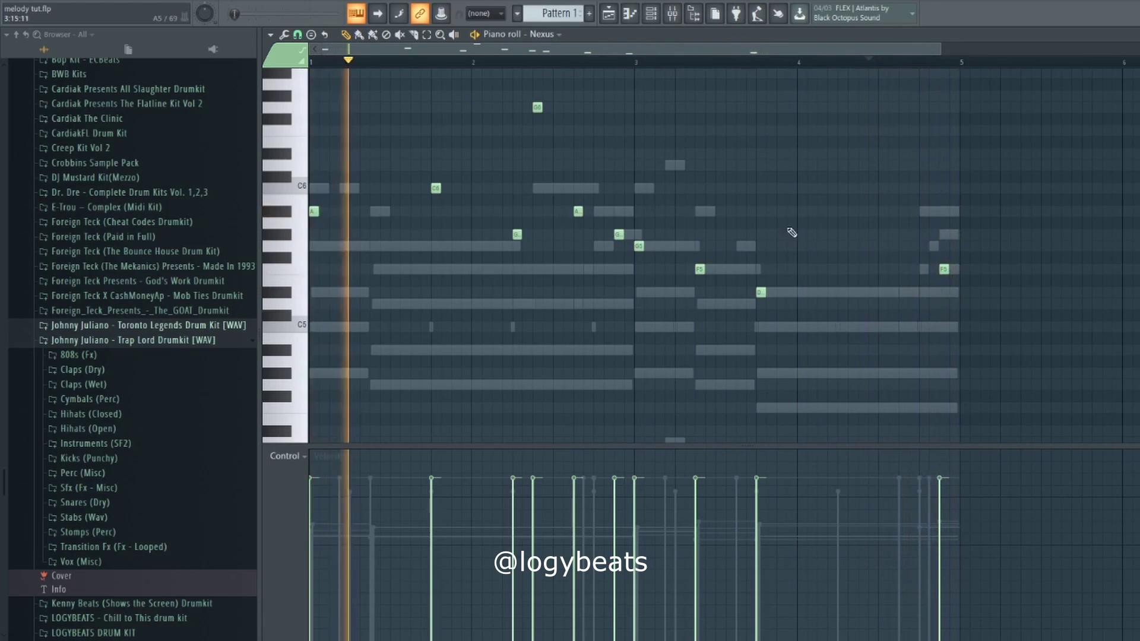
# - Try an extra short note around the closing F5 of bar 4, first as D#5 before it and also as G5 after it
pyautogui.click(924, 292)
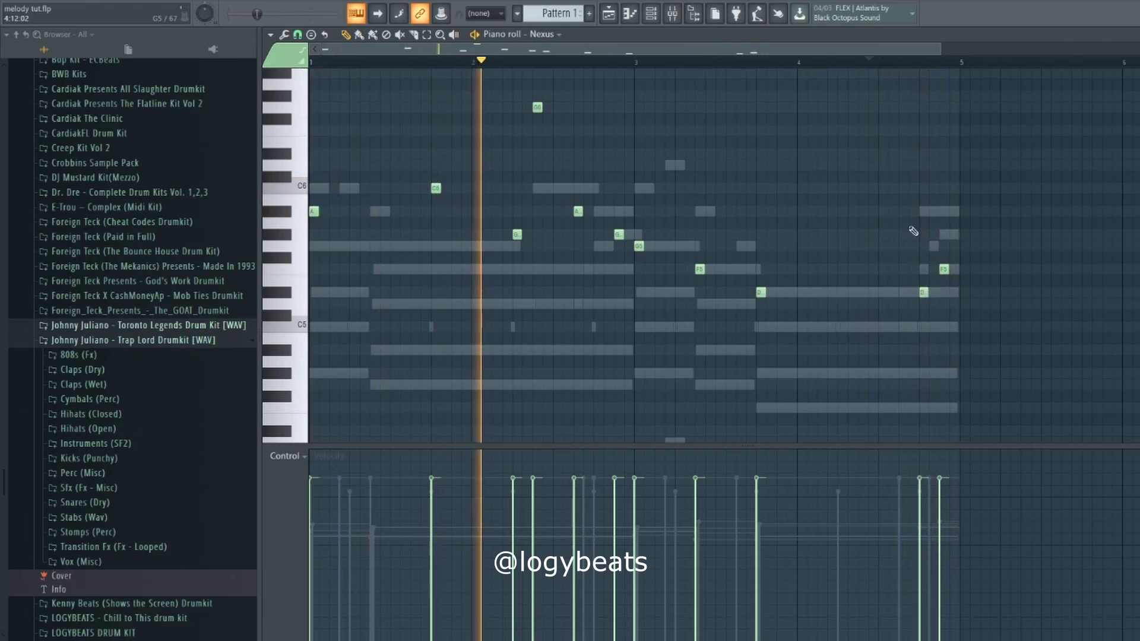
pyautogui.click(878, 63)
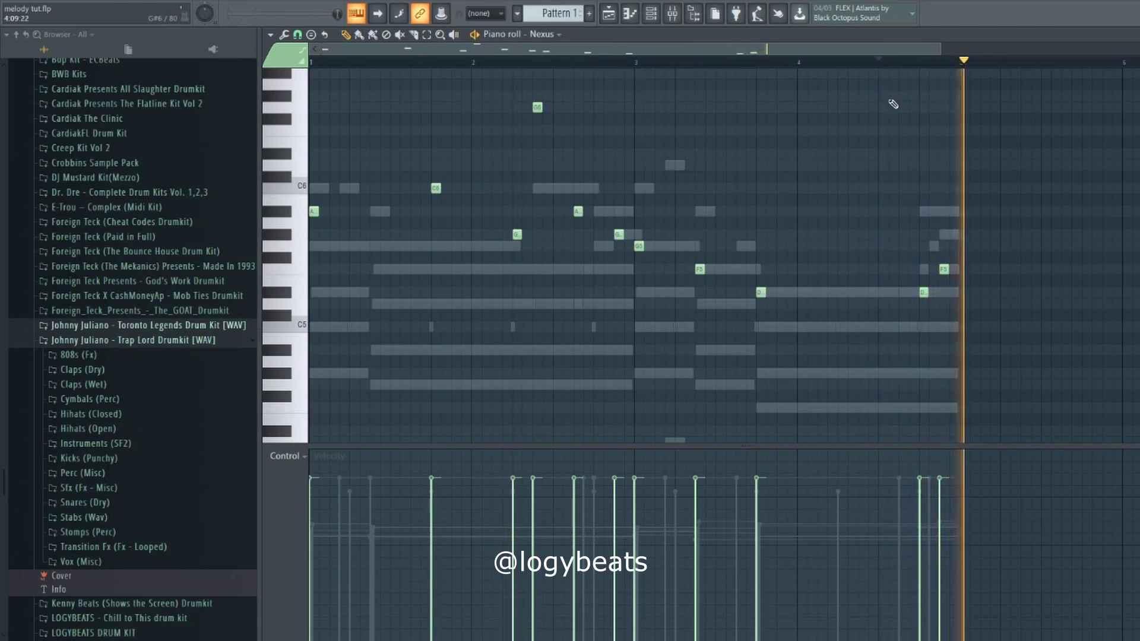
pyautogui.moveTo(926, 292); pyautogui.dragTo(952, 246)
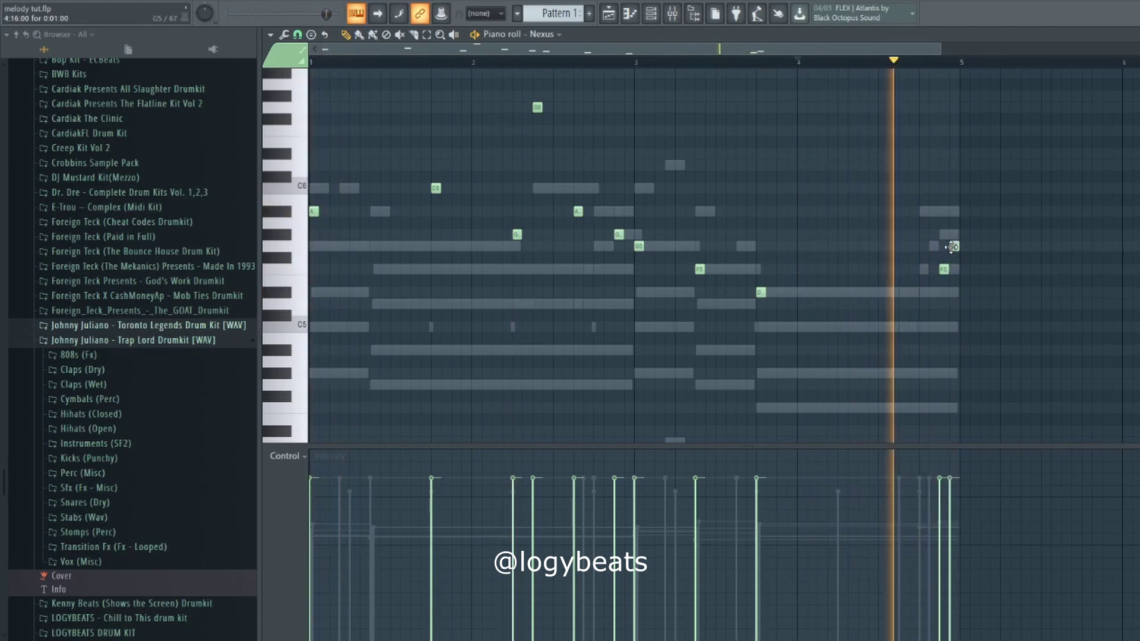
pyautogui.rightClick(952, 247)
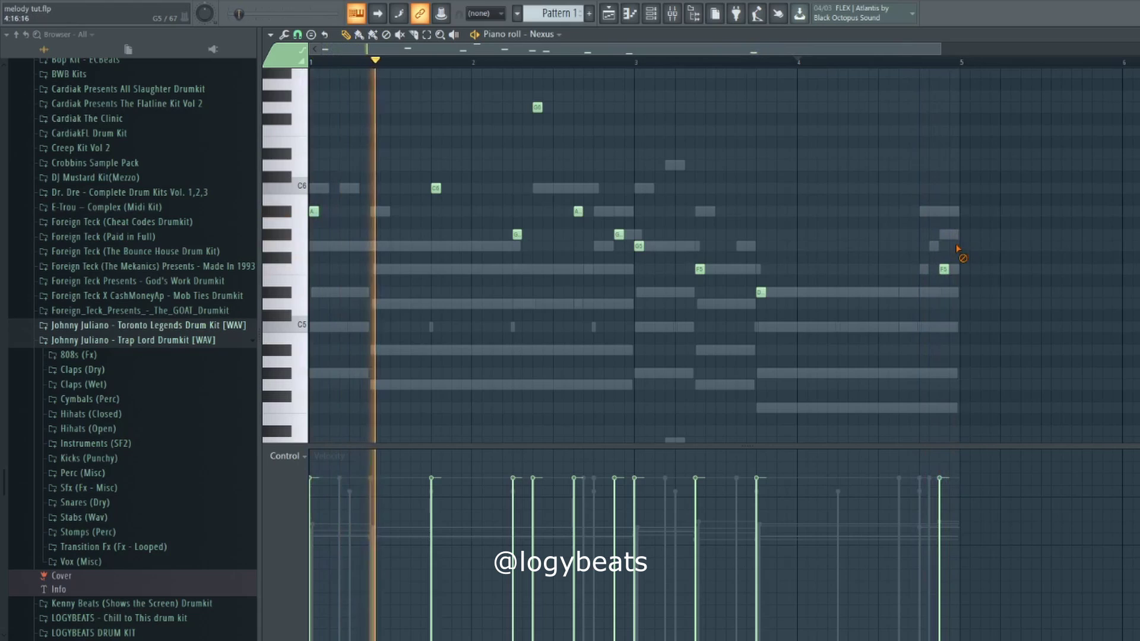
# - Replace the closing F5 of bar 4 with a rising G#5 and A#5 pair and audition the ending
pyautogui.rightClick(944, 269)
pyautogui.click(944, 235)
pyautogui.click(954, 211)
pyautogui.click(933, 62)
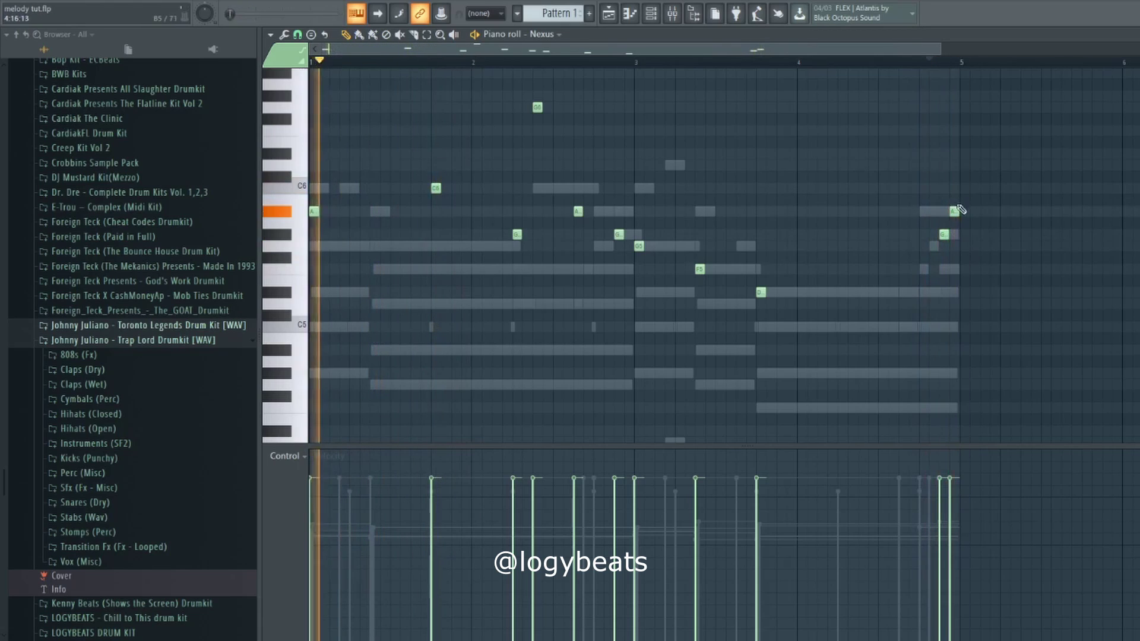
pyautogui.press('space')
# - Remove the A#5 and G#5 pair at the end of bar 4, restore the F5, and replay the pattern
pyautogui.rightClick(954, 211)
pyautogui.rightClick(944, 235)
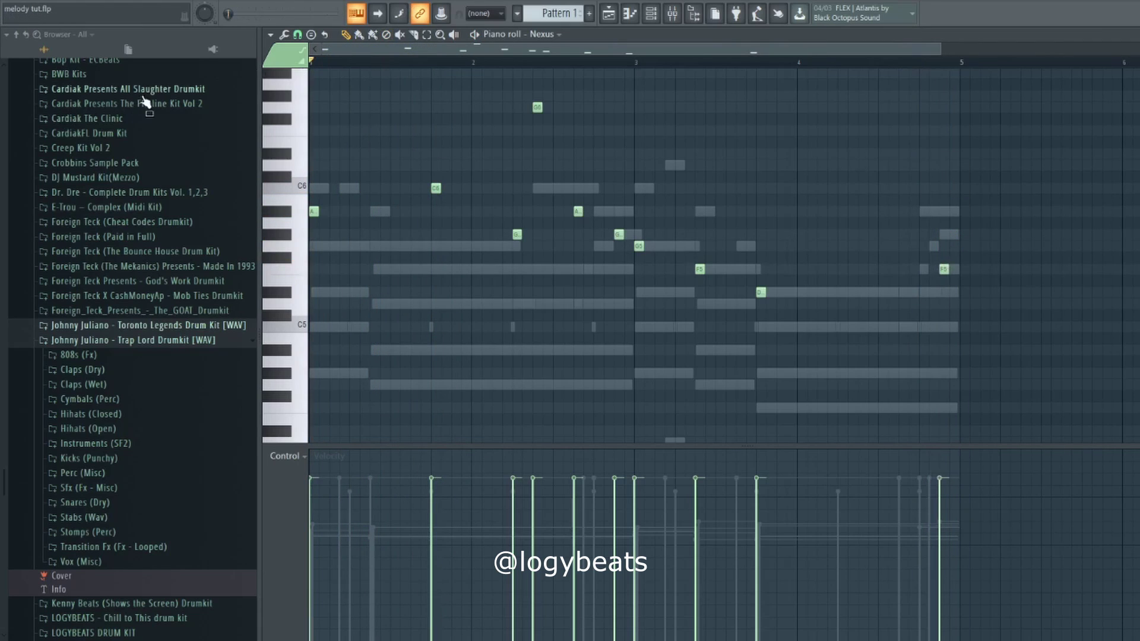
pyautogui.press('space')
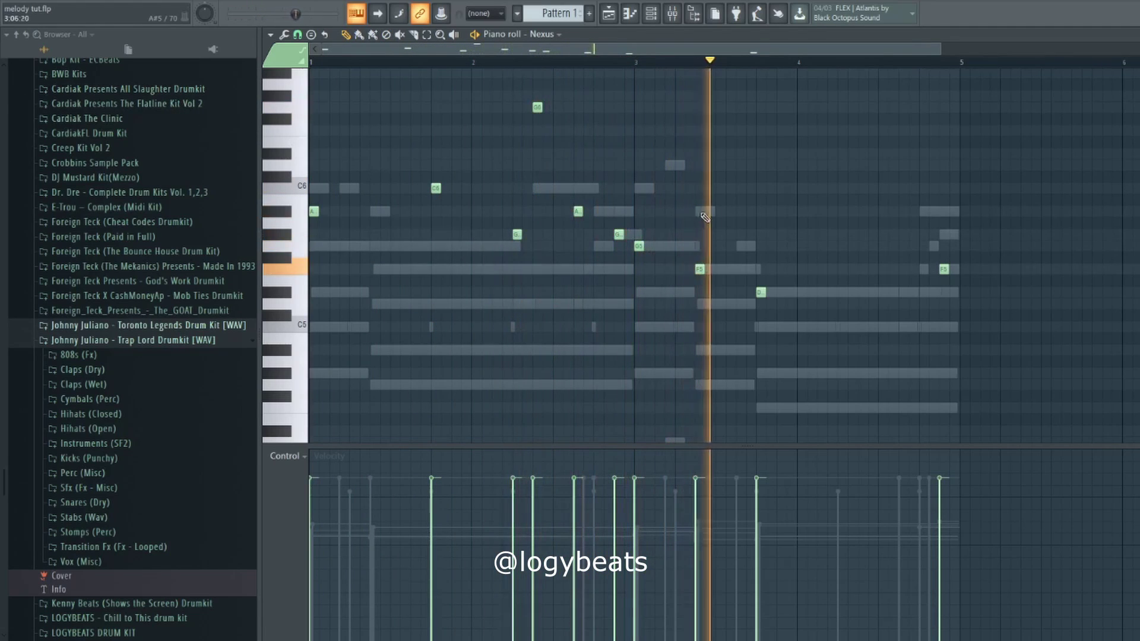
# - Delete the closing F5 note of bar 4 and audition the shortened Nexus melody
pyautogui.rightClick(944, 270)
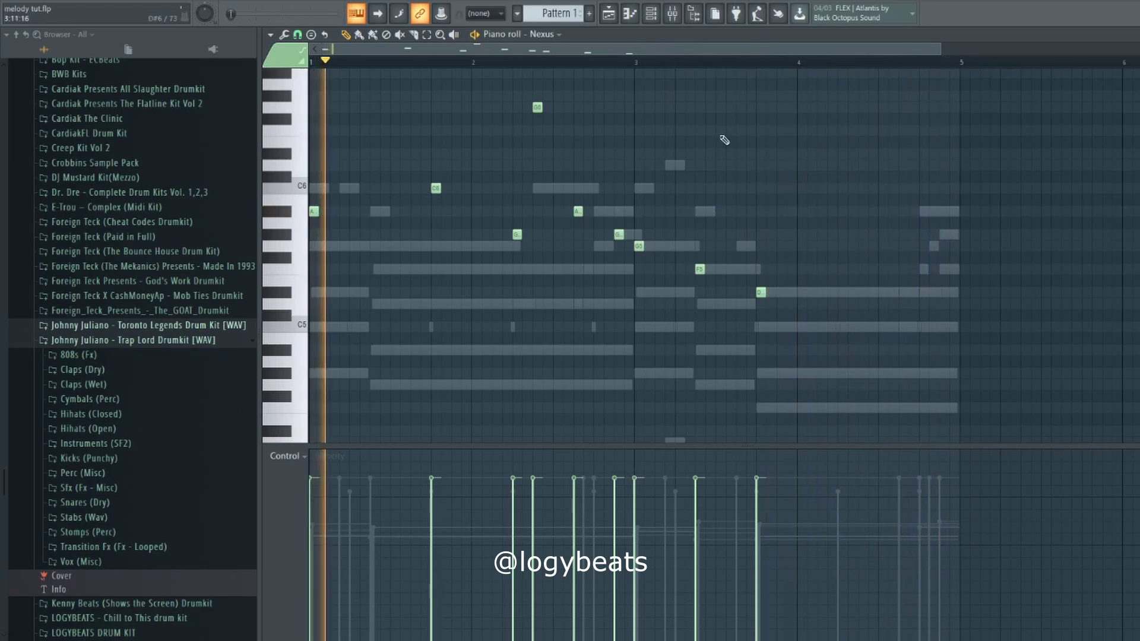
pyautogui.scroll(-2, 628, 65)
pyautogui.press('space')
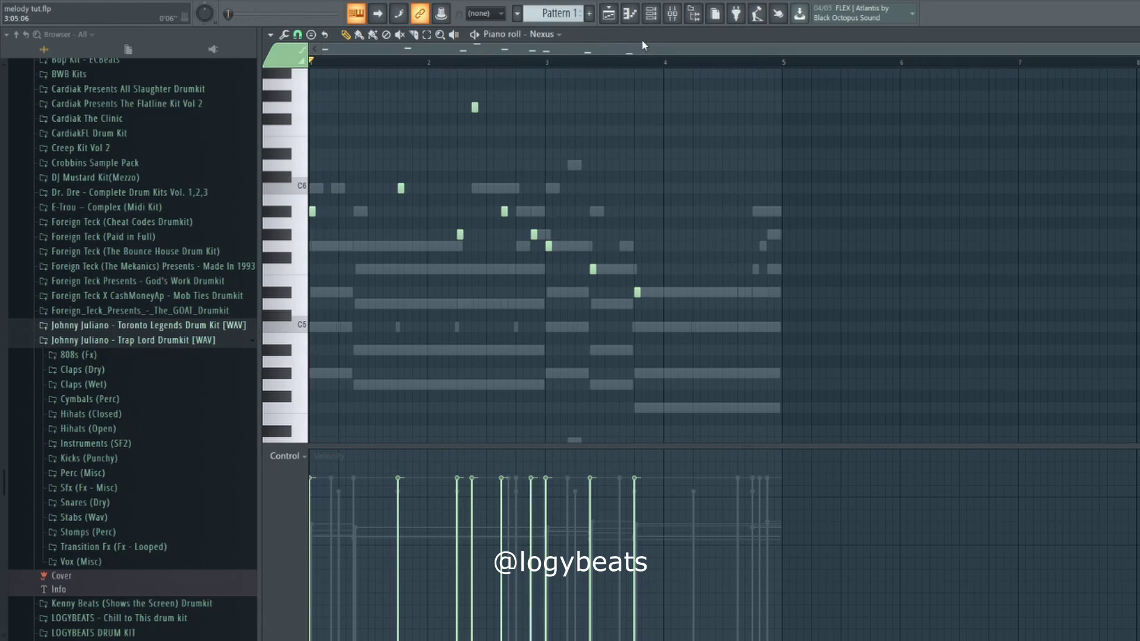
# - Transpose all the Nexus notes up one octave
pyautogui.click(652, 14)
pyautogui.press('F6')
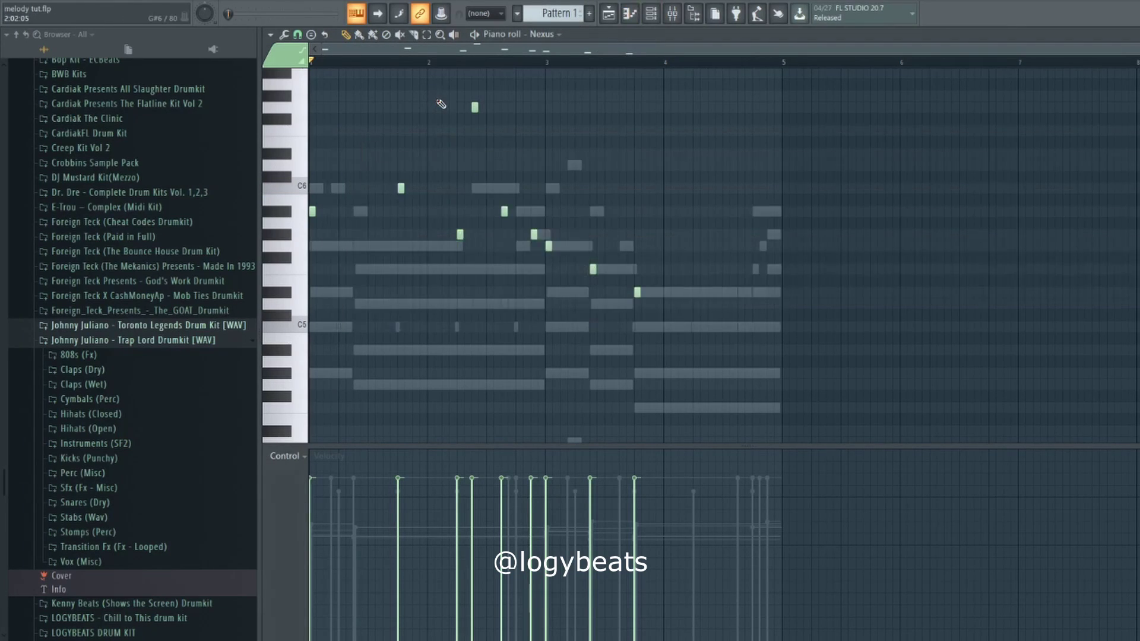
pyautogui.scroll(4, 441, 104)
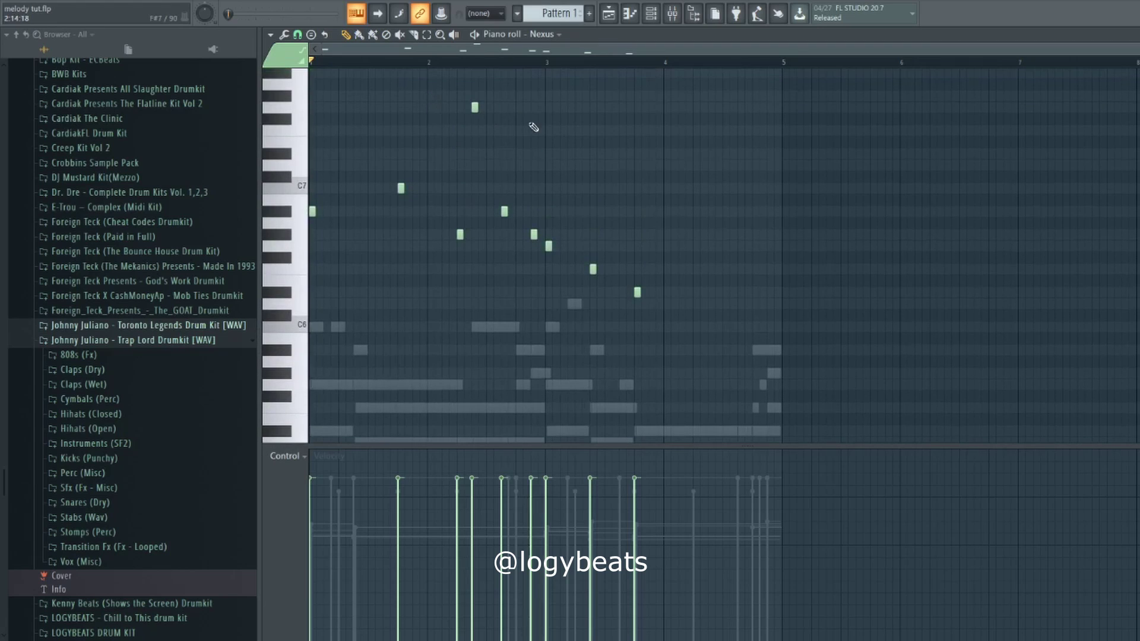
# - Play the pattern, check the mixer and the playlist, and unmute the Purity channel
pyautogui.click(653, 17)
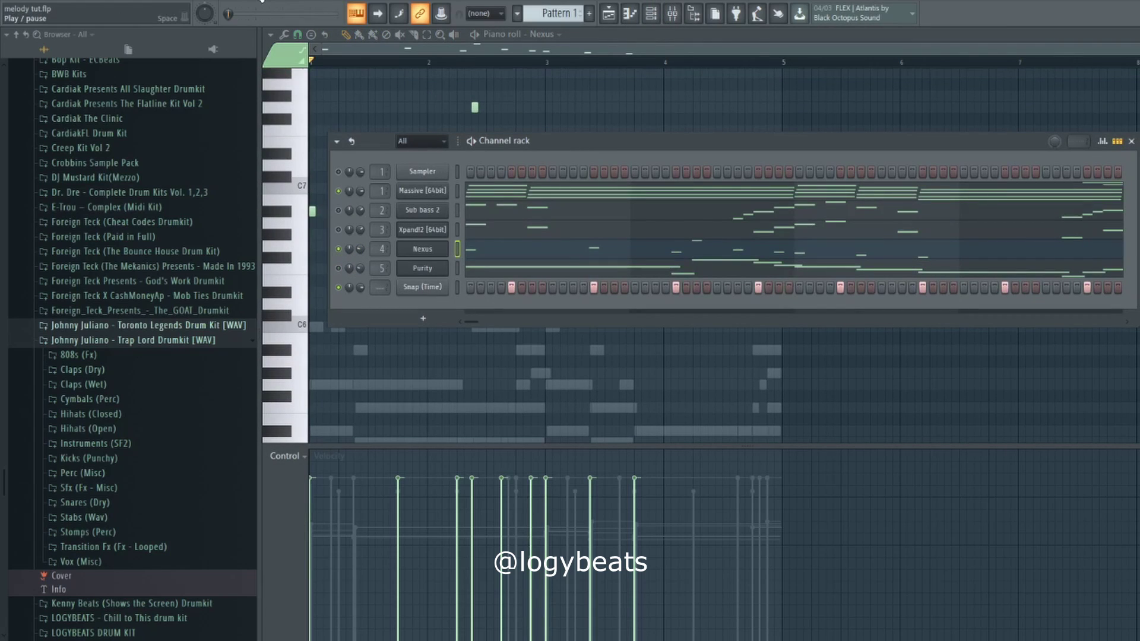
pyautogui.press('space')
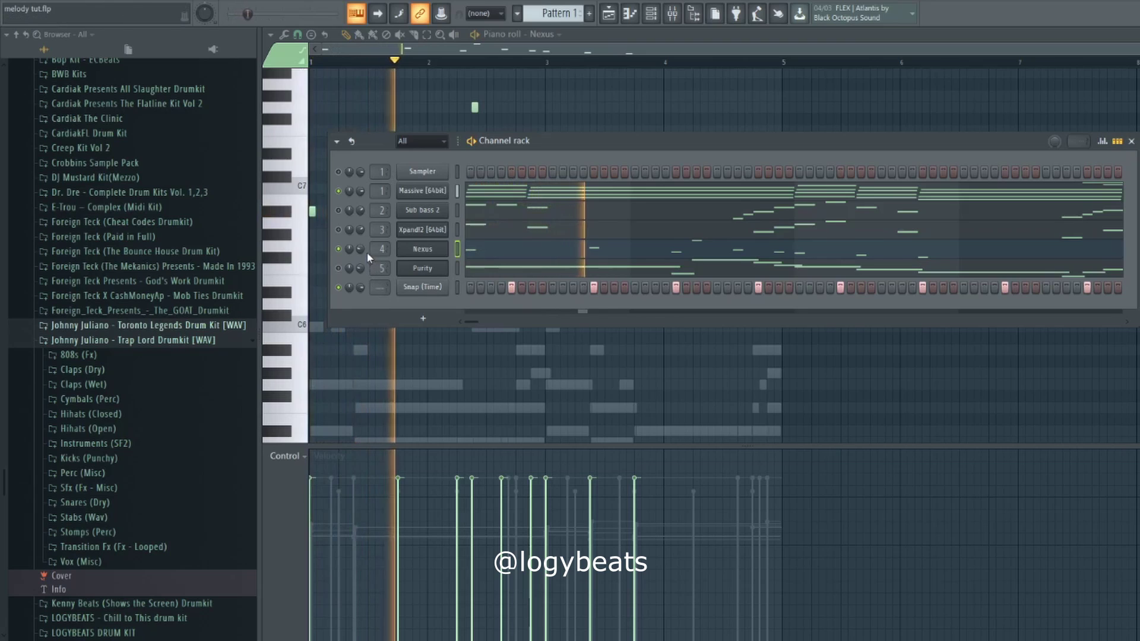
pyautogui.click(673, 15)
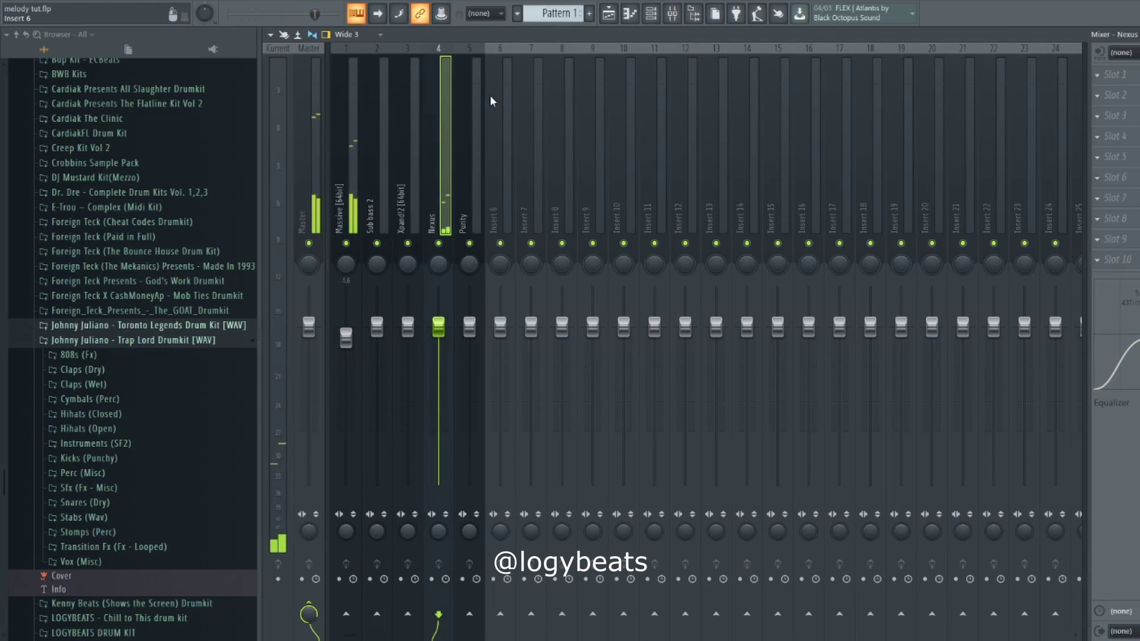
pyautogui.click(609, 14)
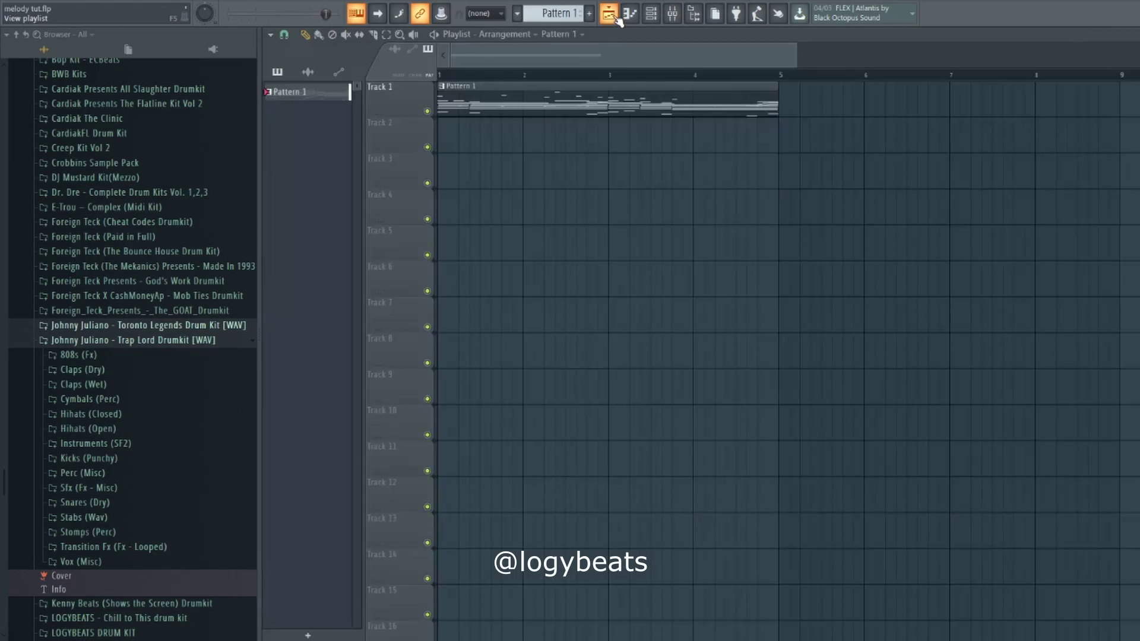
pyautogui.click(651, 15)
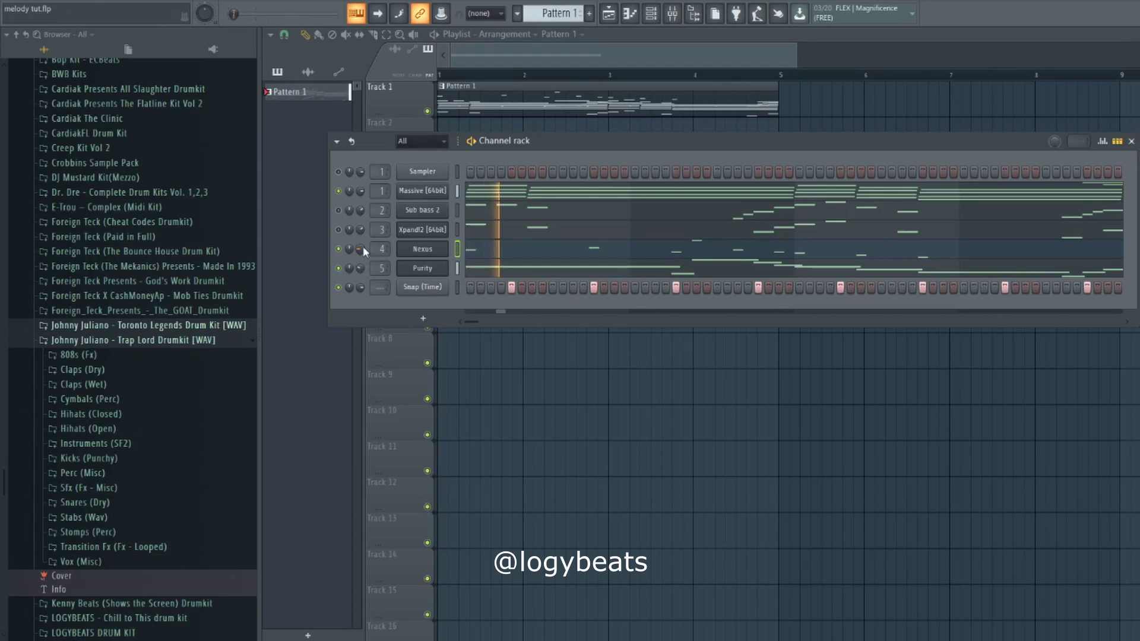
# - Load the PL Hands Up Bells 3 preset from the bell search results in the Nexus instrument
pyautogui.click(421, 251)
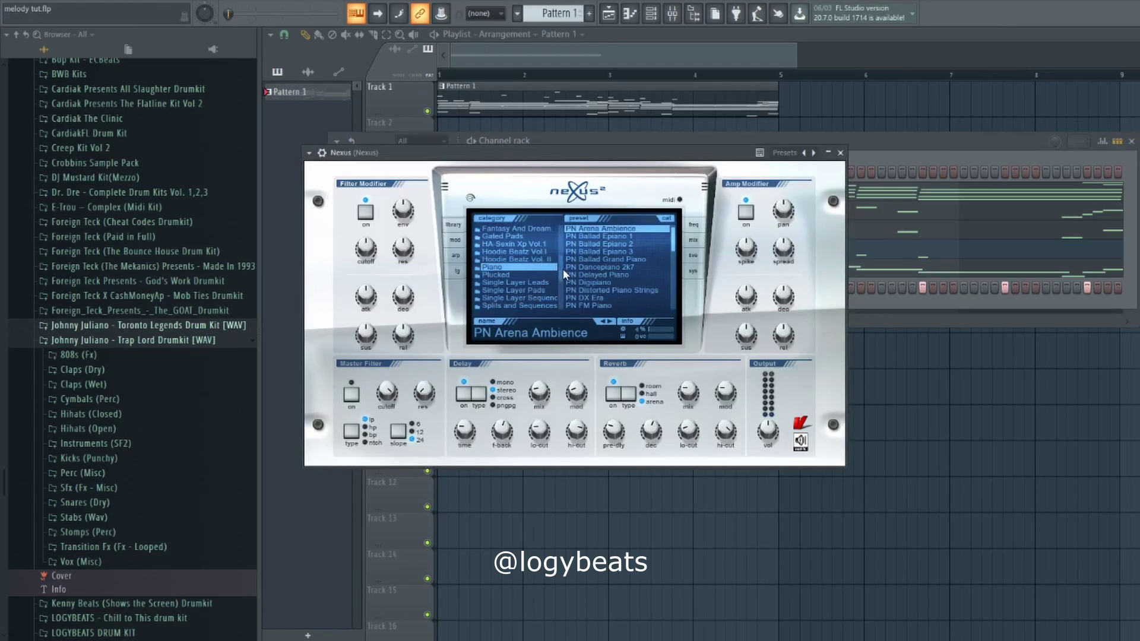
pyautogui.moveTo(559, 267); pyautogui.dragTo(560, 308)
pyautogui.click(517, 290)
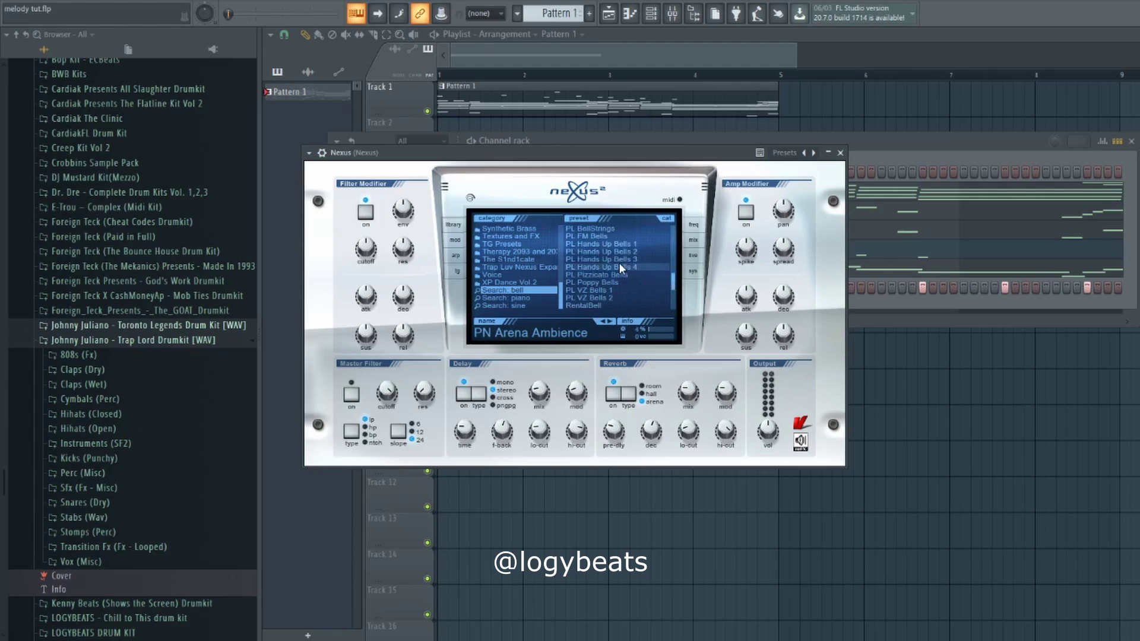
pyautogui.click(618, 260)
pyautogui.moveTo(621, 156); pyautogui.dragTo(599, 156)
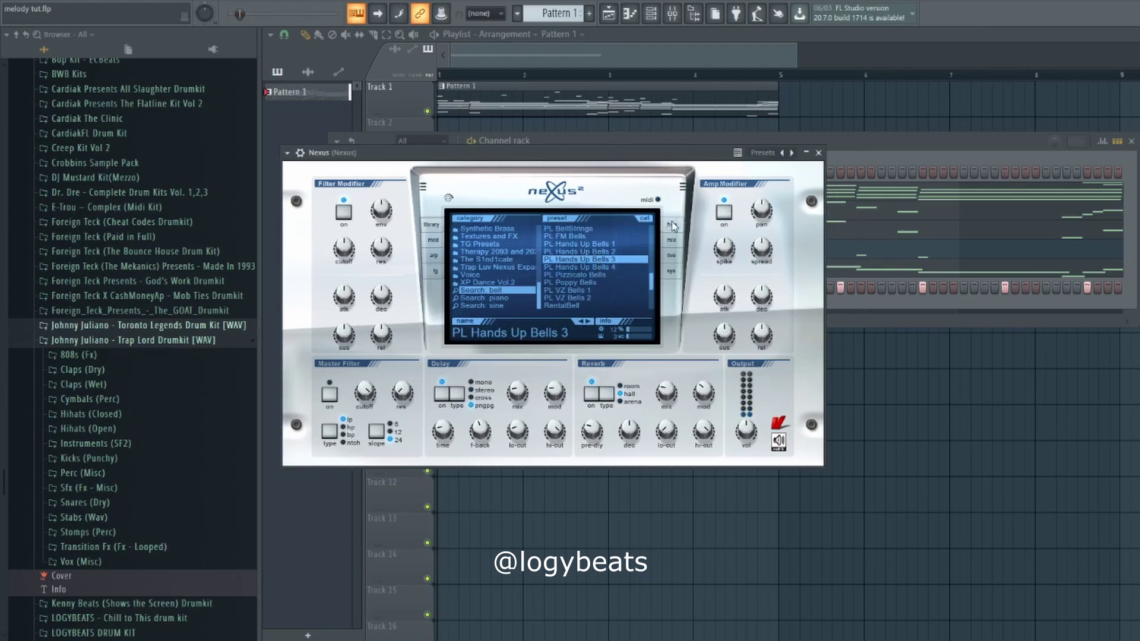
# - Lower the Nexus notes by one octave and play the pattern with the Sub bass 2 and Xpand!2 channels unmuted
pyautogui.click(836, 170)
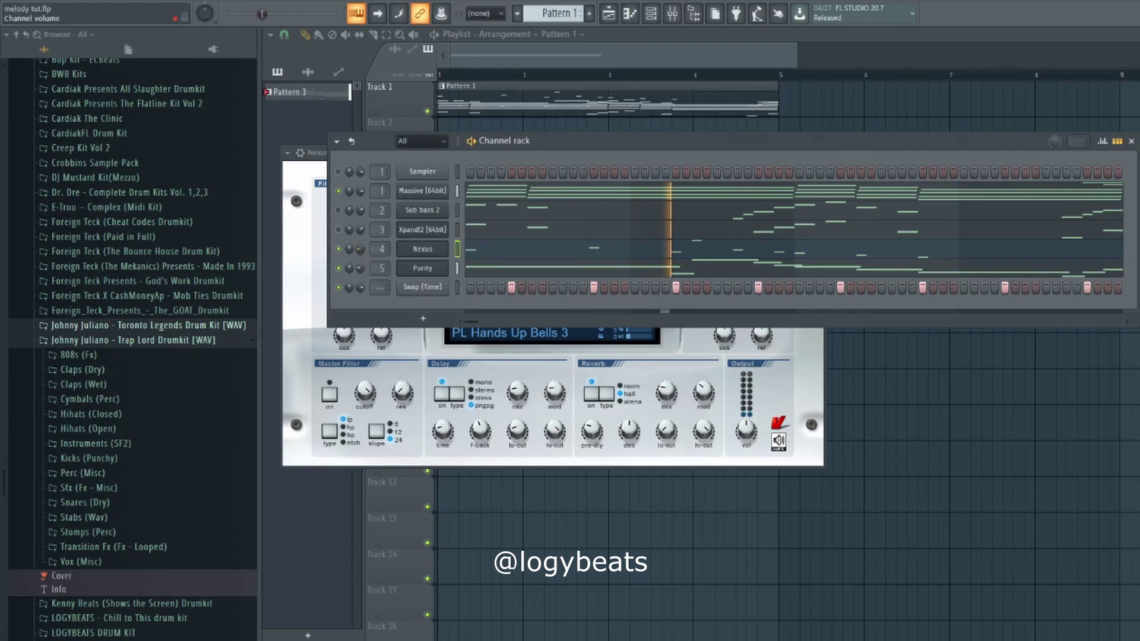
pyautogui.click(506, 259)
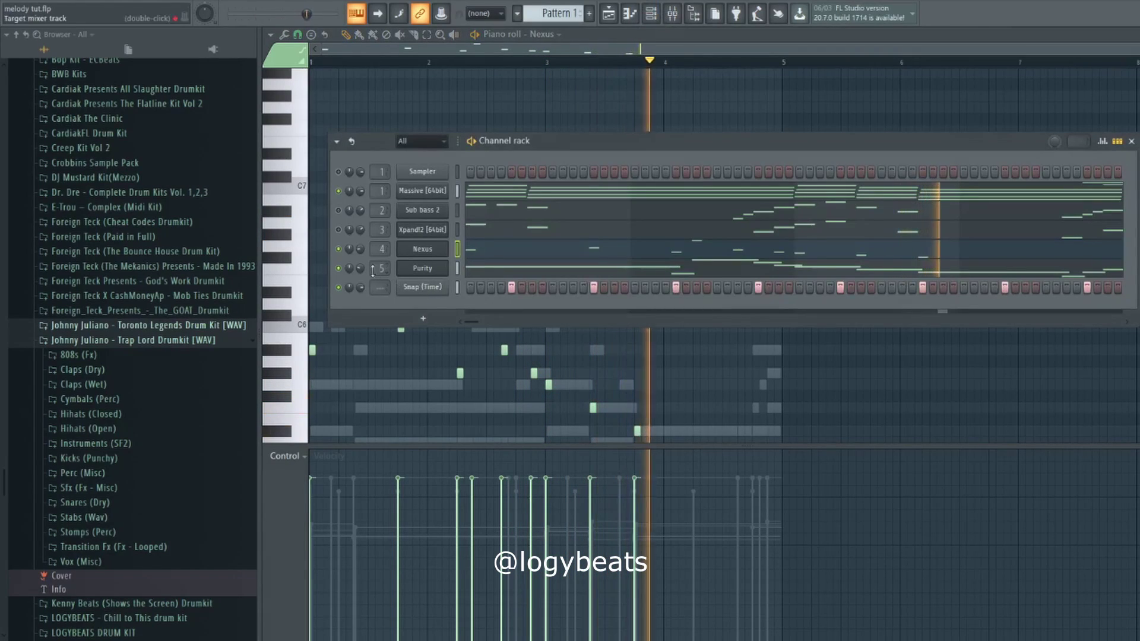
pyautogui.press('space')
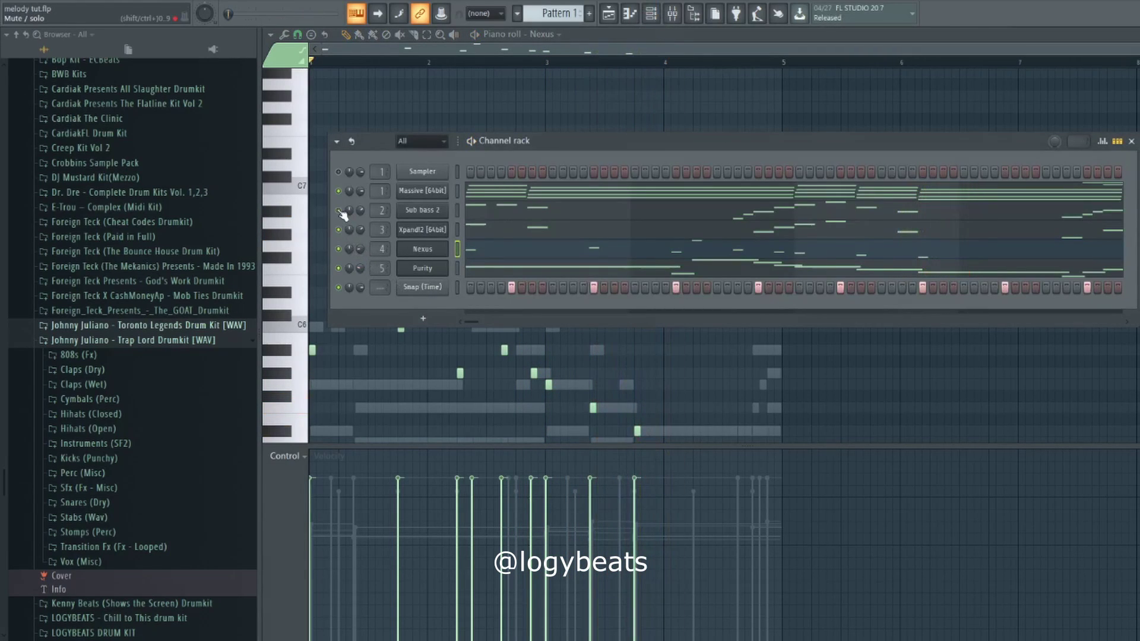
pyautogui.press('space')
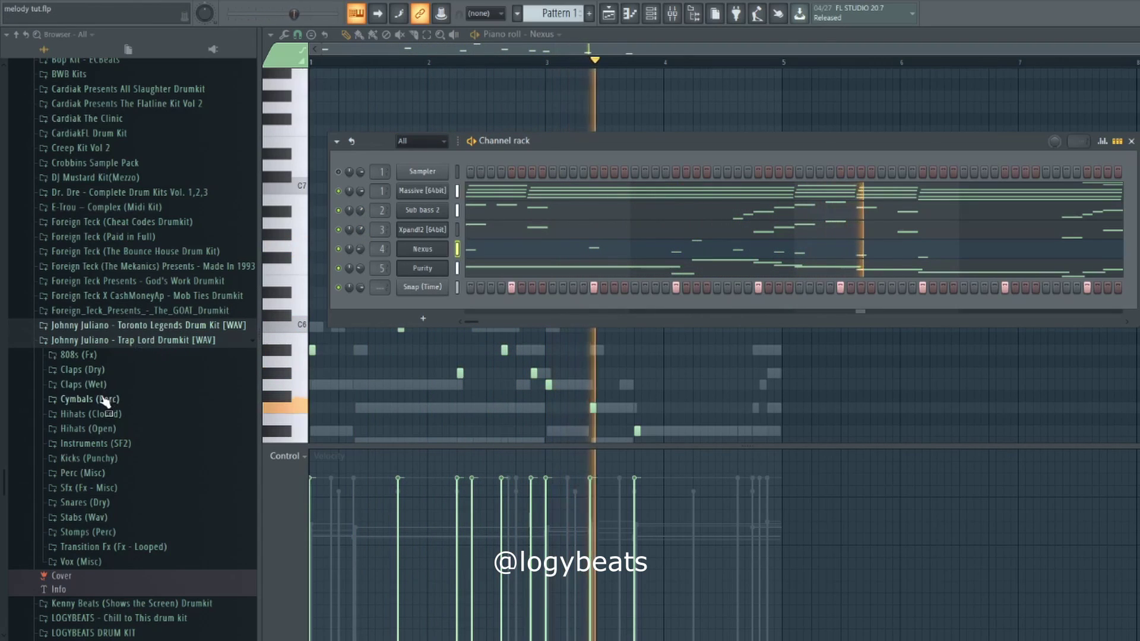
# - Add the Cym (OG-Trap) sample from the Trap Lord kit's Cymbals (Perc) folder as a new channel
pyautogui.click(102, 399)
pyautogui.press('space')
pyautogui.click(104, 428)
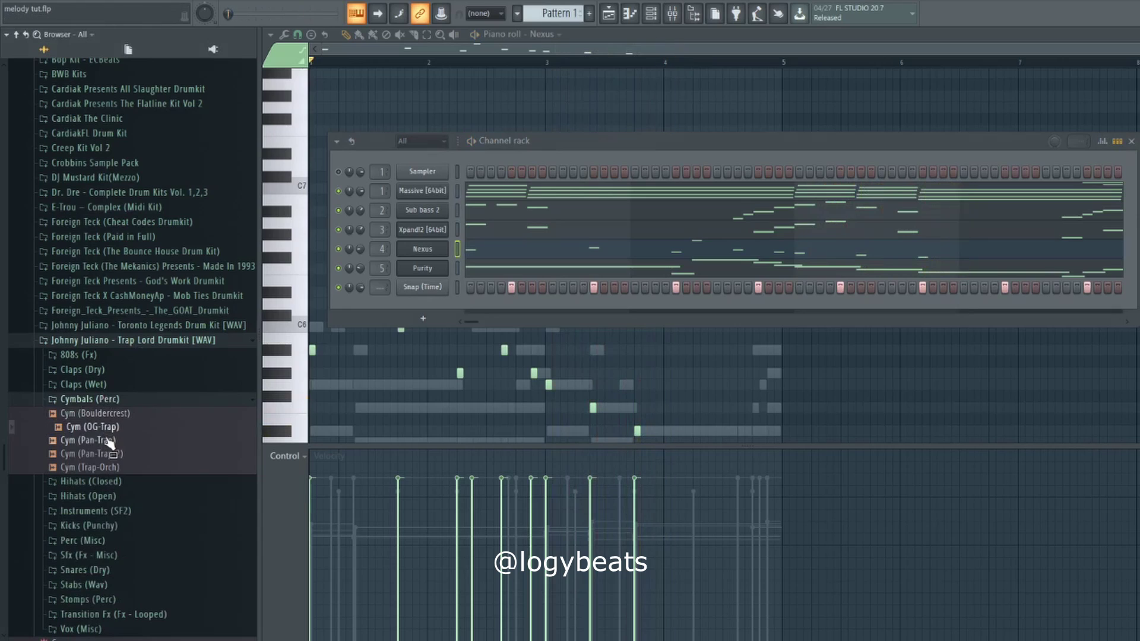
pyautogui.moveTo(110, 442); pyautogui.dragTo(313, 355)
pyautogui.moveTo(402, 304); pyautogui.dragTo(469, 305)
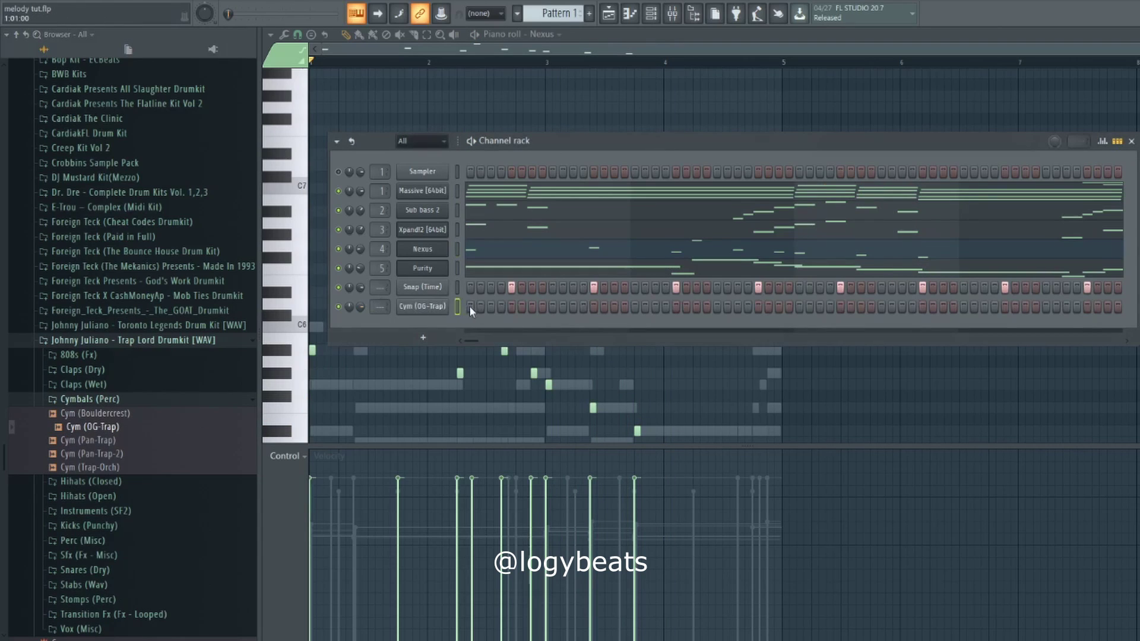
# - Place a cymbal hit on the pattern's first step and lower its channel volume to about 43% during playback
pyautogui.click(470, 307)
pyautogui.press('space')
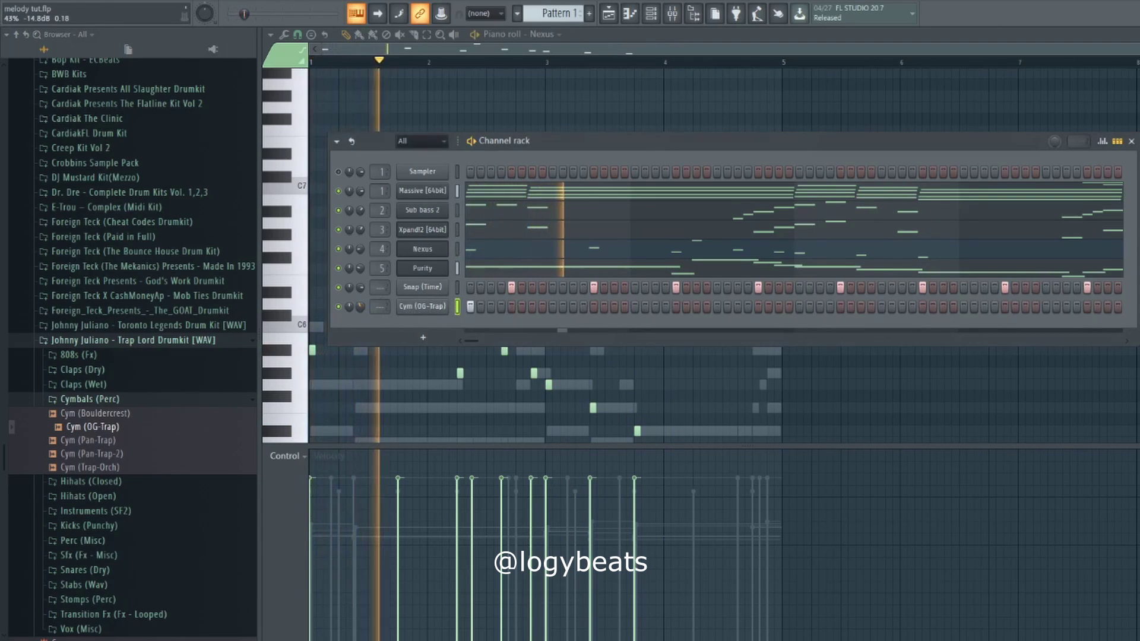
pyautogui.press('space')
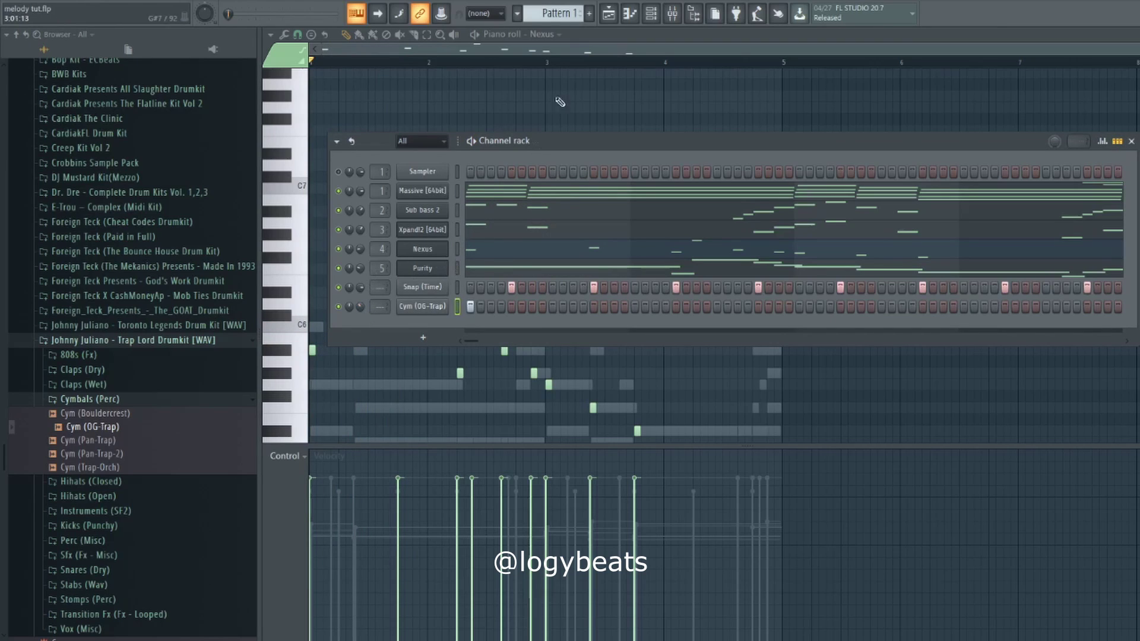
pyautogui.moveTo(593, 143); pyautogui.dragTo(591, 189)
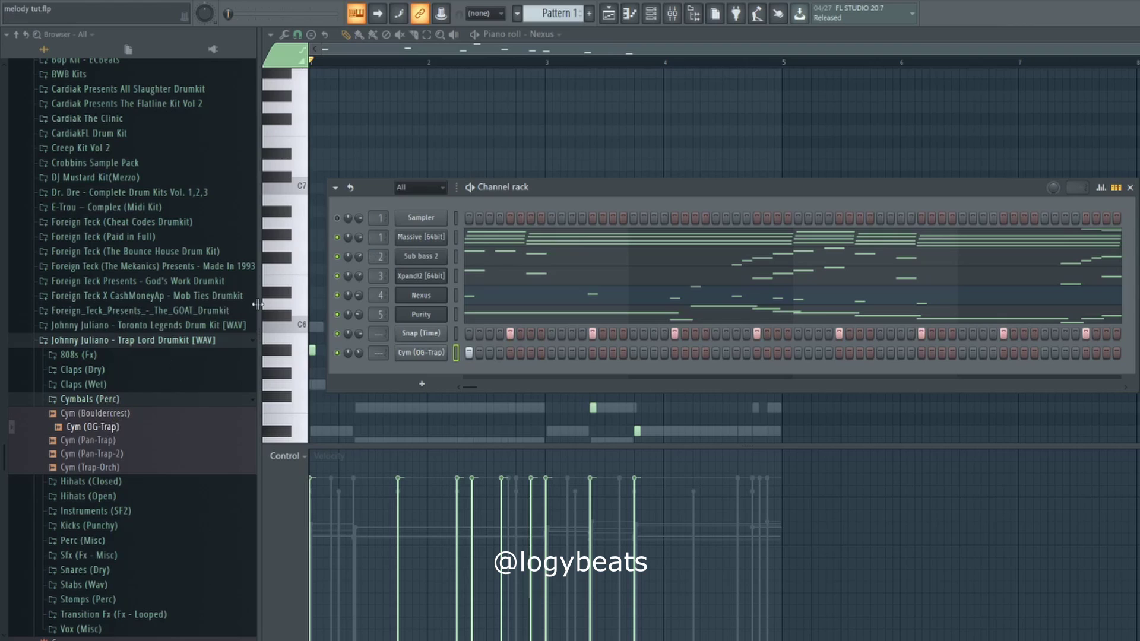
pyautogui.click(679, 25)
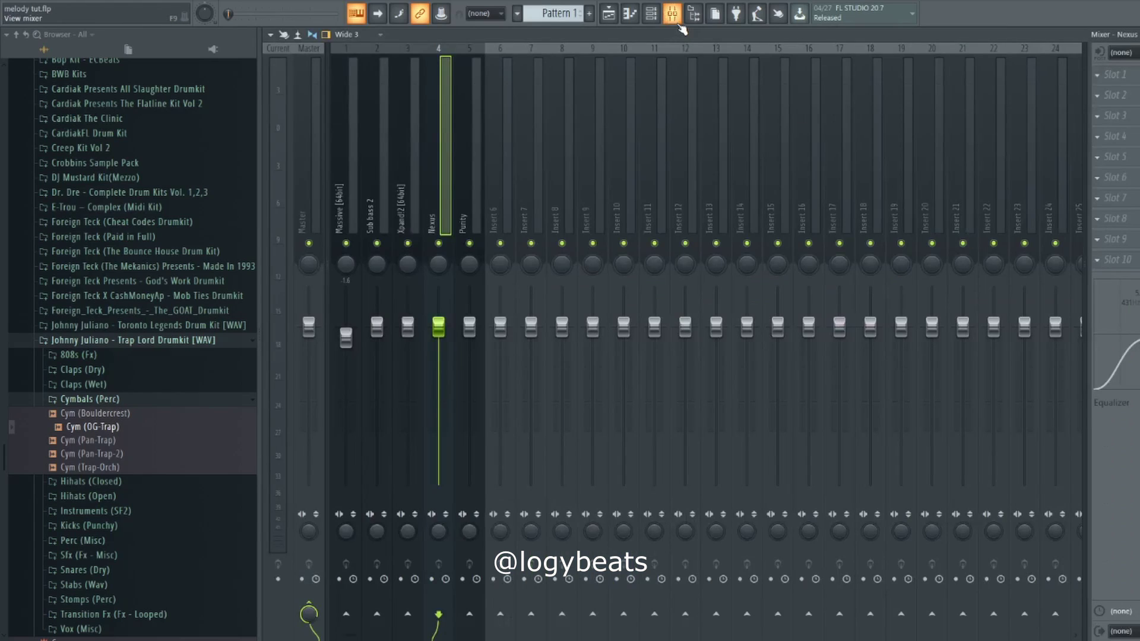
pyautogui.click(679, 25)
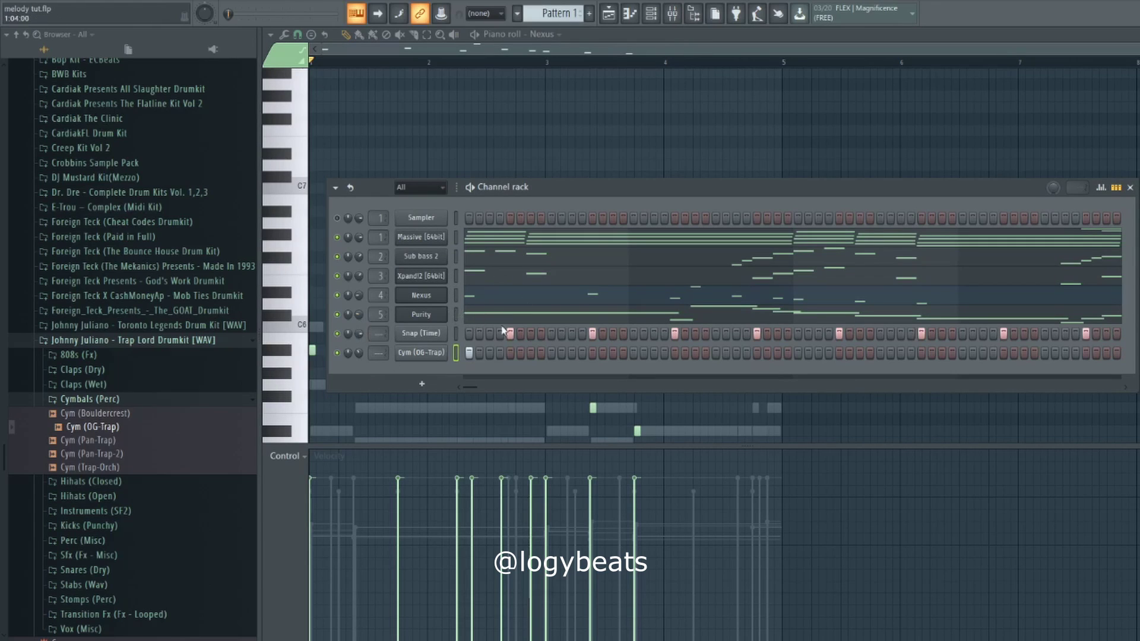
# - Split Pattern 1 by channel in the playlist and delete the remaining Massive clip from Track 1
pyautogui.click(608, 13)
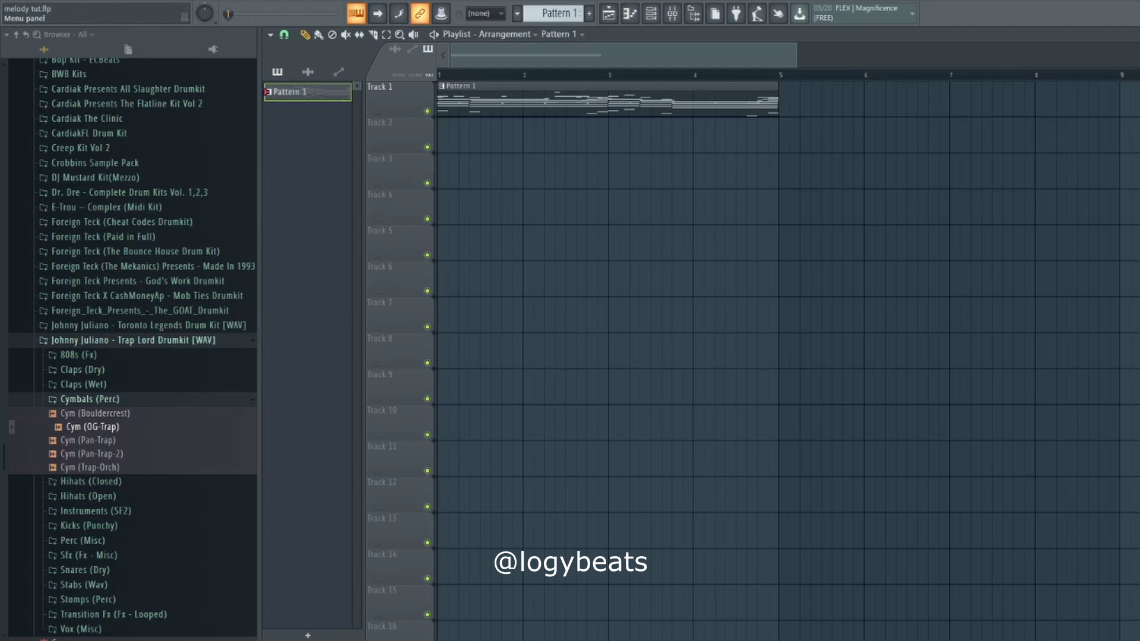
pyautogui.click(86, 9)
pyautogui.click(176, 194)
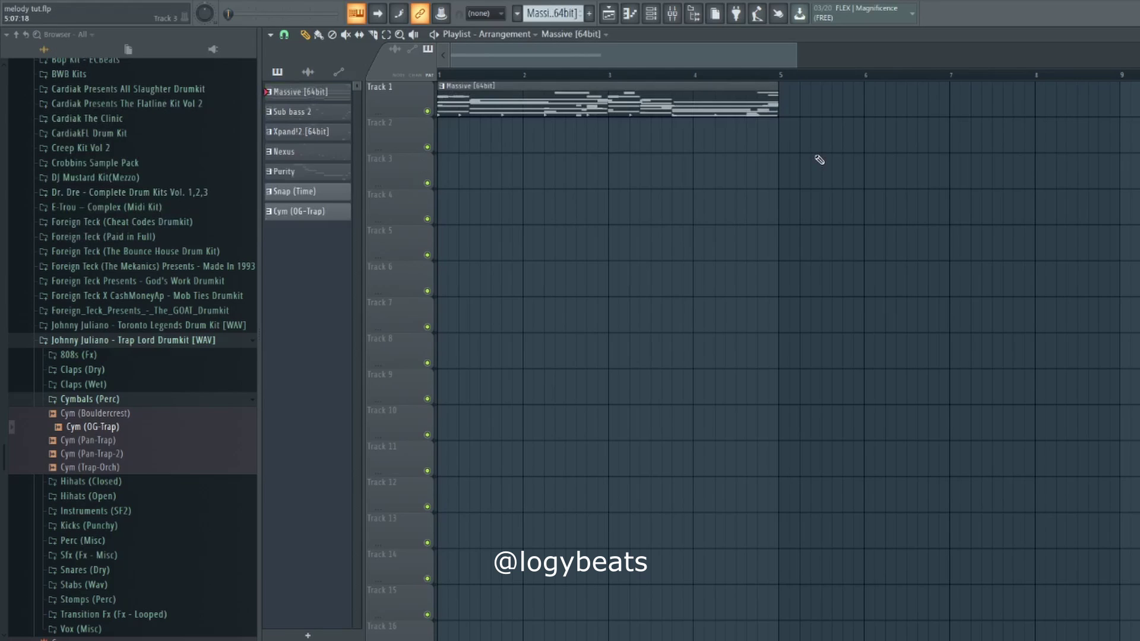
pyautogui.rightClick(766, 104)
pyautogui.scroll(-5, 587, 63)
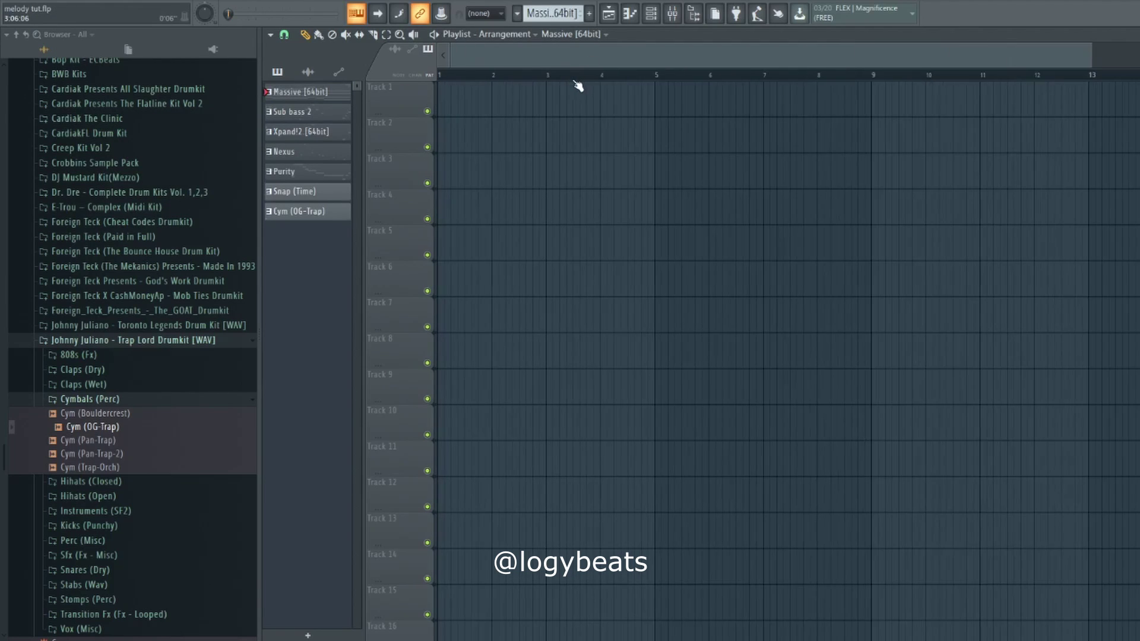
# - Place all seven patterns, from Massive to Cym (OG-Trap), on playlist tracks 1 to 7 starting at bar 1
pyautogui.click(305, 214)
pyautogui.keyDown('shift'); pyautogui.click(302, 93); pyautogui.keyUp('shift')
pyautogui.moveTo(290, 93); pyautogui.dragTo(442, 96)
pyautogui.rightClick(850, 164)
pyautogui.moveTo(573, 209); pyautogui.dragTo(617, 208)
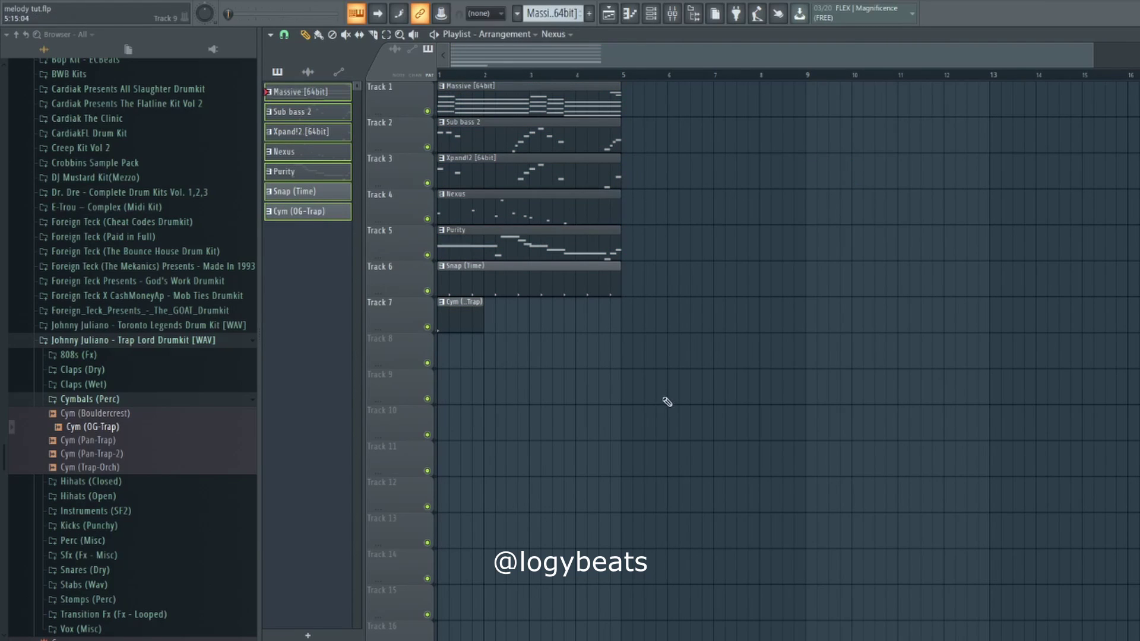
# - Duplicate all the playlist clips three times so the arrangement runs through bar 16, and deselect them
pyautogui.moveTo(662, 397); pyautogui.dragTo(438, 95)
pyautogui.hotkey('ctrl', 'b')
pyautogui.hotkey('ctrl', 'b')
pyautogui.hotkey('ctrl', 'b')
pyautogui.scroll(-2, 549, 61)
pyautogui.keyDown('ctrl'); pyautogui.click(565, 384); pyautogui.keyUp('ctrl')
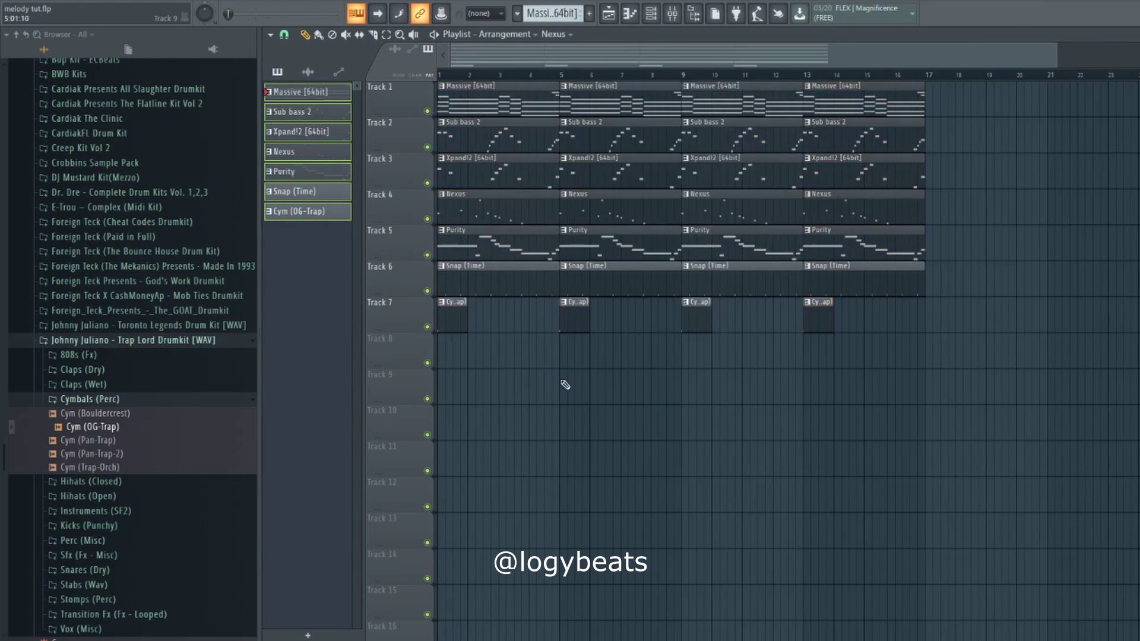
# - Delete all the Snap (Time) and Cym (OG-Trap) clips from tracks 6 and 7
pyautogui.rightClick(454, 325)
pyautogui.rightClick(885, 285)
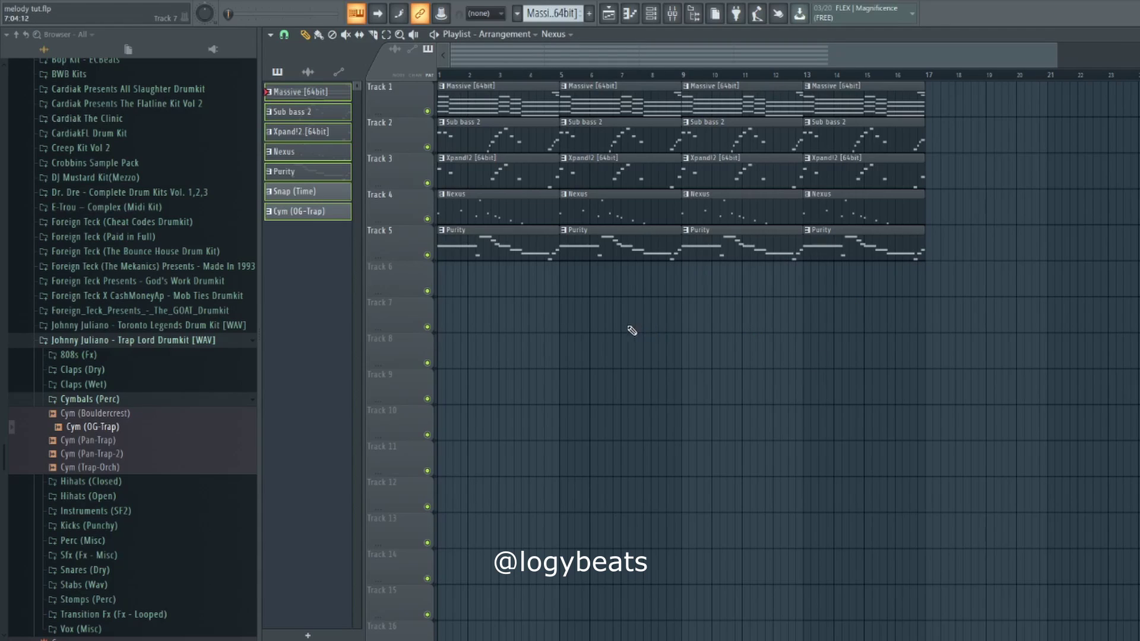
pyautogui.scroll(2, 504, 62)
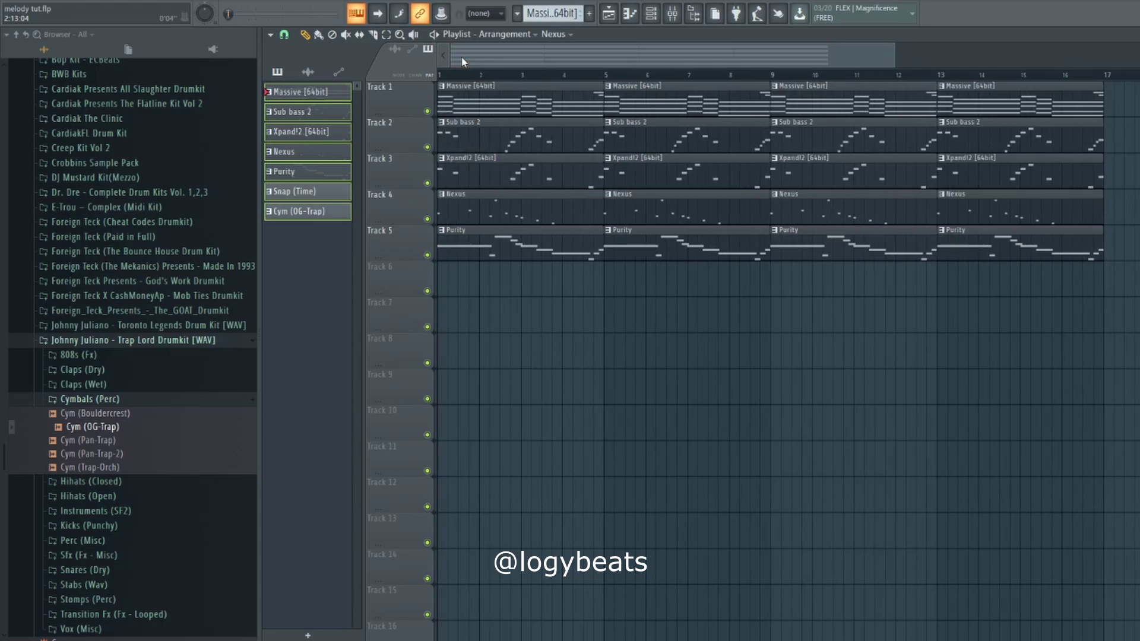
pyautogui.scroll(-2, 491, 74)
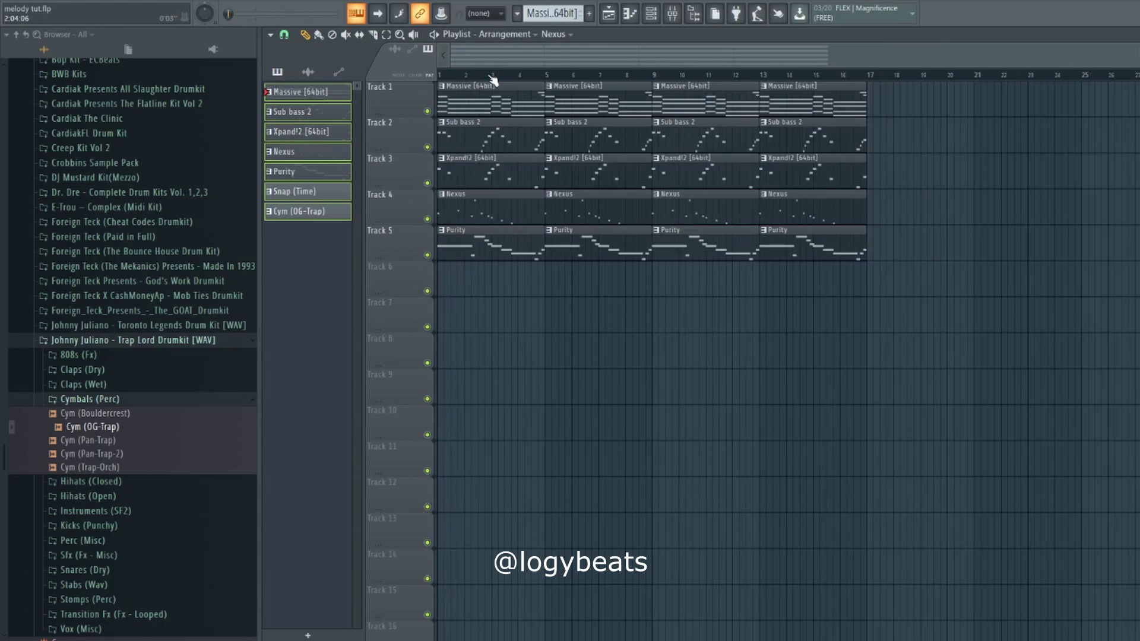
pyautogui.scroll(1, 485, 65)
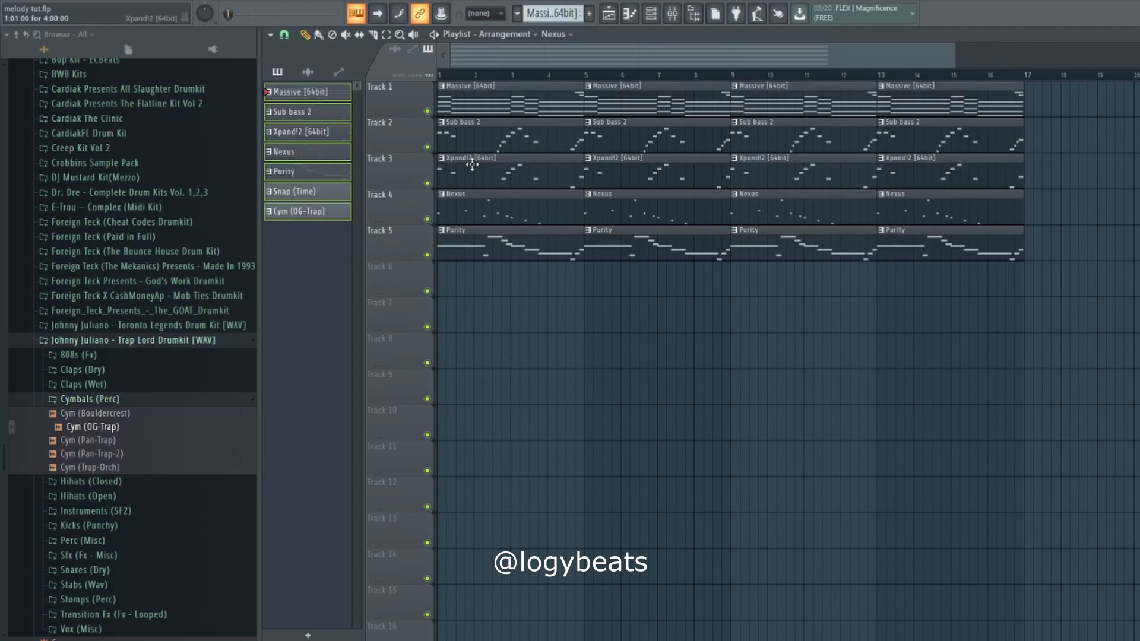
# - Delete the Xpand!2, Nexus and Purity clips at bar 1 and the Nexus clip at bar 5, and start playback
pyautogui.rightClick(497, 170)
pyautogui.rightClick(498, 197)
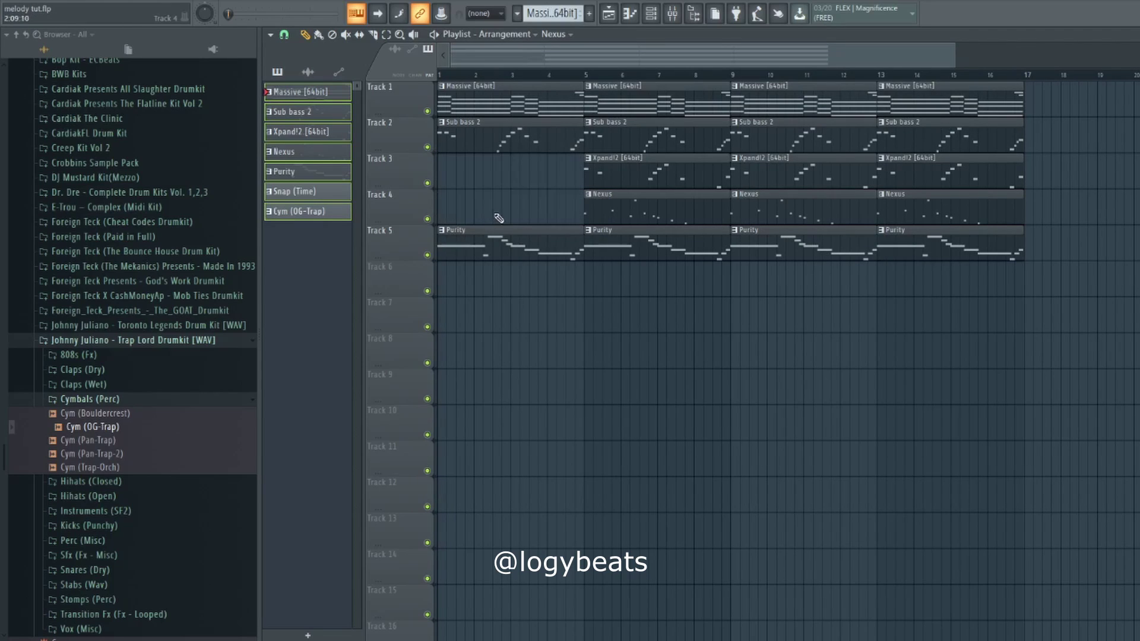
pyautogui.rightClick(493, 246)
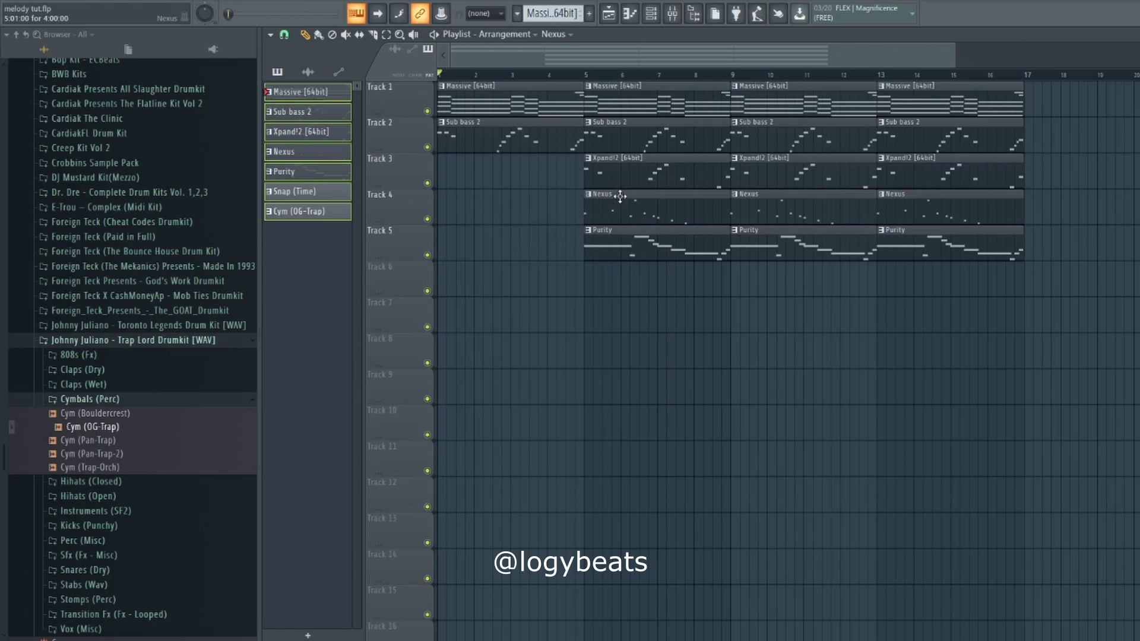
pyautogui.rightClick(648, 217)
pyautogui.press('space')
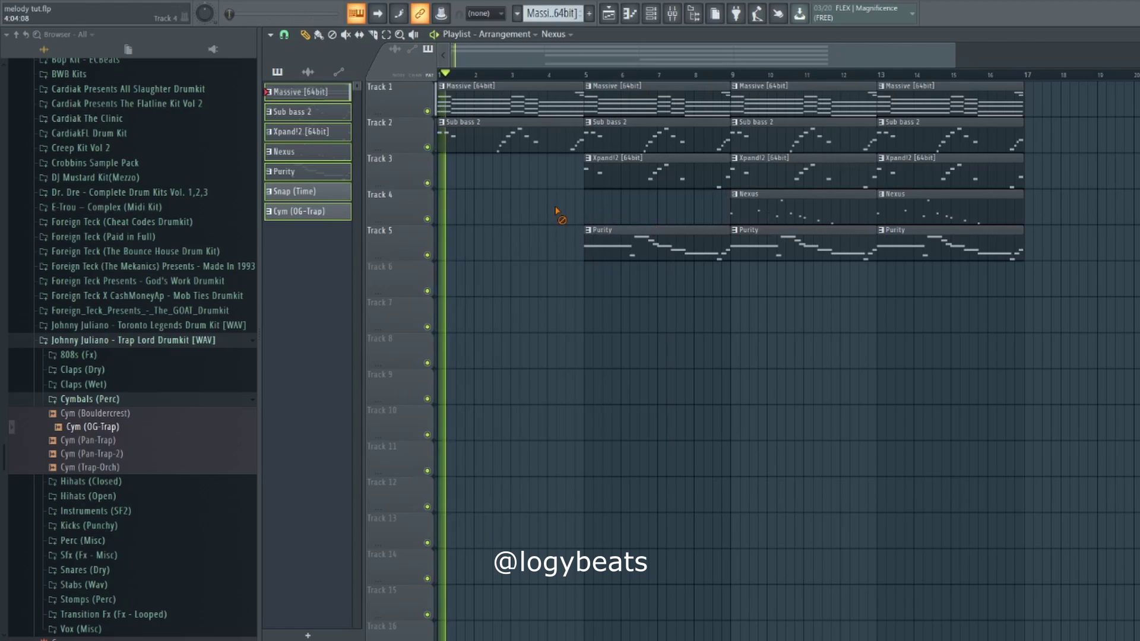
# - Replace the clips at bars 13 to 16 with a duplicate of the bars 9 to 12 section
pyautogui.rightClick(944, 243)
pyautogui.rightClick(943, 208)
pyautogui.rightClick(941, 172)
pyautogui.rightClick(940, 137)
pyautogui.rightClick(939, 104)
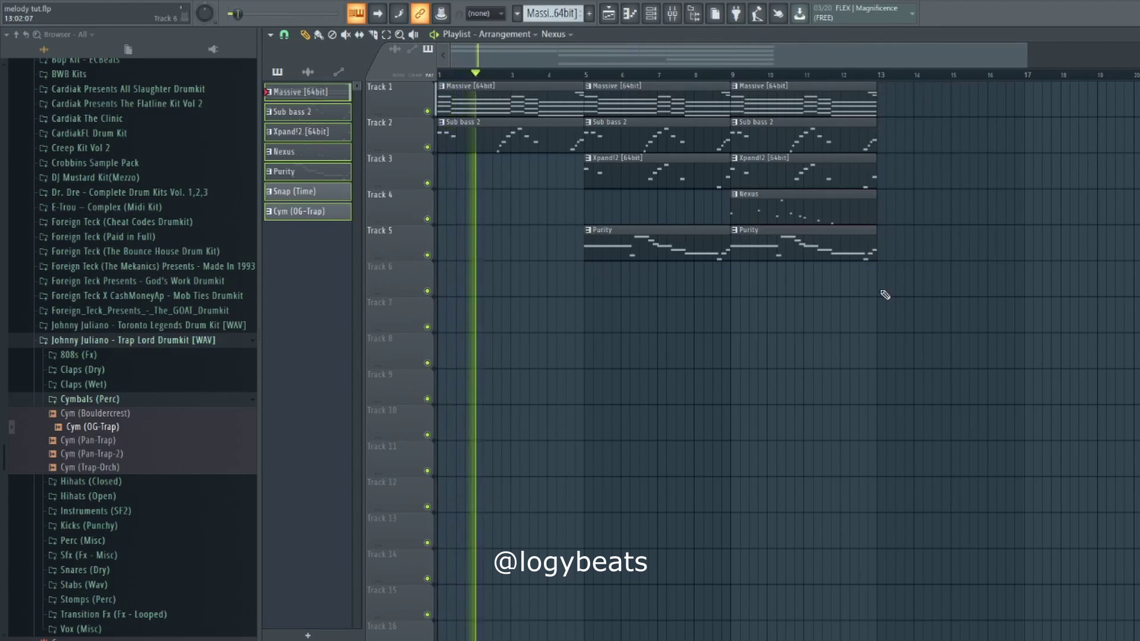
pyautogui.moveTo(883, 295); pyautogui.dragTo(731, 82)
pyautogui.hotkey('ctrl', 'b')
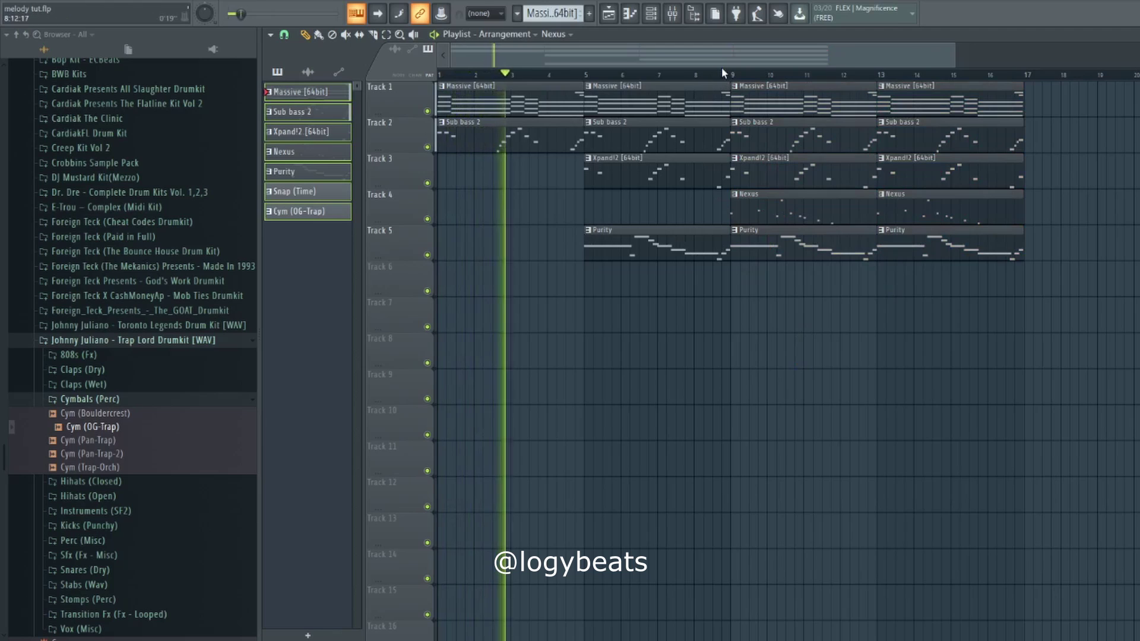
pyautogui.scroll(-5, 722, 69)
pyautogui.scroll(3, 717, 75)
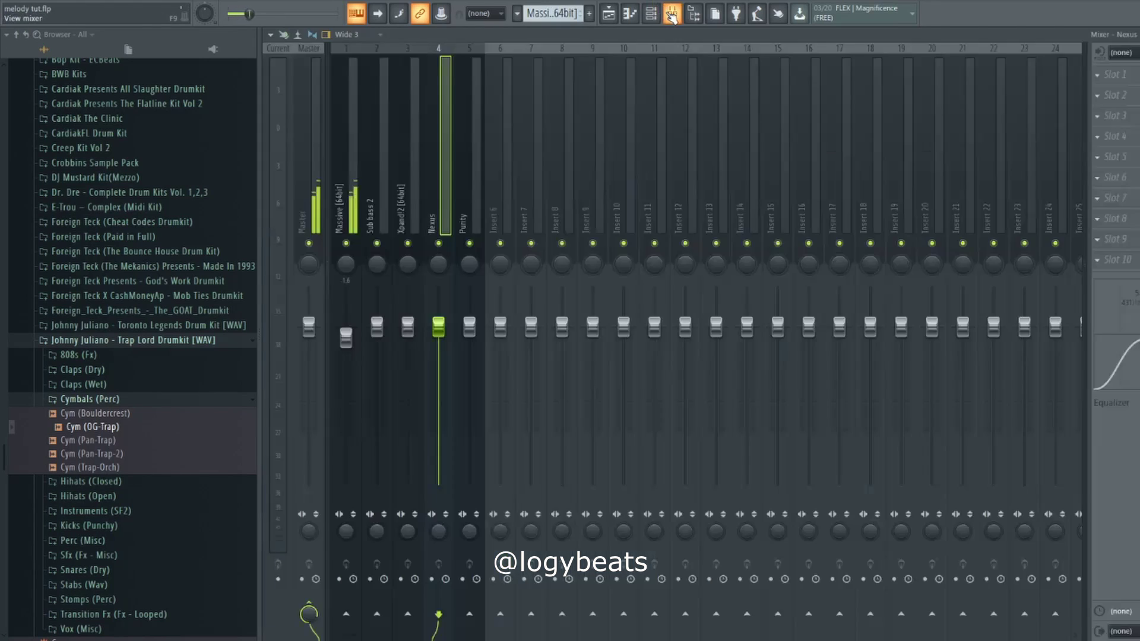
# - Lower the Sub bass 2 mixer fader and adjust the stereo separation of the Sub bass 2 and Xpand!2 mixer tracks
pyautogui.click(672, 13)
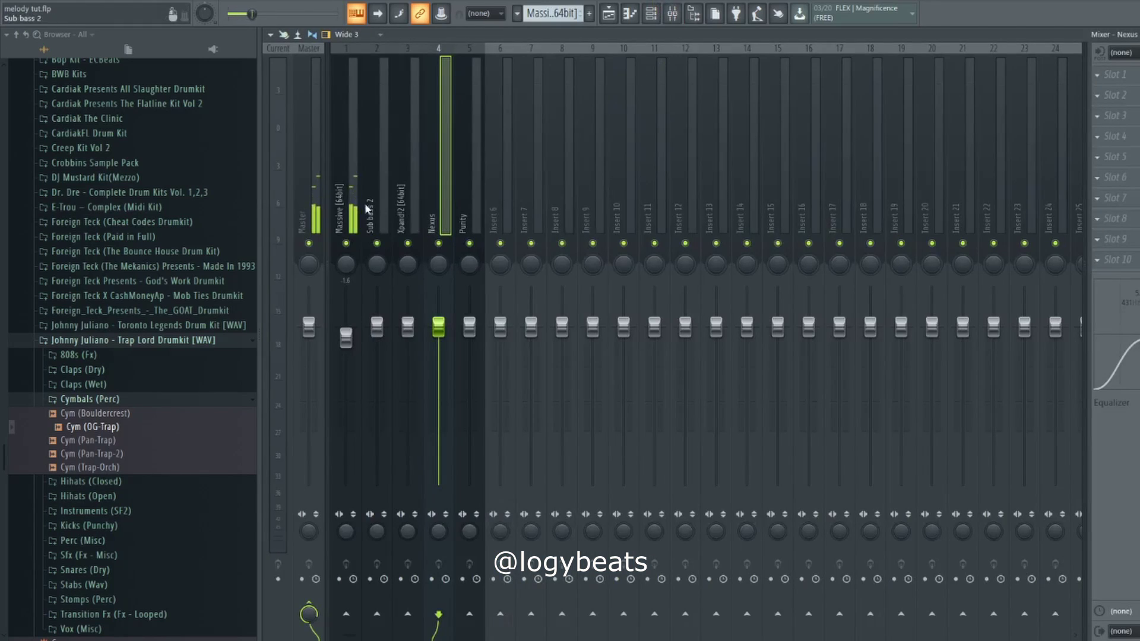
pyautogui.moveTo(377, 326); pyautogui.dragTo(377, 358)
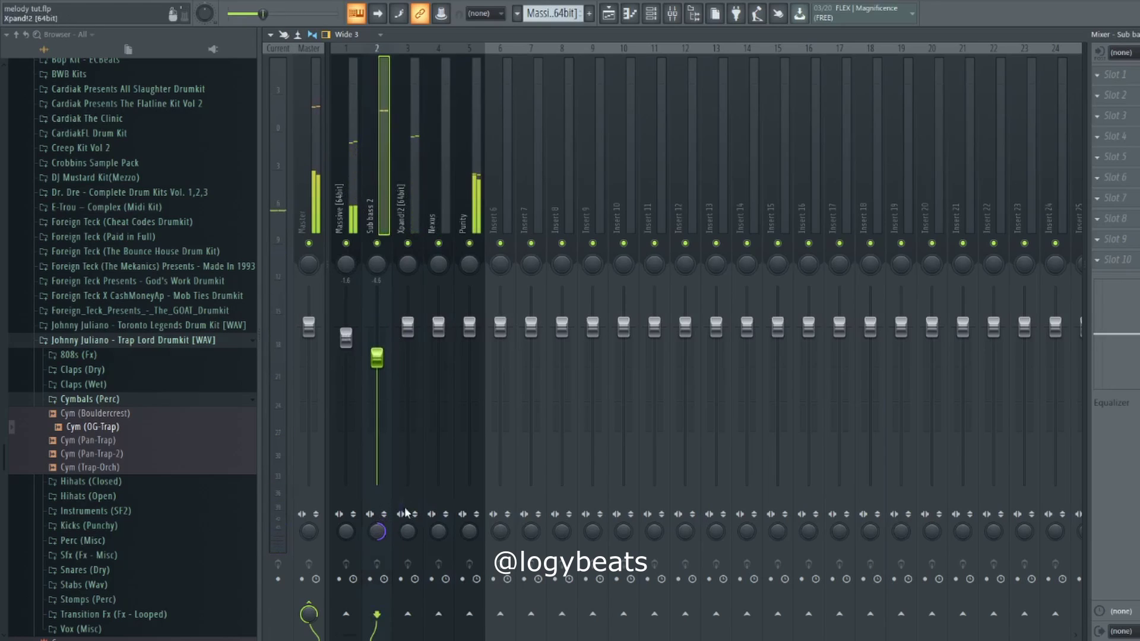
pyautogui.click(408, 531)
# - Lower the Purity mixer track to about 93%, balance the bass faders, and return to the playlist
pyautogui.moveTo(470, 326); pyautogui.dragTo(470, 338)
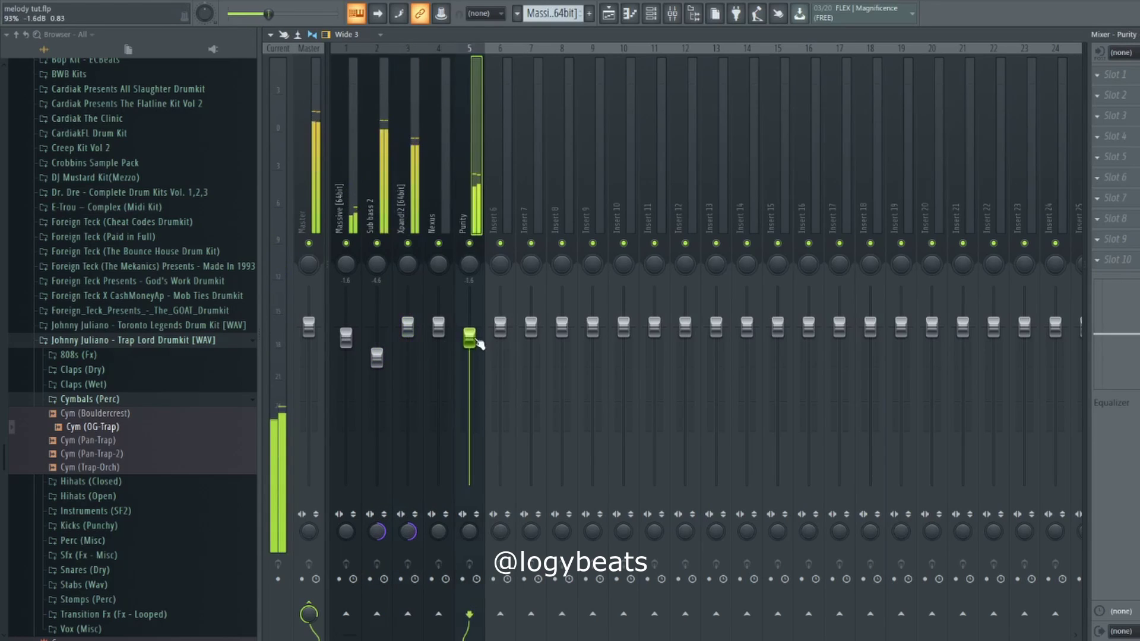
pyautogui.click(412, 330)
pyautogui.moveTo(389, 334); pyautogui.dragTo(389, 374)
pyautogui.click(608, 14)
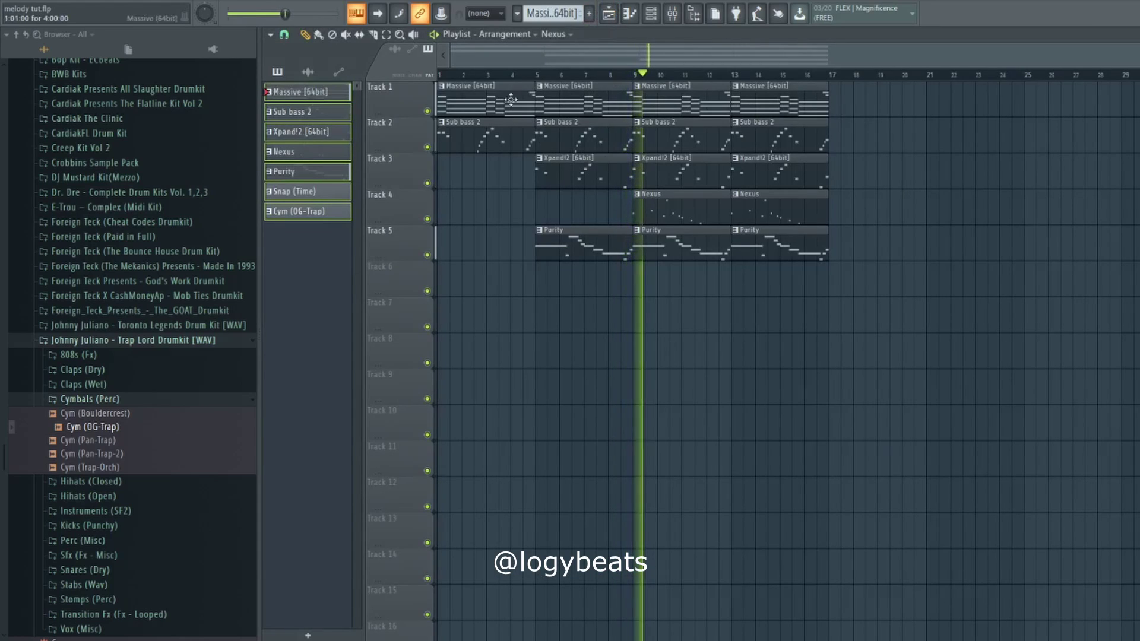
# - Place Snap (Time) clips on Track 6 at bars 9 and 13
pyautogui.doubleClick(326, 196)
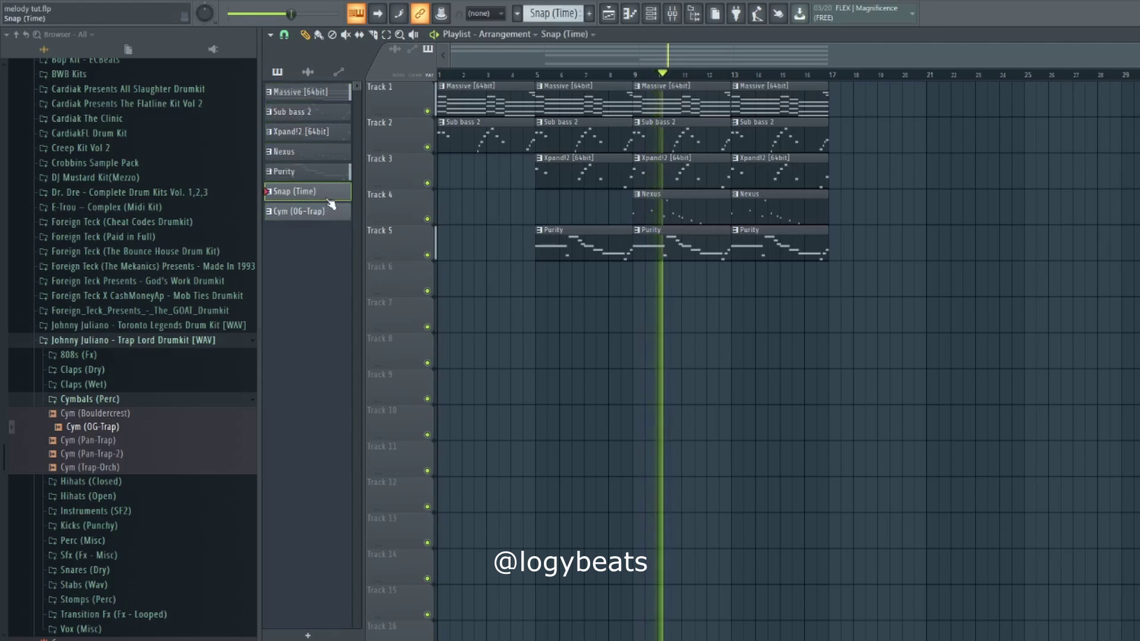
pyautogui.click(609, 13)
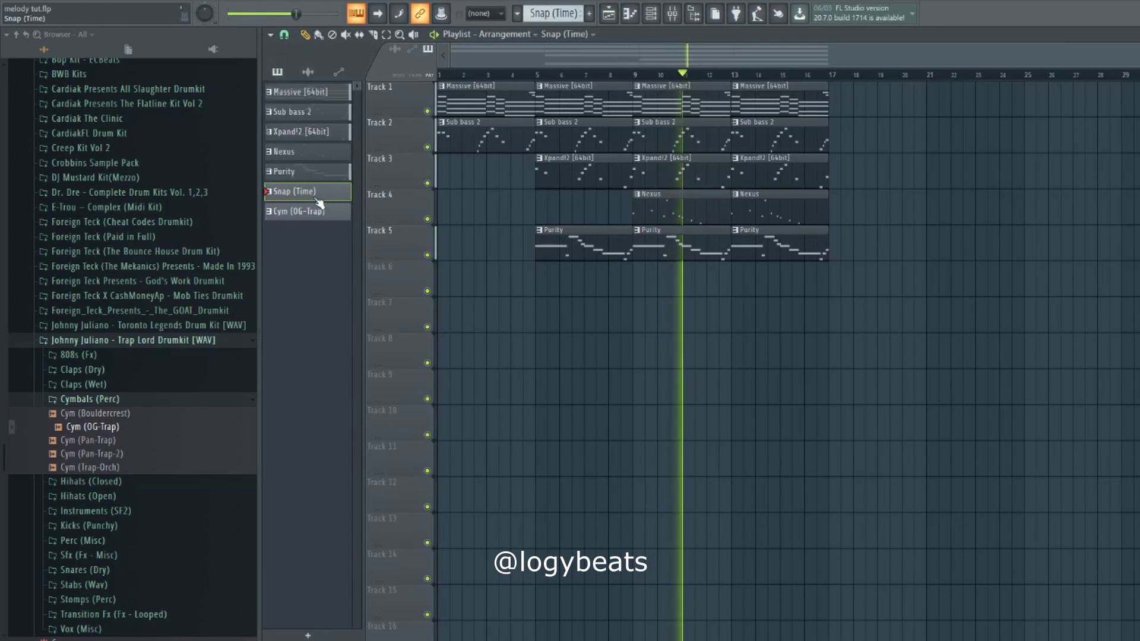
pyautogui.moveTo(318, 197); pyautogui.dragTo(641, 285)
pyautogui.click(748, 283)
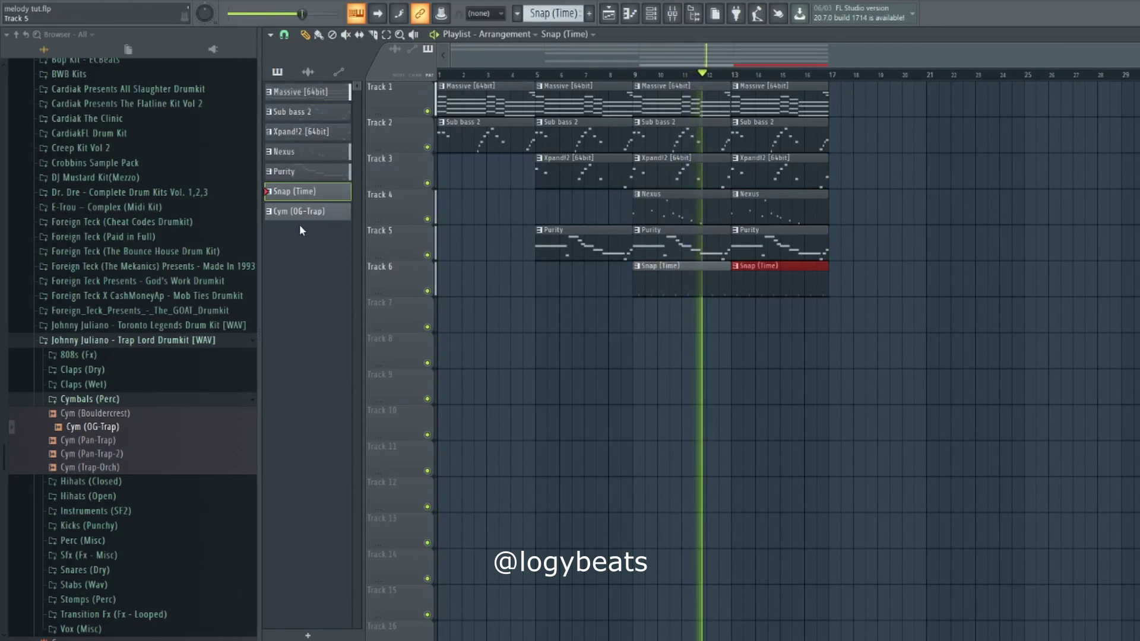
# - Place Cym (OG-Trap) clips on Track 8 at bars 5, 9 and 1, and stop playback
pyautogui.moveTo(303, 212); pyautogui.dragTo(572, 358)
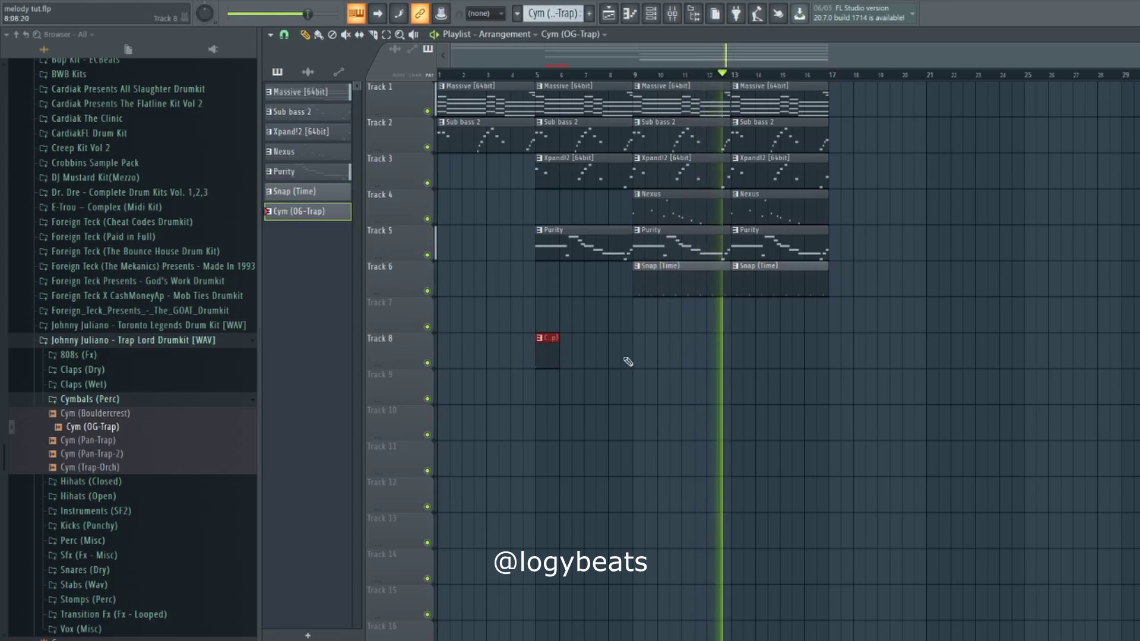
pyautogui.click(640, 352)
pyautogui.click(444, 351)
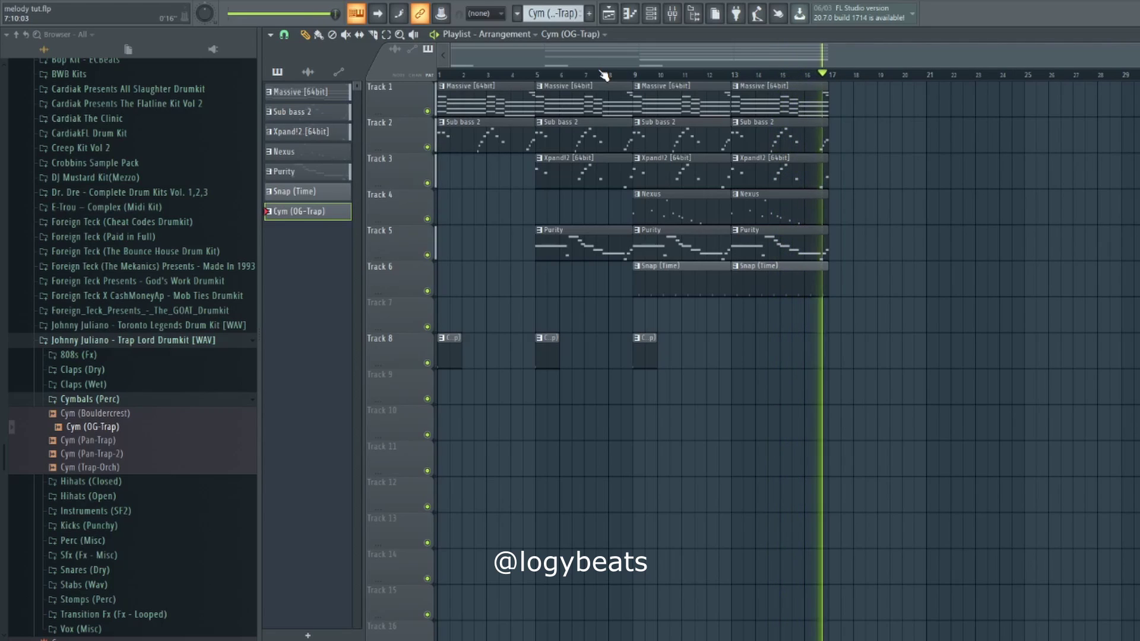
pyautogui.press('space')
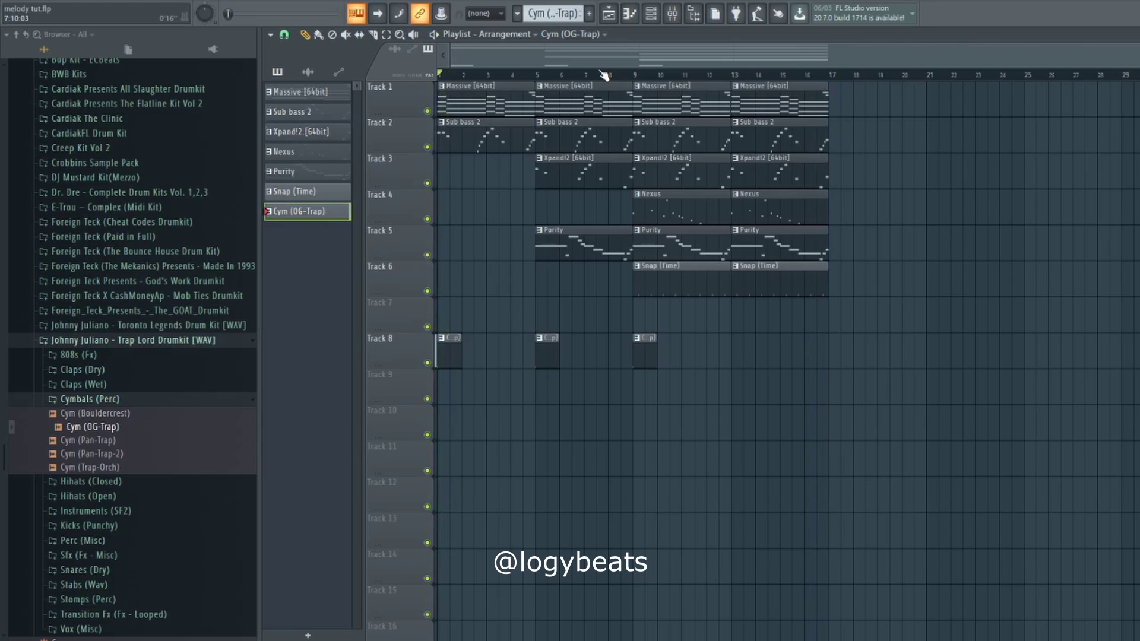
# - Save the project with the finished arrangement
pyautogui.hotkey('ctrl', 's')
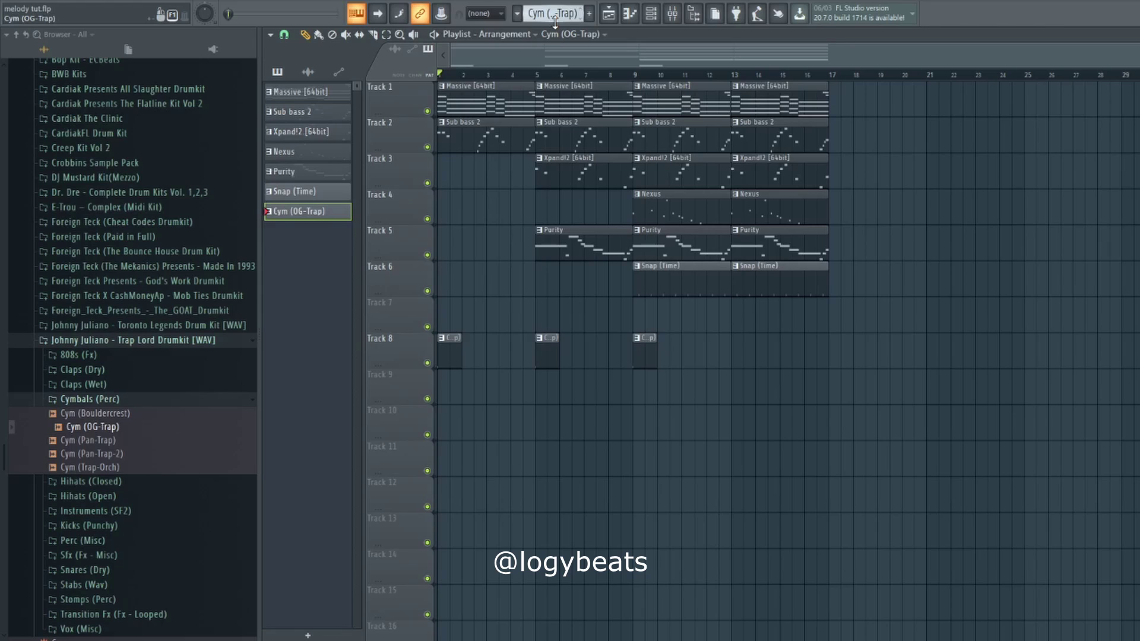
pyautogui.scroll(2, 466, 76)
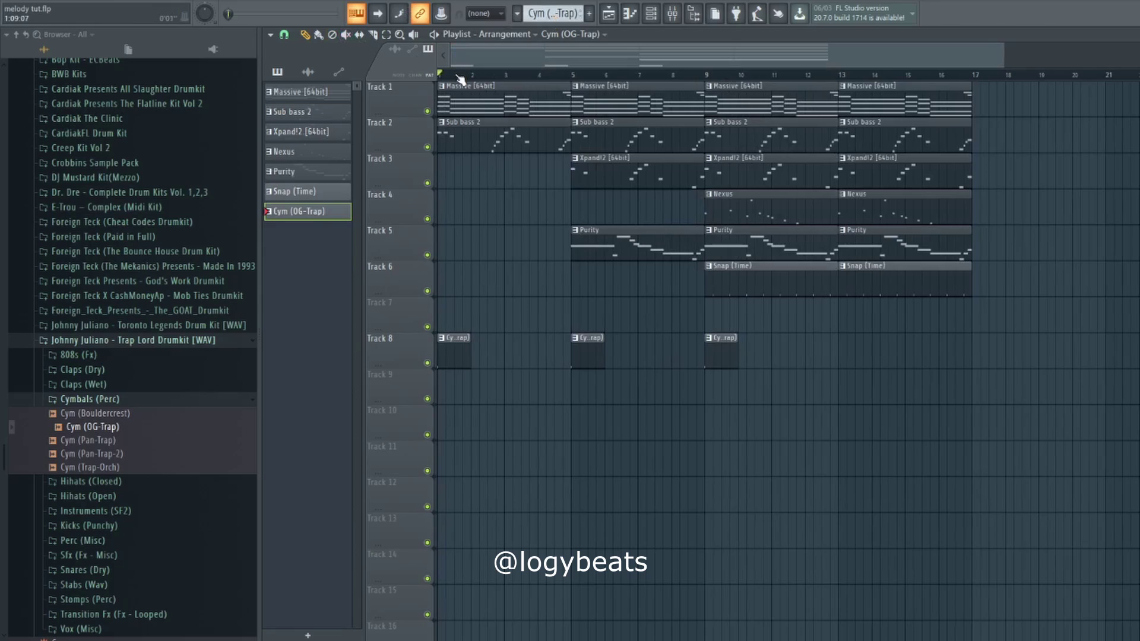
pyautogui.scroll(-2, 461, 79)
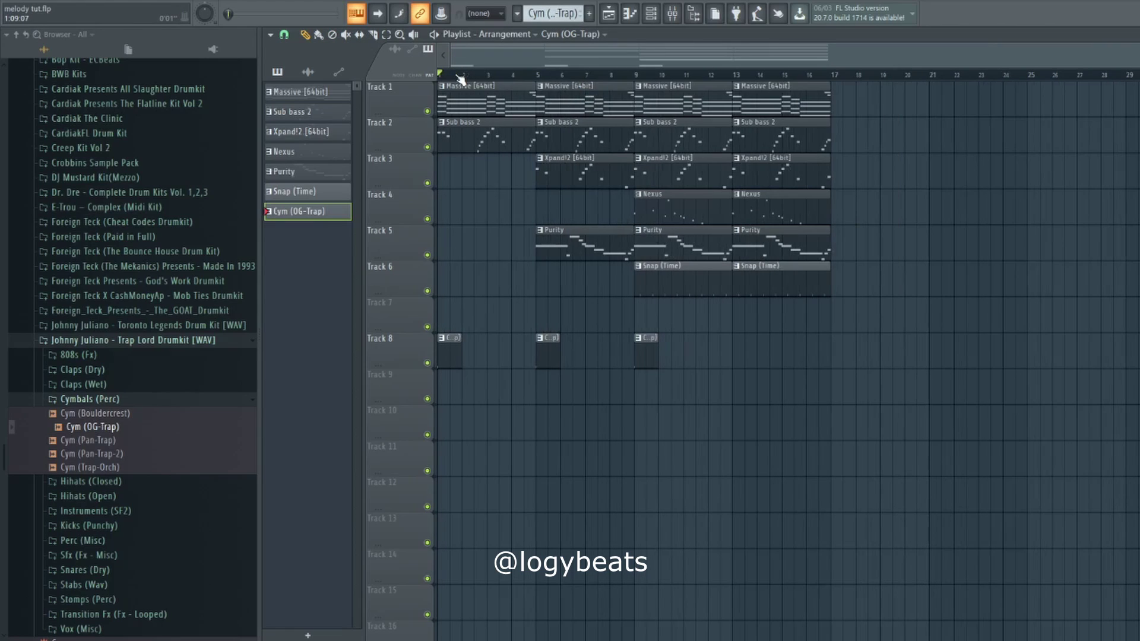